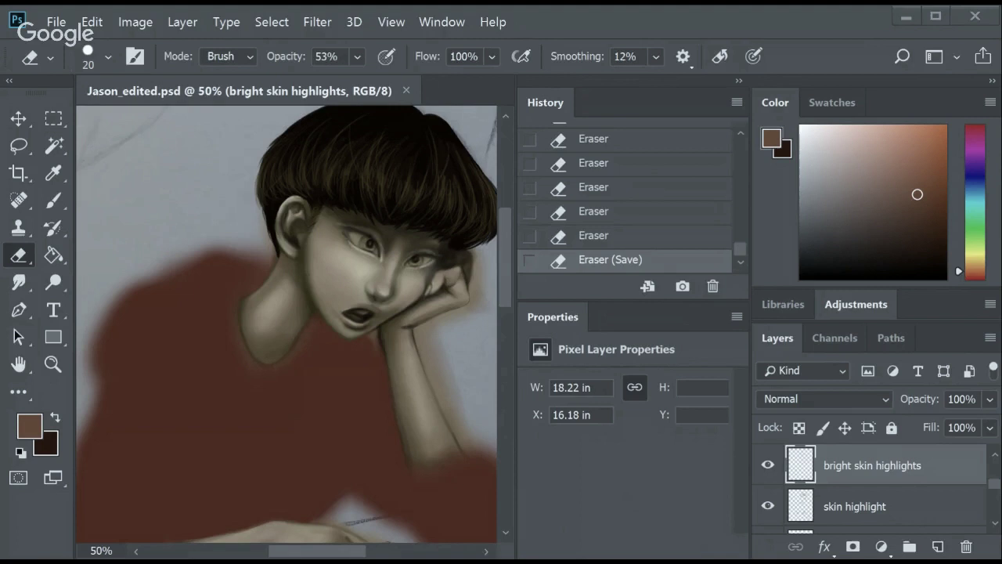
Sample the hoodie red from the canvas swatches and select the base hoodie layer.
drag(340, 545, 517, 275)
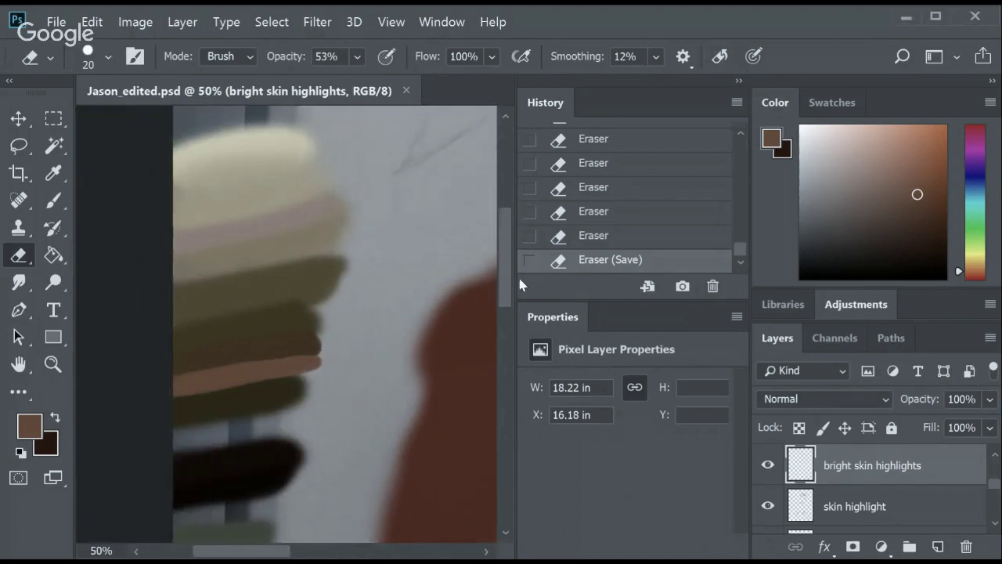
key(i)
drag(453, 362, 314, 329)
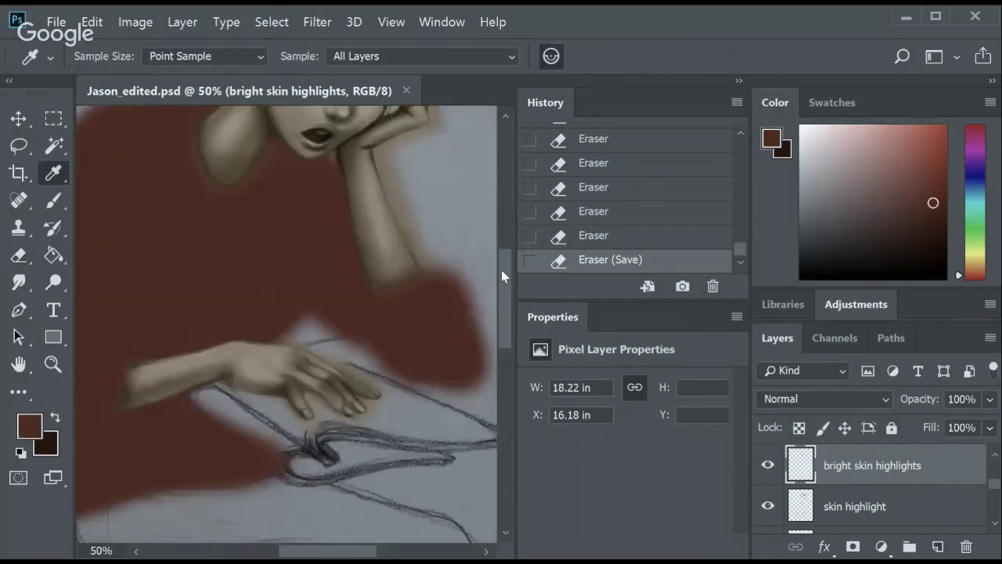
key(b)
drag(995, 484, 995, 474)
click(852, 499)
Resize the brush and repaint the red hoodie base to follow the sketch.
key(0)
scroll(415, 336, down, 3)
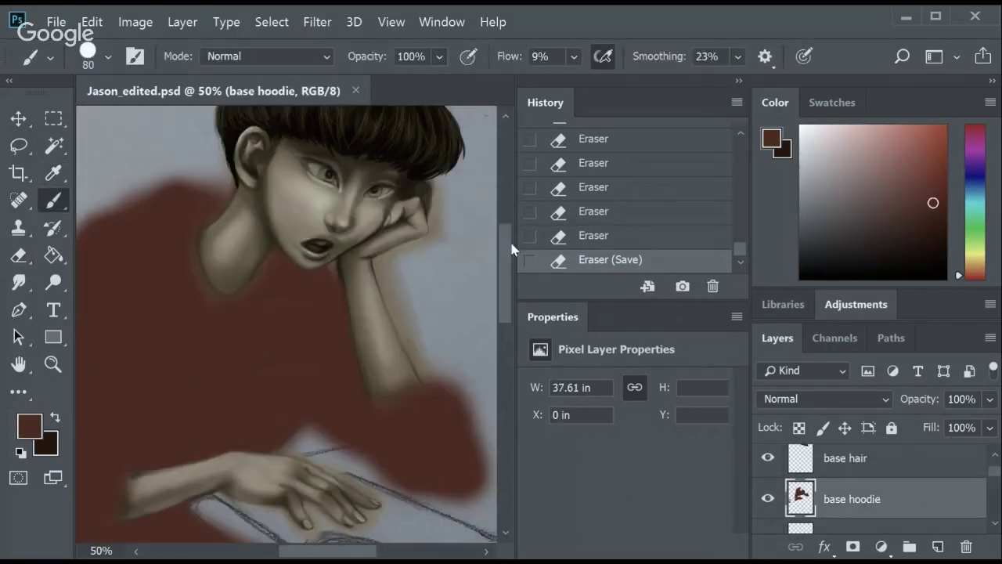
key(bracketleft)
key(bracketleft)
key(bracketleft)
scroll(505, 291, up, 4)
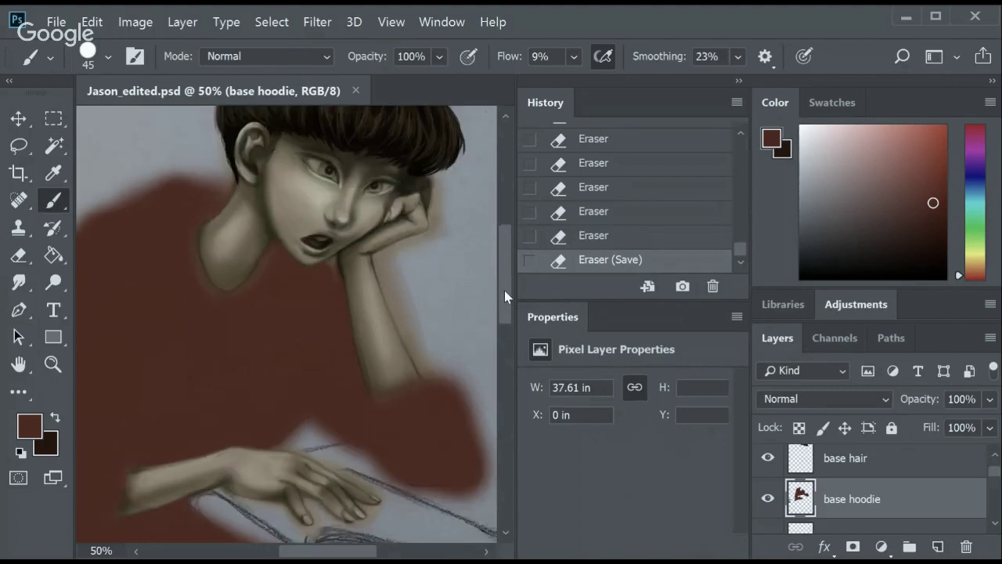
key(6)
key(7)
key(bracketright)
key(bracketright)
key(bracketright)
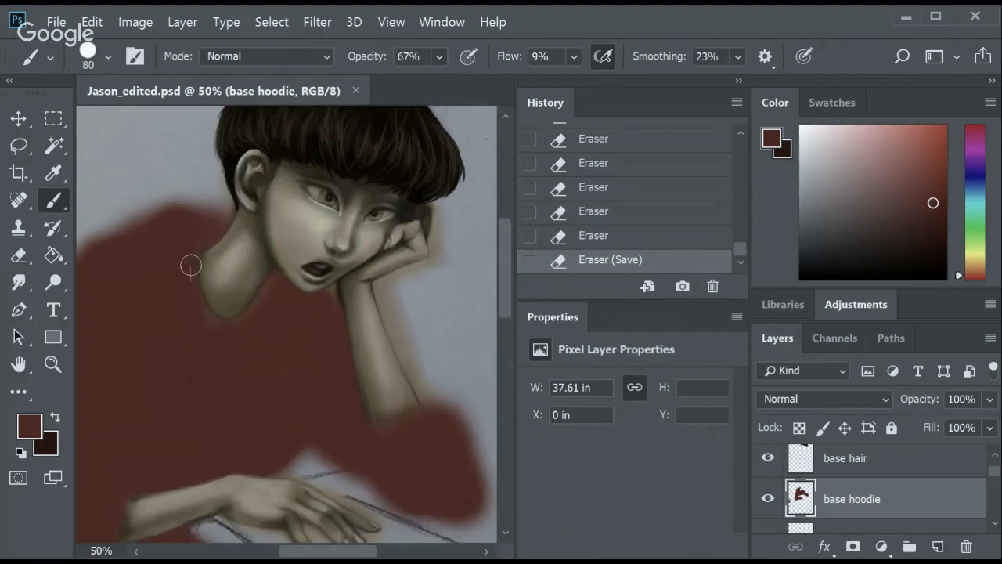
mouse_move(191, 267)
mouse_down()
mouse_move(332, 326)
mouse_move(407, 470)
mouse_up()
Fade the hoodie layer to 53% to check the sketch, touch up its edge, then restore 100%.
drag(985, 400, 947, 415)
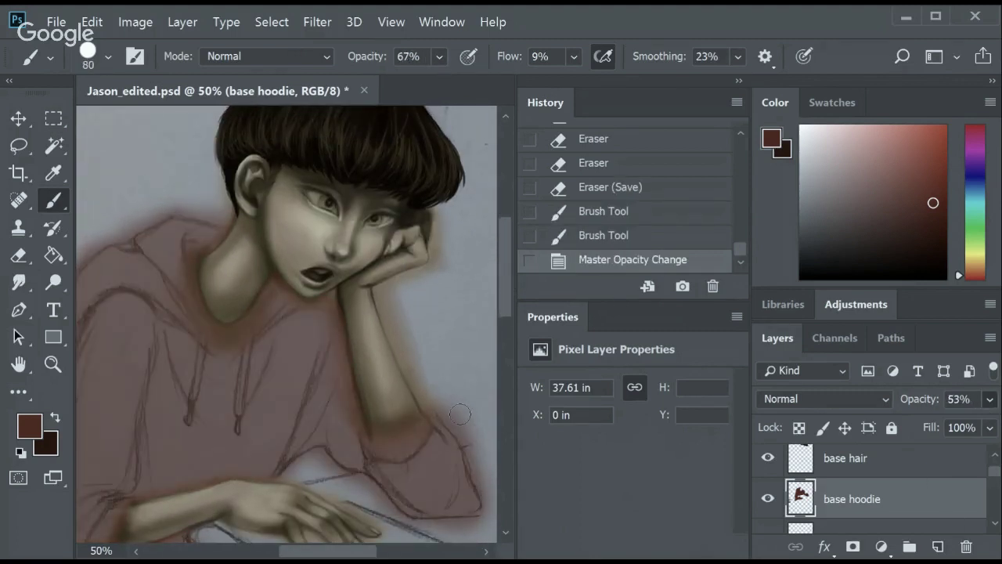
key(bracketleft)
key(bracketleft)
key(bracketleft)
drag(439, 427, 456, 448)
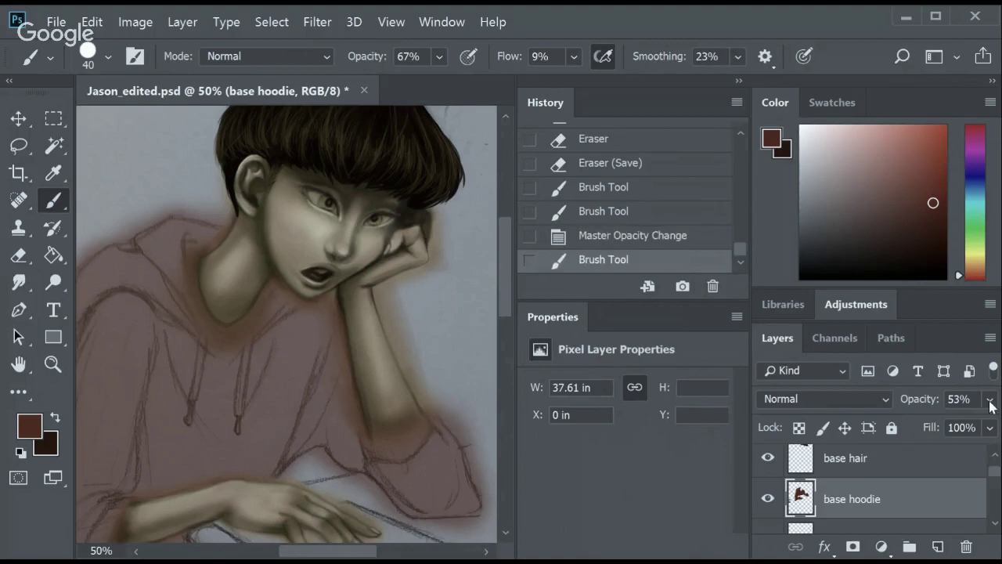
drag(990, 398, 996, 415)
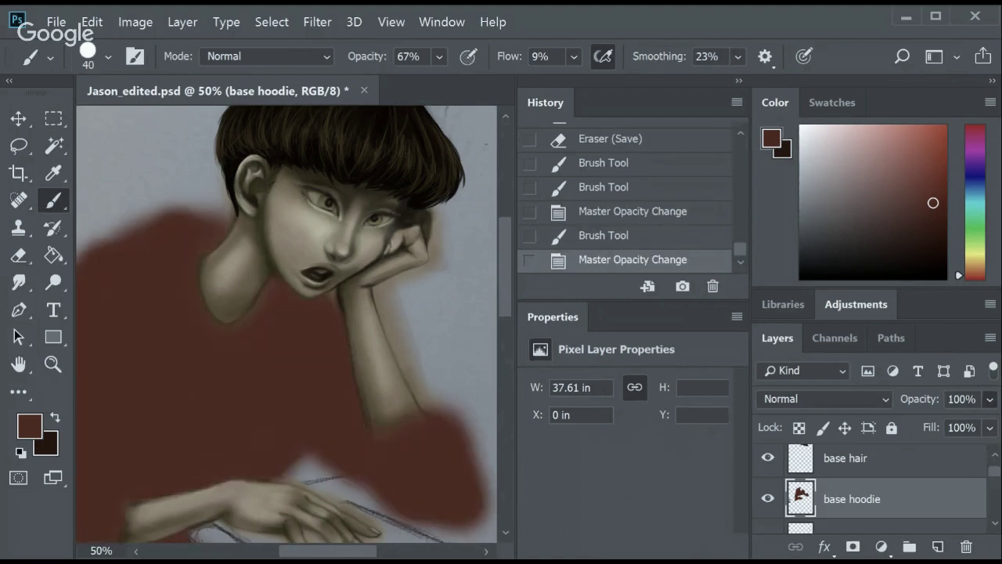
drag(505, 270, 505, 251)
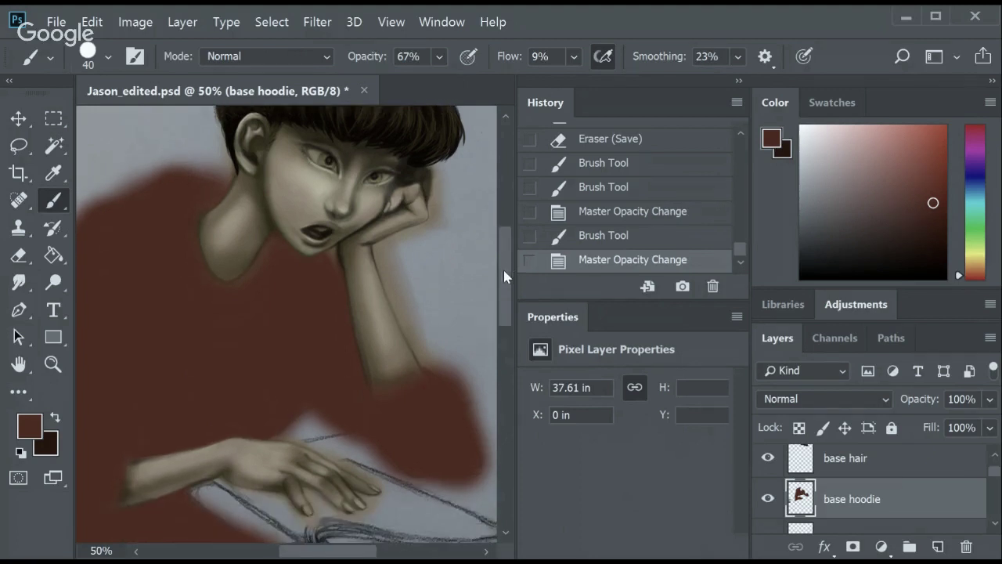
scroll(994, 474, up, 1)
Add a new layer named Eyebrows.
click(937, 546)
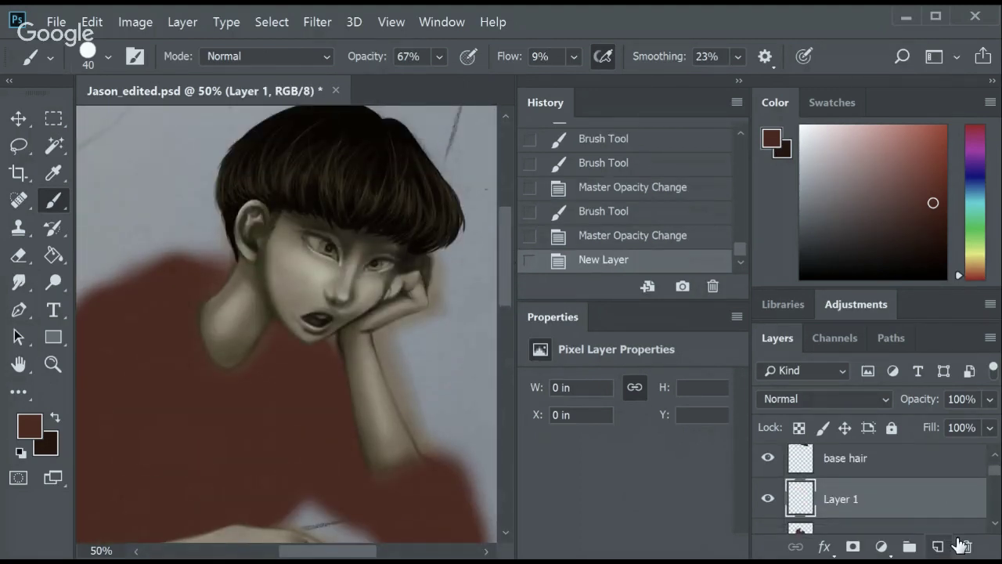
double_click(842, 499)
text(Eyebrows)
key(Return)
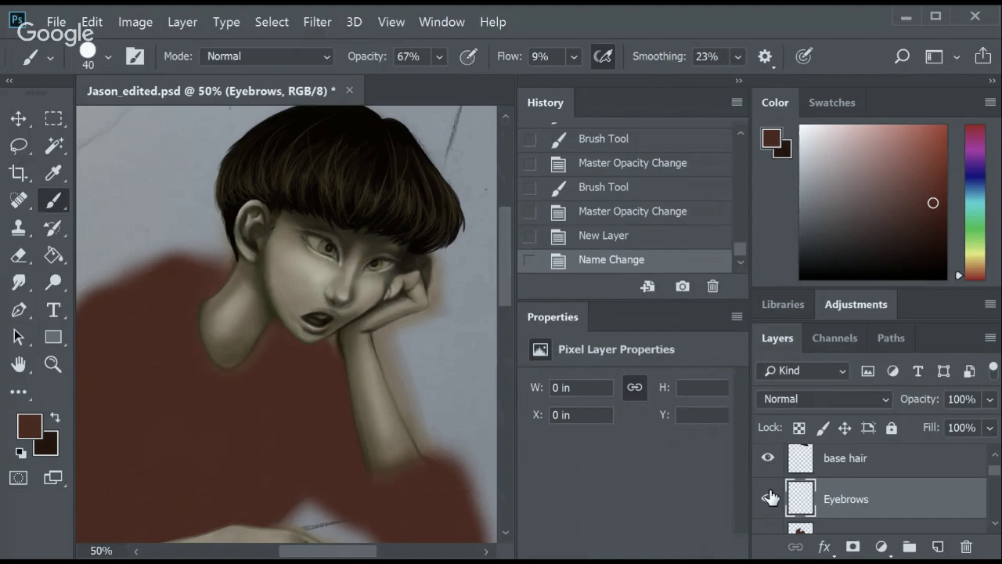
drag(505, 270, 505, 265)
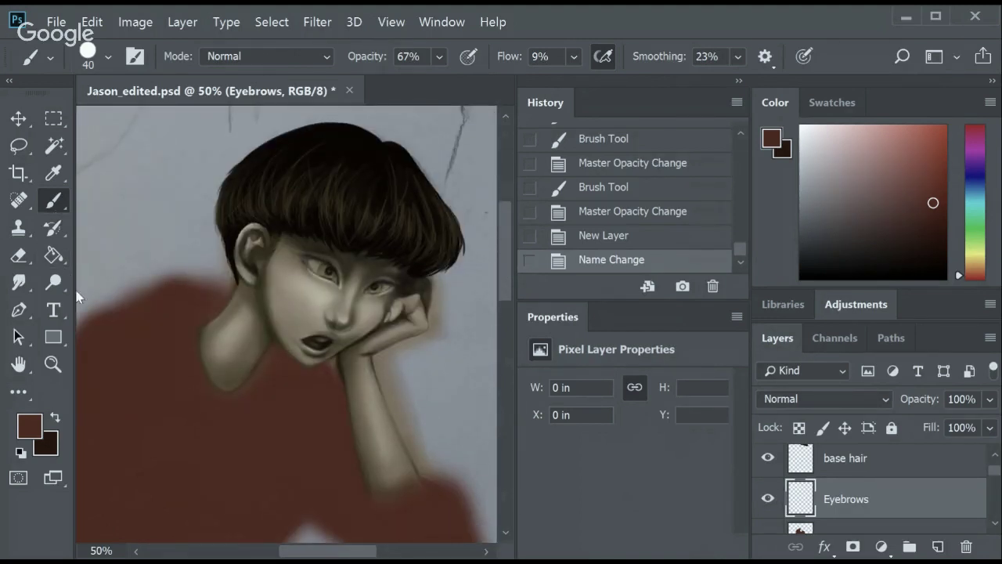
Sample a near-black and paint the first thin eyebrow strokes above the eye.
alt+click(141, 476)
scroll(242, 340, right, 2)
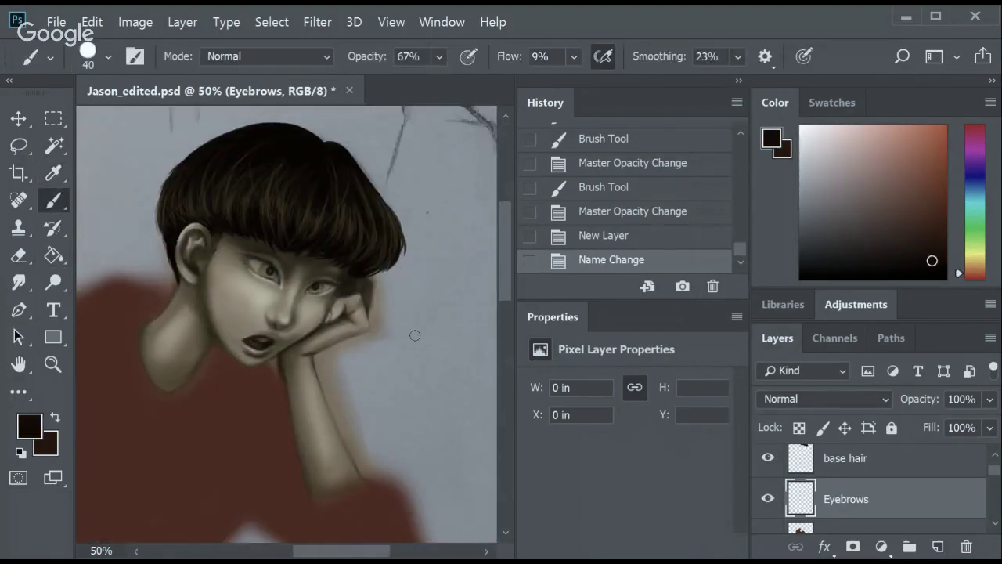
key(bracketleft)
key(bracketleft)
drag(314, 264, 333, 261)
drag(317, 266, 332, 260)
mouse_move(320, 266)
mouse_down()
mouse_move(352, 257)
mouse_move(321, 253)
mouse_up()
Extend the eyebrow further left with a finer brush.
key(bracketleft)
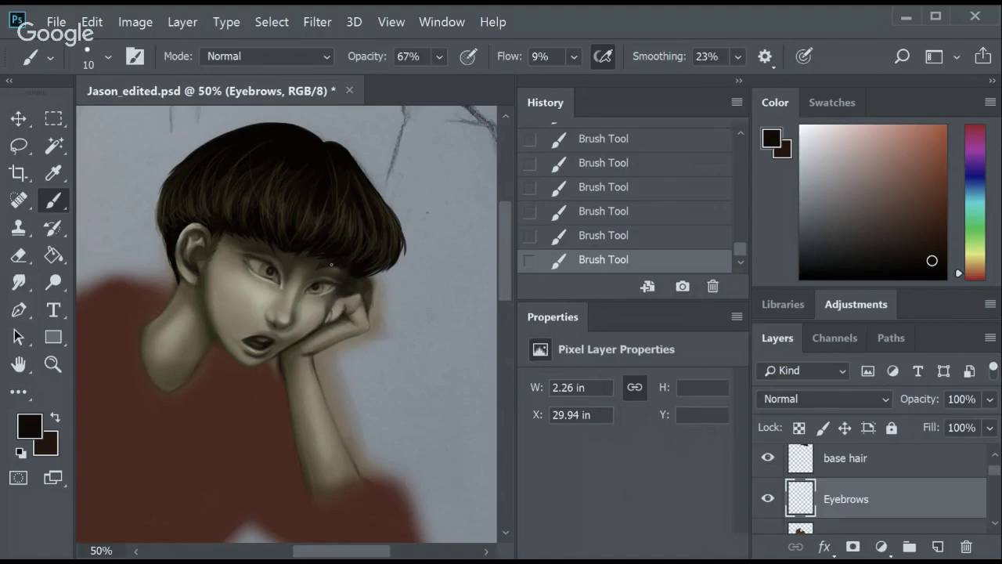
drag(266, 261, 289, 255)
drag(297, 253, 243, 233)
key(ctrl+z)
key(ctrl+z)
drag(250, 233, 254, 236)
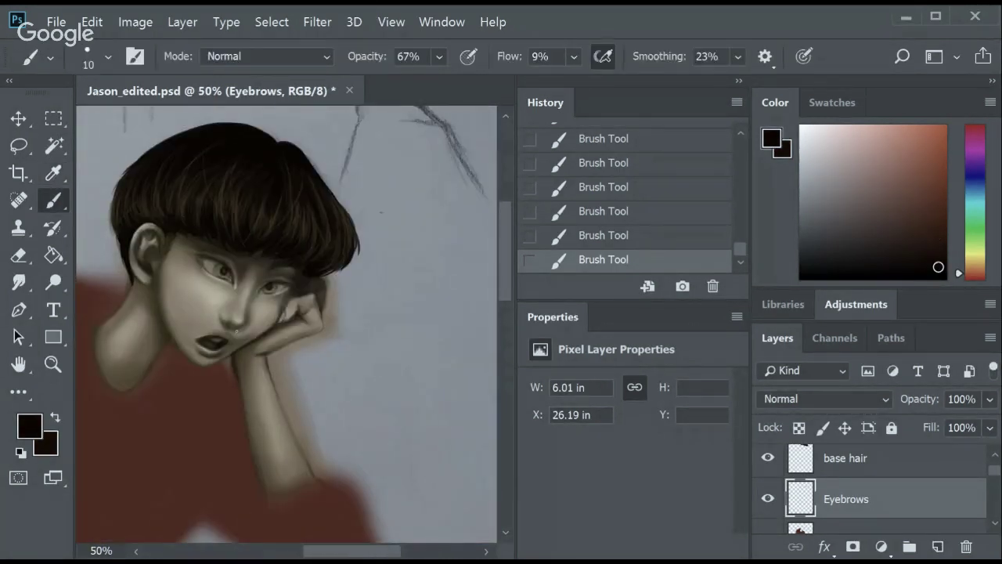
drag(295, 248, 287, 244)
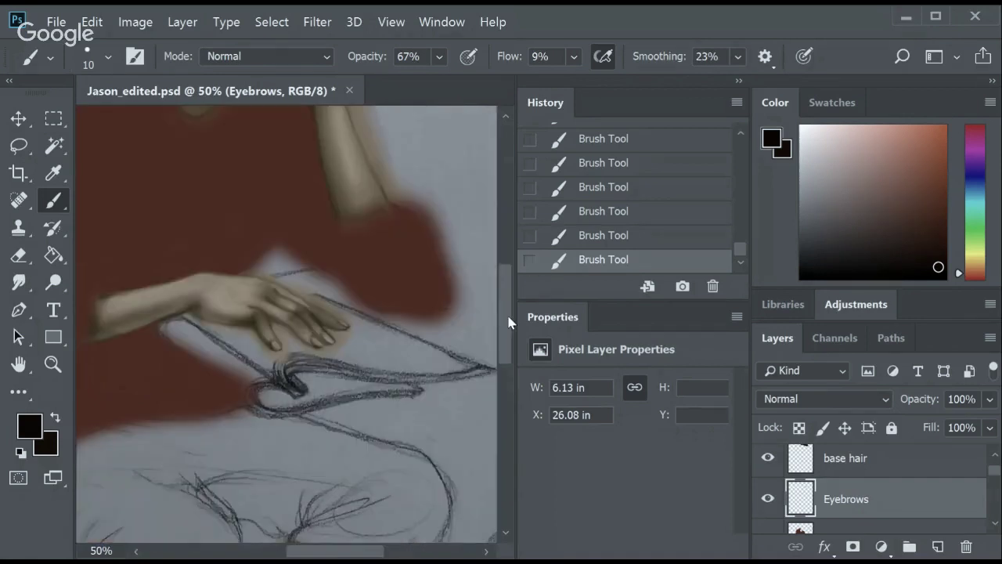
click(20, 284)
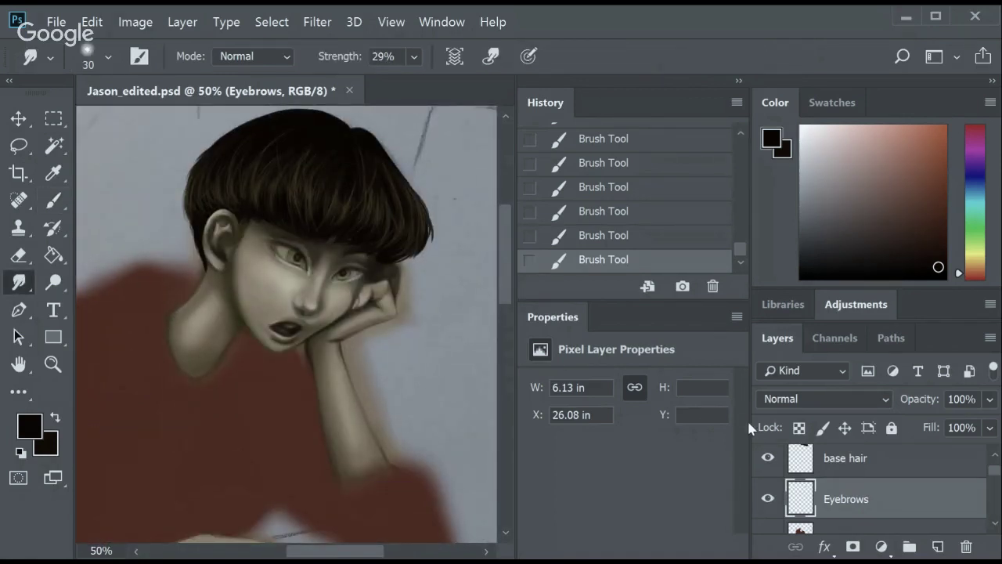
Smudge the darker skin shadow layer around the mouth, nose and left eye.
drag(476, 335, 381, 335)
ctrl+click(206, 313)
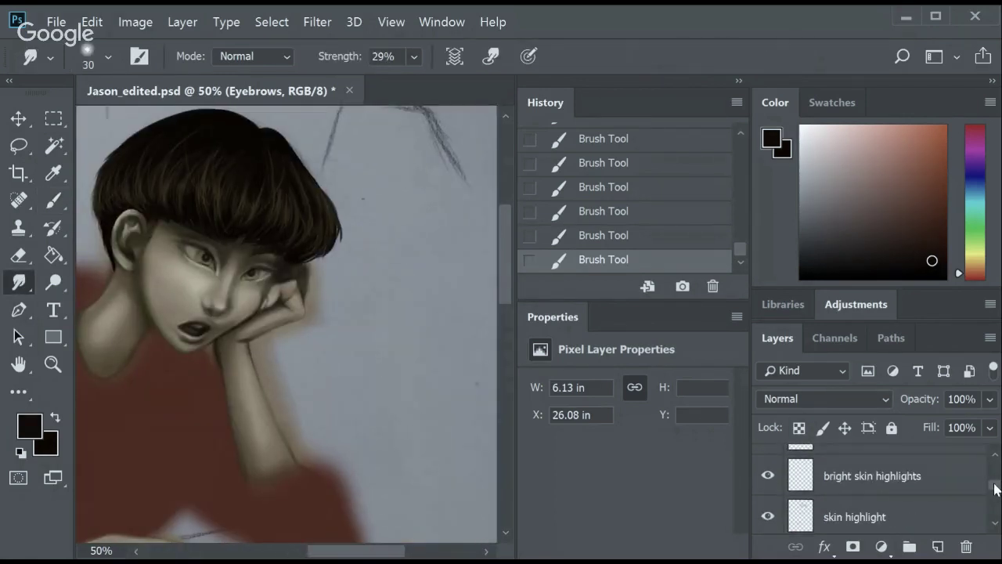
mouse_move(199, 333)
mouse_down()
mouse_move(191, 328)
mouse_move(227, 297)
mouse_up()
mouse_move(235, 294)
mouse_down()
mouse_move(271, 278)
mouse_move(226, 287)
mouse_up()
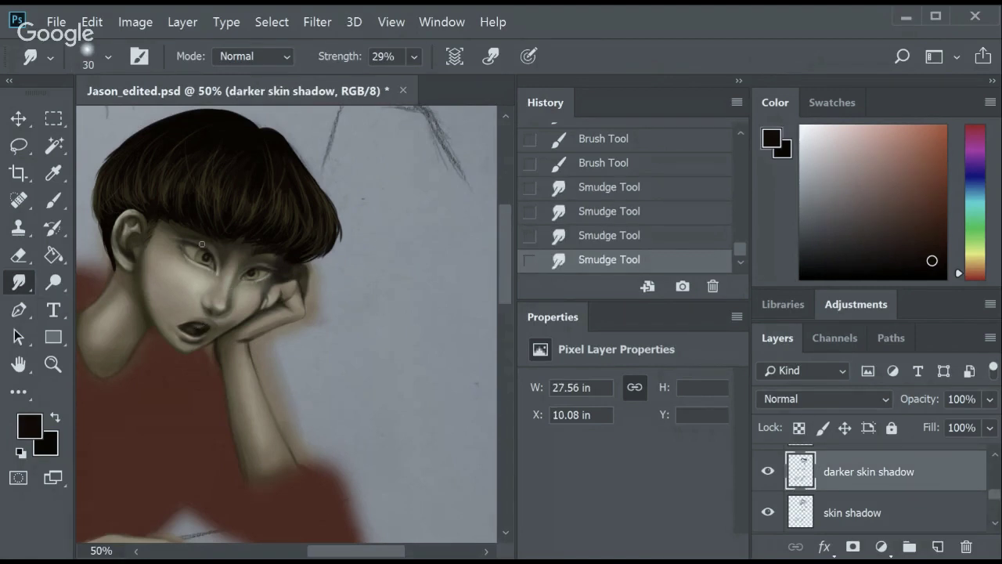
drag(202, 244, 207, 248)
drag(208, 249, 212, 253)
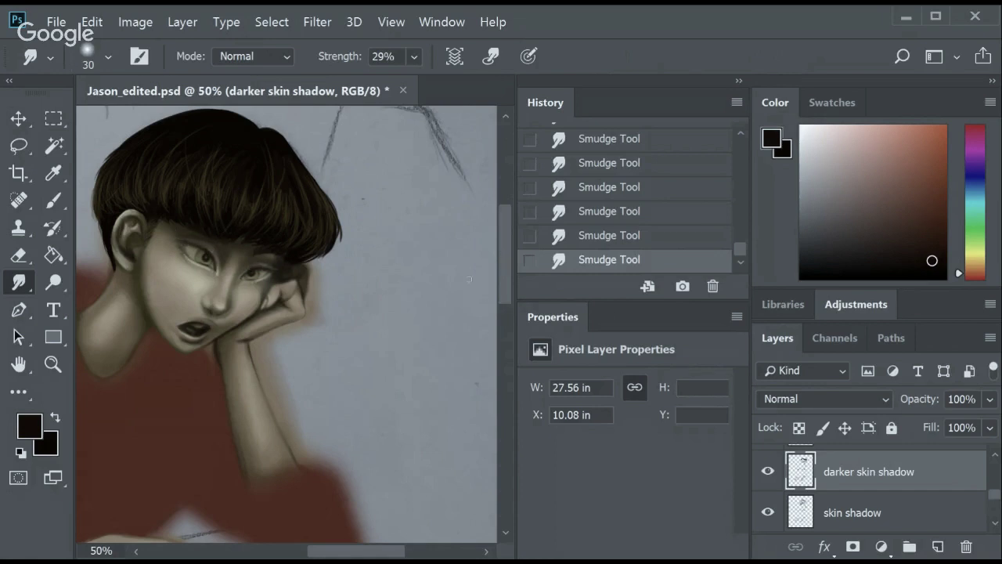
Enlarge the smudge brush and redo the smudge near the eye.
key(bracketright)
key(ctrl+z)
key(ctrl+z)
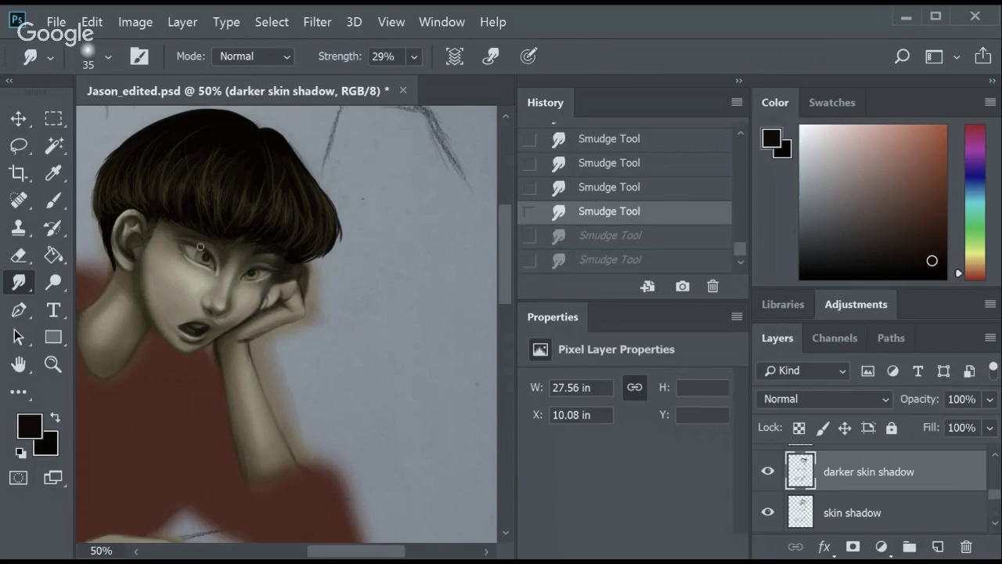
drag(200, 247, 210, 253)
ctrl+click(209, 253)
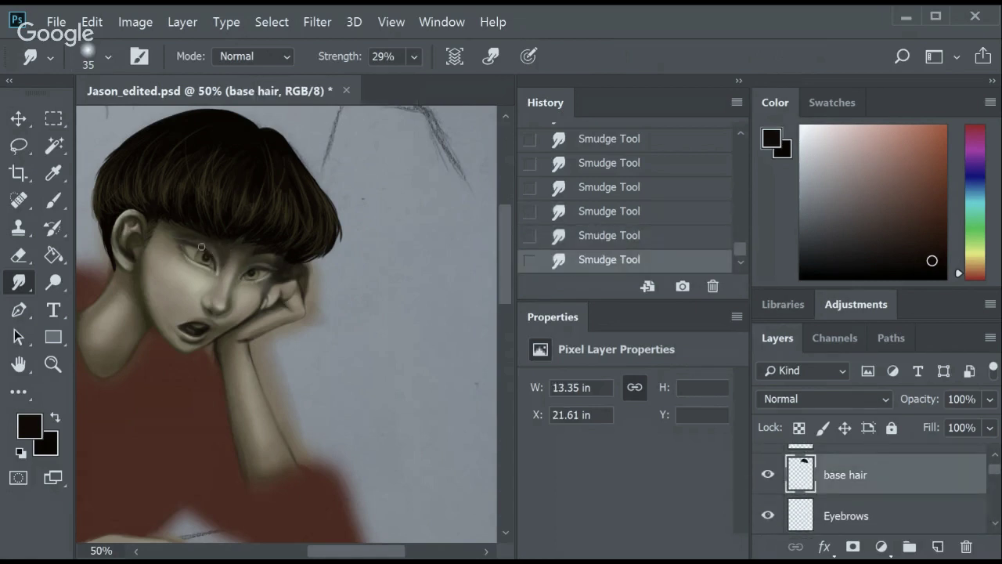
Work through the bright skin highlights and skin shadow layers, then save Jason_edited.psd.
scroll(888, 481, up, 2)
click(872, 465)
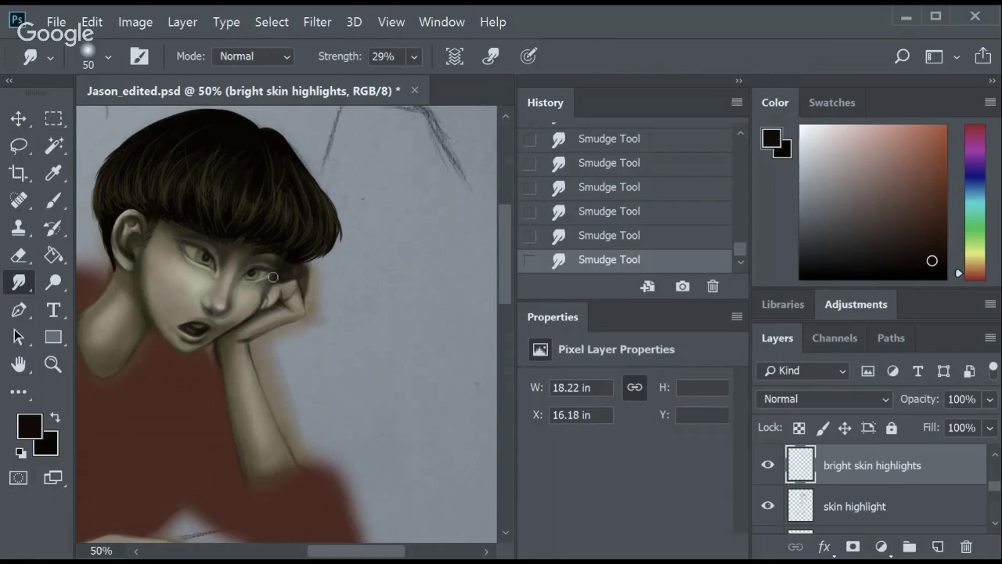
key(alt+bracketleft)
key(alt+bracketleft)
key(alt+bracketleft)
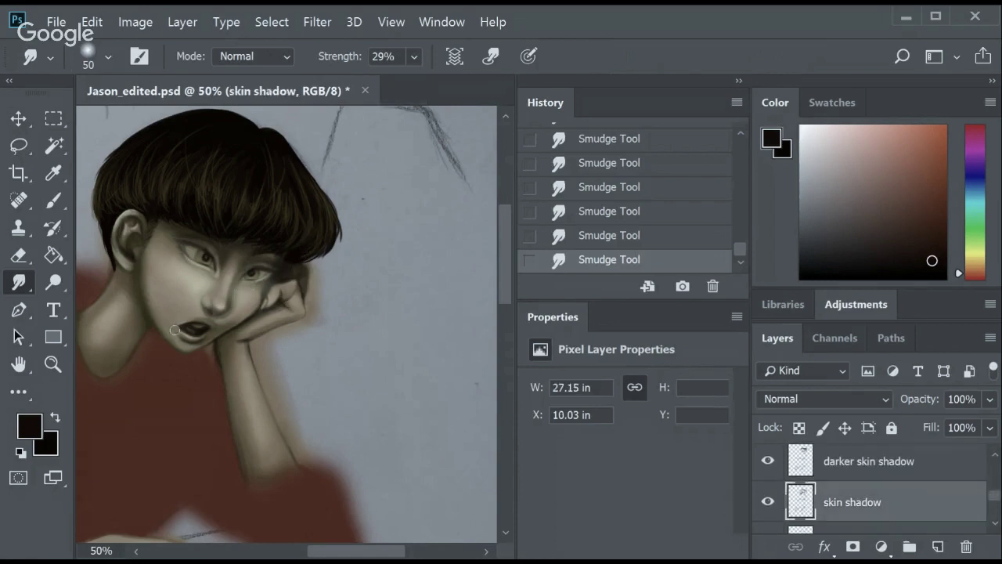
key(alt+bracketright)
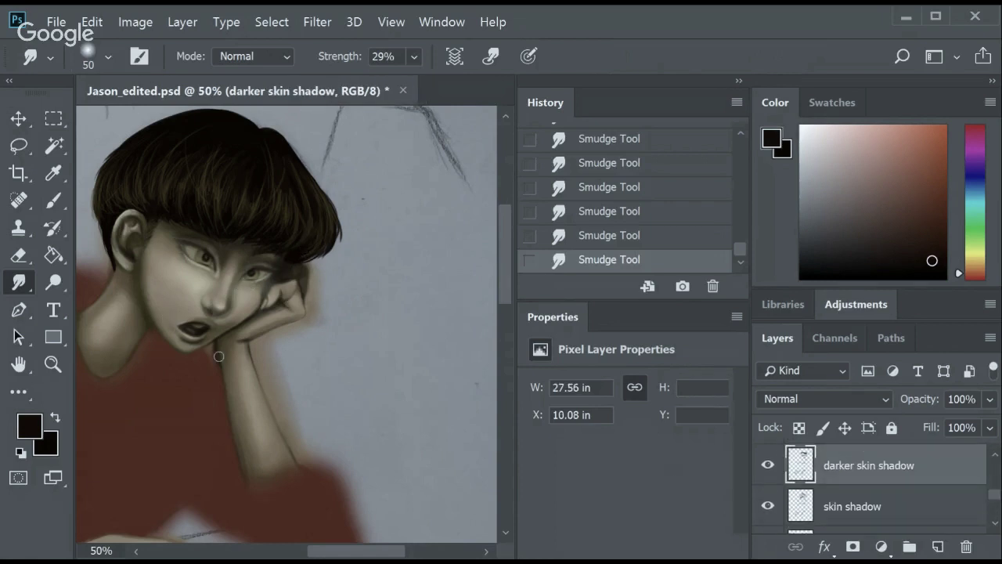
scroll(502, 288, up, 2)
key(ctrl+s)
scroll(503, 271, down, 1)
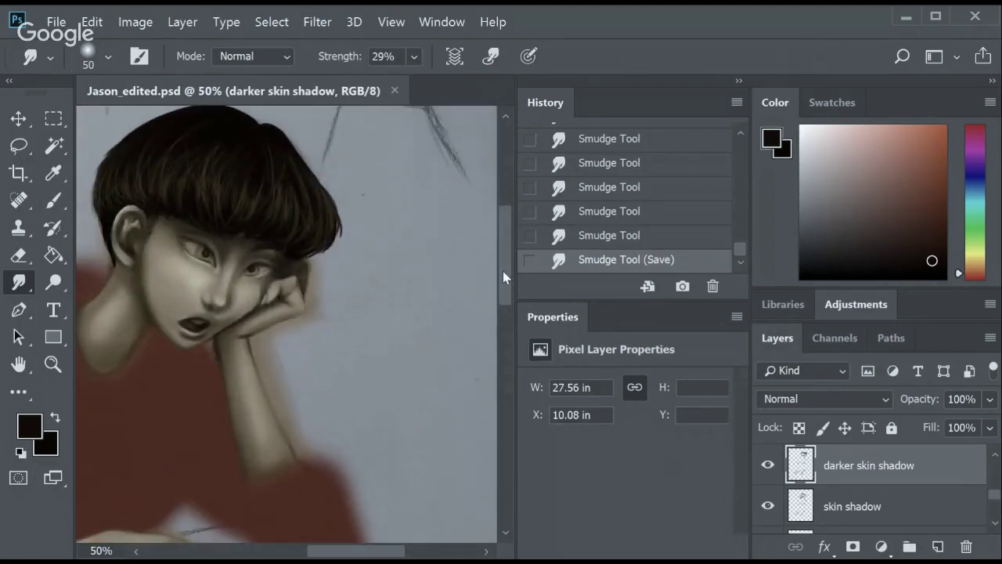
scroll(340, 497, left, 3)
key(b)
scroll(901, 486, up, 2)
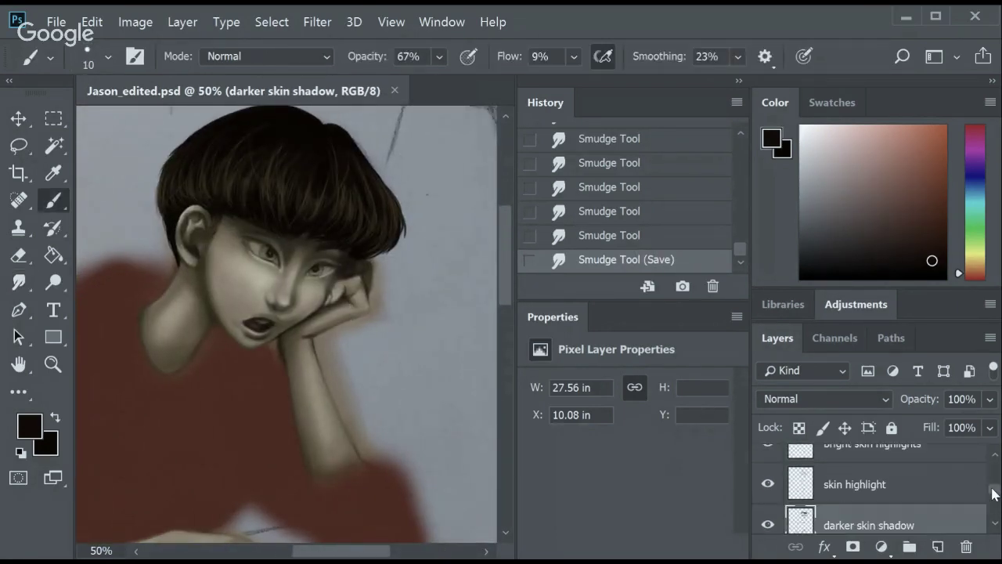
Paint hair strokes near the face on the base hair layer at 51% brush opacity.
scroll(901, 486, up, 3)
click(935, 506)
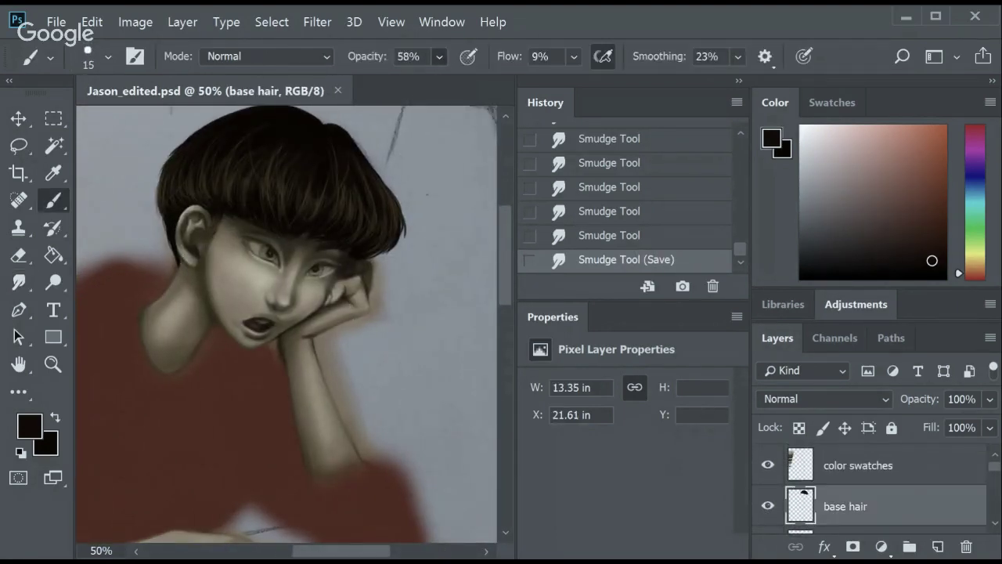
key(5)
key(1)
click(179, 266)
click(183, 263)
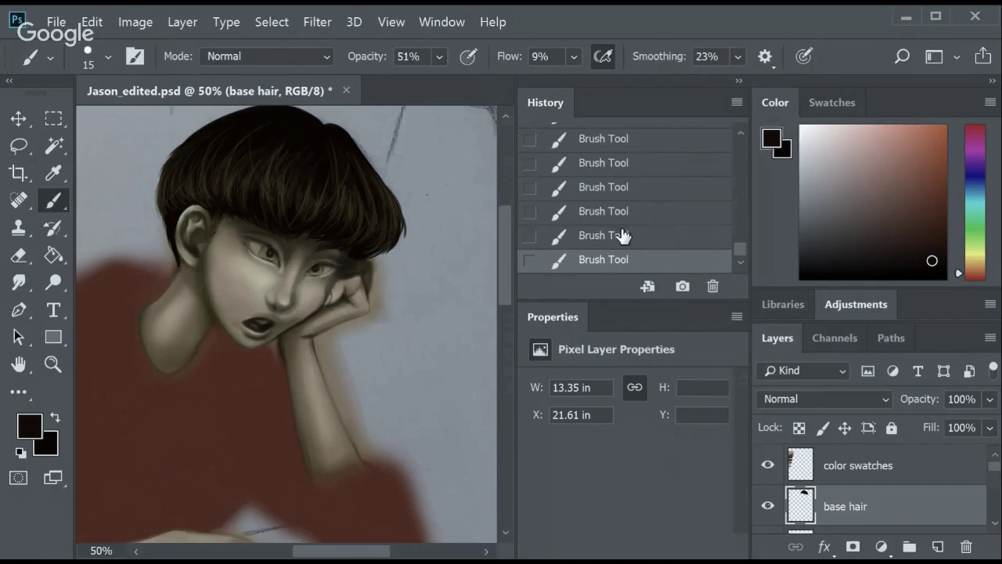
click(604, 138)
click(603, 259)
Set the eraser flow to 41% and paint a faint stroke near the neck.
key(e)
key(shift+4)
key(shift+1)
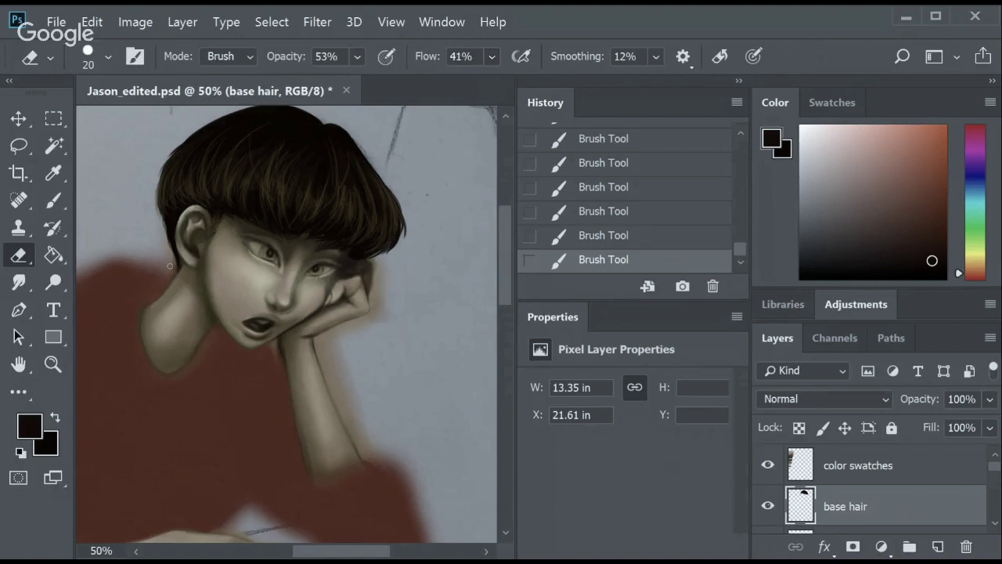
key(b)
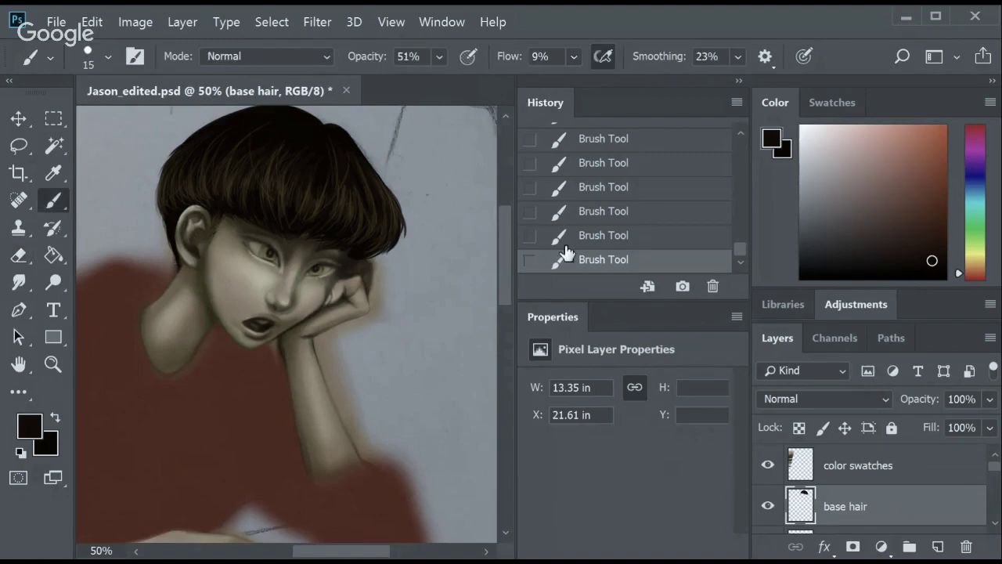
drag(177, 259, 171, 278)
Erase stray paint from the base hair, then fade the base hoodie layer to 47% opacity.
key(e)
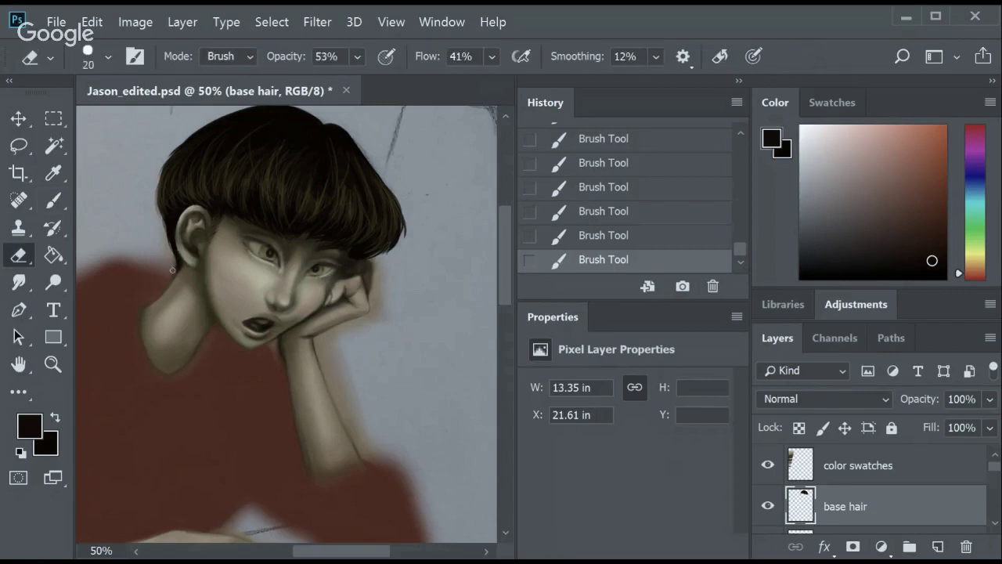
click(170, 268)
click(170, 269)
click(170, 268)
click(170, 269)
click(170, 269)
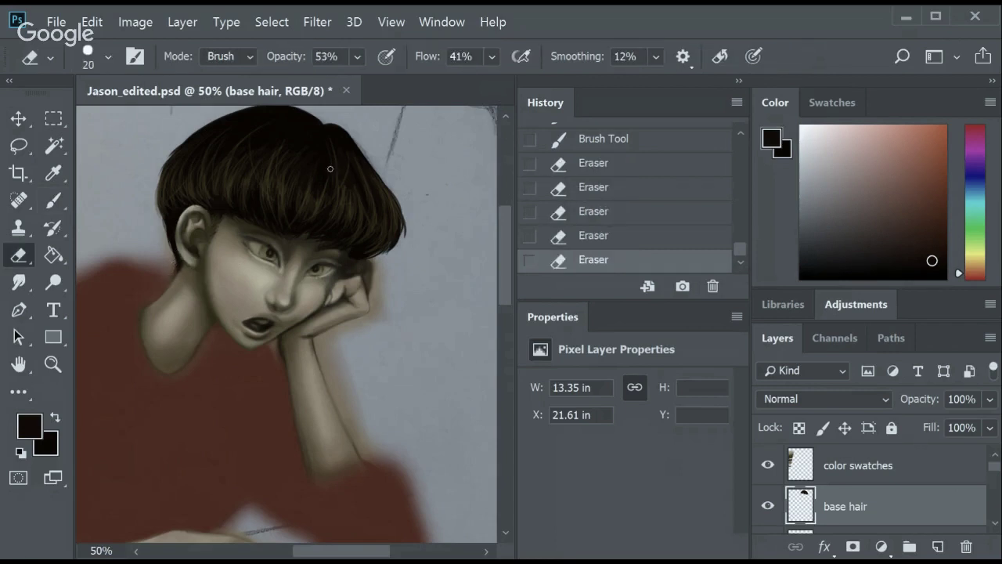
mouse_move(505, 211)
mouse_down()
mouse_move(499, 293)
mouse_move(514, 258)
mouse_up()
scroll(862, 493, down, 2)
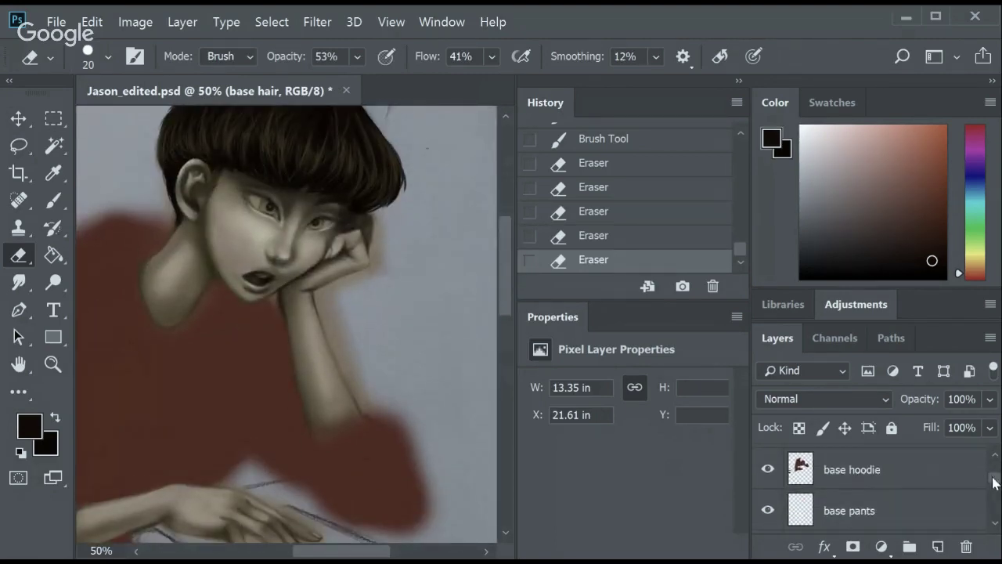
click(852, 481)
mouse_move(920, 398)
mouse_down()
mouse_move(885, 399)
mouse_move(897, 399)
mouse_up()
Add two new layers named 'hoodie shadows' and 'hoodie highlights' above the base hoodie.
click(937, 546)
key(space)
double_click(840, 481)
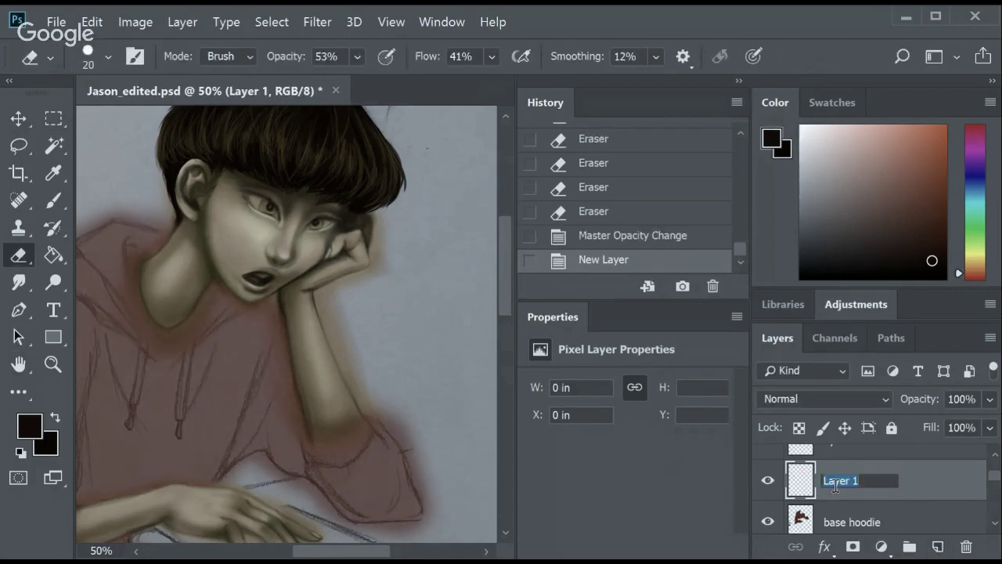
text(hoodie shadows)
key(Return)
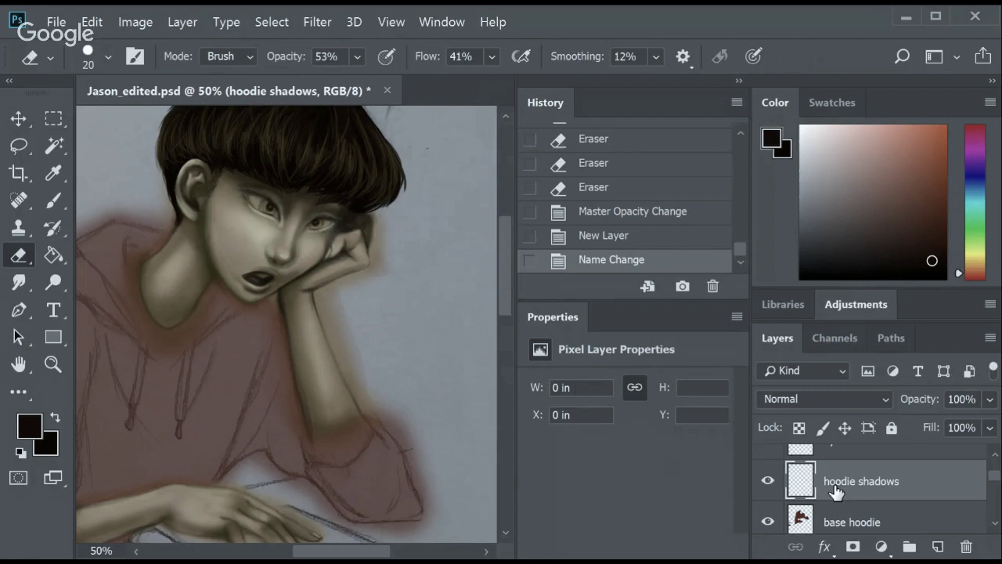
click(937, 546)
double_click(842, 481)
text(hoodie highlights)
key(Return)
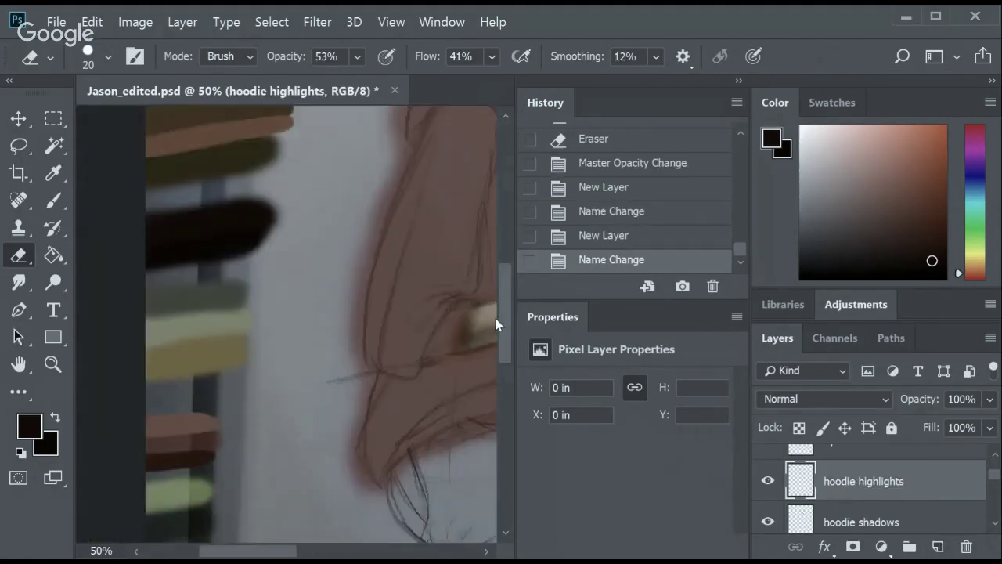
Show the colour swatches layer and sample the dark brown swatch as the paint colour.
scroll(767, 470, up, 3)
click(767, 470)
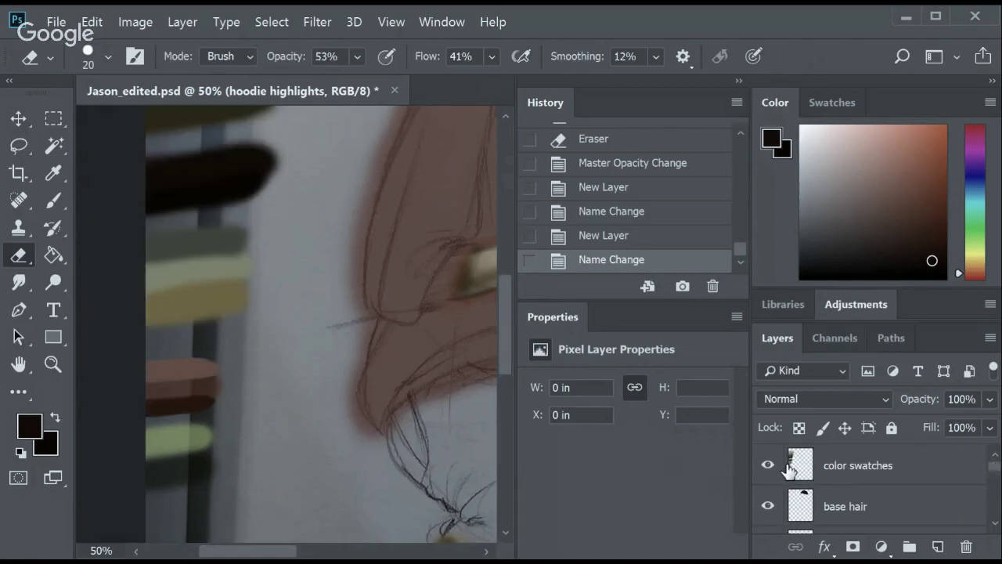
click(54, 173)
click(202, 358)
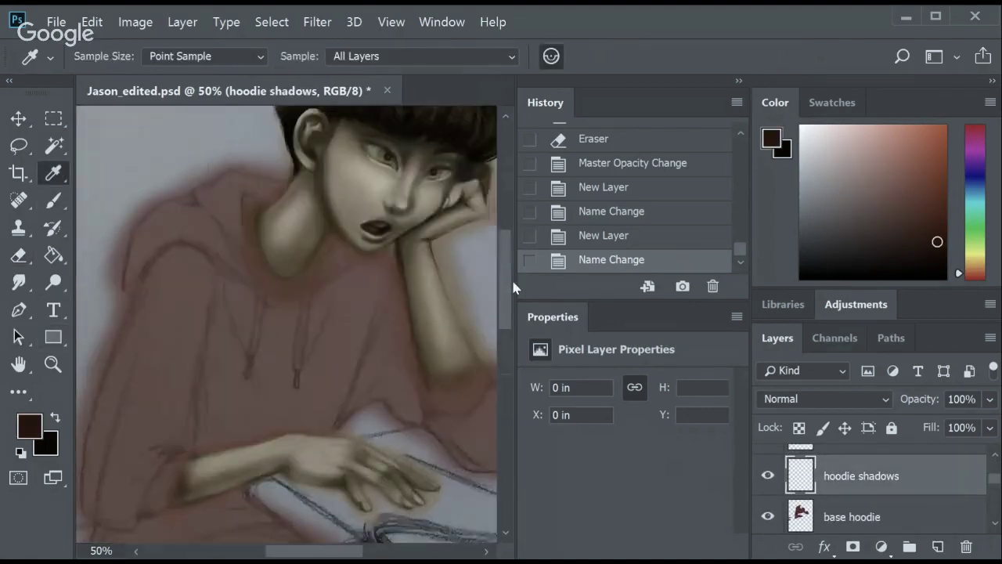
Paint dark brown shadows along the neck and inside the collar, then lower the brush opacity.
mouse_move(244, 259)
mouse_down()
mouse_move(264, 329)
mouse_move(316, 321)
mouse_move(253, 266)
mouse_move(277, 354)
mouse_move(347, 320)
mouse_up()
key(bracketleft)
key(bracketleft)
key(bracketleft)
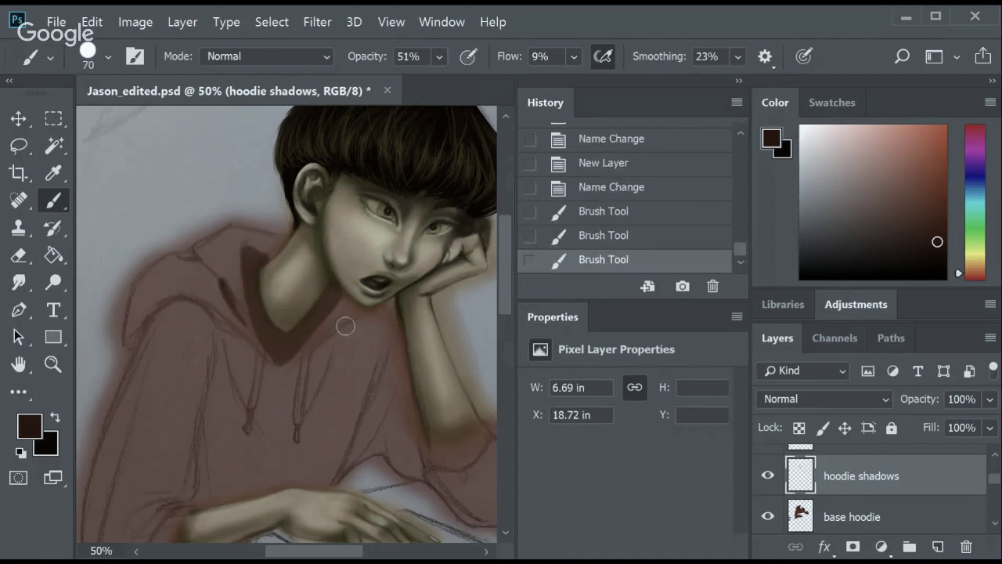
mouse_move(292, 366)
mouse_down()
mouse_move(346, 308)
mouse_move(282, 357)
mouse_up()
drag(281, 356, 235, 329)
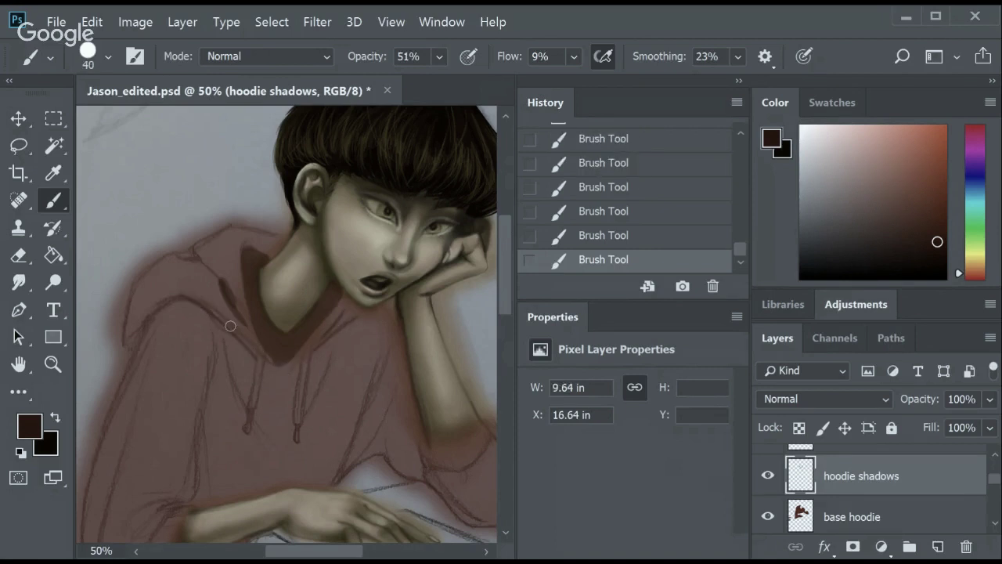
key(bracketright)
key(bracketright)
key(bracketright)
key(3)
key(7)
key(bracketright)
key(shift+5)
key(shift+3)
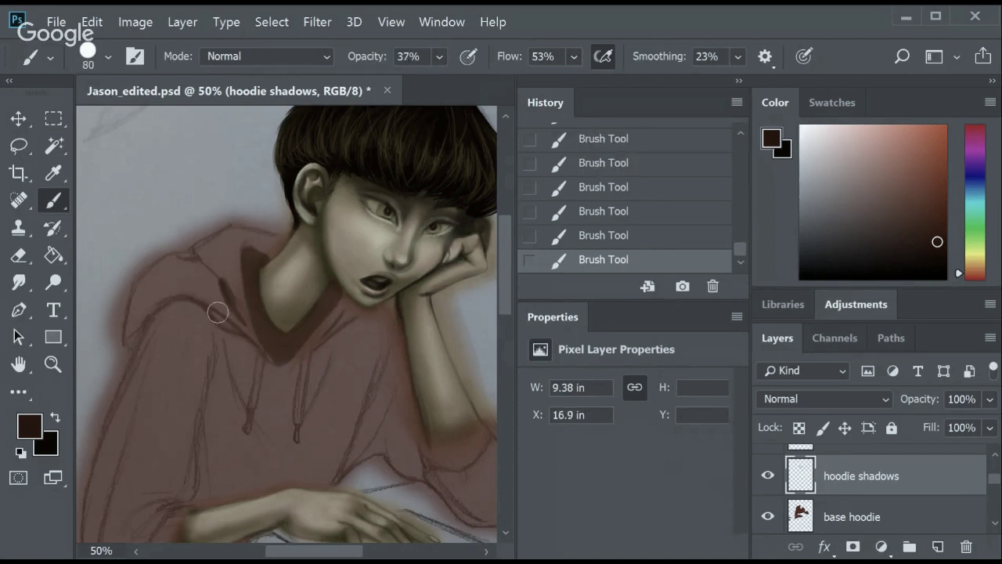
Paint a broad shadow under the arm with a much larger brush.
scroll(506, 253, down, 3)
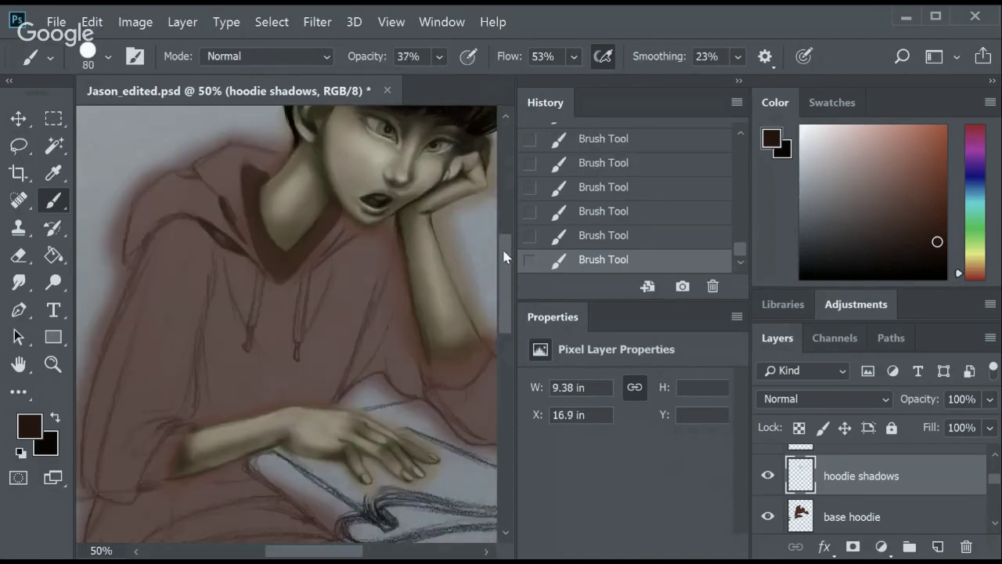
scroll(358, 298, down, 3)
key(bracketright)
key(bracketright)
key(bracketright)
scroll(507, 302, down, 3)
scroll(507, 302, left, 3)
mouse_move(175, 369)
mouse_down()
mouse_move(325, 358)
mouse_move(215, 358)
mouse_move(312, 304)
mouse_up()
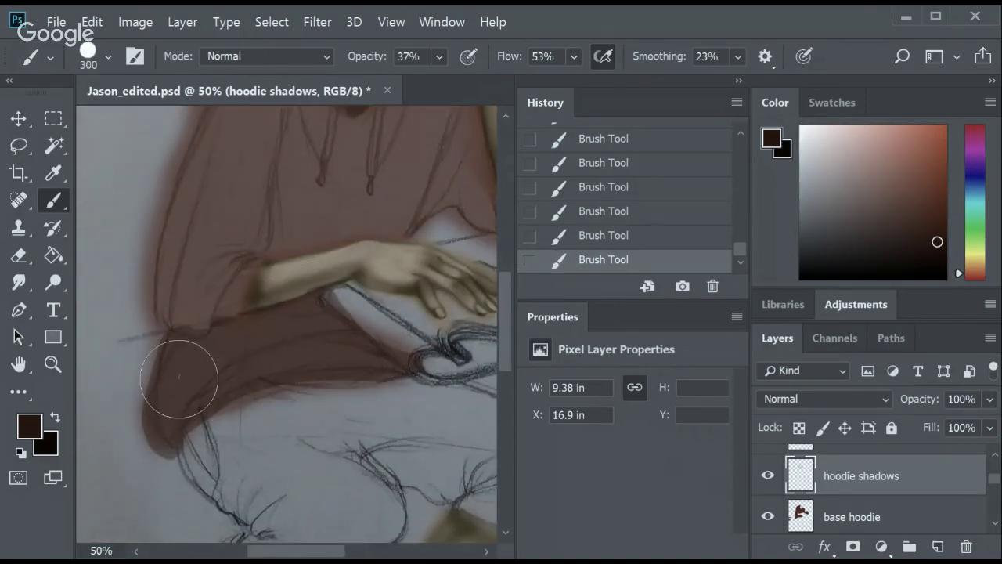
scroll(203, 336, right, 2)
scroll(219, 313, up, 3)
drag(227, 262, 229, 299)
scroll(514, 243, up, 5)
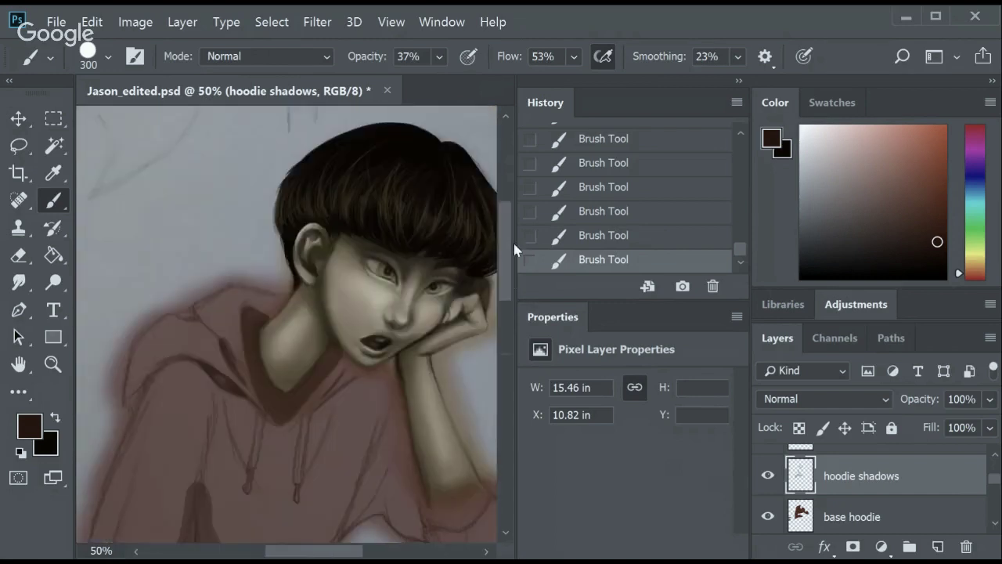
scroll(513, 243, down, 3)
drag(223, 251, 178, 471)
Paint short cuff shadows and fold shadows across the hoodie chest.
key(bracketleft)
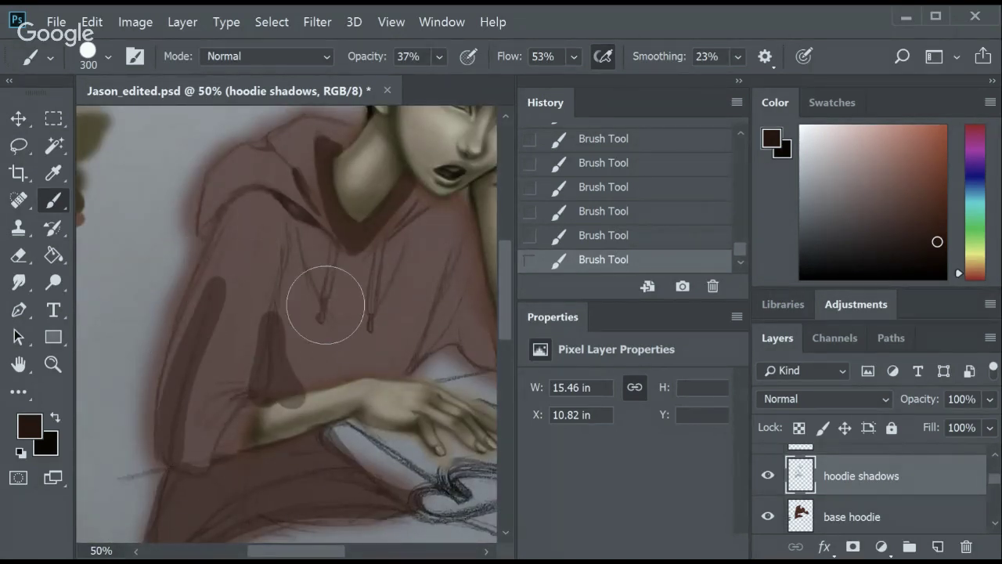
key(bracketleft)
key(bracketleft)
key(bracketleft)
key(bracketleft)
drag(209, 404, 227, 401)
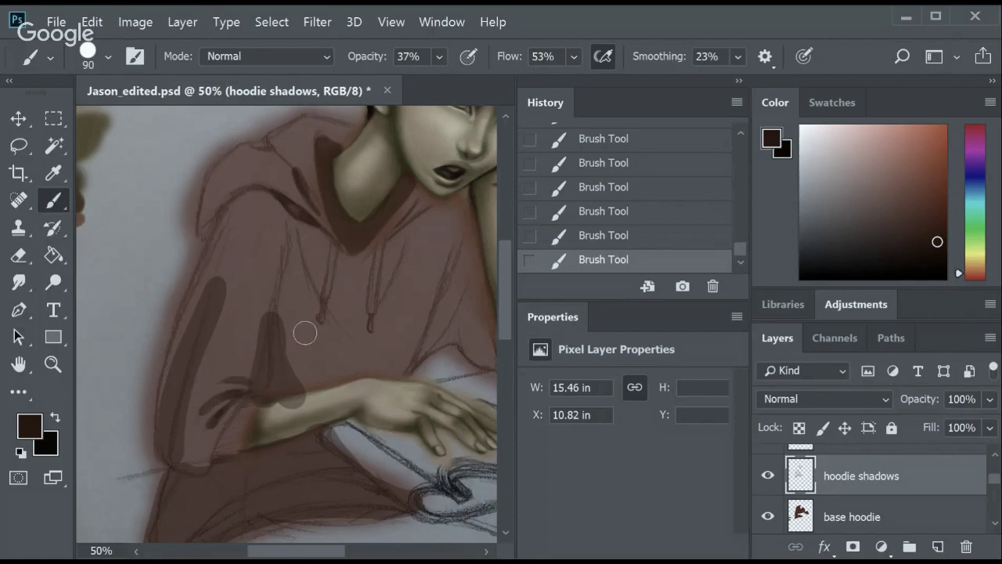
drag(201, 321, 230, 235)
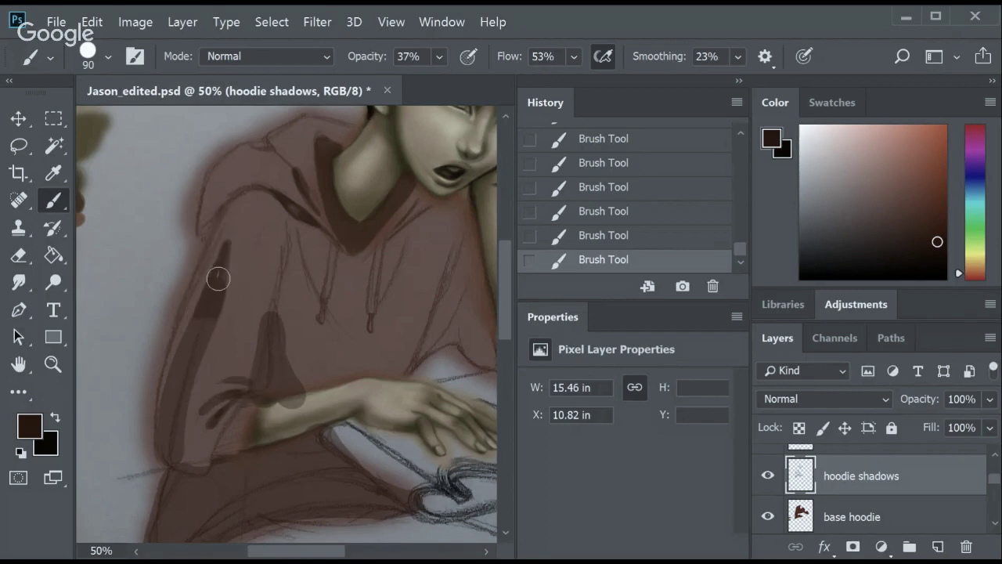
click(589, 237)
drag(290, 247, 270, 329)
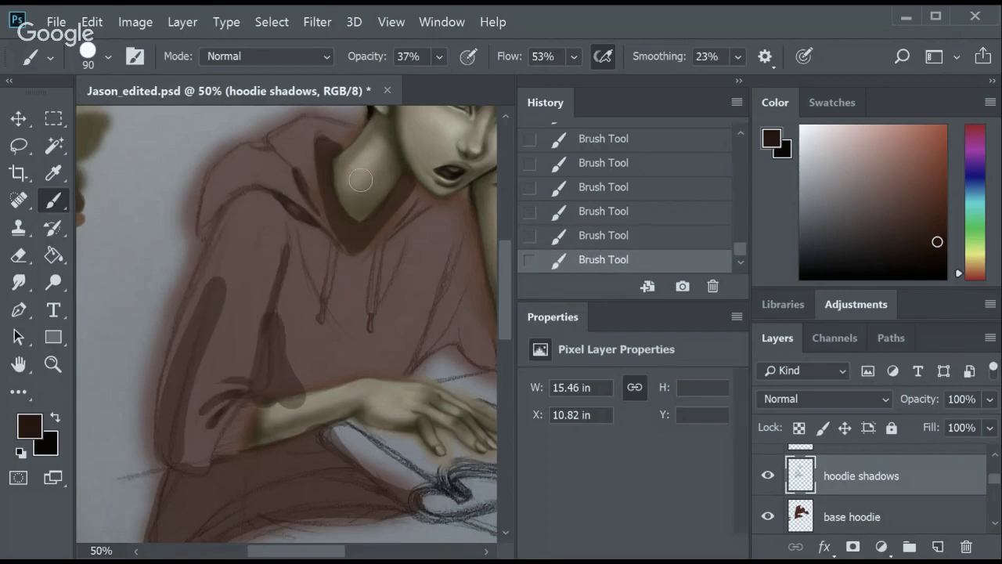
drag(345, 235, 301, 345)
drag(423, 242, 384, 301)
Set the brush to 10% opacity and deepen the shadow near the elbow and sleeve.
key(bracketright)
key(bracketright)
key(bracketright)
key(1)
key(3)
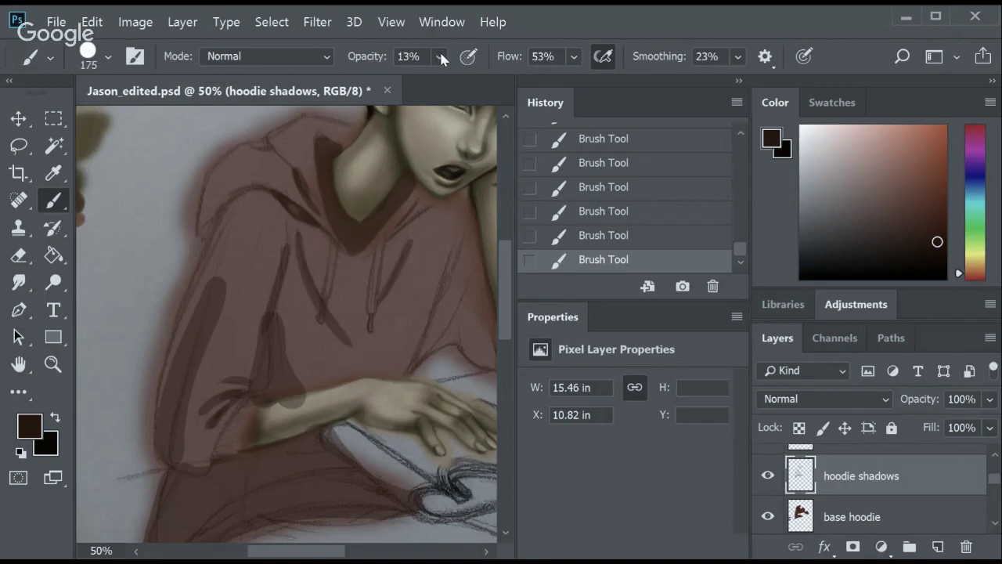
key(0)
key(3)
key(1)
drag(410, 235, 273, 470)
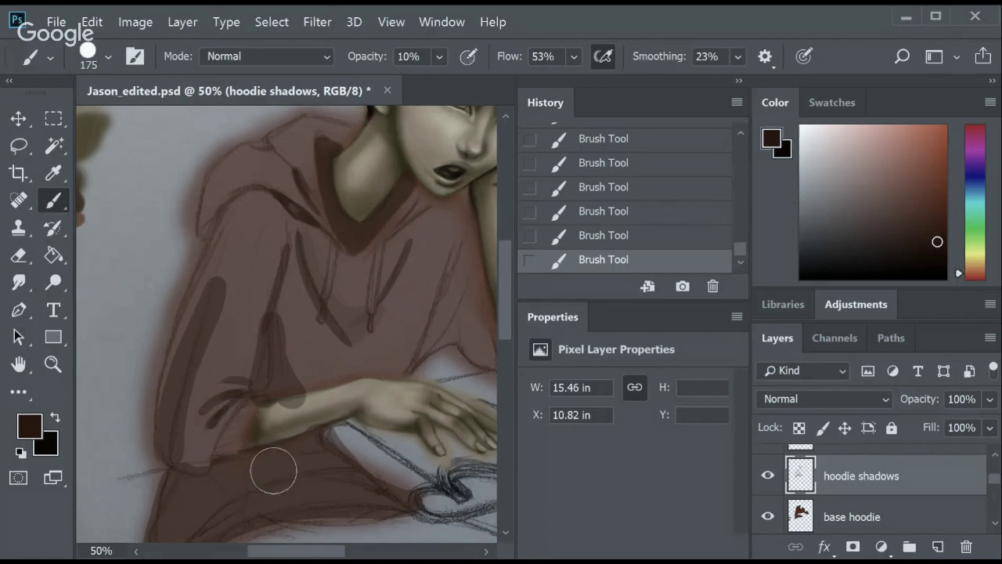
Add small shadow strokes near the collar and along the sleeve.
key(bracketleft)
key(bracketleft)
key(bracketleft)
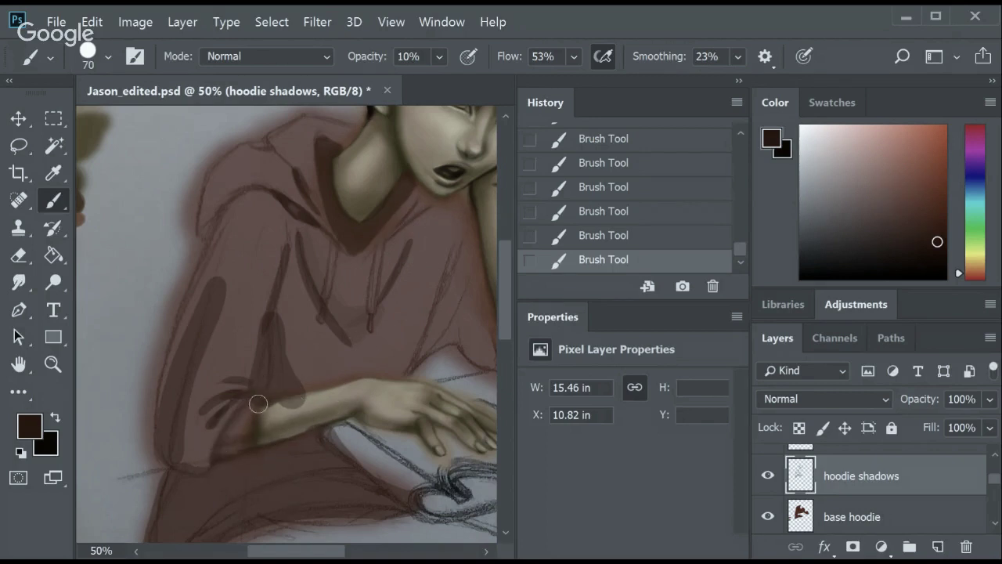
scroll(493, 380, down, 3)
scroll(494, 380, up, 5)
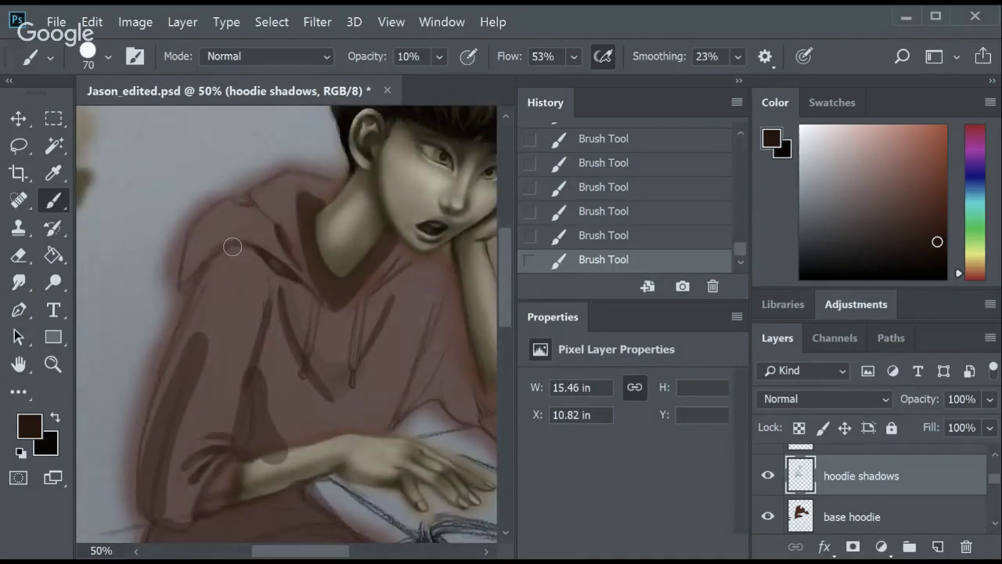
key(bracketright)
key(bracketright)
key(bracketright)
scroll(510, 249, up, 1)
drag(289, 550, 330, 556)
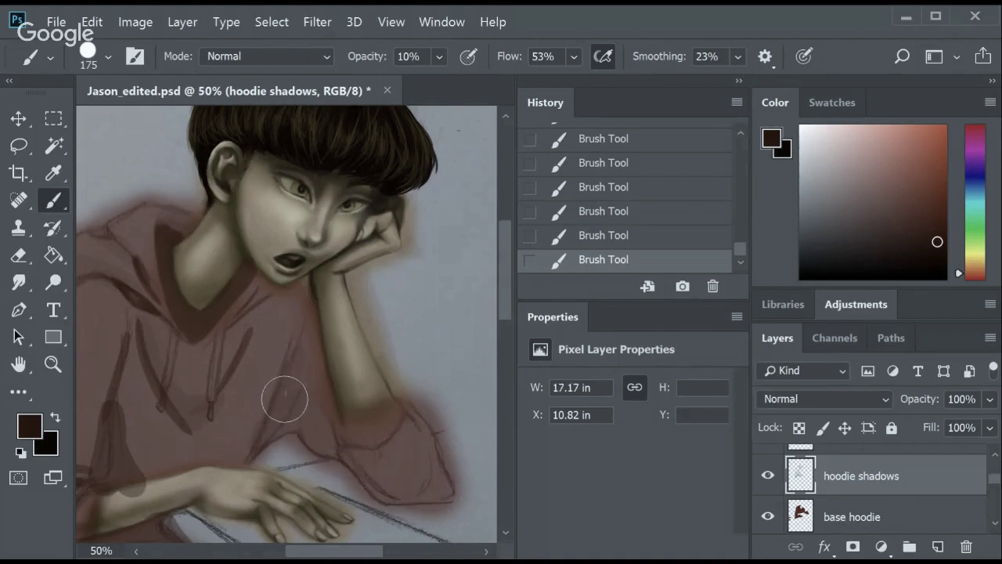
key(bracketleft)
key(bracketleft)
key(bracketleft)
mouse_move(290, 381)
mouse_down()
mouse_move(300, 301)
mouse_move(300, 387)
mouse_up()
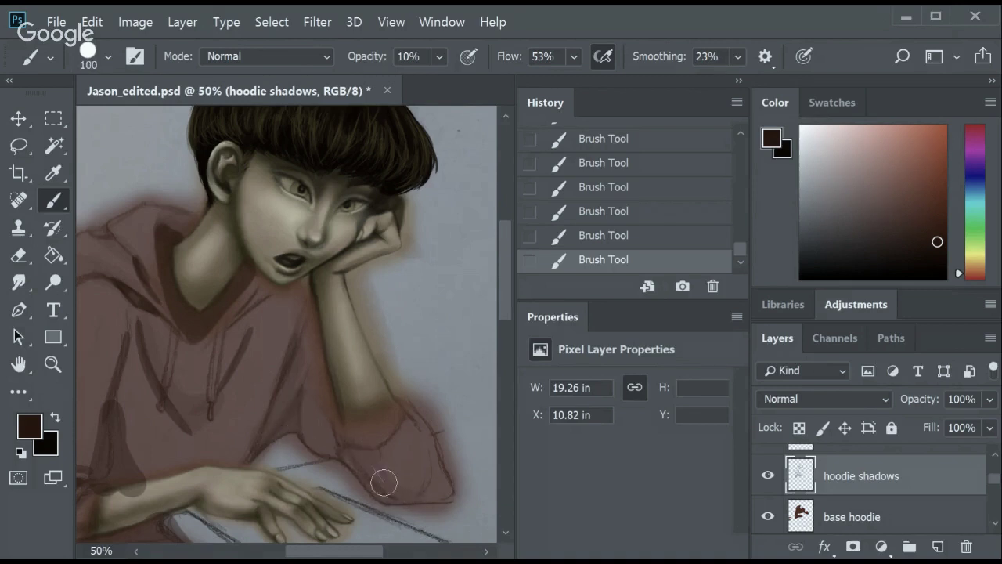
drag(339, 452, 418, 491)
Shade the lower sleeve edge, undoing and repainting the sleeve-edge stroke.
key(bracketright)
key(bracketright)
key(bracketright)
key(bracketleft)
key(bracketleft)
key(bracketleft)
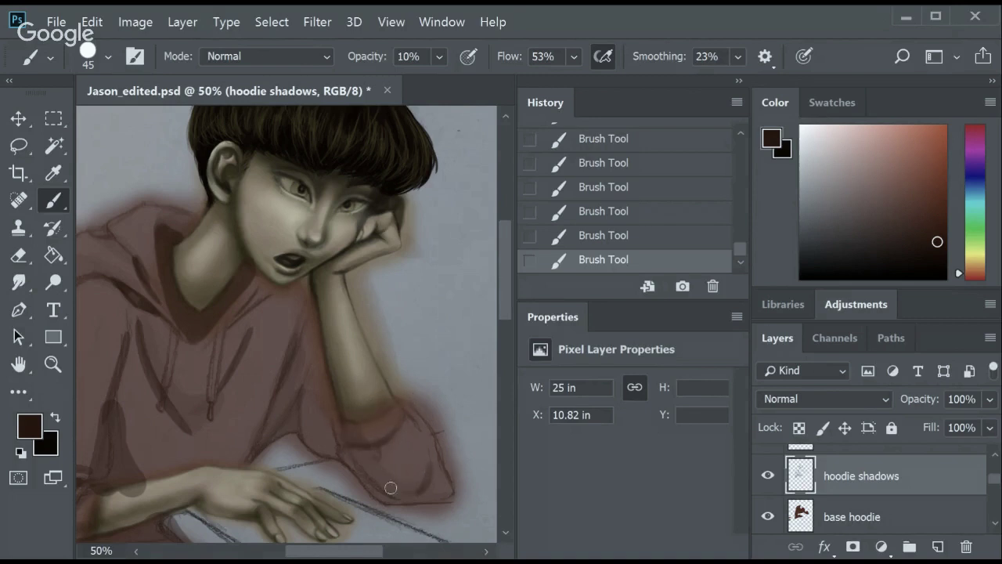
drag(391, 488, 443, 499)
drag(349, 556, 313, 556)
key(bracketright)
key(bracketright)
key(bracketright)
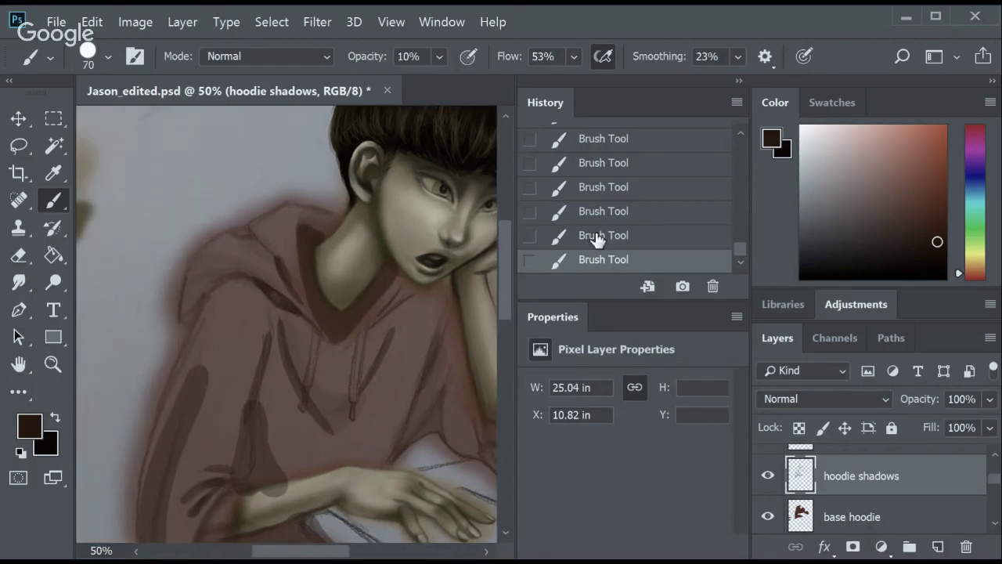
key(ctrl+z)
drag(184, 322, 190, 306)
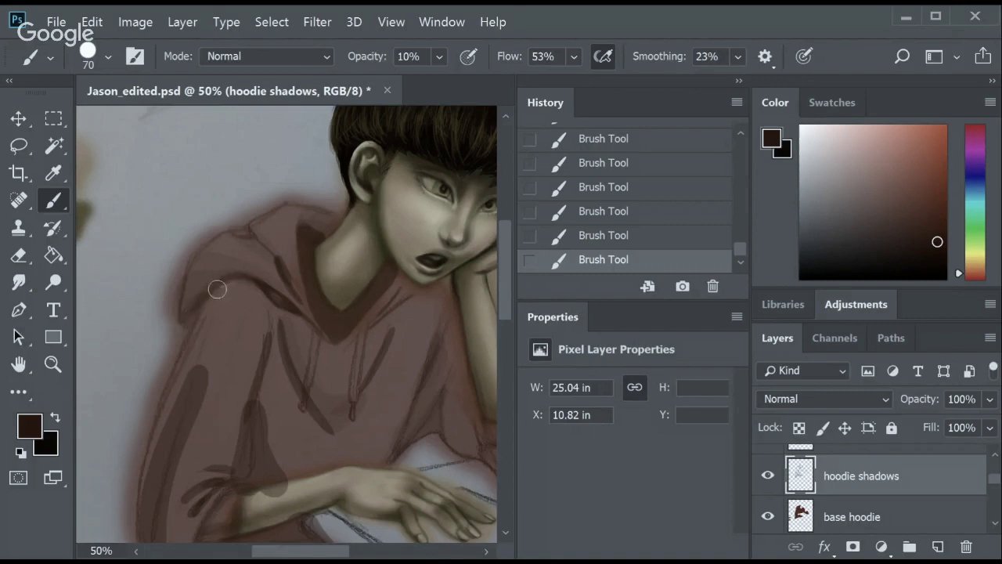
Resize the brush and paint a faint blending stroke on the hoodie.
scroll(512, 262, down, 3)
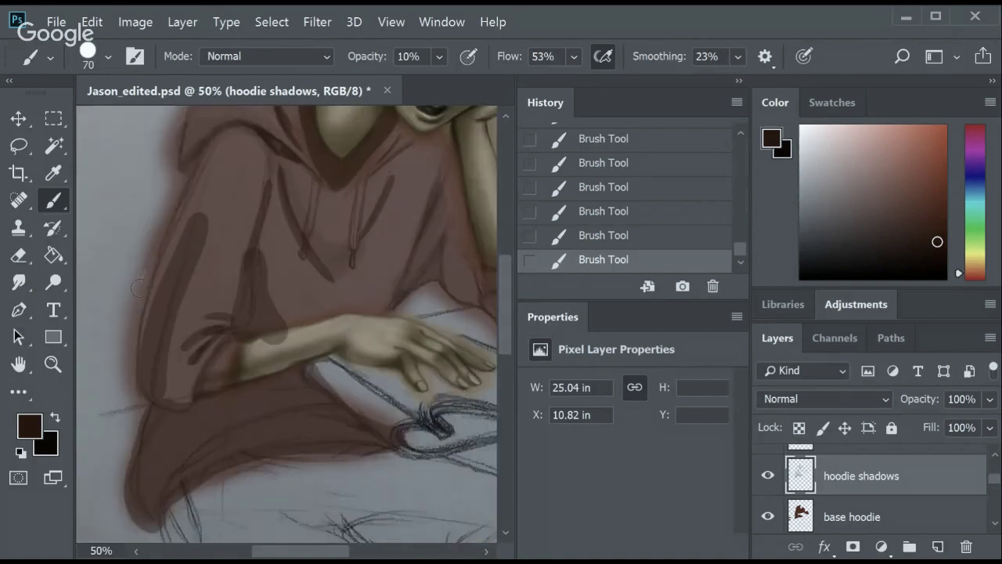
key(bracketleft)
key(bracketleft)
key(bracketleft)
key(bracketright)
key(bracketright)
key(bracketright)
scroll(470, 235, up, 2)
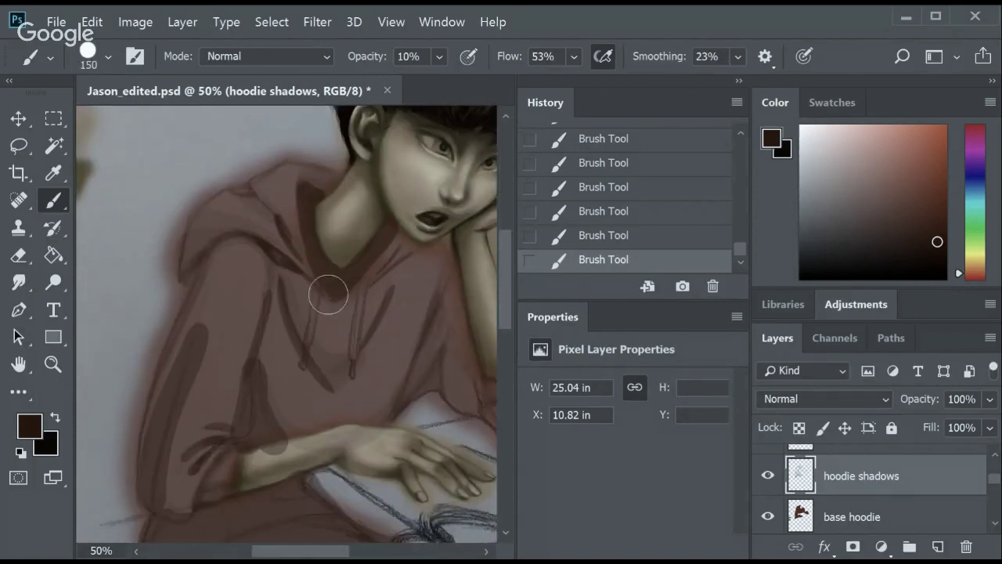
key(bracketleft)
key(bracketleft)
key(bracketleft)
scroll(314, 314, right, 3)
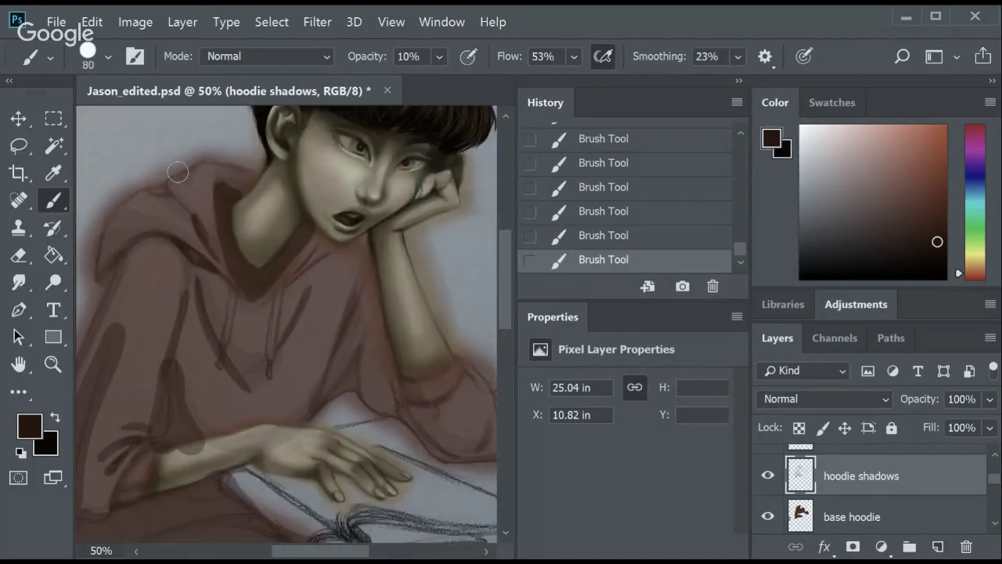
scroll(347, 257, up, 2)
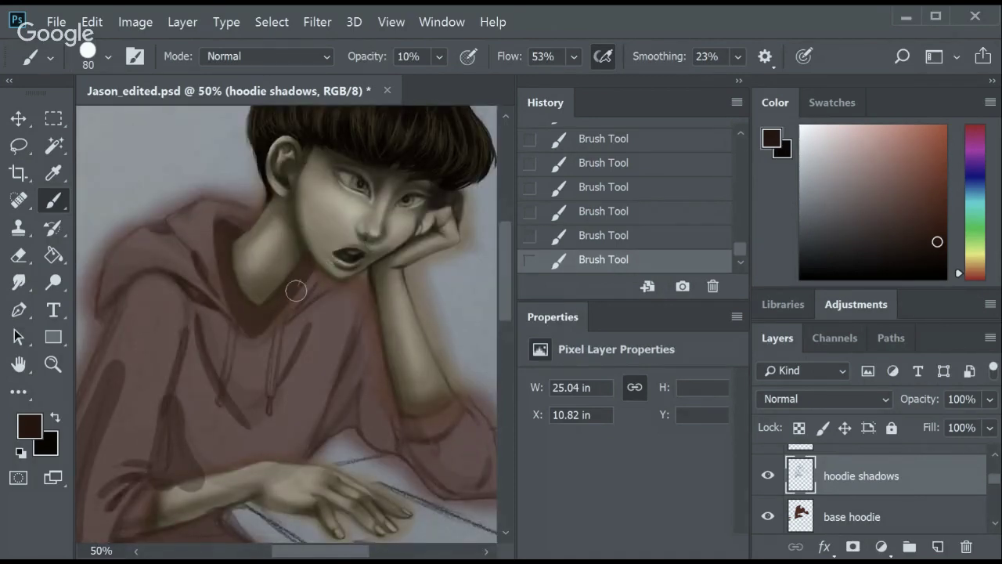
key(bracketleft)
key(bracketleft)
key(bracketleft)
key(bracketleft)
key(ctrl+z)
drag(265, 342, 262, 371)
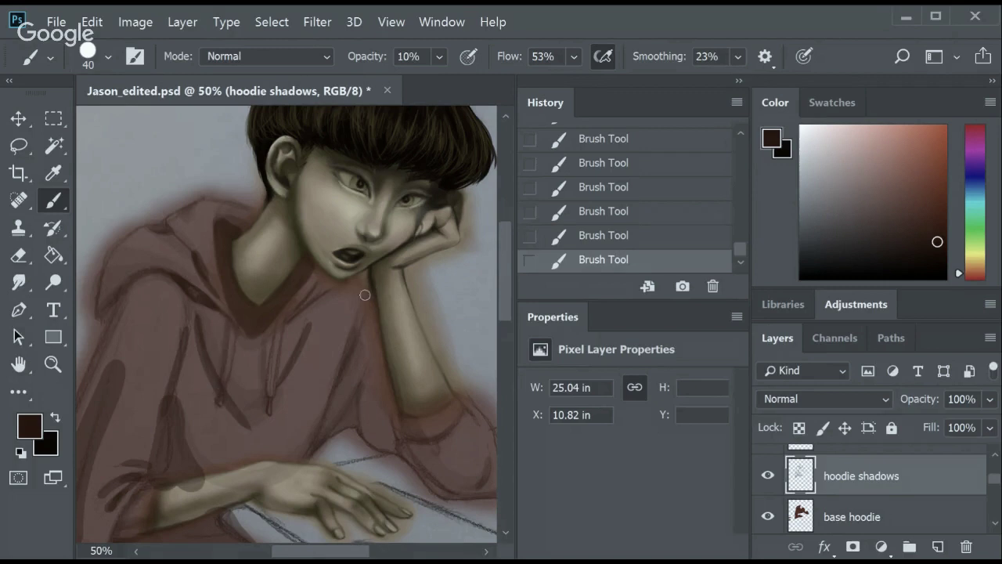
Compare the latest shadow strokes with undo/redo and add one more stroke.
key(ctrl+z)
key(ctrl+z)
key(ctrl+z)
key(ctrl+shift+z)
key(ctrl+shift+z)
key(ctrl+shift+z)
key(ctrl+z)
key(ctrl+shift+z)
mouse_move(506, 270)
mouse_down()
mouse_move(506, 313)
mouse_move(505, 266)
mouse_move(505, 294)
mouse_move(492, 285)
mouse_move(507, 305)
mouse_up()
Restore the base hoodie's full red colour and zoom out on the painting.
click(852, 517)
key(z)
alt+click(157, 139)
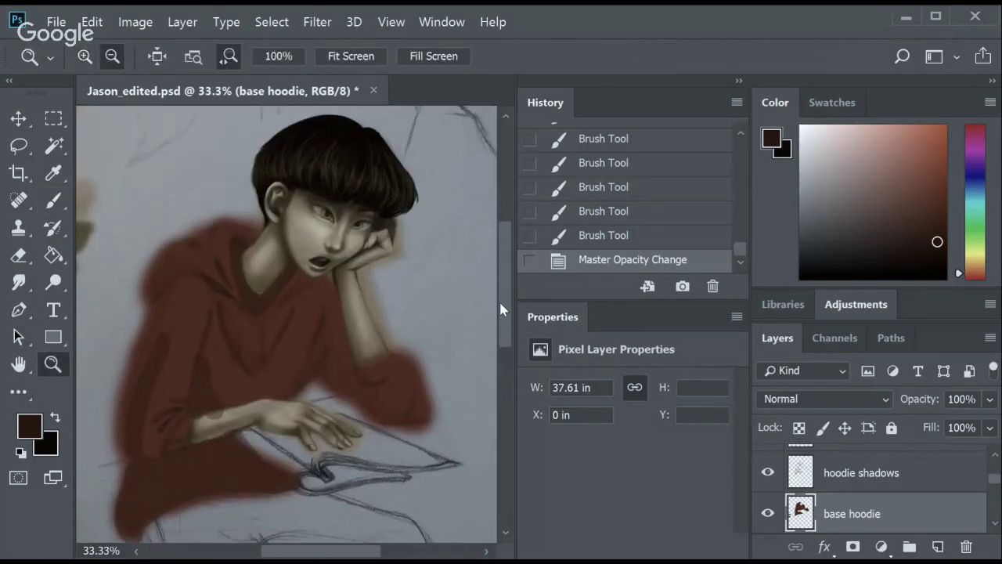
Smudge the shadows along the hoodie's left edge at 42% strength, then revert those strokes.
key(r)
key(alt+bracketright)
drag(159, 347, 196, 376)
mouse_move(196, 376)
mouse_down()
mouse_move(160, 346)
mouse_move(177, 359)
mouse_up()
key(4)
key(2)
drag(176, 359, 172, 322)
mouse_move(155, 358)
mouse_down()
mouse_move(131, 433)
mouse_move(195, 396)
mouse_up()
click(618, 188)
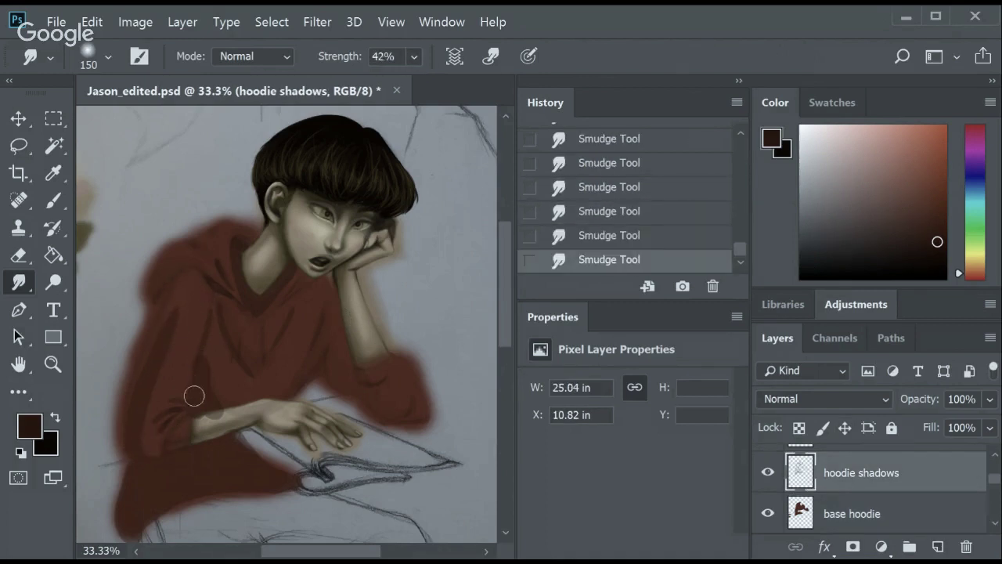
Lower the smudge strength to 27% and resize the smudge brush between 125 and 80.
key(bracketleft)
key(bracketleft)
key(bracketleft)
key(2)
key(7)
key(bracketright)
key(bracketright)
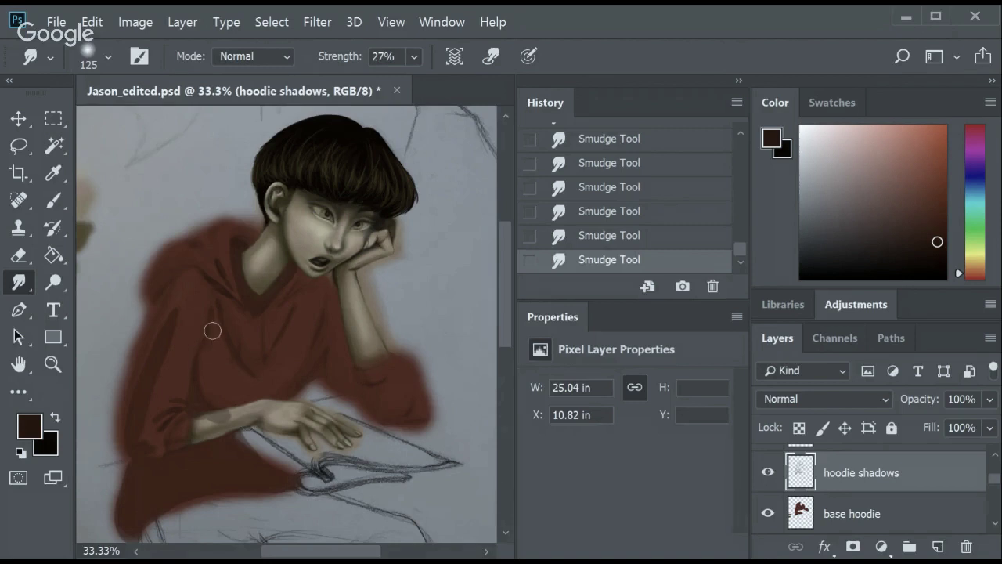
key(bracketleft)
key(bracketleft)
key(bracketleft)
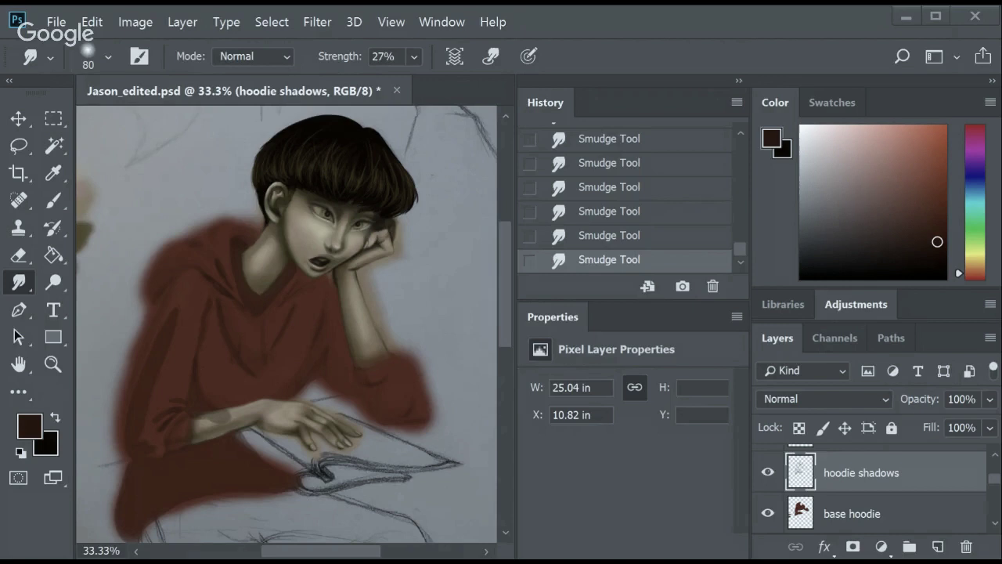
scroll(462, 286, down, 2)
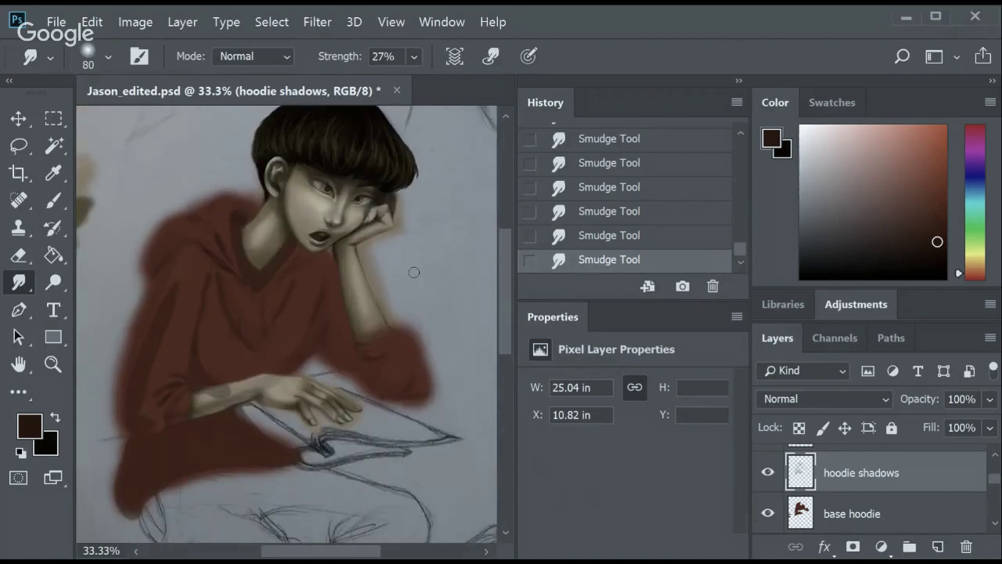
Erase stray shadow on the forearm and near the arm.
key(e)
drag(198, 398, 235, 387)
drag(379, 333, 378, 324)
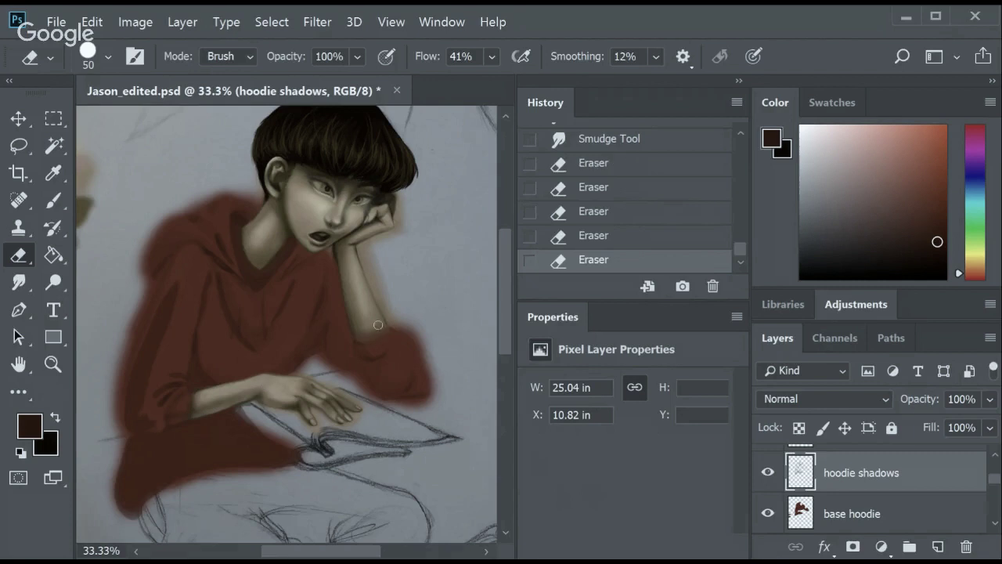
Fade the base hoodie to 47% opacity and set a 16% opacity brush on hoodie shadows.
click(852, 513)
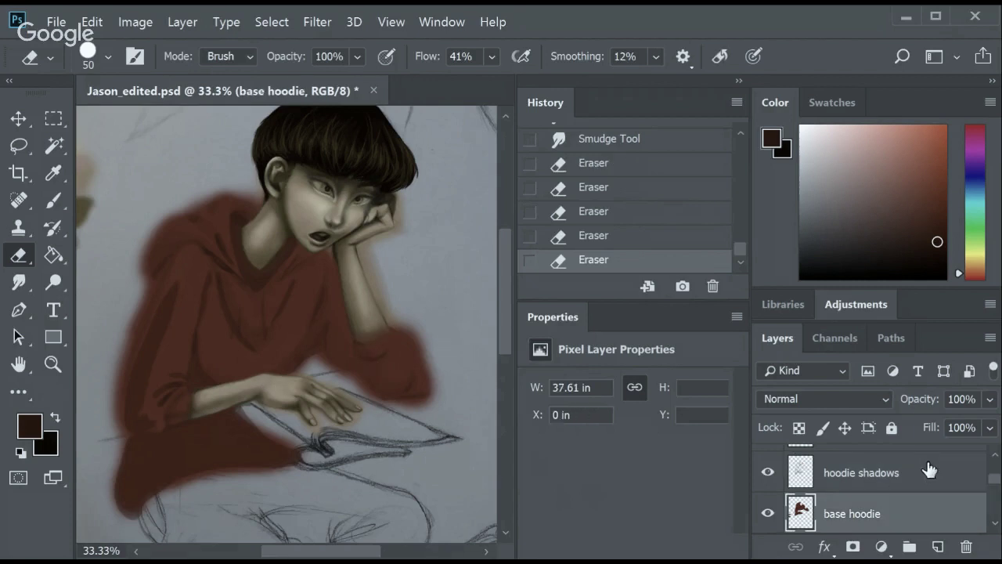
drag(921, 398, 912, 399)
key(b)
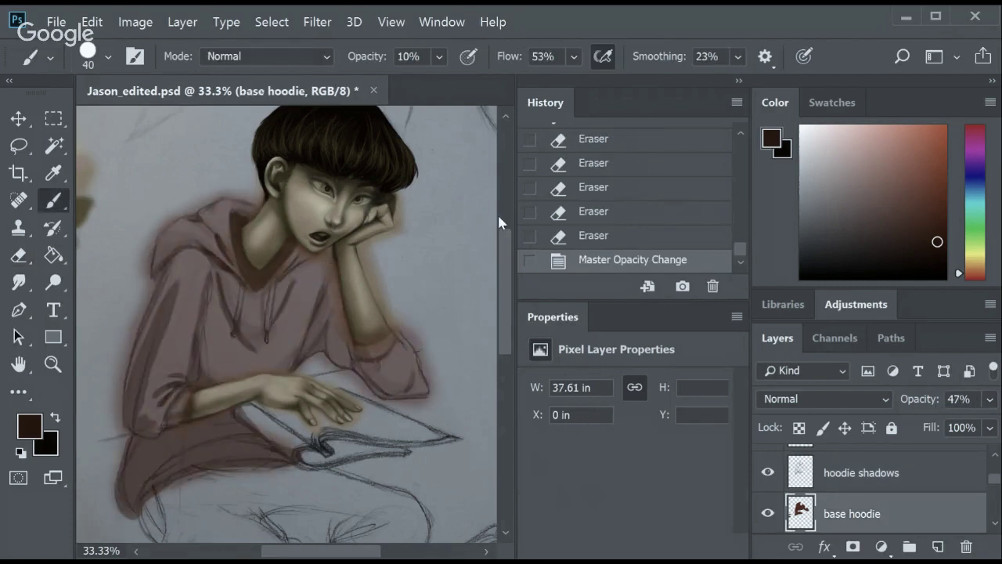
key(alt+bracketright)
key(1)
key(6)
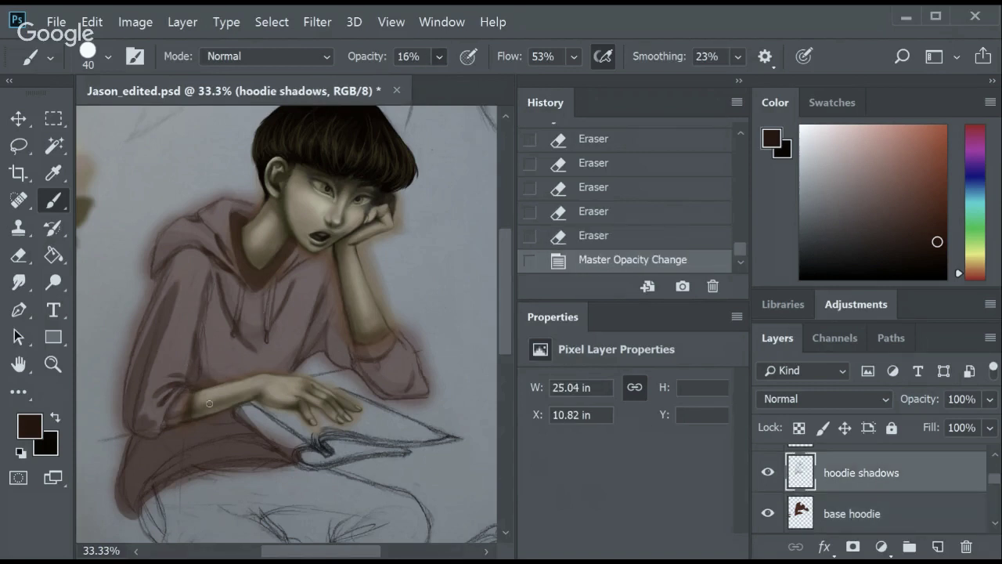
Zoom to 50% on the arm and paint faint shadows near the elbow and along the sleeve.
click(192, 396)
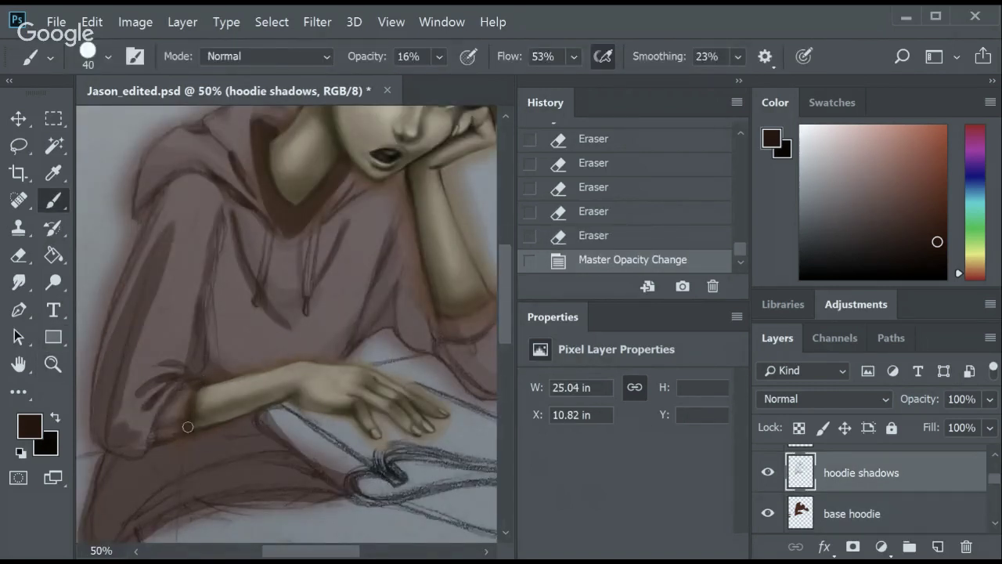
drag(184, 380, 185, 399)
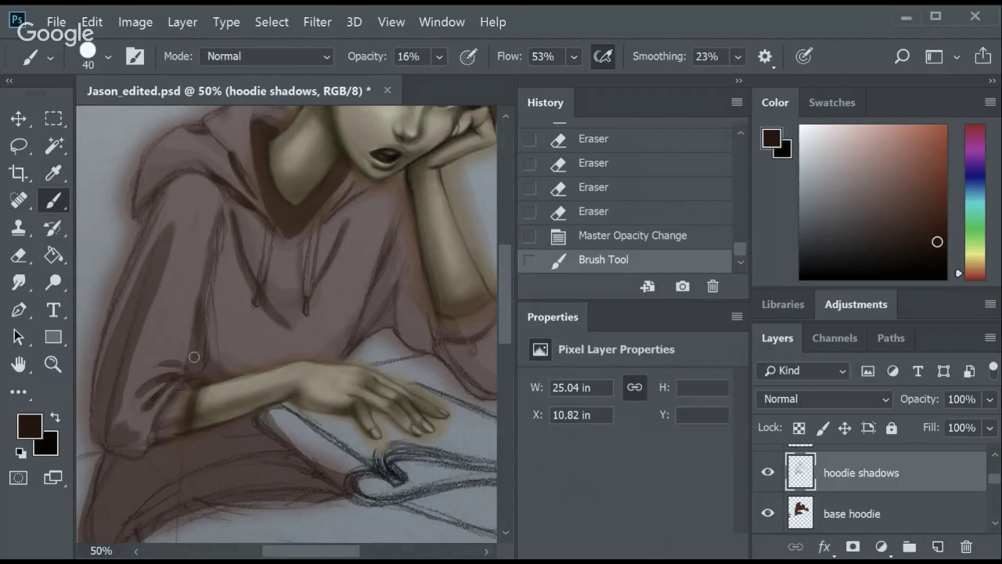
drag(201, 323, 192, 365)
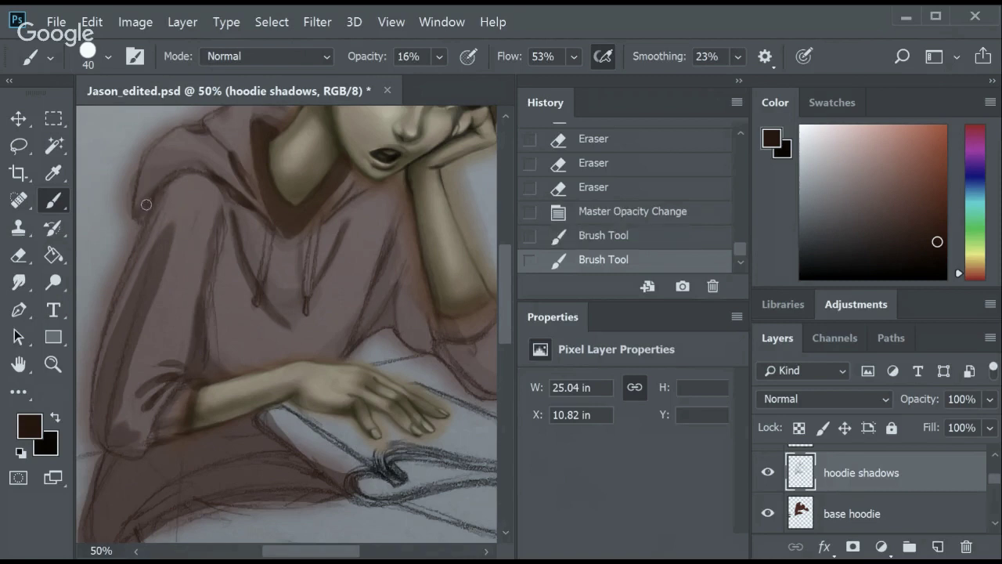
scroll(140, 213, up, 3)
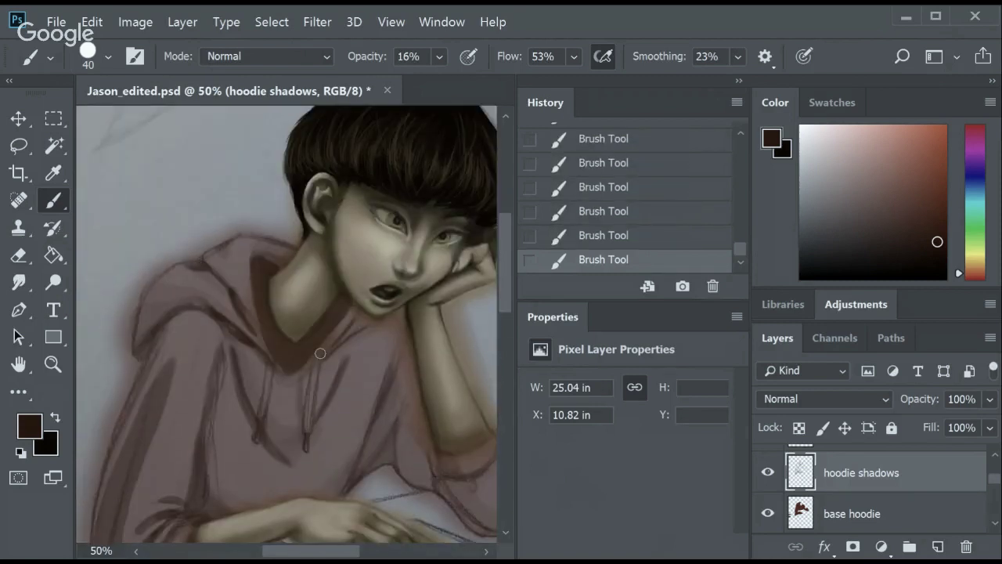
scroll(411, 363, down, 5)
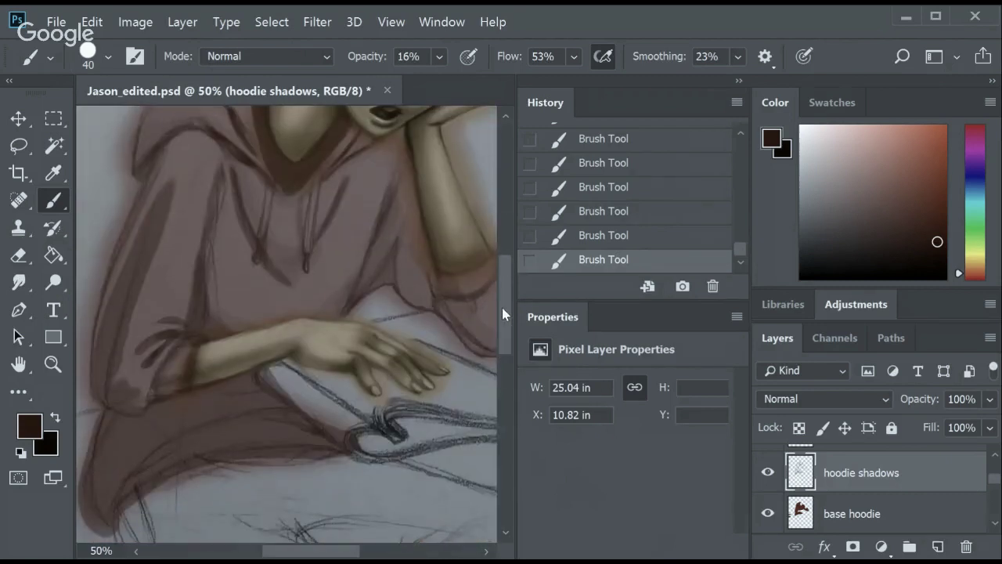
scroll(470, 313, up, 1)
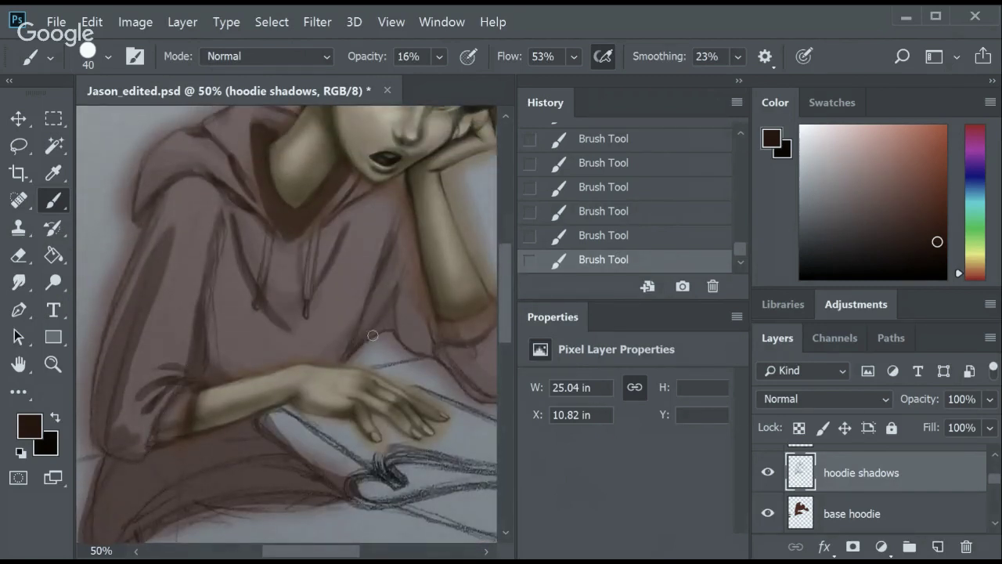
scroll(373, 336, down, 1)
Darken the fold line along the hoodie arm with a 50-size brush.
key(bracketright)
key(bracketright)
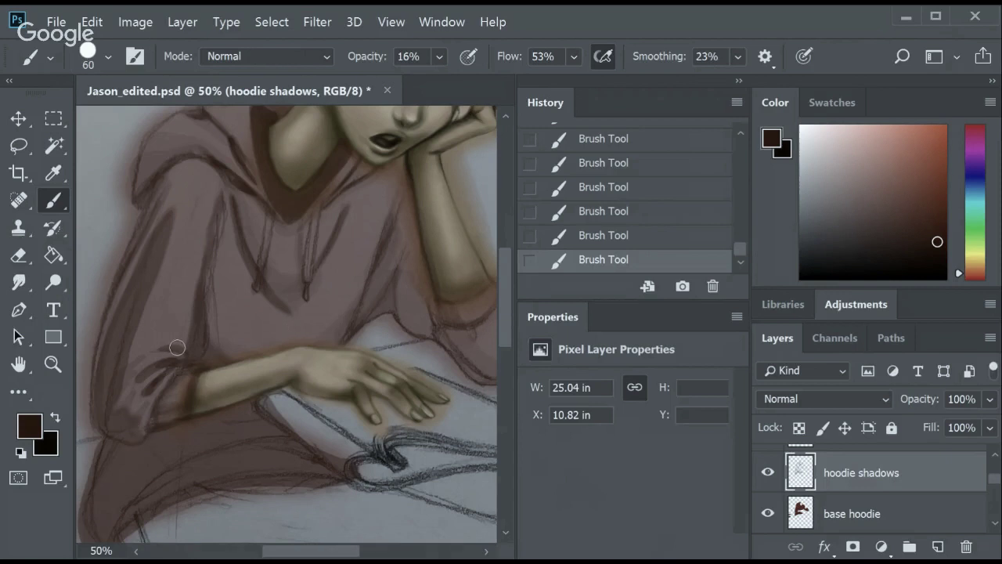
key(bracketleft)
key(bracketleft)
key(bracketleft)
key(bracketright)
key(bracketright)
key(bracketright)
key(bracketleft)
key(bracketleft)
key(bracketleft)
key(bracketright)
key(bracketright)
key(bracketright)
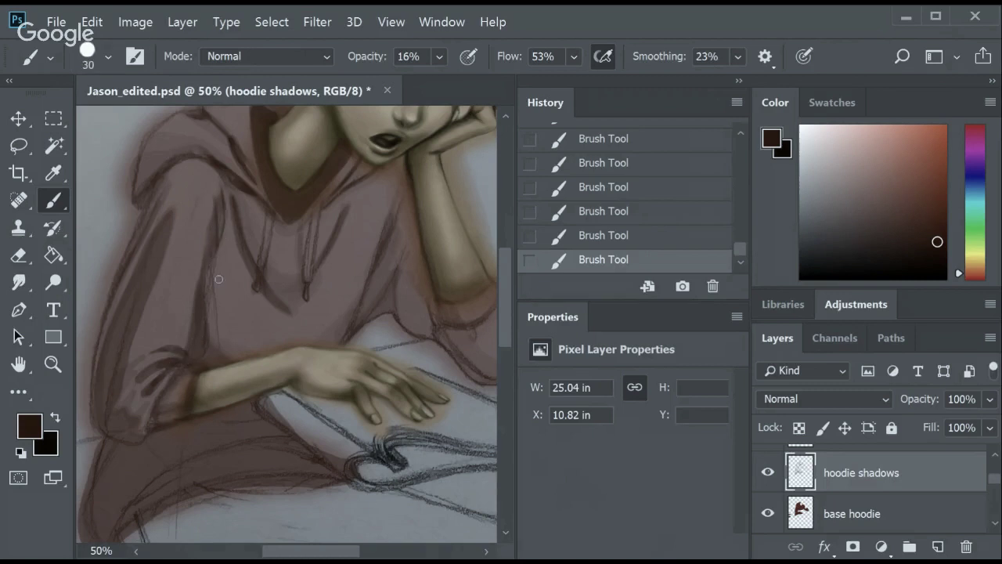
drag(216, 274, 213, 345)
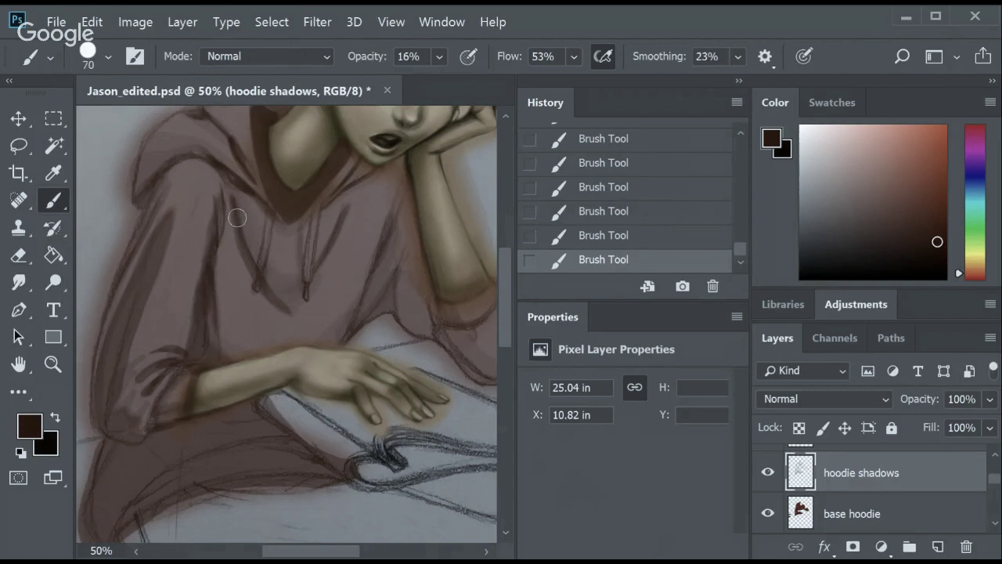
Lower the brush opacity to 6% and add a faint glaze stroke along the hoodie.
key(bracketright)
key(bracketright)
key(bracketright)
key(ctrl+z)
key(ctrl+z)
key(ctrl+z)
key(0)
key(6)
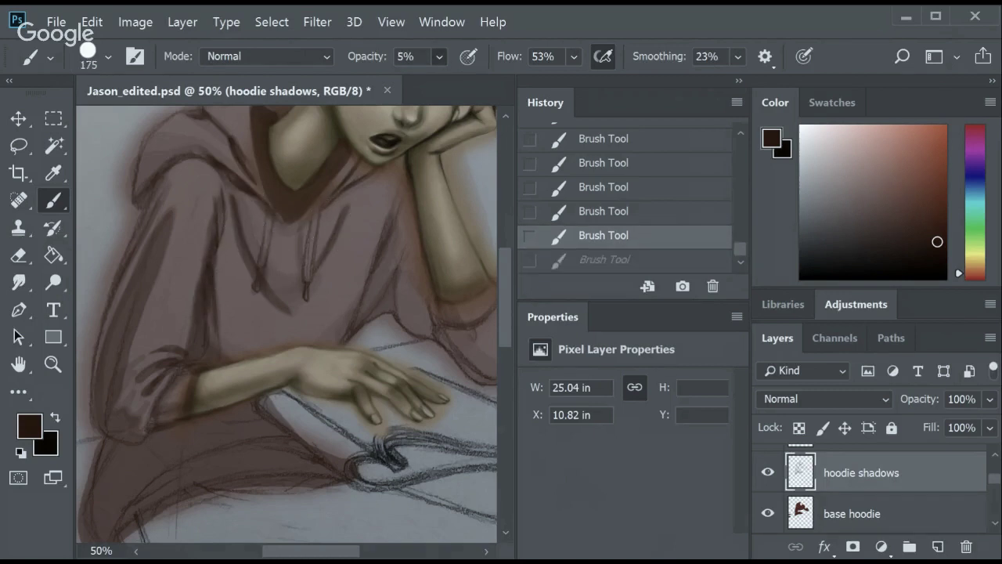
key(ctrl+z)
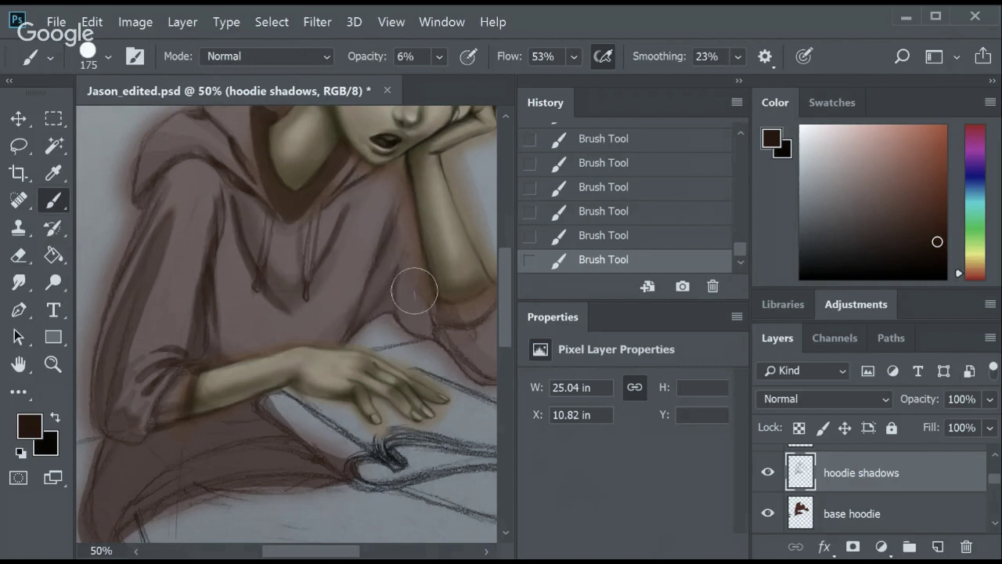
drag(307, 555, 352, 556)
key(bracketleft)
key(bracketleft)
key(bracketleft)
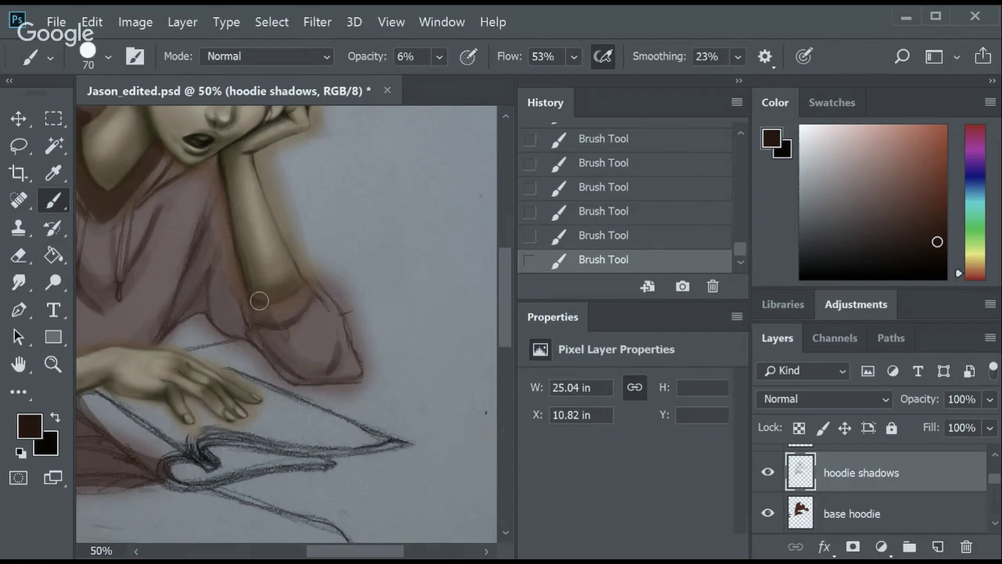
scroll(365, 537, up, 3)
scroll(365, 537, left, 5)
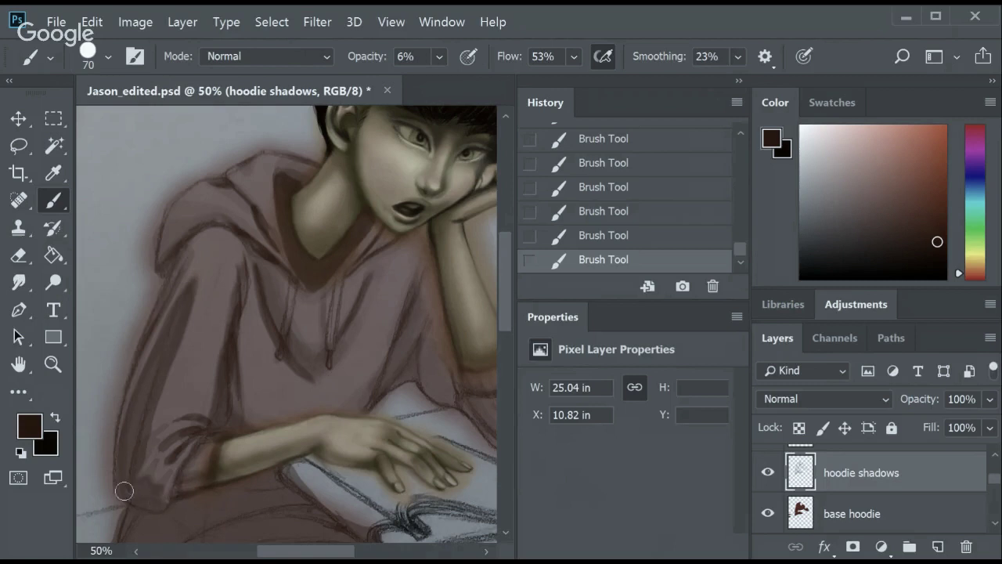
Bring the base hoodie back to solid red, then paint first shadow strokes on the hoodie shadows layer.
click(853, 513)
scroll(235, 352, down, 2)
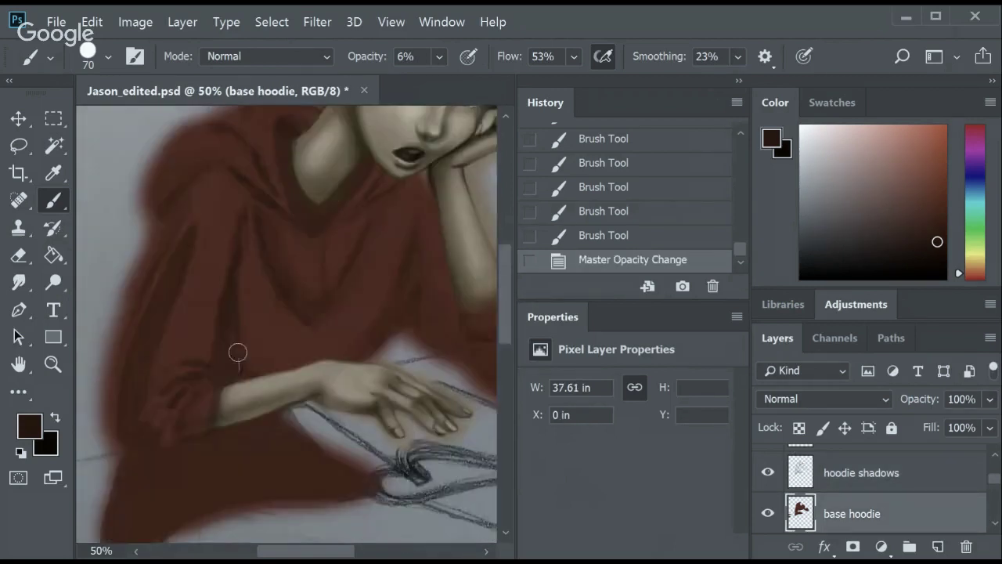
key(alt+bracketright)
drag(223, 357, 216, 343)
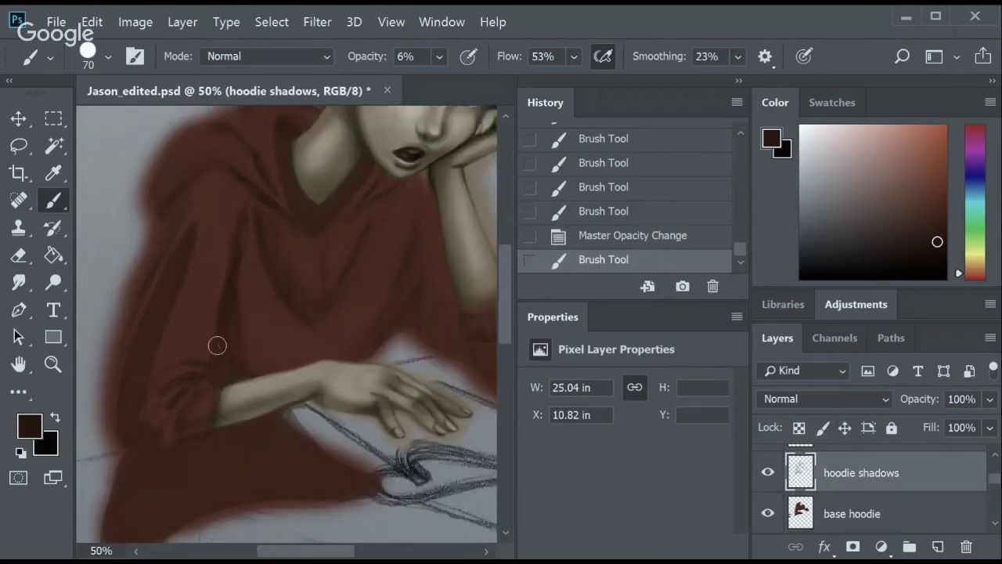
click(217, 343)
Raise brush opacity to 23% then 37%, shrink it to 30, and paint shadows under the sleeve.
key(2)
key(3)
key(bracketleft)
key(bracketleft)
key(bracketleft)
drag(211, 380, 179, 440)
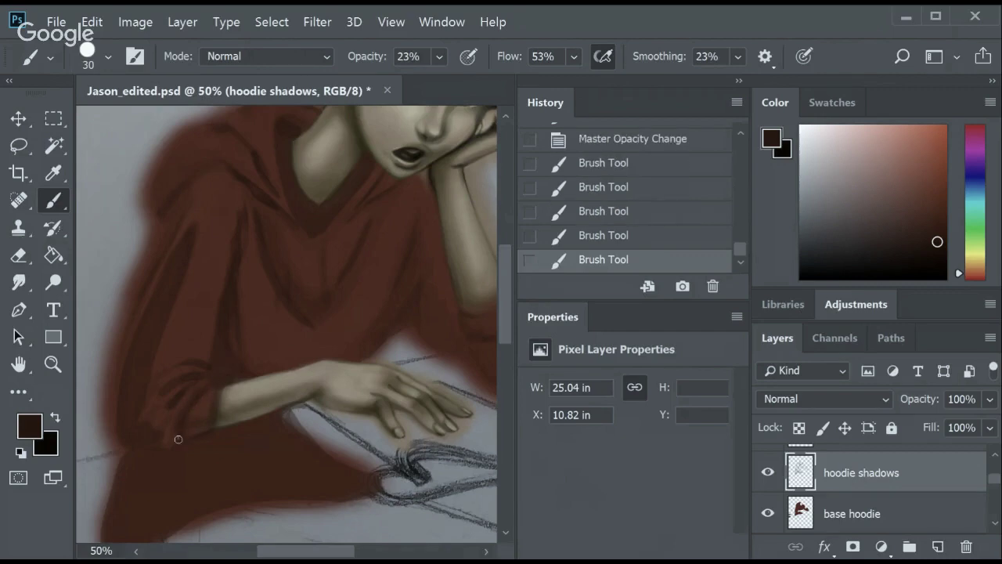
drag(226, 359, 207, 409)
key(3)
key(7)
scroll(498, 301, down, 3)
scroll(498, 302, up, 1)
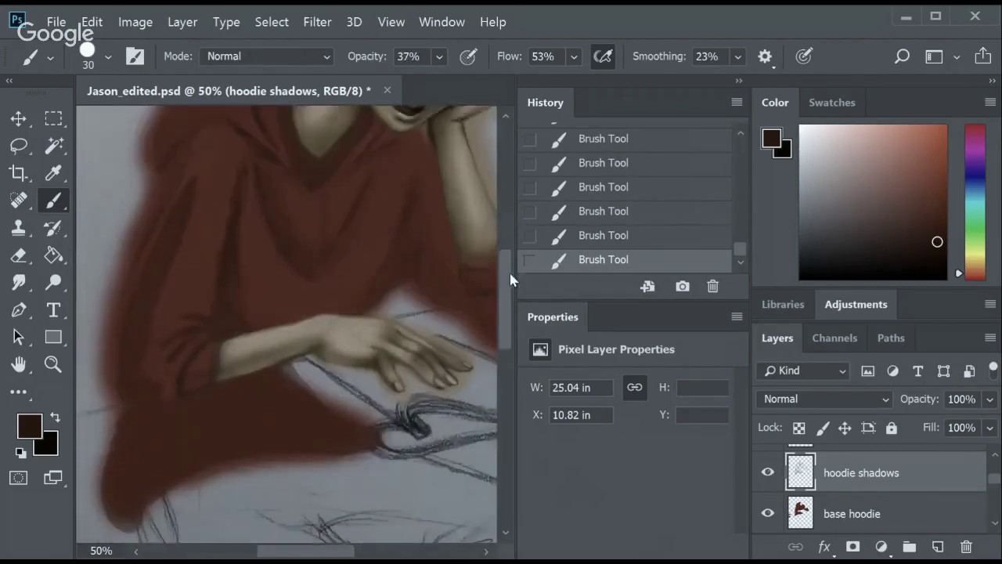
scroll(510, 280, up, 2)
drag(415, 349, 220, 357)
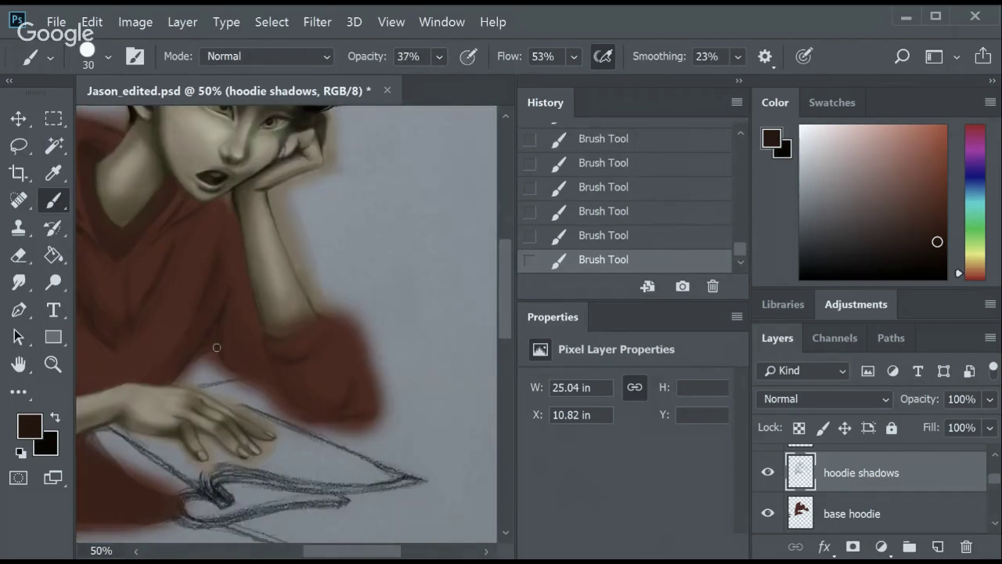
Set the base hoodie to 86% opacity and paint collar and chest fold shadows with a smaller brush.
click(919, 514)
click(862, 472)
click(185, 348)
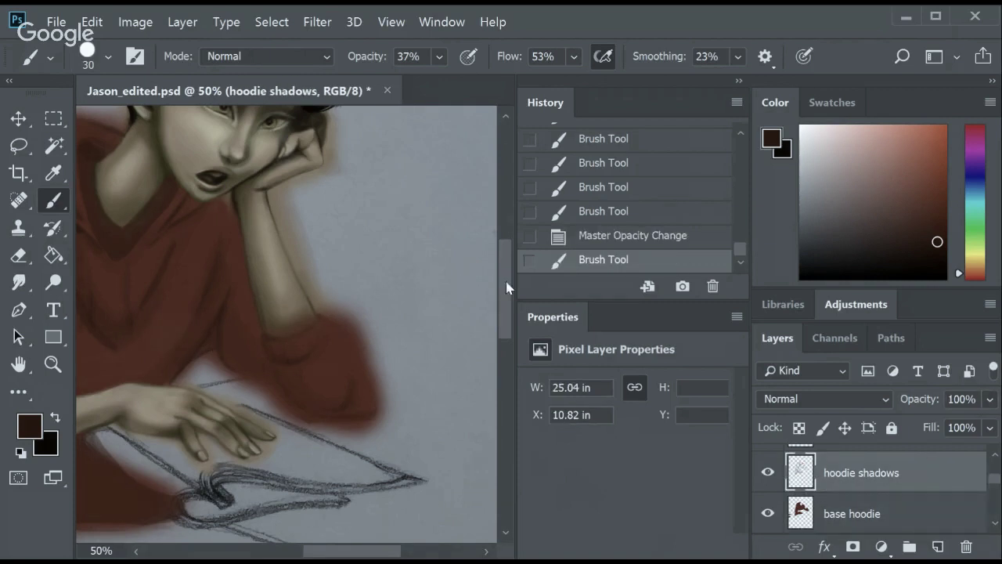
scroll(508, 240, up, 3)
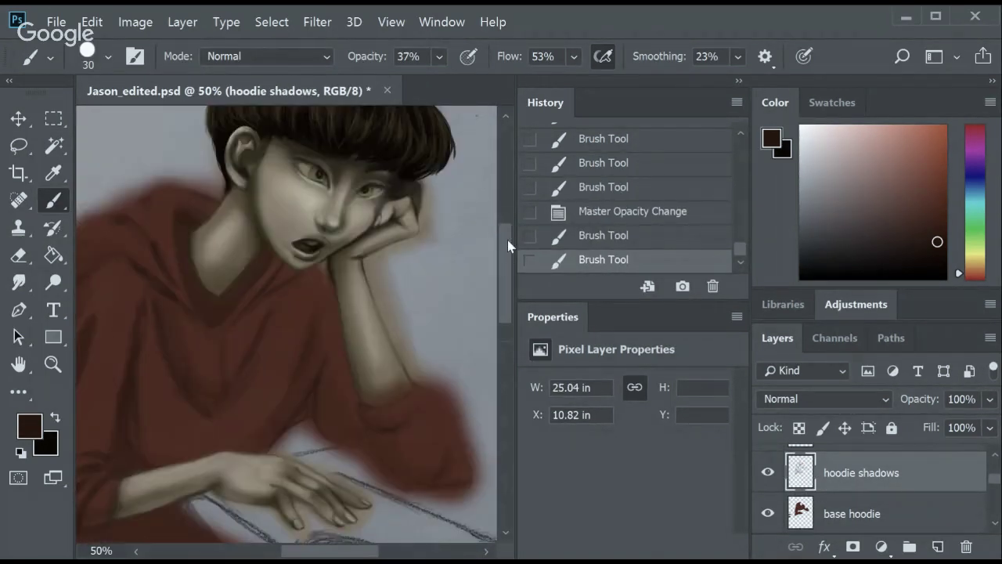
scroll(507, 239, left, 3)
key(bracketleft)
key(bracketleft)
key(bracketleft)
drag(299, 189, 162, 275)
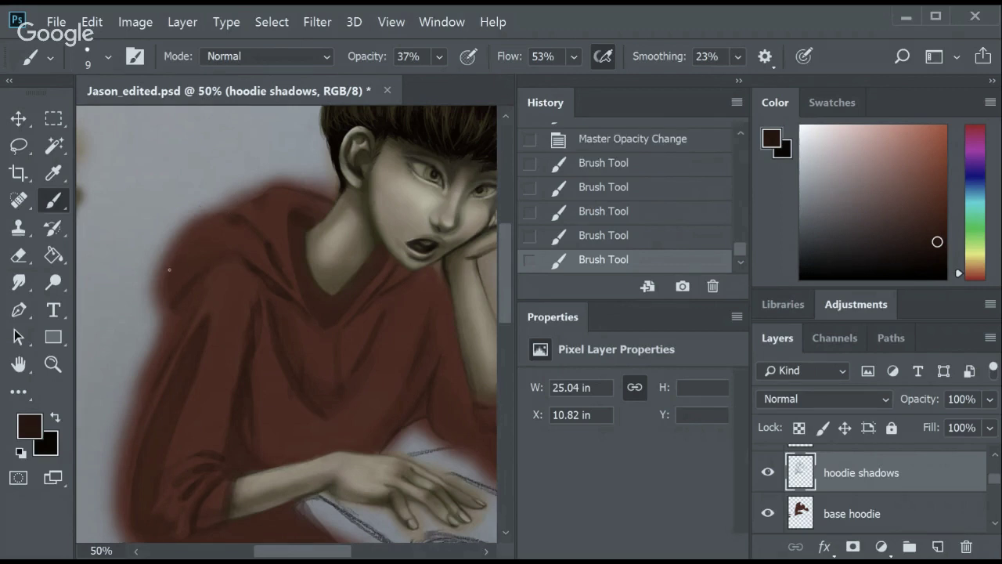
drag(177, 315, 257, 273)
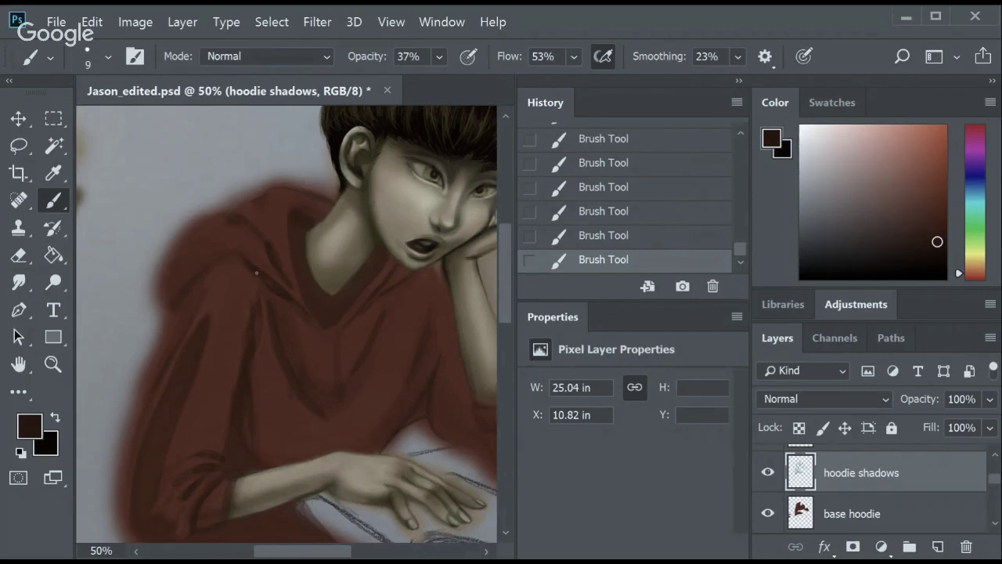
Add fine shadow strokes and small dabs on the lower hoodie.
scroll(210, 326, down, 3)
scroll(126, 322, down, 1)
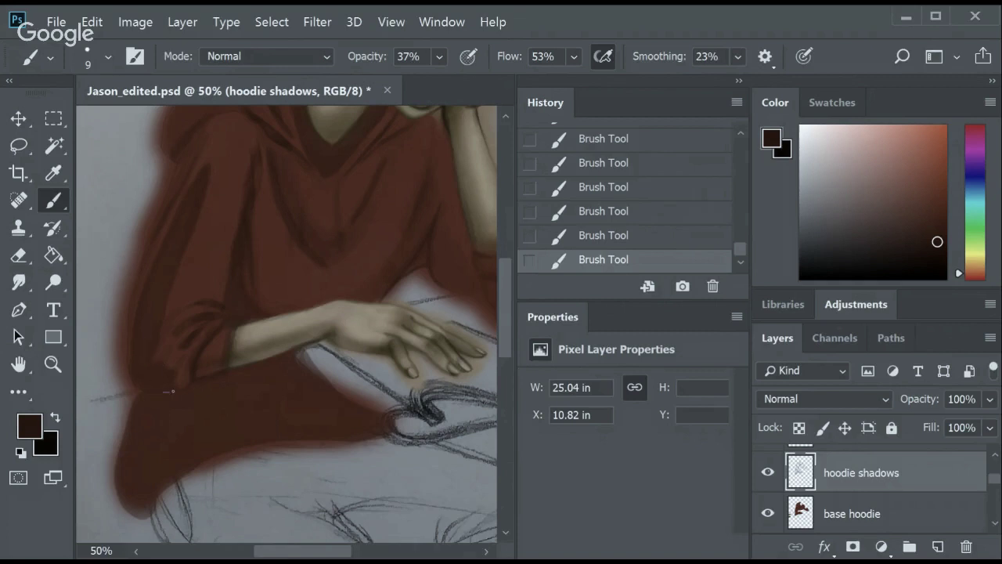
drag(177, 396, 148, 395)
scroll(157, 400, up, 3)
scroll(191, 421, down, 2)
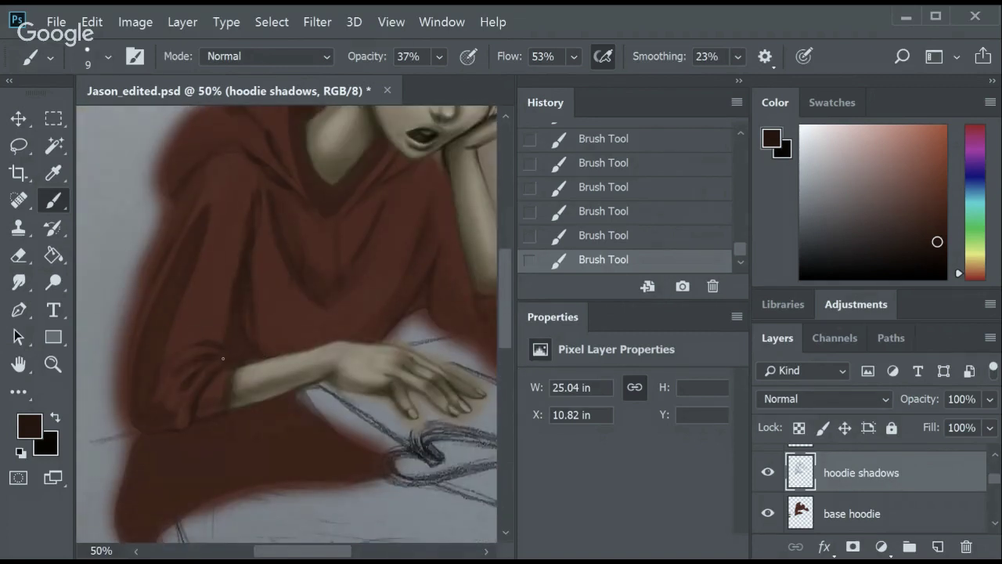
click(195, 384)
mouse_move(505, 298)
mouse_down()
mouse_move(515, 265)
mouse_move(522, 302)
mouse_up()
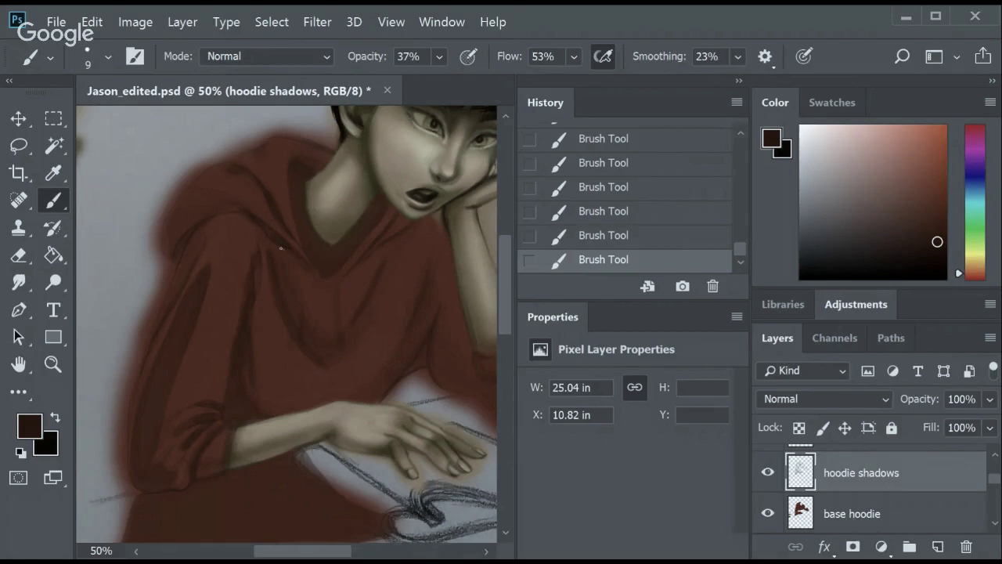
Smudge the hoodie shadow strokes together with a smaller Smudge brush.
key(r)
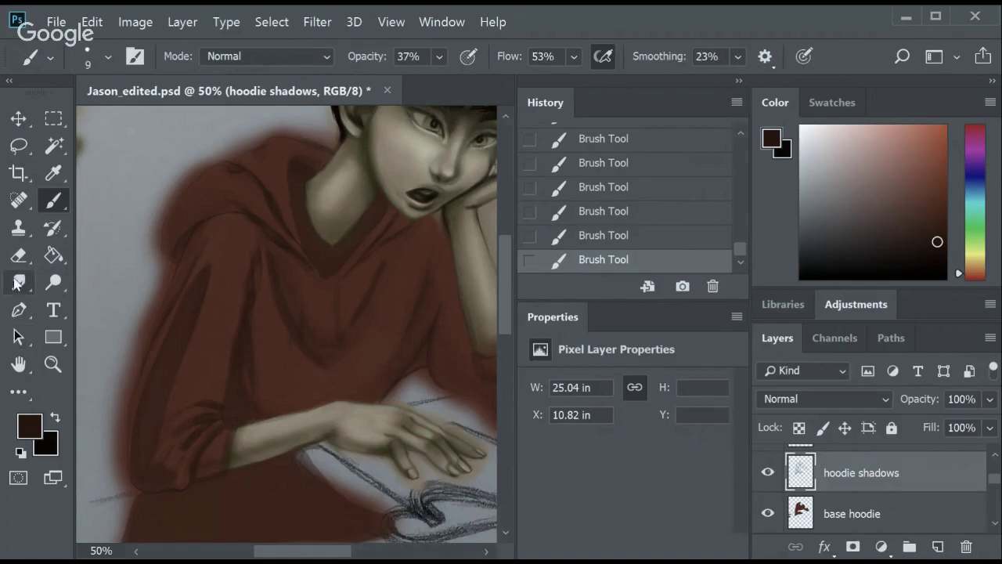
mouse_move(246, 227)
mouse_down()
mouse_move(261, 235)
mouse_move(254, 227)
mouse_up()
drag(255, 227, 254, 221)
key(bracketleft)
key(bracketleft)
key(bracketleft)
drag(254, 220, 252, 220)
drag(253, 220, 249, 219)
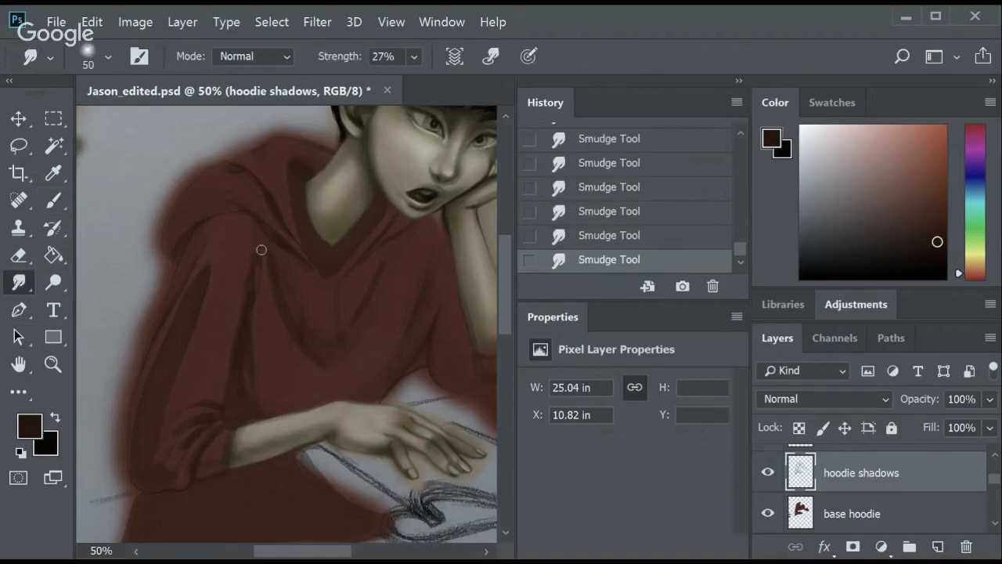
Dab small brush shadows onto the hoodie, then undo and redo the last dab to compare.
key(b)
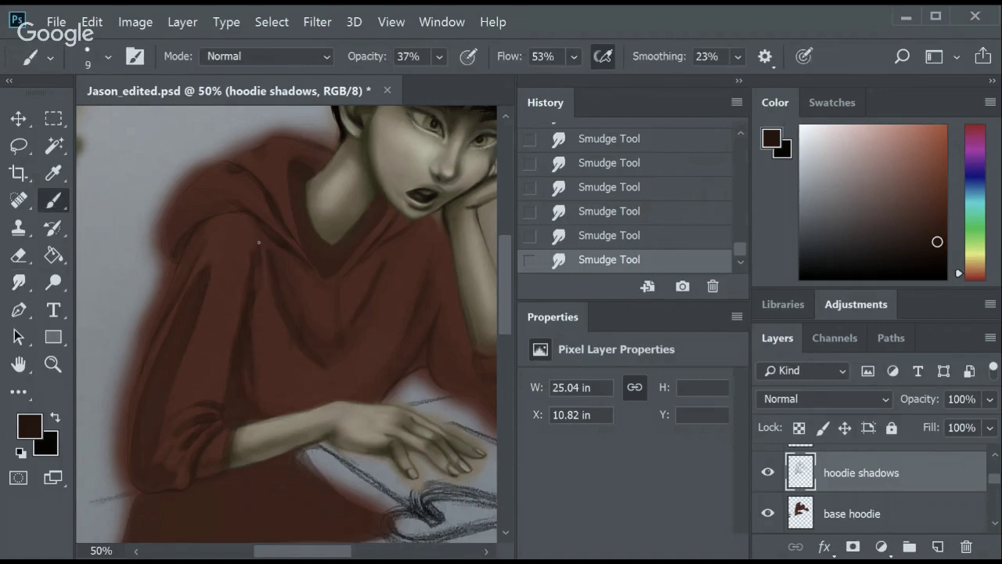
click(253, 252)
click(253, 252)
click(253, 252)
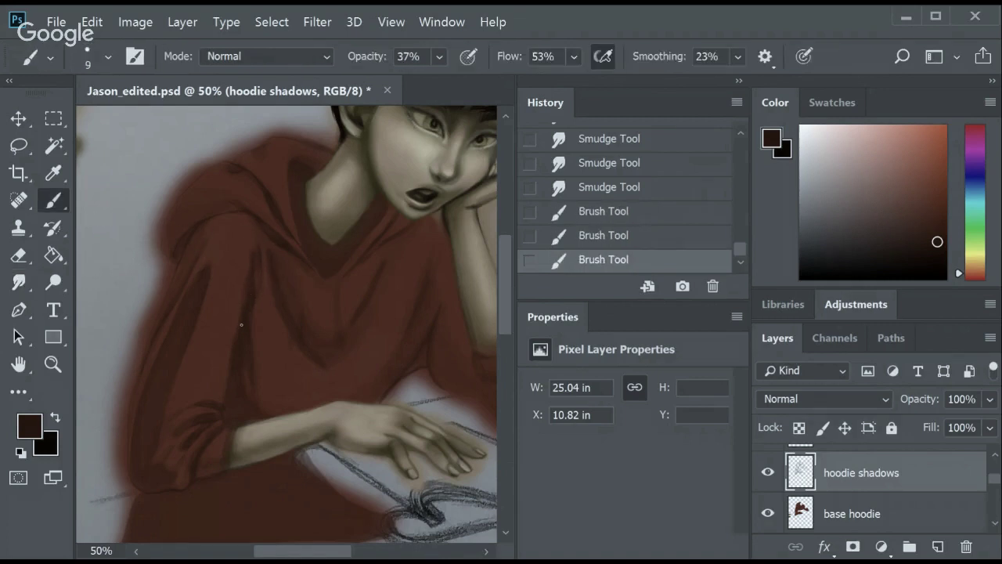
click(255, 299)
click(247, 301)
click(241, 303)
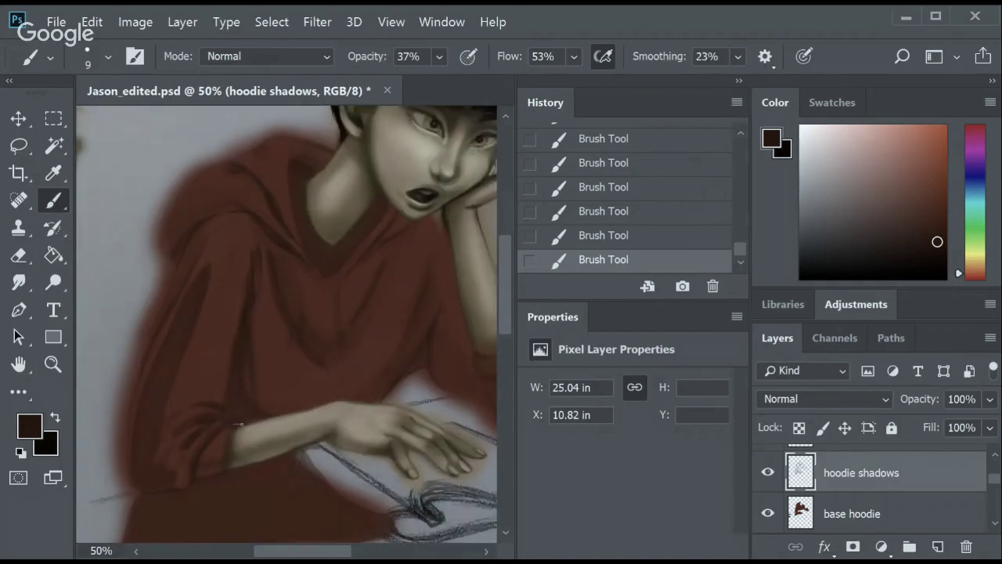
key(ctrl+z)
key(ctrl+shift+z)
scroll(172, 486, down, 3)
scroll(224, 379, up, 2)
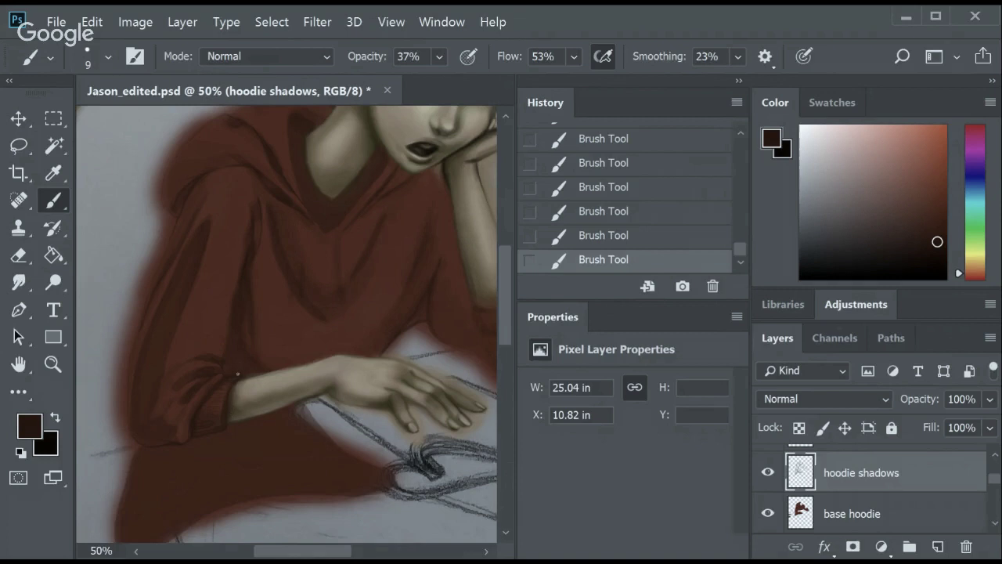
Fade the base hoodie to reveal the sketch, then paint fold shadows along the sketch lines.
key(alt+[)
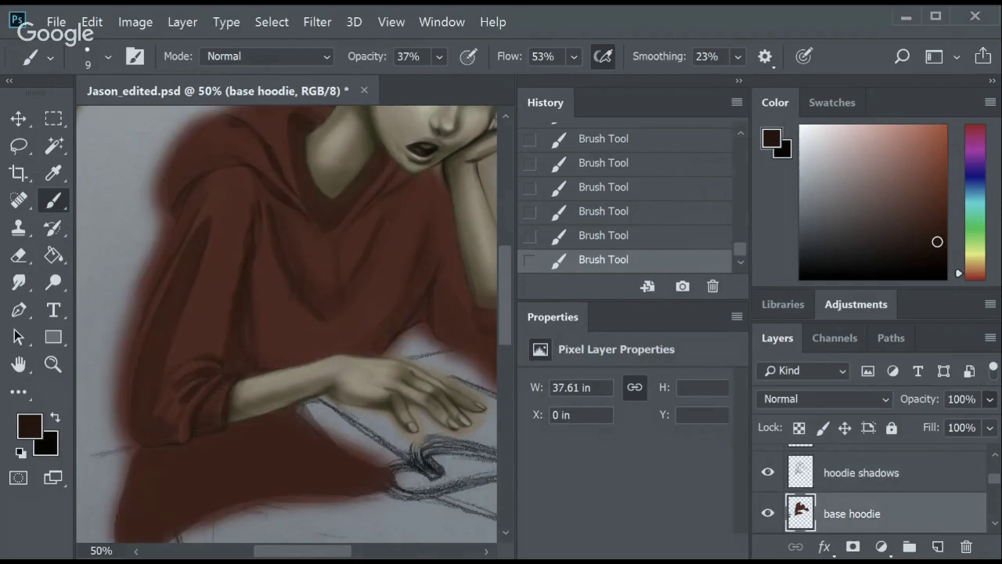
drag(905, 398, 893, 398)
key(alt+])
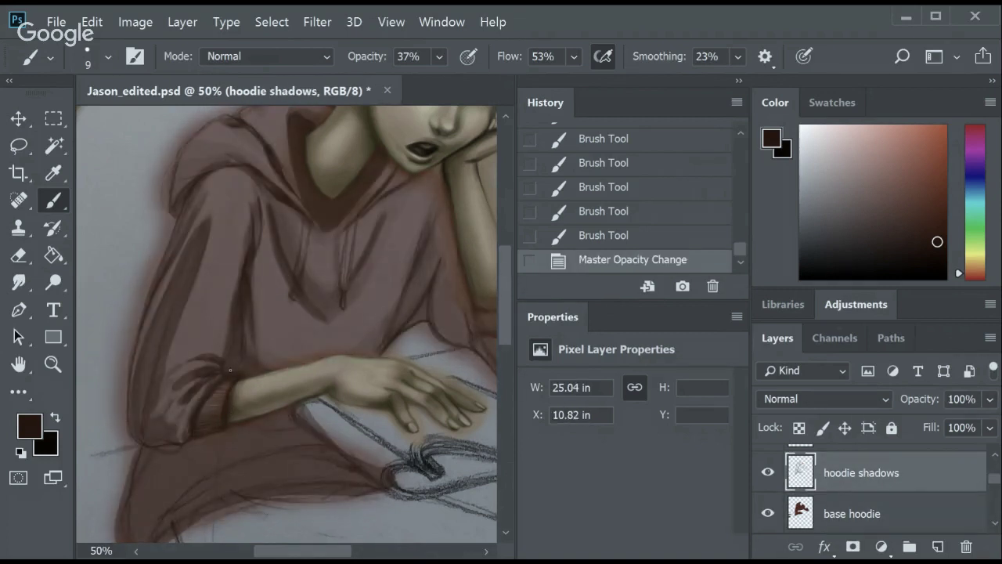
drag(244, 319, 250, 237)
drag(223, 364, 225, 360)
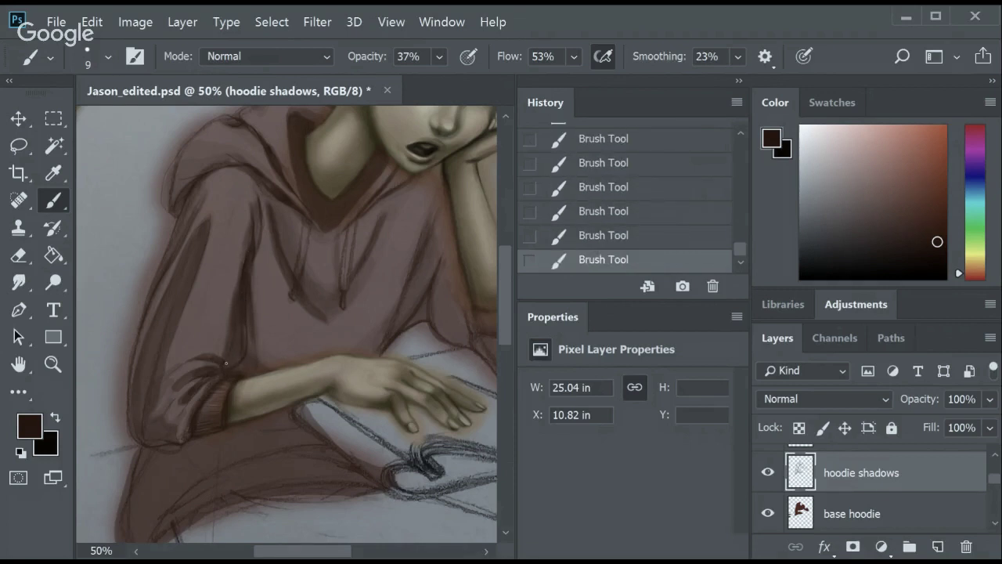
Restore the base hoodie opacity, repaint a fold shadow stroke, and smudge it into the fabric.
key(alt+[)
drag(920, 399, 972, 399)
drag(243, 282, 258, 251)
key(ctrl+z)
key(alt+])
drag(263, 246, 278, 217)
key(r)
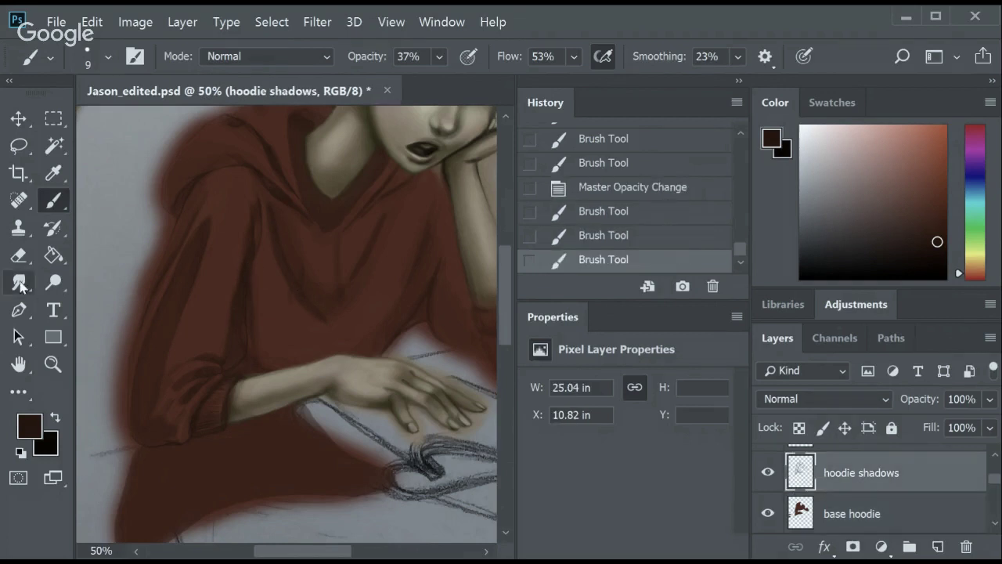
mouse_move(234, 259)
mouse_down()
mouse_move(219, 275)
mouse_move(240, 256)
mouse_up()
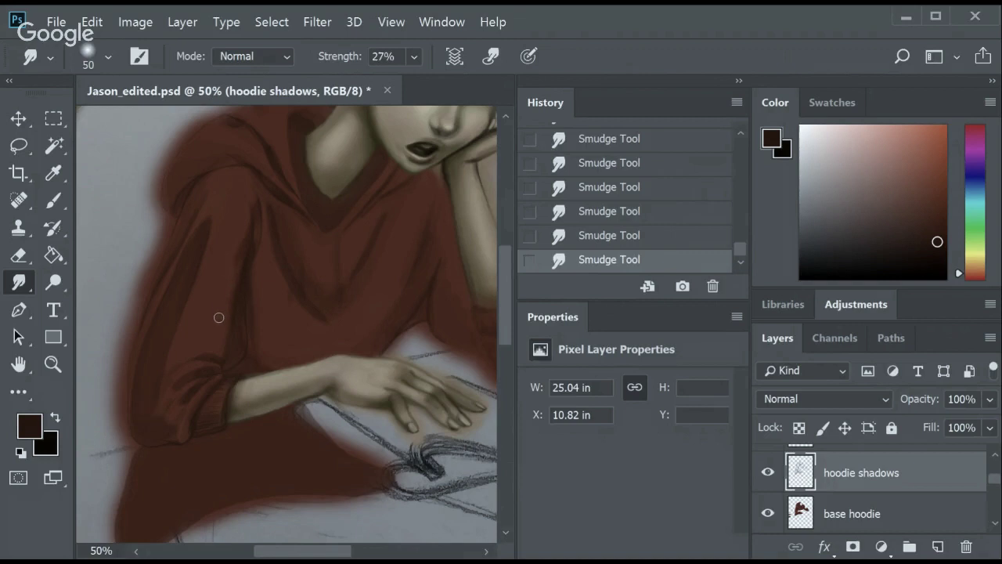
Dab and paint more shadow strokes across the upper hoodie.
scroll(510, 286, up, 3)
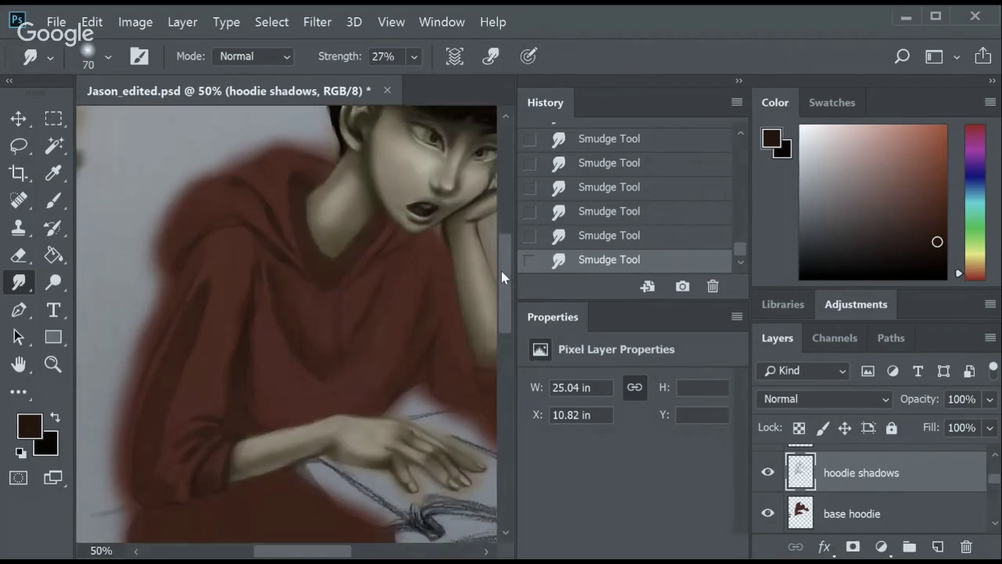
key(b)
click(461, 287)
scroll(230, 179, right, 2)
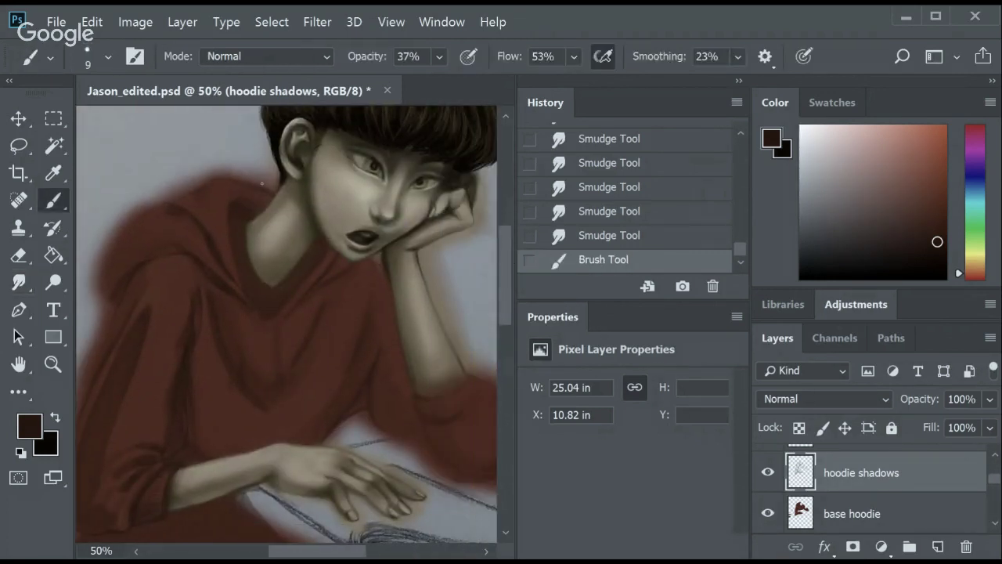
drag(230, 179, 259, 203)
mouse_move(251, 188)
mouse_down()
mouse_move(278, 206)
mouse_move(289, 188)
mouse_up()
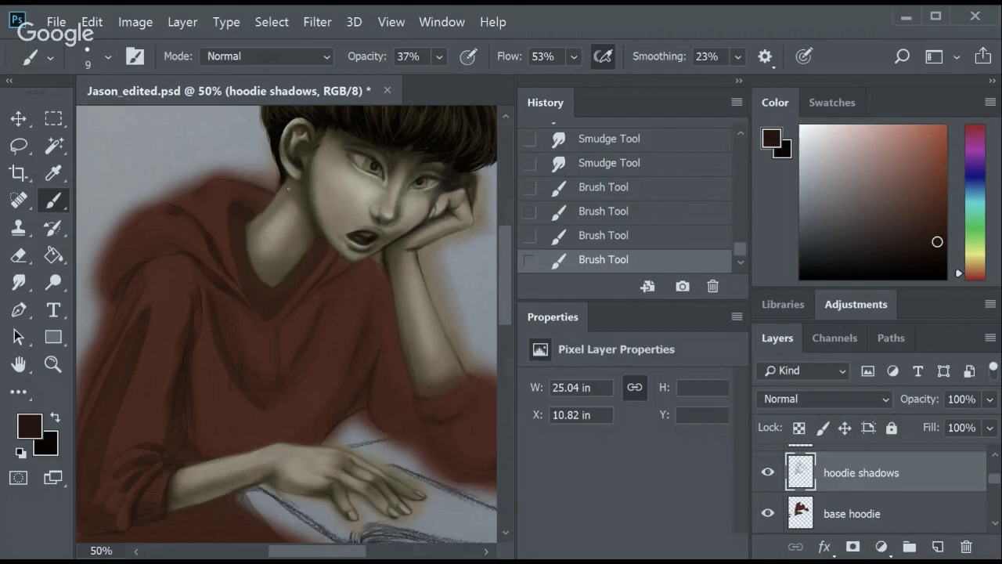
Fade the base hoodie to about 29% opacity and paint small shadow strokes near the collar.
click(852, 513)
mouse_move(920, 399)
mouse_down()
mouse_move(919, 408)
mouse_move(720, 343)
mouse_up()
key(alt+bracketright)
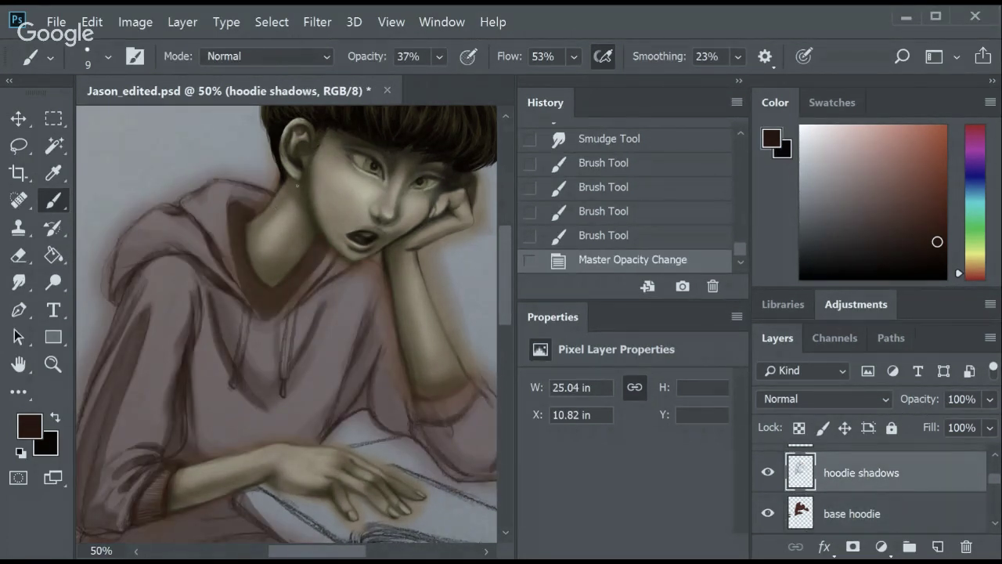
drag(243, 209, 235, 195)
drag(239, 208, 227, 194)
drag(237, 207, 232, 202)
Lower the opacity of the skin shadow and darker skin shadow layers.
scroll(882, 470, down, 2)
click(852, 513)
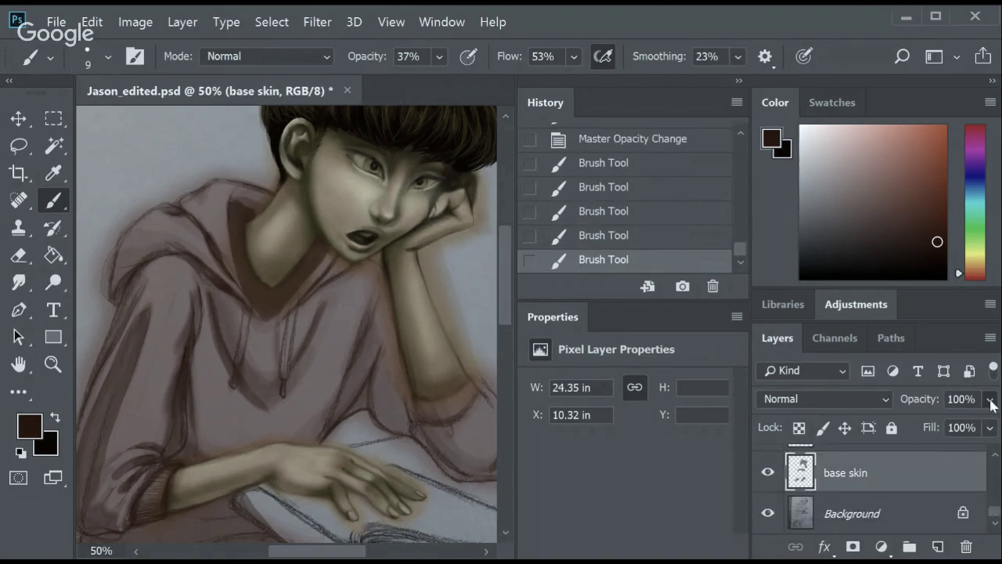
key(alt+bracketright)
mouse_move(921, 399)
mouse_down()
mouse_move(766, 393)
mouse_move(873, 399)
mouse_up()
key(alt+bracketright)
scroll(933, 501, down, 2)
scroll(934, 501, down, 2)
click(934, 501)
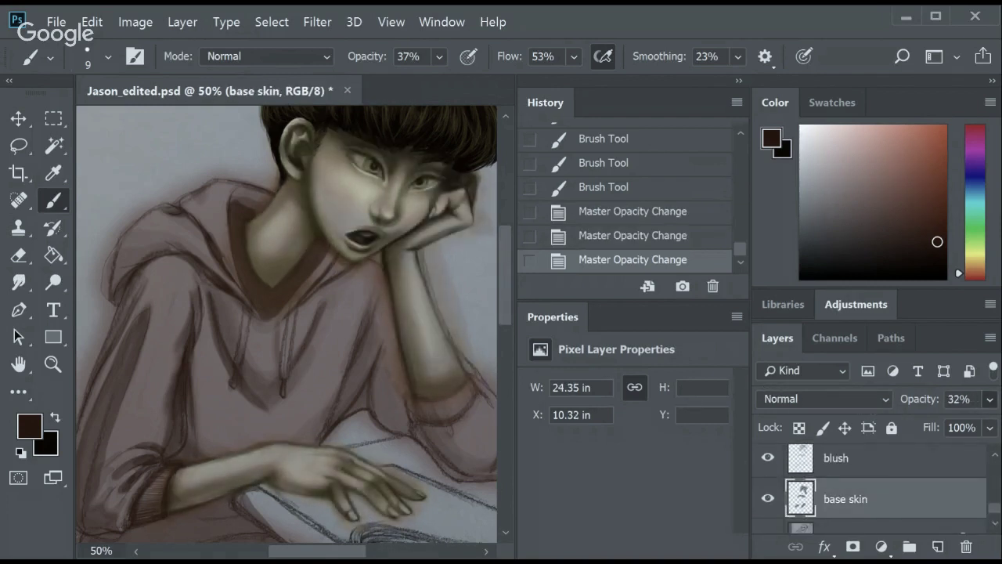
scroll(993, 496, up, 3)
key(alt+bracketleft)
drag(991, 401, 834, 405)
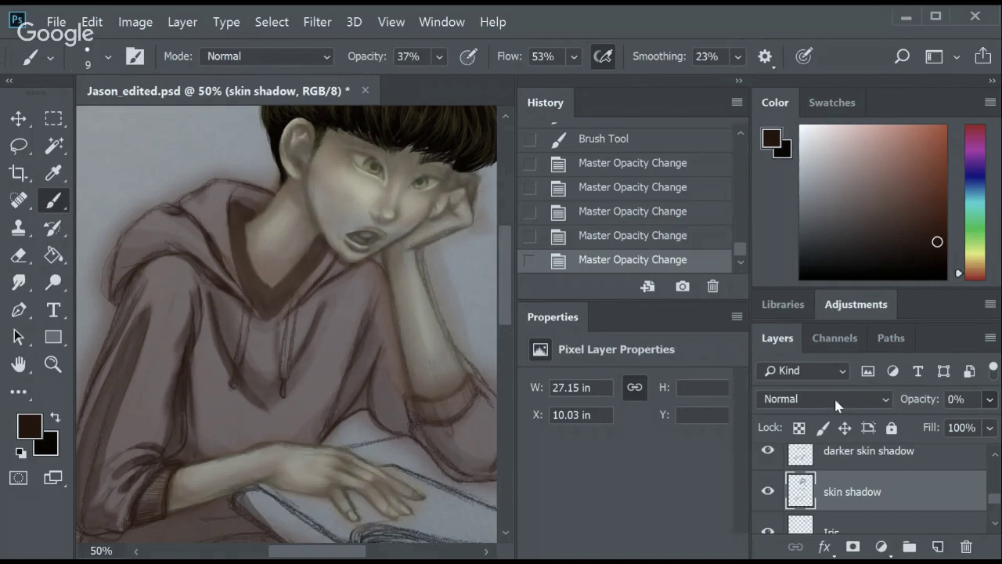
scroll(934, 485, up, 1)
Fade the base skin layer to 0% opacity, then select the base hoodie layer.
click(869, 474)
scroll(991, 523, down, 3)
click(912, 464)
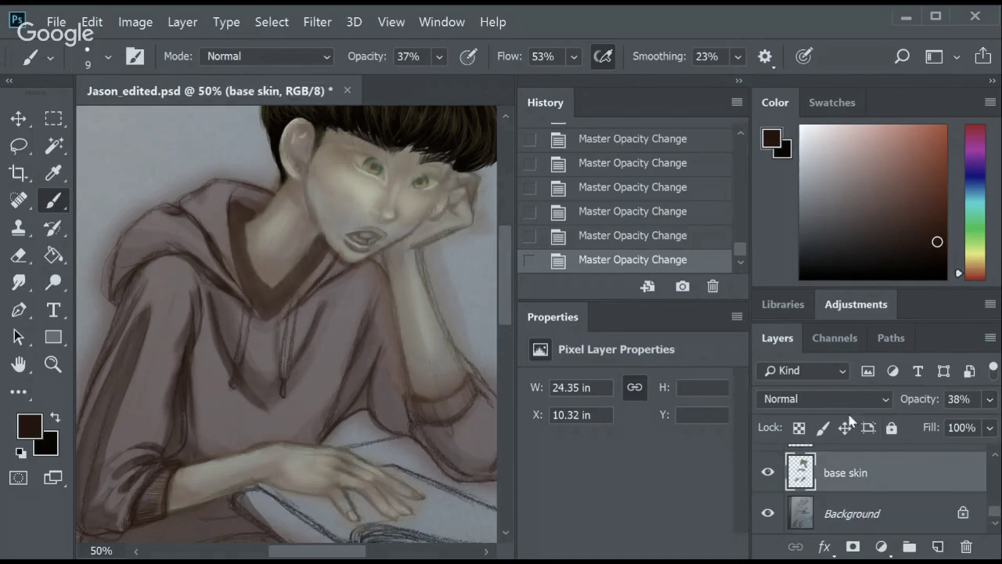
drag(990, 398, 822, 389)
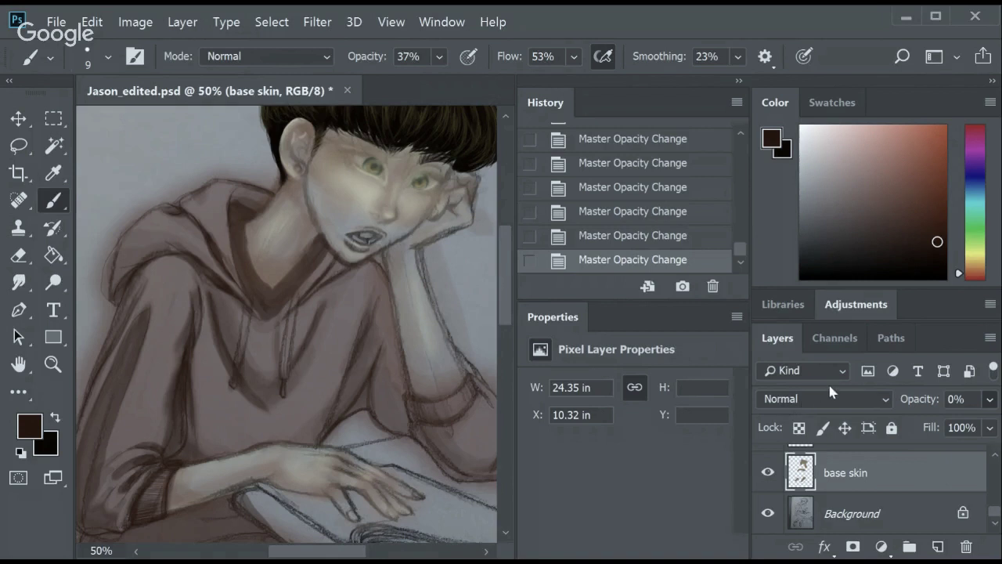
scroll(885, 485, up, 3)
click(852, 479)
Erase hoodie colour spilling onto the neck, undoing an accidental erase first.
key(e)
click(238, 236)
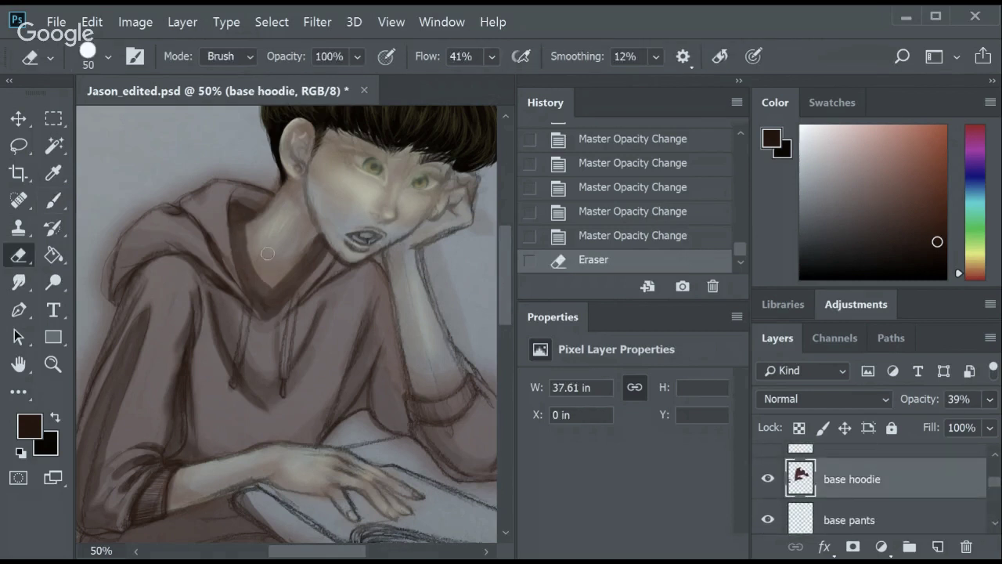
key(ctrl+z)
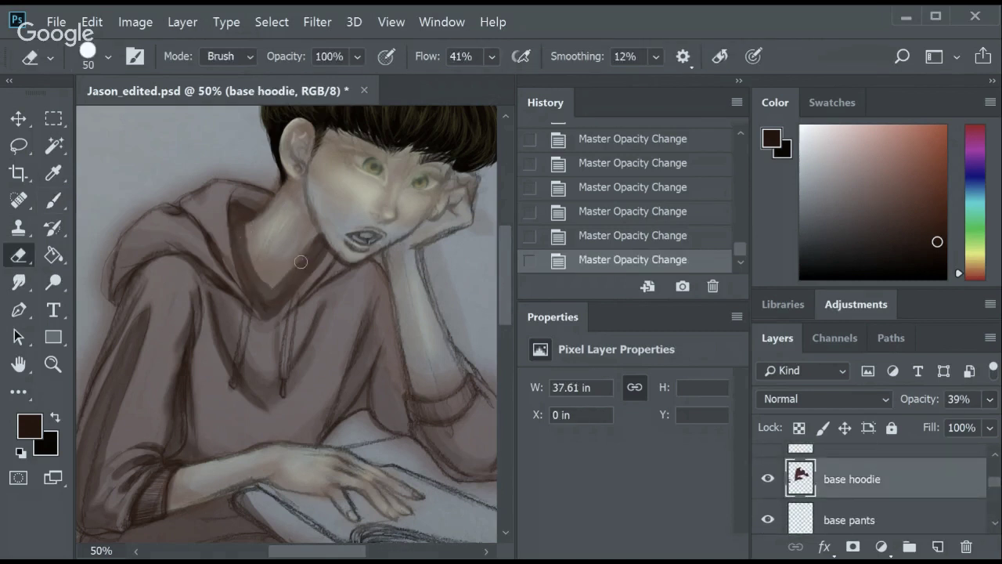
drag(301, 261, 281, 290)
scroll(885, 486, down, 3)
Check the skin and pants layers, erase a stray paint spot, and erase the hoodie edge at the neck.
click(852, 472)
scroll(885, 486, up, 2)
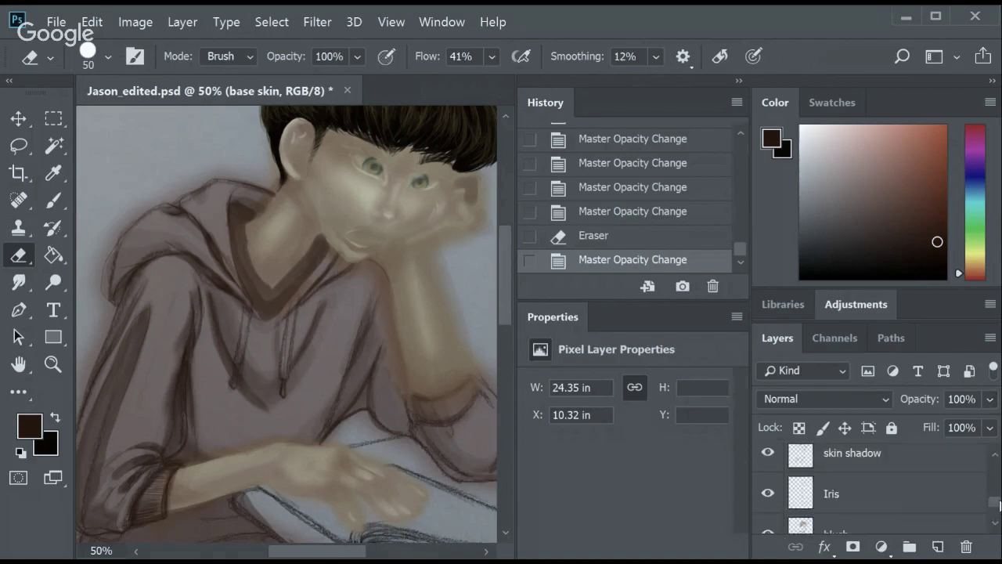
scroll(940, 494, up, 2)
click(939, 473)
click(939, 513)
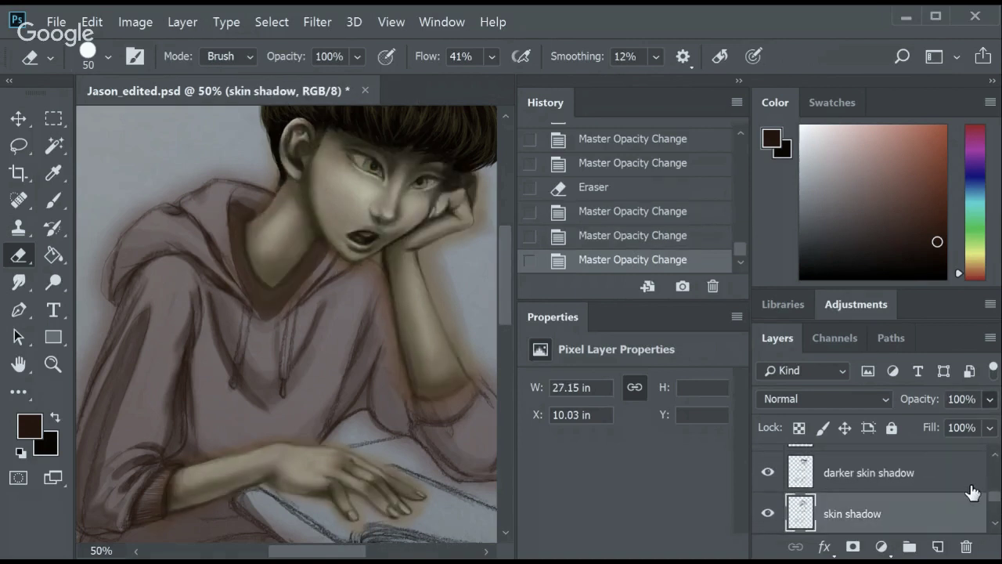
click(939, 472)
scroll(940, 492, down, 2)
scroll(940, 492, down, 2)
click(901, 492)
click(350, 281)
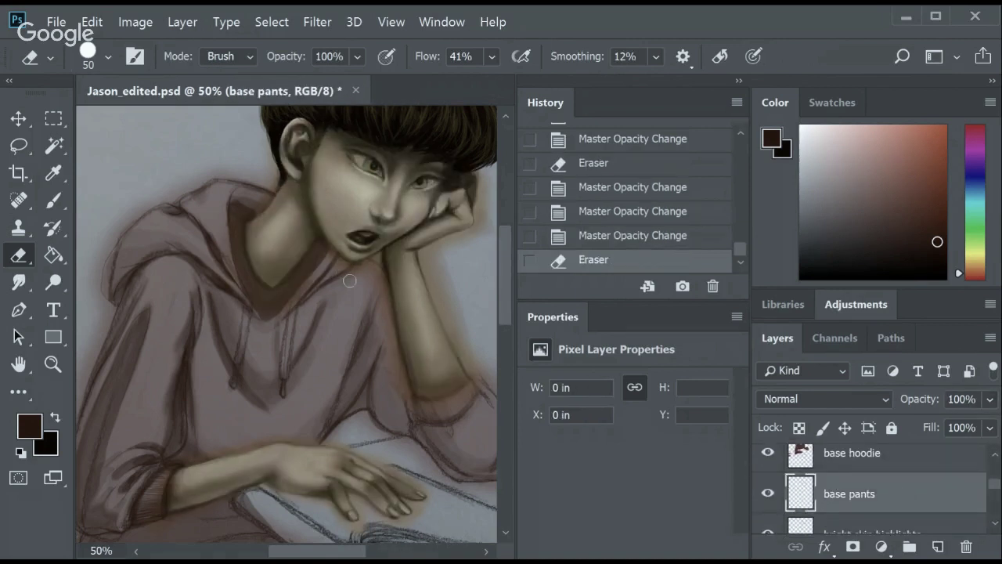
ctrl+click(252, 210)
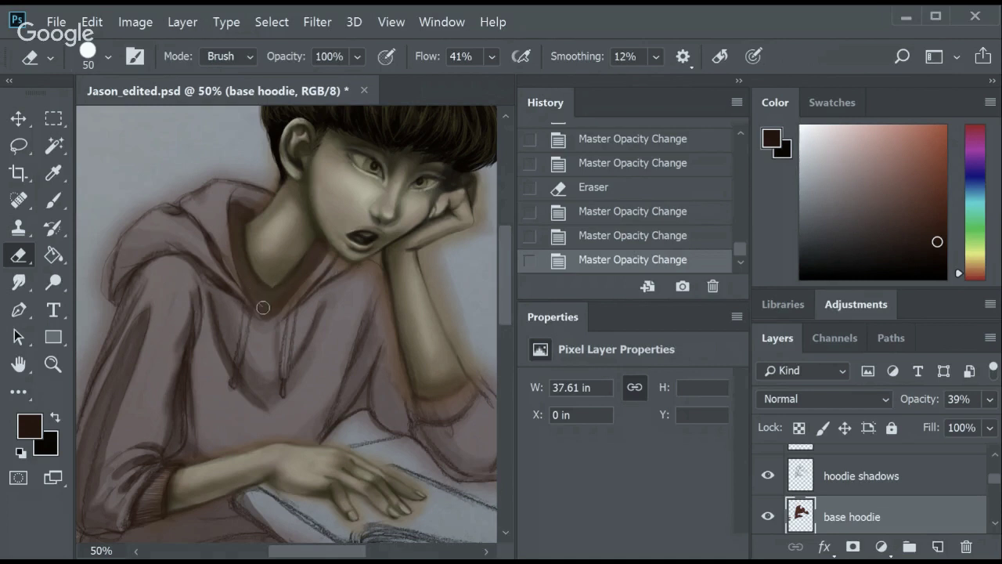
click(238, 232)
Smudge the skin shadow and hoodie edge at the neck with a larger brush at 55% strength.
key(r)
ctrl+click(238, 232)
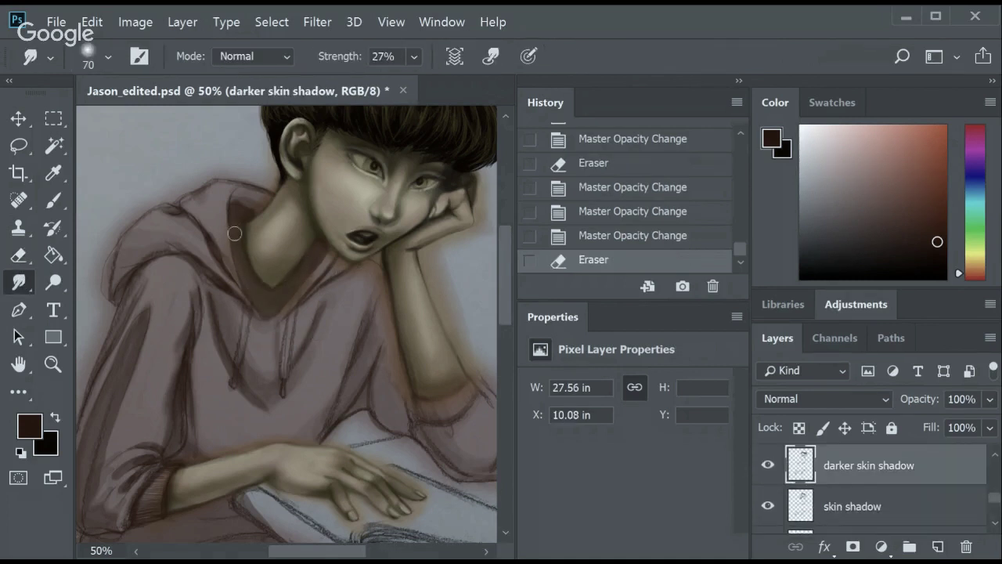
mouse_move(261, 285)
mouse_down()
mouse_move(301, 255)
mouse_move(273, 285)
mouse_move(296, 277)
mouse_up()
ctrl+click(300, 258)
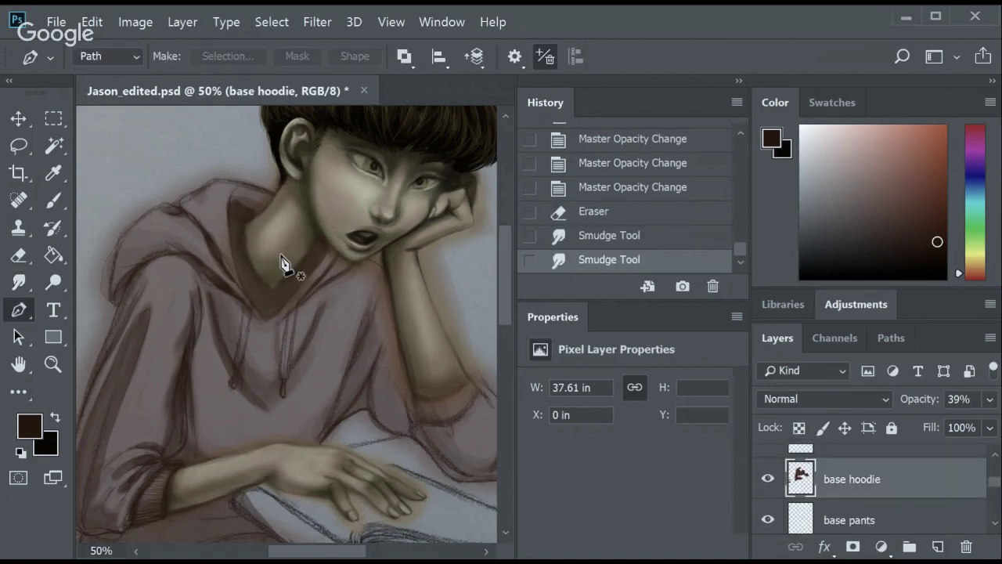
drag(272, 241, 290, 265)
key(bracketright)
key(5)
key(5)
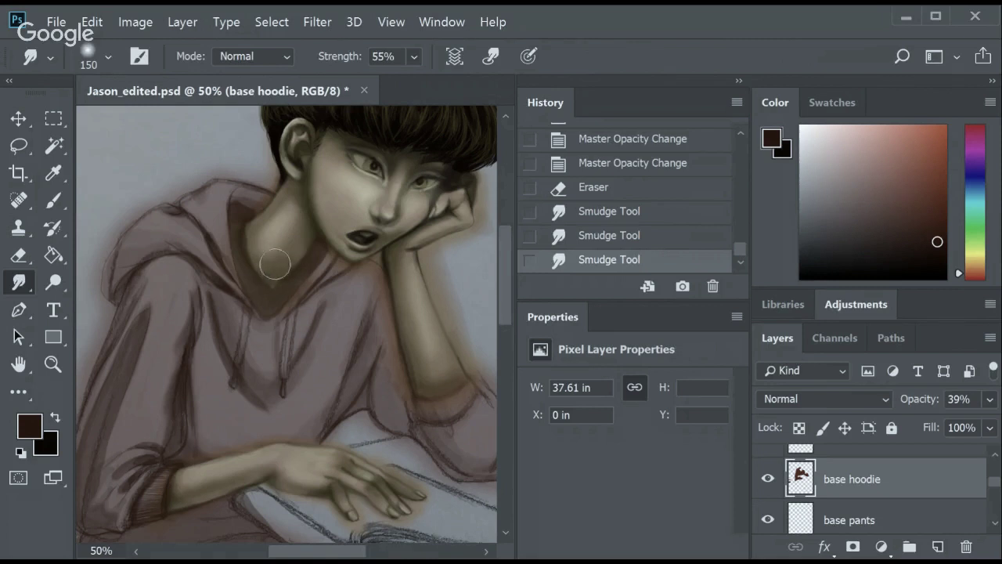
key(bracketright)
drag(244, 222, 305, 242)
Erase the hoodie shadow beside the neck on the hoodie shadows layer to lighten it.
key(e)
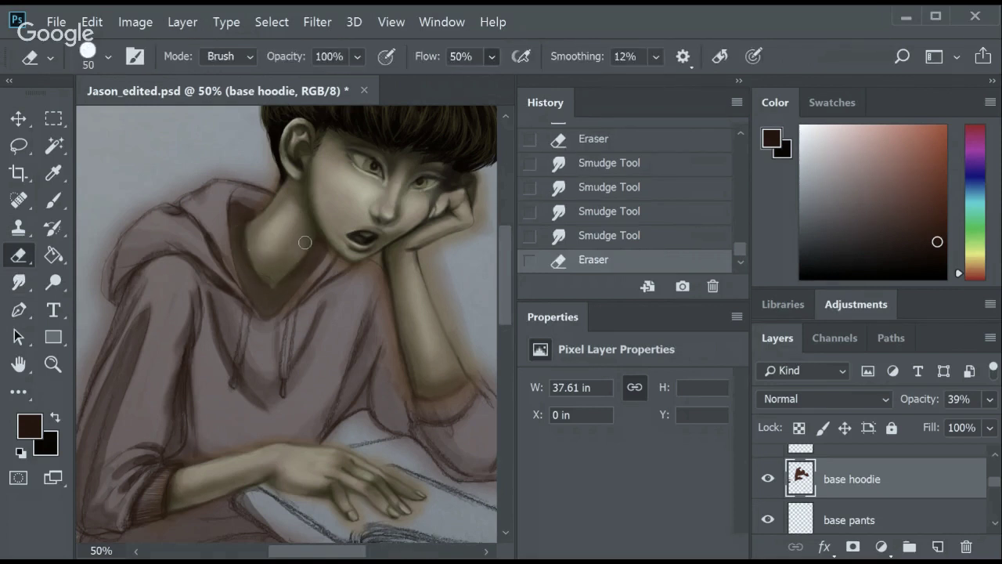
key(alt+bracketright)
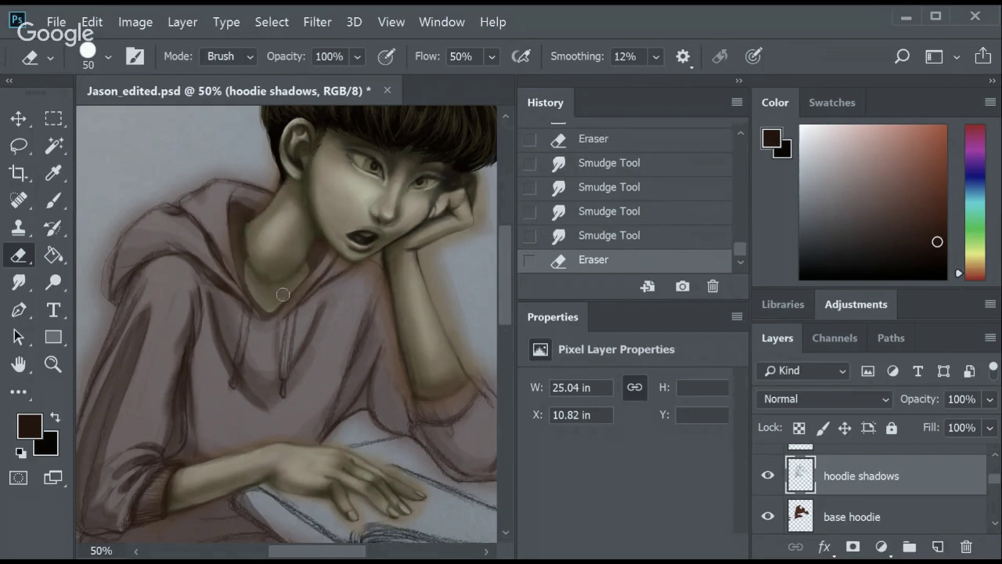
mouse_move(235, 223)
mouse_down()
mouse_move(239, 265)
mouse_move(258, 220)
mouse_up()
Scribble test sketch strokes in black with the brush, then undo them.
click(53, 200)
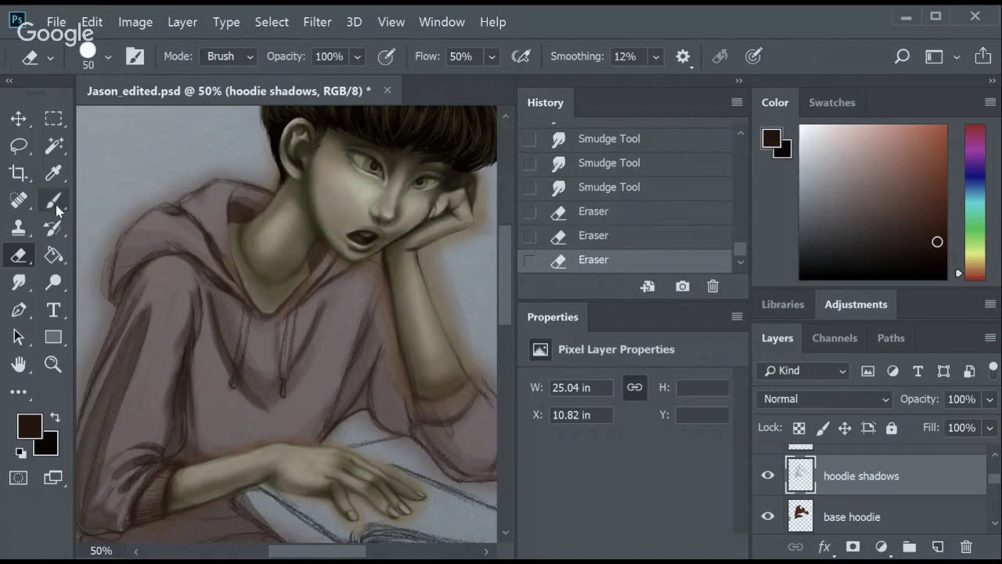
key(x)
drag(149, 135, 109, 247)
drag(294, 205, 250, 301)
drag(137, 235, 146, 267)
key(ctrl+alt+z)
key(ctrl+alt+z)
key(ctrl+alt+z)
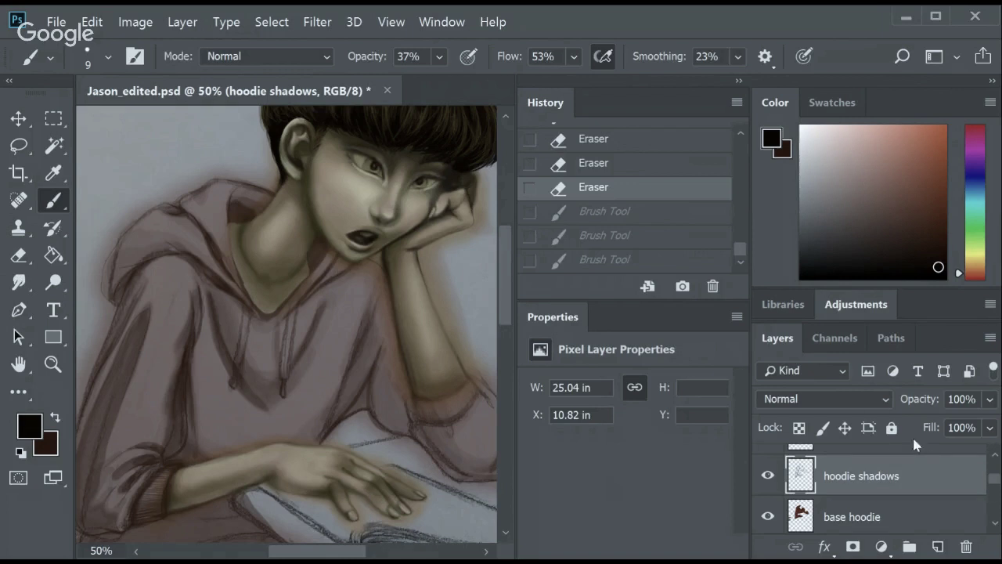
Scribble quick test letters, then smudge the darker skin shadow on the neck near the collar.
key(alt+[)
key(ctrl+shift+z)
key(ctrl+shift+z)
key(ctrl+shift+z)
drag(180, 123, 178, 148)
drag(180, 122, 205, 119)
drag(182, 139, 212, 137)
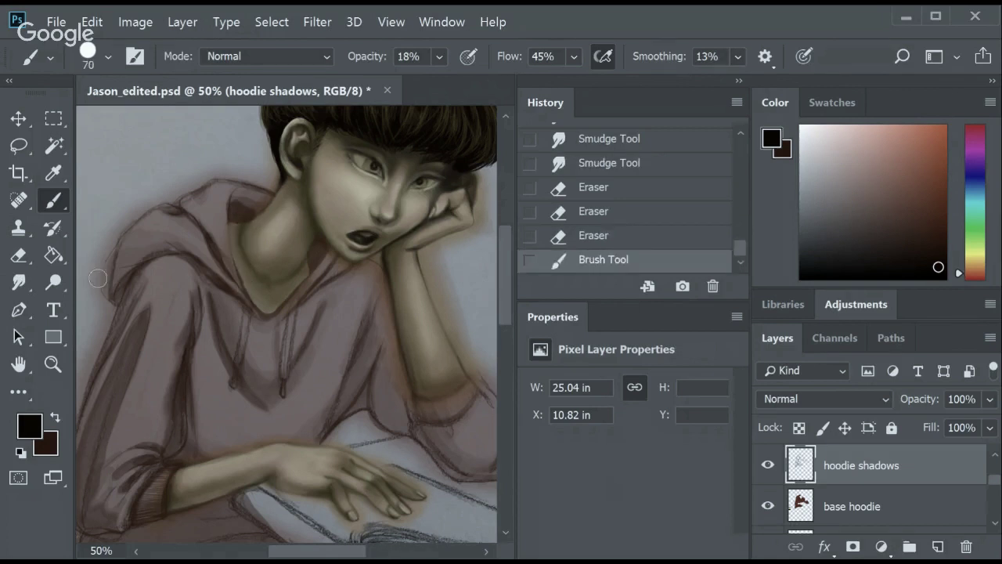
key(r)
mouse_move(269, 284)
mouse_down()
mouse_move(243, 233)
mouse_move(249, 259)
mouse_move(236, 253)
mouse_up()
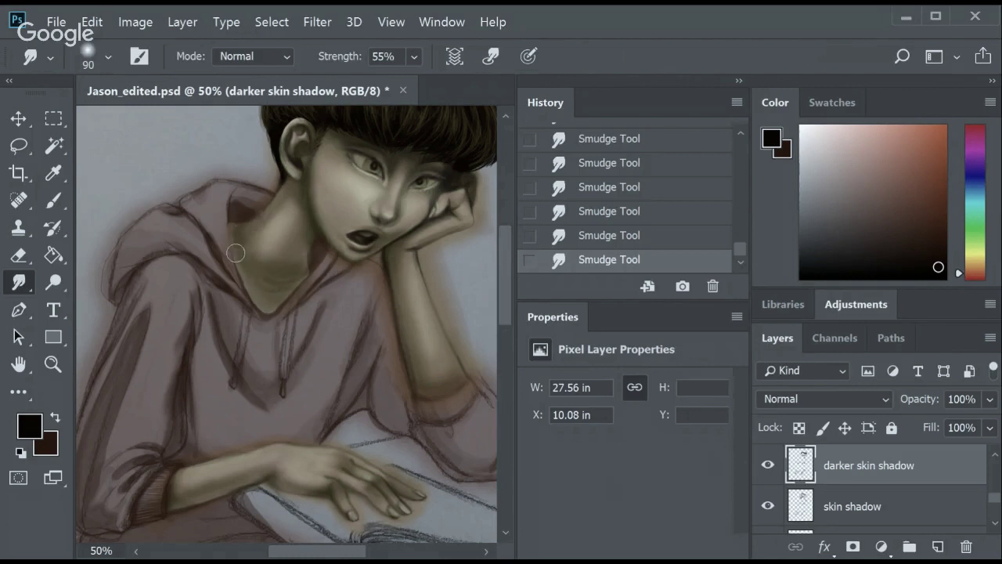
Revert History to the earlier eraser step and undo two trial neck erase strokes.
scroll(634, 211, up, 2)
click(658, 143)
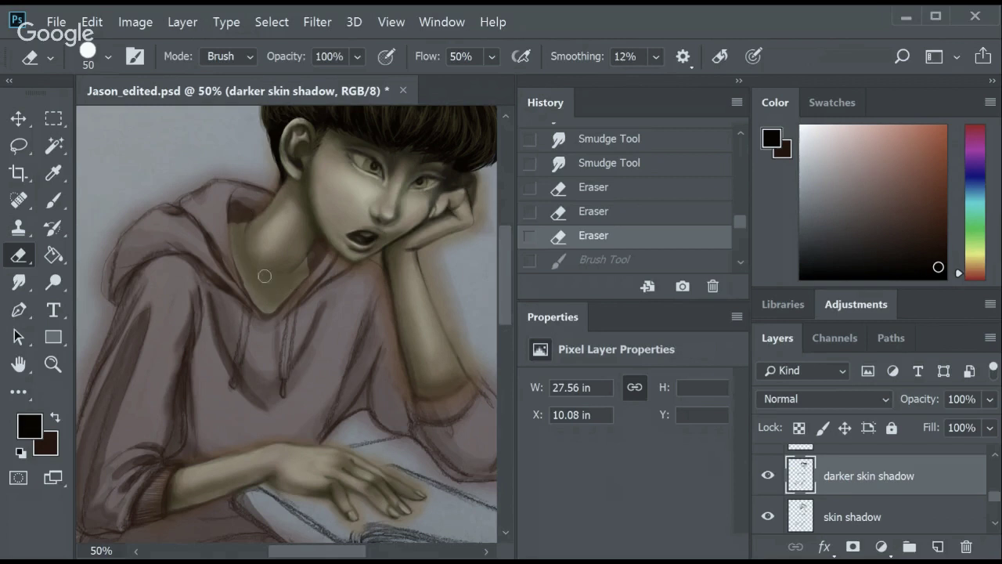
drag(310, 268, 292, 267)
key(ctrl+z)
drag(239, 224, 258, 275)
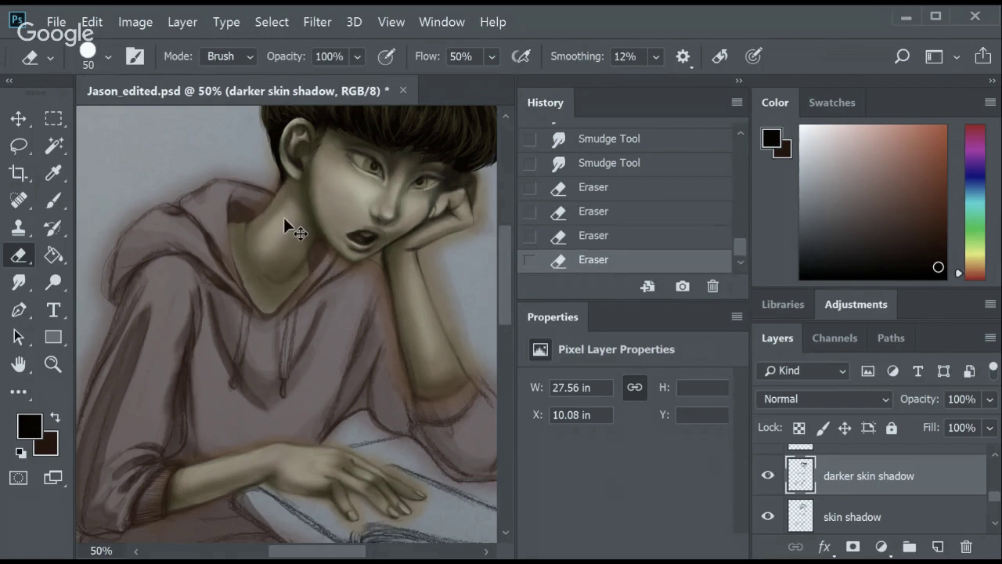
key(ctrl+z)
Set the eraser opacity to 35% and lightly erase the darker neck shading.
key(5)
key(4)
key(1)
key(8)
key(3)
key(1)
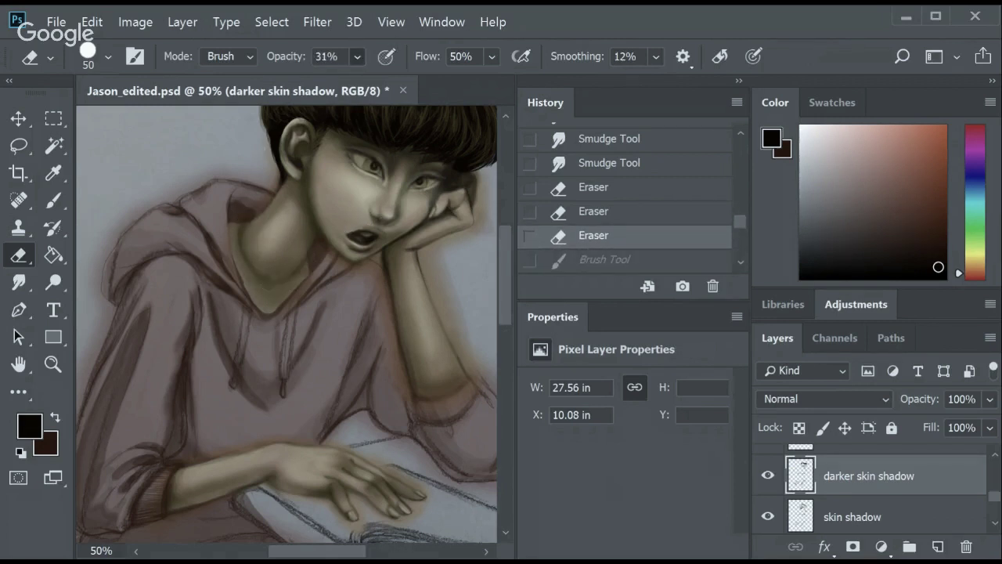
key(3)
key(5)
mouse_move(256, 275)
mouse_down()
mouse_move(267, 289)
mouse_move(244, 245)
mouse_move(297, 288)
mouse_up()
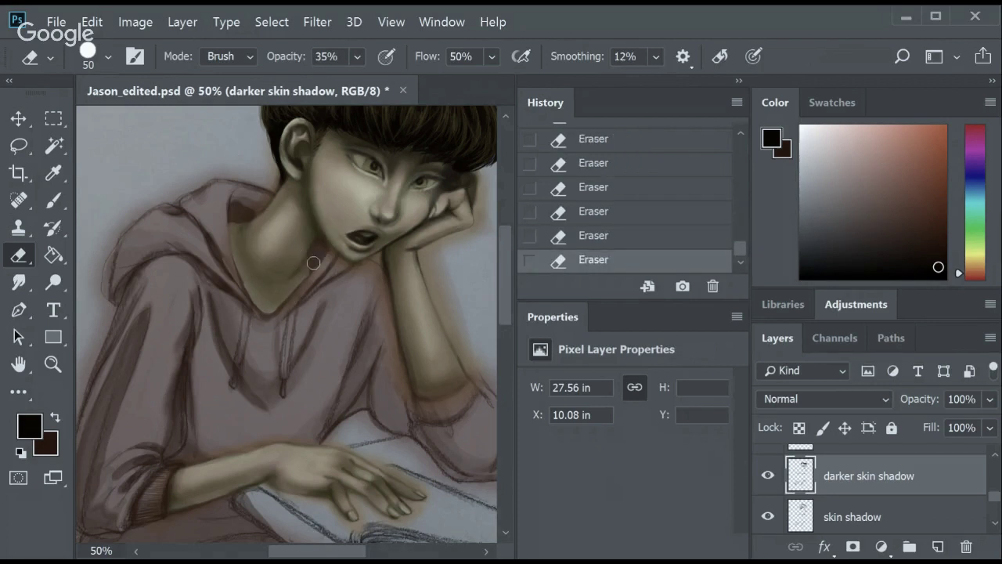
Switch to the Brush and eyedrop a brown from the painted swatches.
ctrl+click(361, 252)
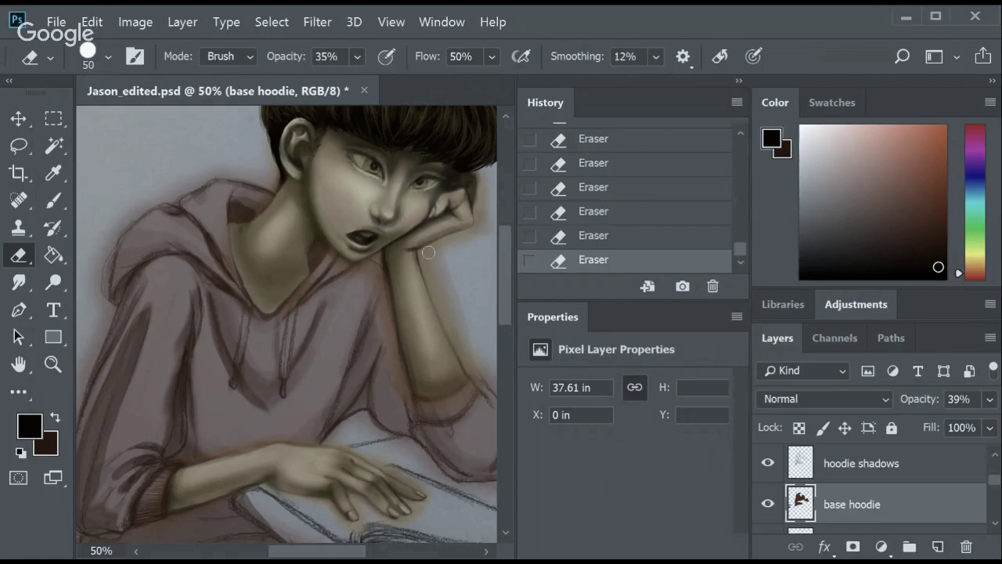
key(b)
ctrl+click(273, 169)
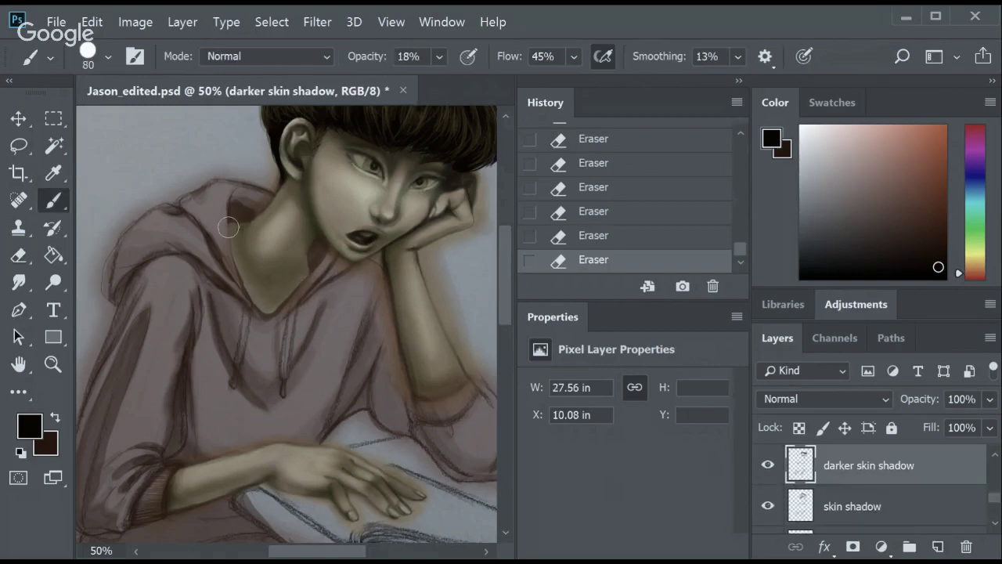
mouse_move(338, 550)
mouse_down()
mouse_move(287, 551)
mouse_move(329, 551)
mouse_up()
key(i)
click(188, 239)
key(b)
Paint brown shadow along the neck and collar edge on the skin shadow layer.
ctrl+click(196, 279)
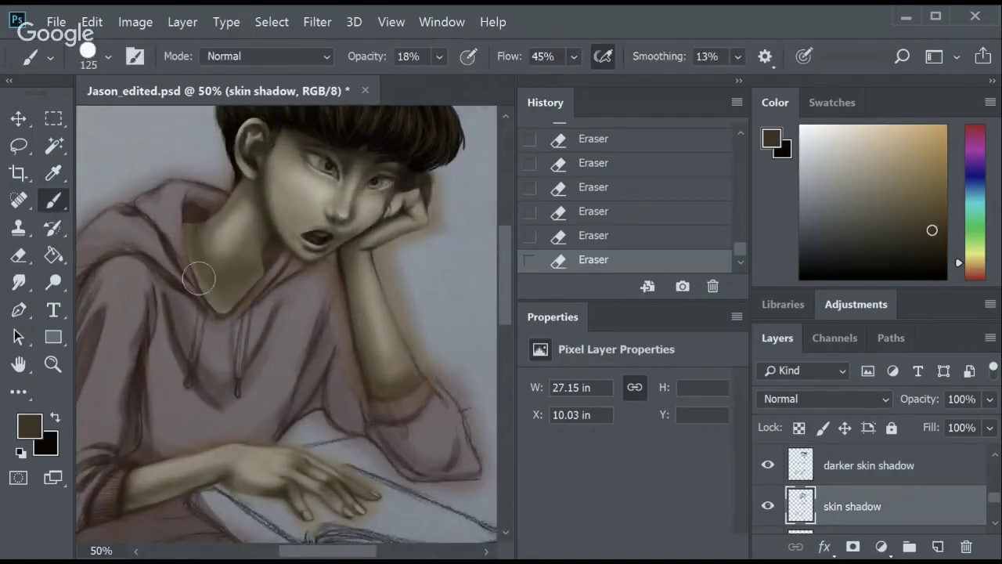
drag(193, 262, 235, 309)
drag(204, 274, 231, 310)
mouse_move(227, 305)
mouse_down()
mouse_move(201, 273)
mouse_move(190, 220)
mouse_move(198, 237)
mouse_move(211, 220)
mouse_up()
Erase the darker skin shadow near the neck and ear.
key(e)
ctrl+click(198, 237)
drag(207, 224, 227, 195)
drag(223, 200, 253, 166)
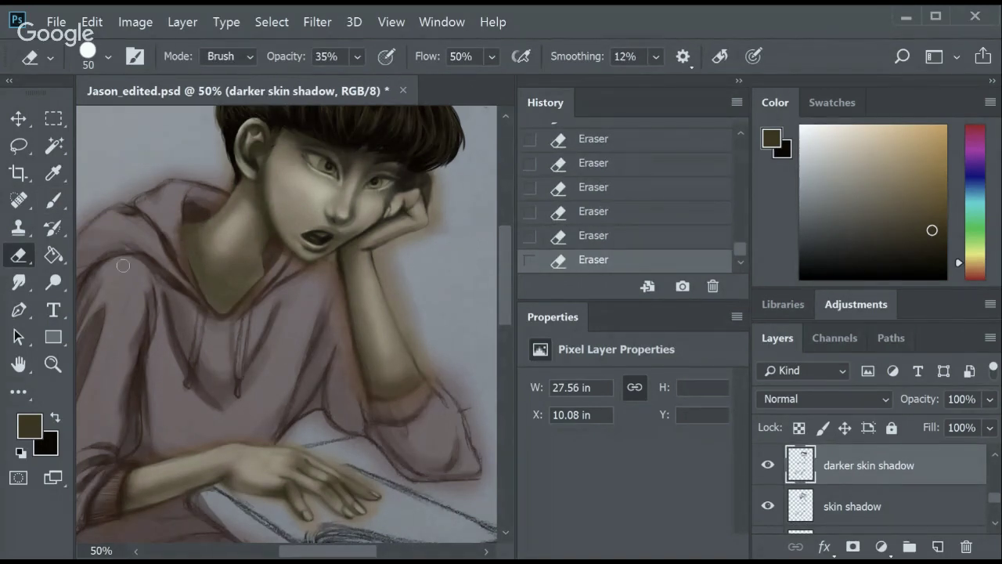
Add a small brush stroke, undo it, reselect the skin shadow layer and redo it.
key(b)
scroll(501, 297, down, 5)
scroll(501, 298, up, 4)
drag(282, 235, 295, 225)
key(ctrl+z)
key(ctrl+z)
ctrl+click(294, 225)
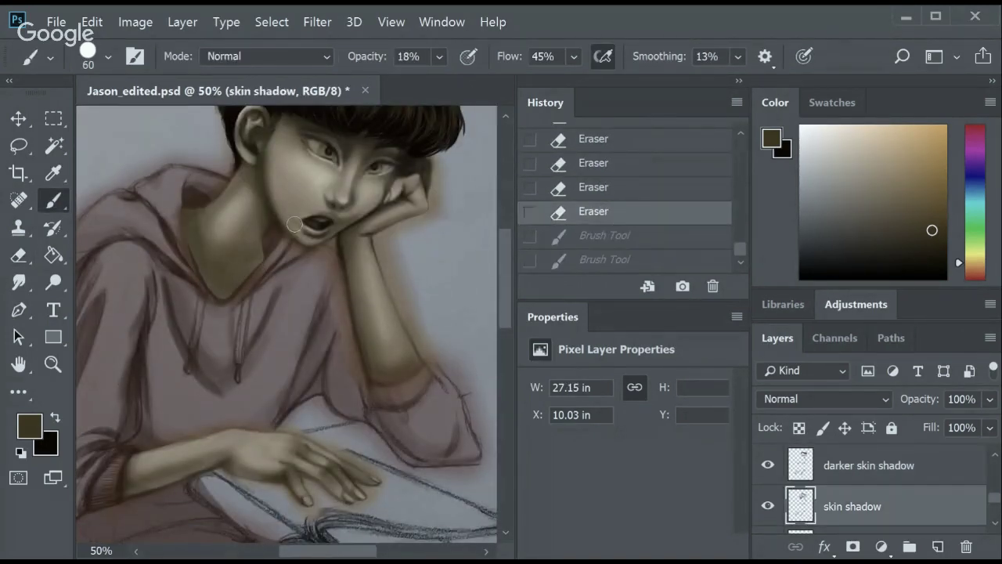
key(ctrl+shift+z)
key(ctrl+shift+z)
scroll(505, 235, up, 2)
Smudge the neck shadow and soften its edges on the skin shadow layer.
scroll(503, 233, up, 3)
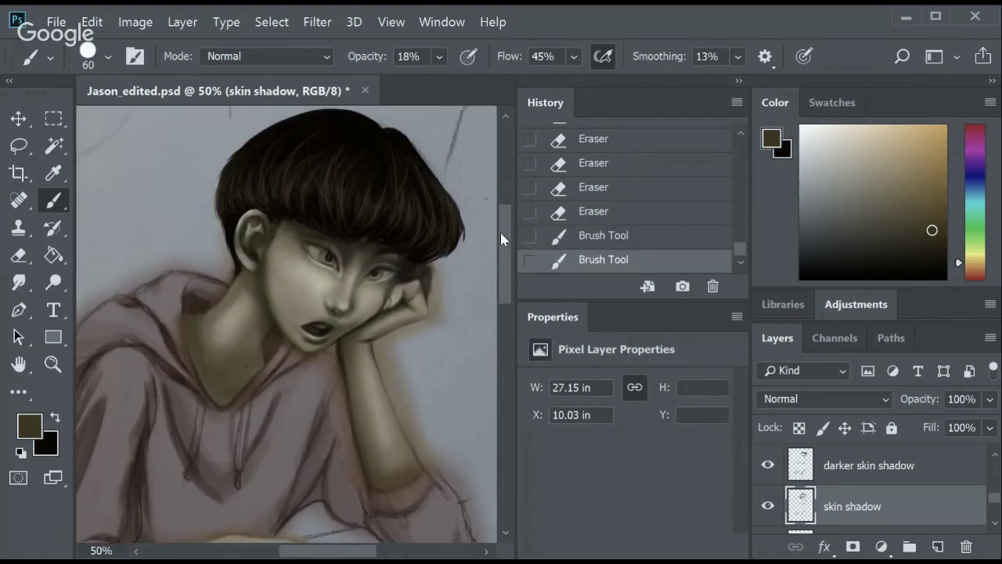
key(e)
key(r)
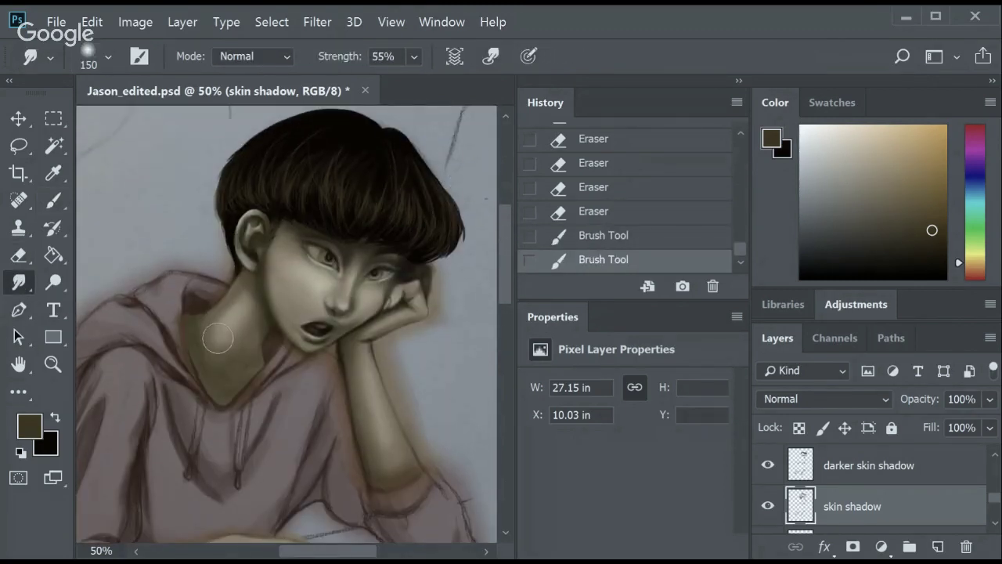
drag(204, 344, 223, 329)
drag(211, 348, 231, 333)
drag(266, 313, 286, 301)
drag(278, 309, 296, 297)
drag(195, 327, 203, 359)
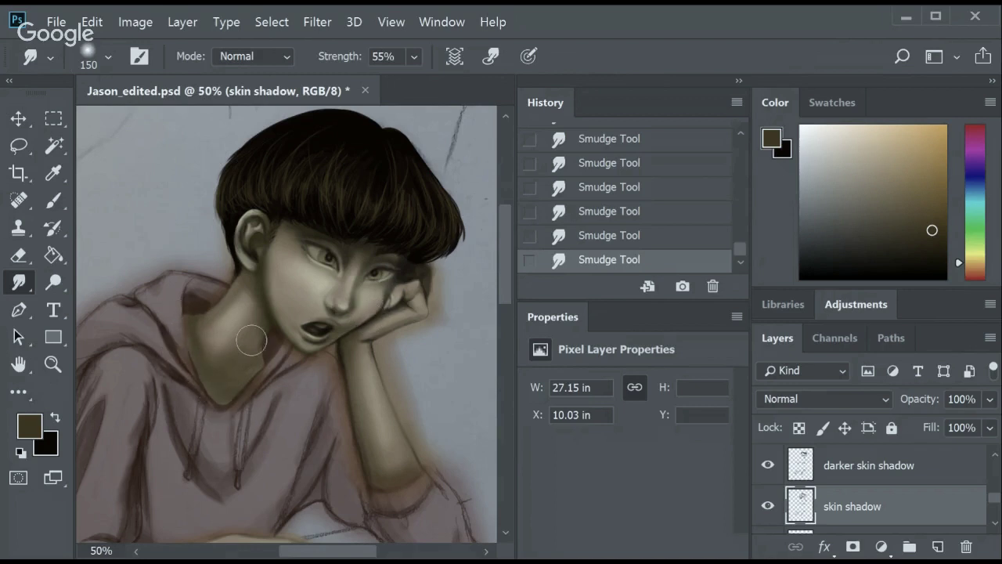
Blend the lower jaw and neck shading with a 200 smudge brush at 30% strength.
drag(278, 284, 271, 313)
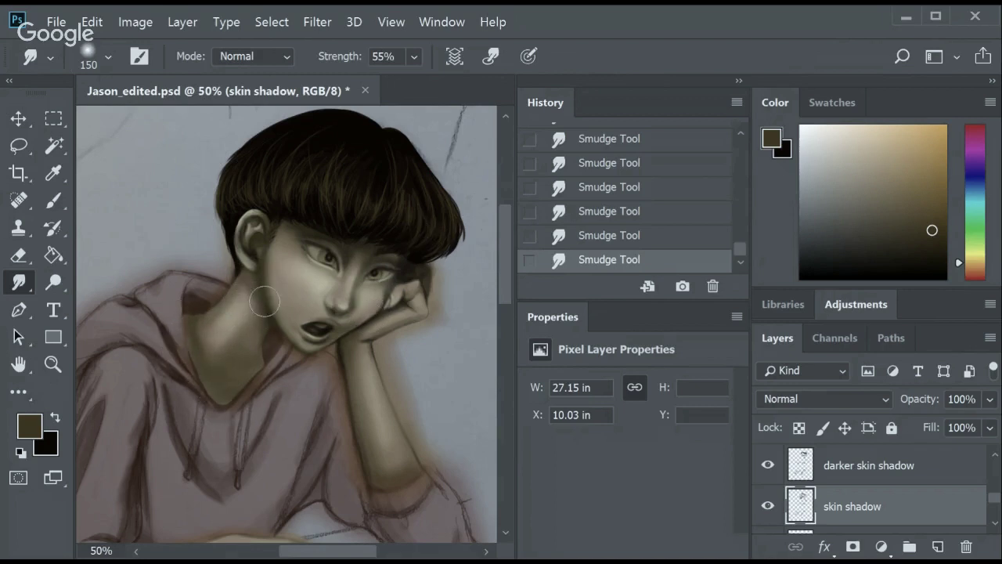
key(3)
key(bracketright)
key(bracketright)
mouse_move(231, 355)
mouse_down()
mouse_move(224, 392)
mouse_move(208, 353)
mouse_move(239, 318)
mouse_up()
Handwrite a black 'Fixed it' note with a smiley, then revert it through History.
key(b)
key(x)
drag(92, 125, 95, 188)
mouse_move(88, 132)
mouse_down()
mouse_move(124, 164)
mouse_move(190, 129)
mouse_up()
drag(117, 188, 121, 244)
mouse_move(173, 188)
mouse_down()
mouse_move(196, 221)
mouse_move(197, 172)
mouse_up()
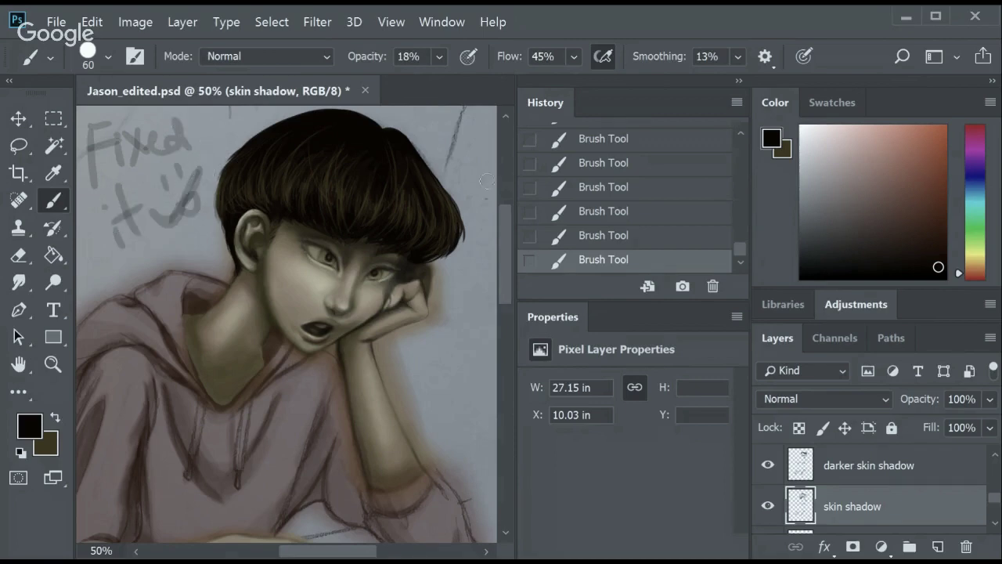
click(655, 192)
scroll(504, 243, down, 3)
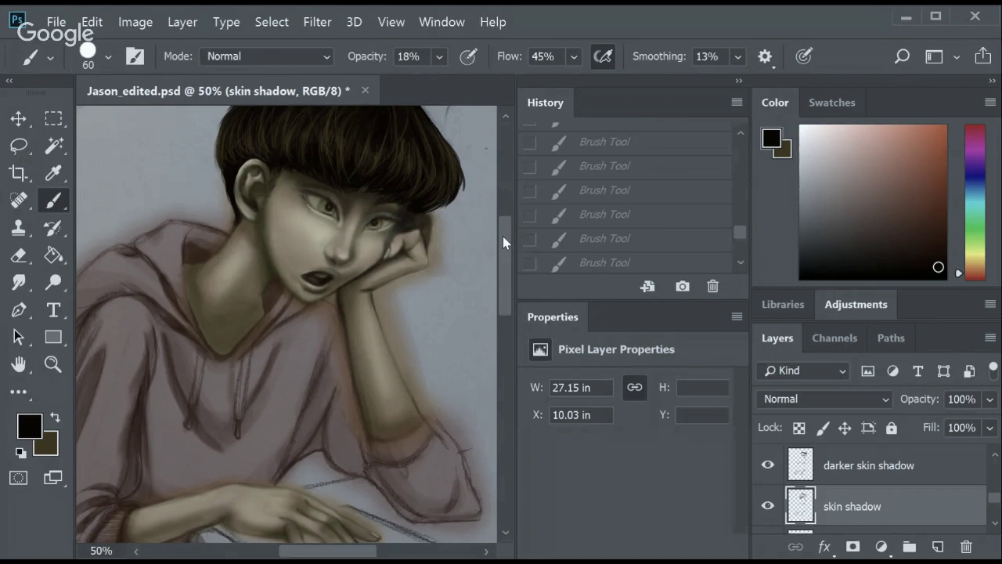
scroll(501, 274, down, 3)
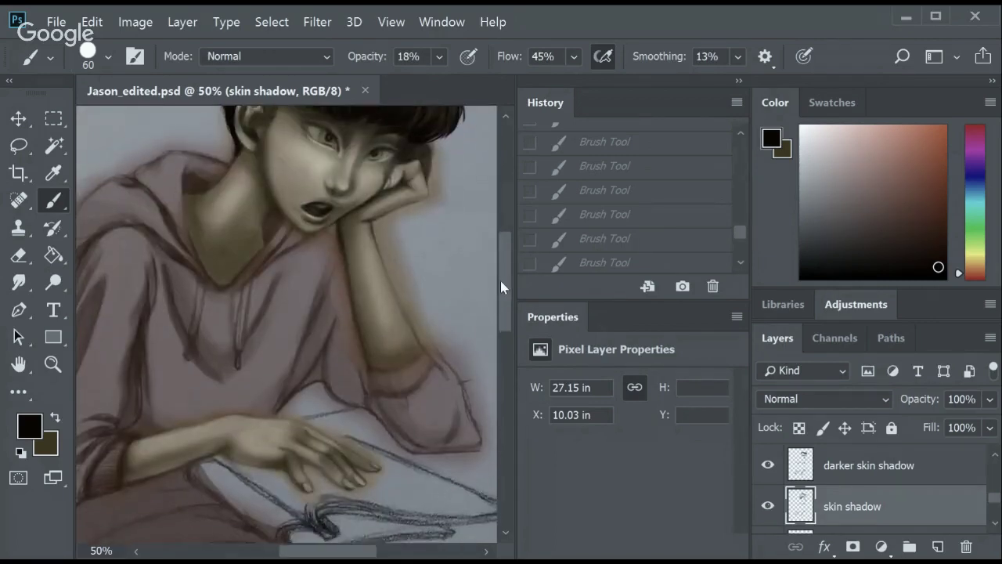
scroll(501, 274, up, 2)
key(r)
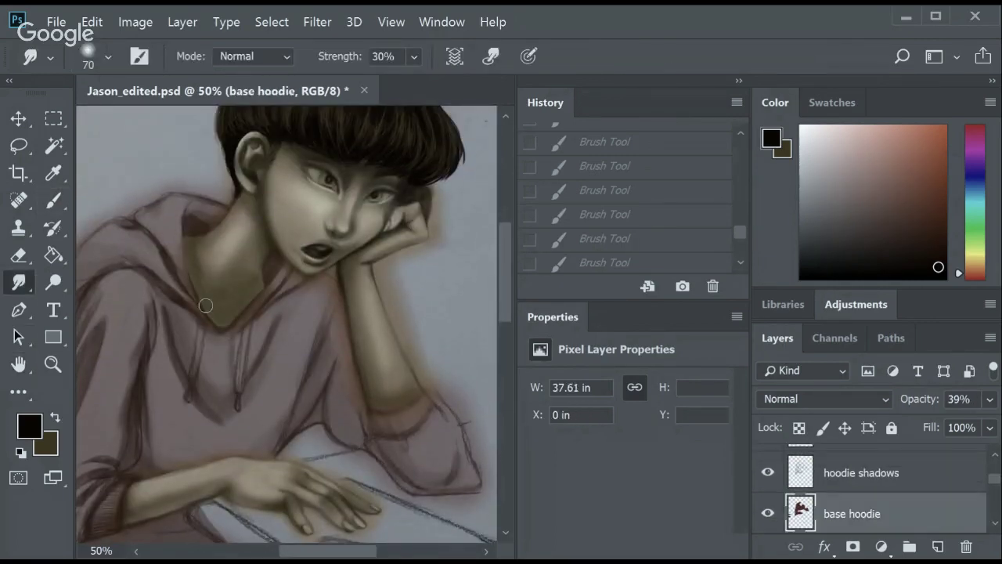
Smudge the collar shading on the hoodie shadows layer with a 50 px brush.
key(bracketleft)
key(bracketleft)
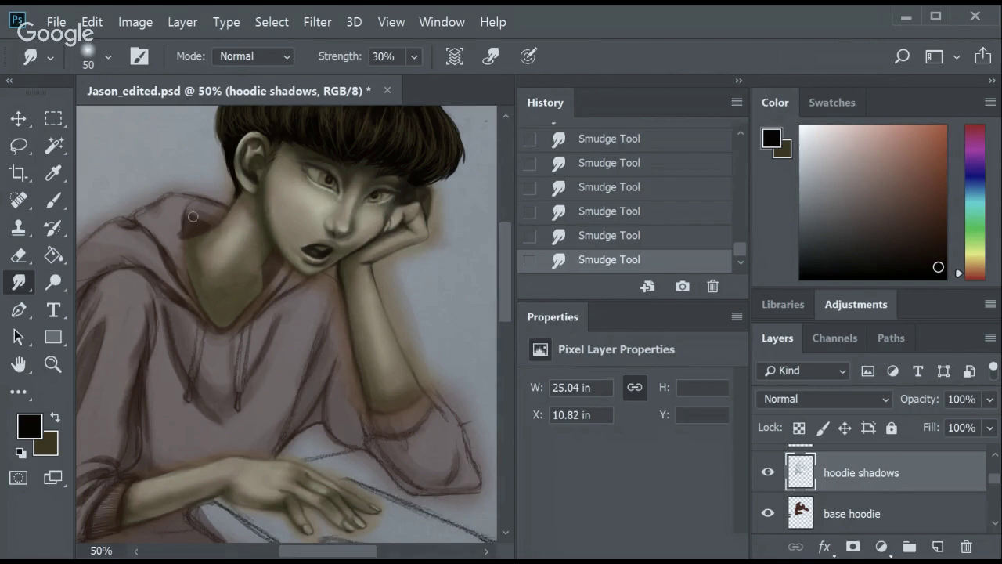
key(bracketright)
key(bracketright)
key(bracketright)
key(bracketright)
key(bracketleft)
key(bracketleft)
key(bracketleft)
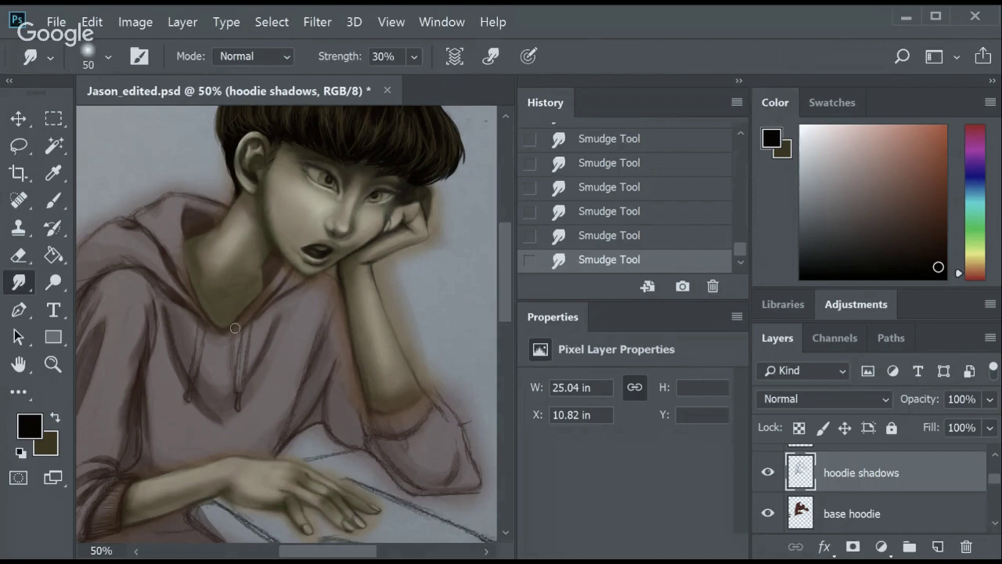
mouse_move(505, 258)
mouse_down()
mouse_move(509, 278)
mouse_move(516, 254)
mouse_up()
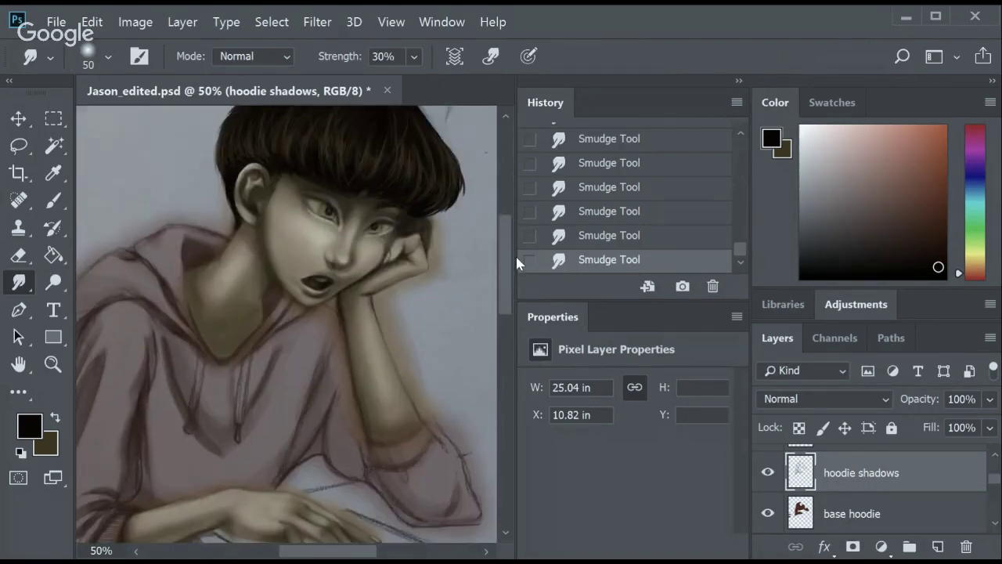
drag(375, 550, 311, 551)
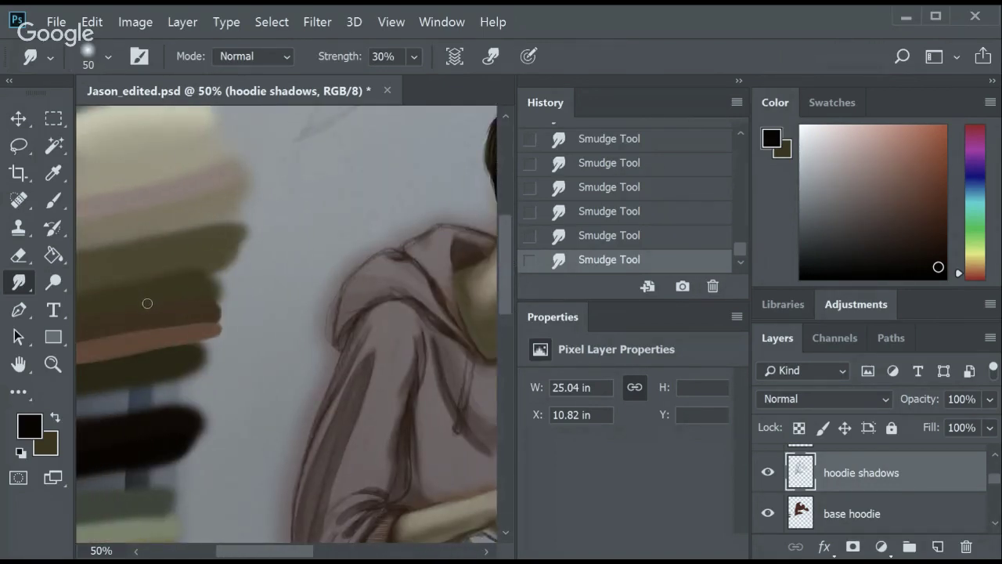
mouse_move(503, 235)
mouse_down()
mouse_move(506, 282)
mouse_move(506, 270)
mouse_up()
Eyedrop brown and darken the neck shadow on the darker skin shadow layer with a 125 brush.
key(i)
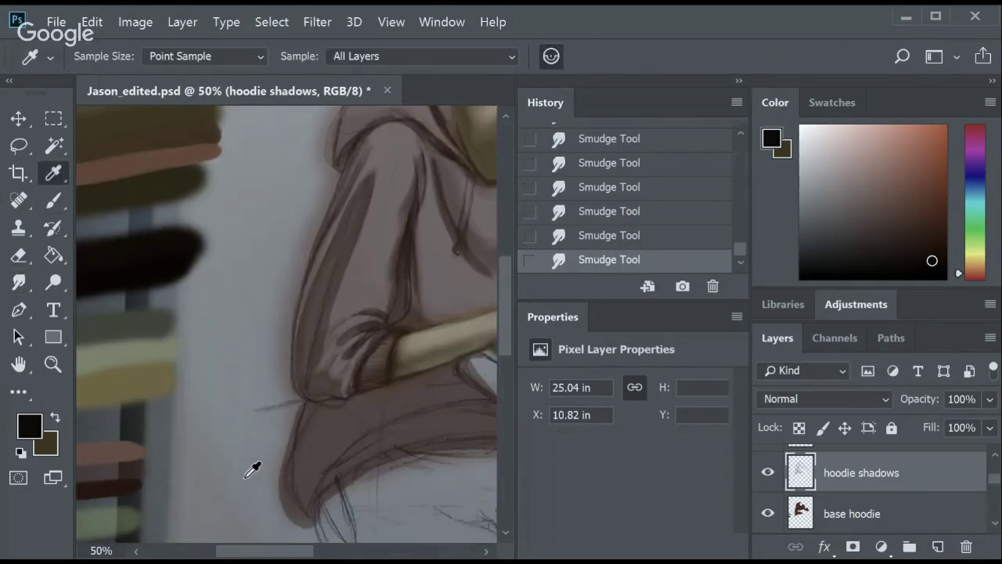
click(181, 128)
drag(253, 550, 303, 550)
ctrl+click(436, 338)
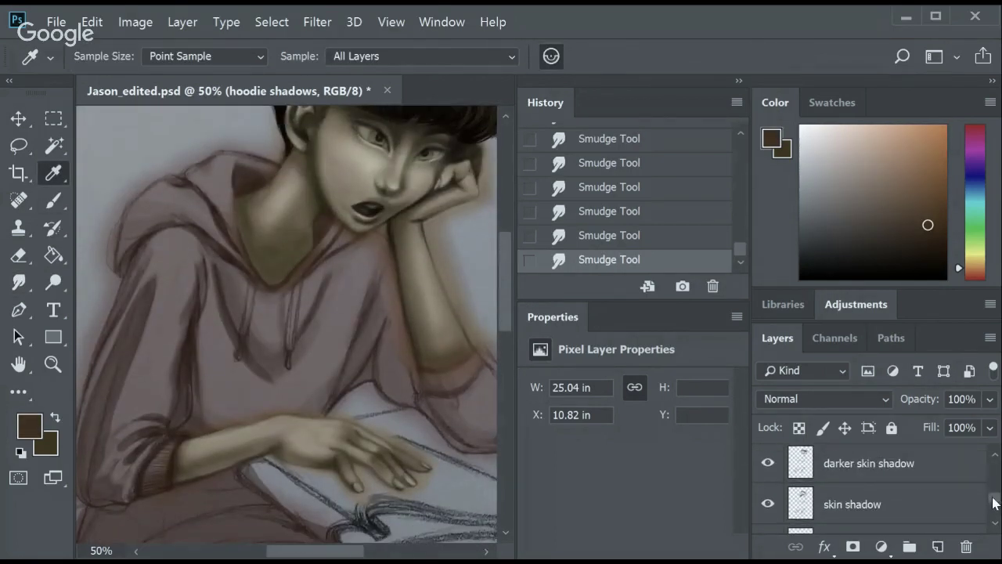
key(b)
key(bracketright)
key(bracketright)
drag(290, 277, 255, 252)
mouse_move(255, 252)
mouse_down()
mouse_move(295, 264)
mouse_move(320, 237)
mouse_move(274, 195)
mouse_up()
key(bracketleft)
key(bracketleft)
key(bracketleft)
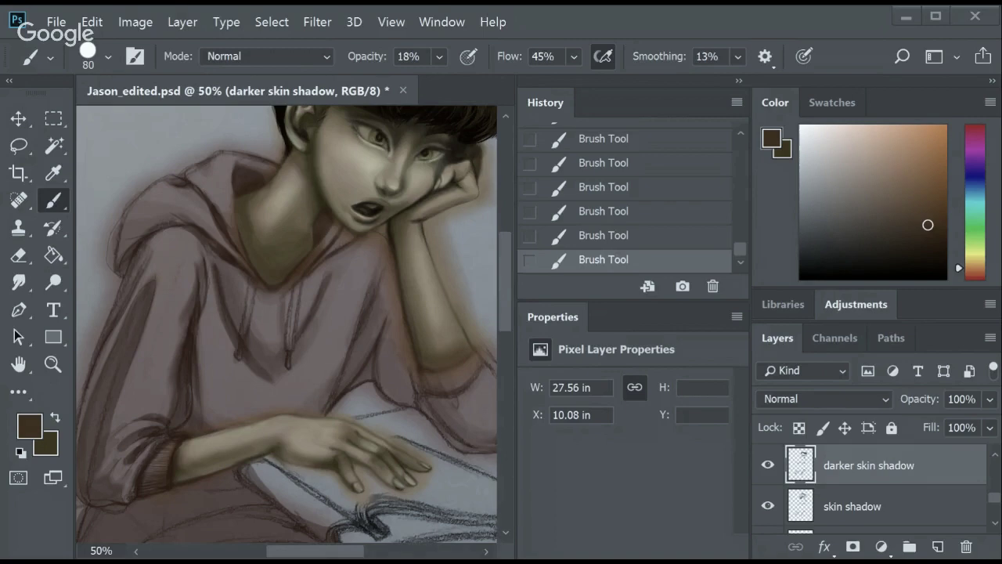
Undo the last stroke and smudge the chest shading on the hoodie shadows layer.
drag(505, 263, 509, 255)
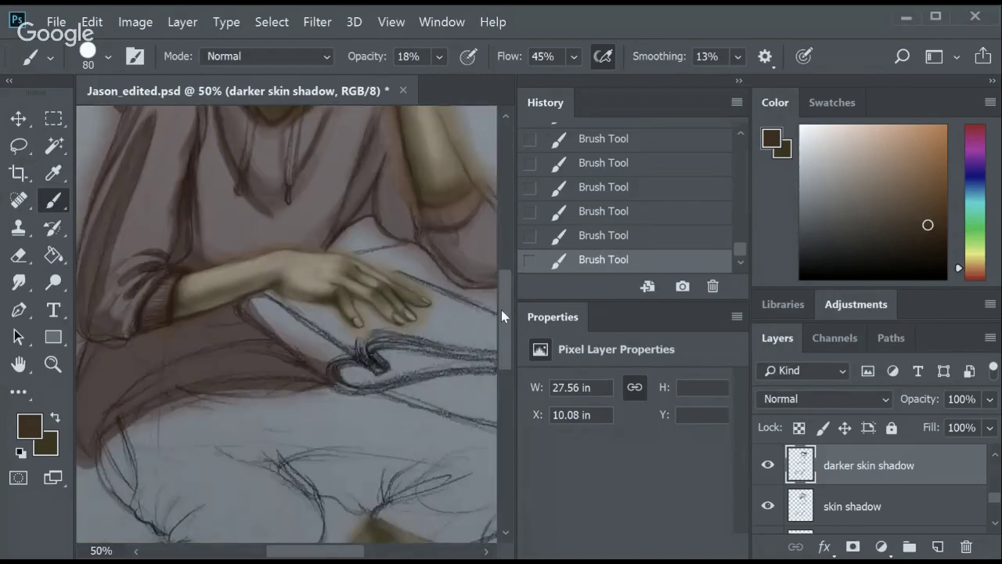
key(r)
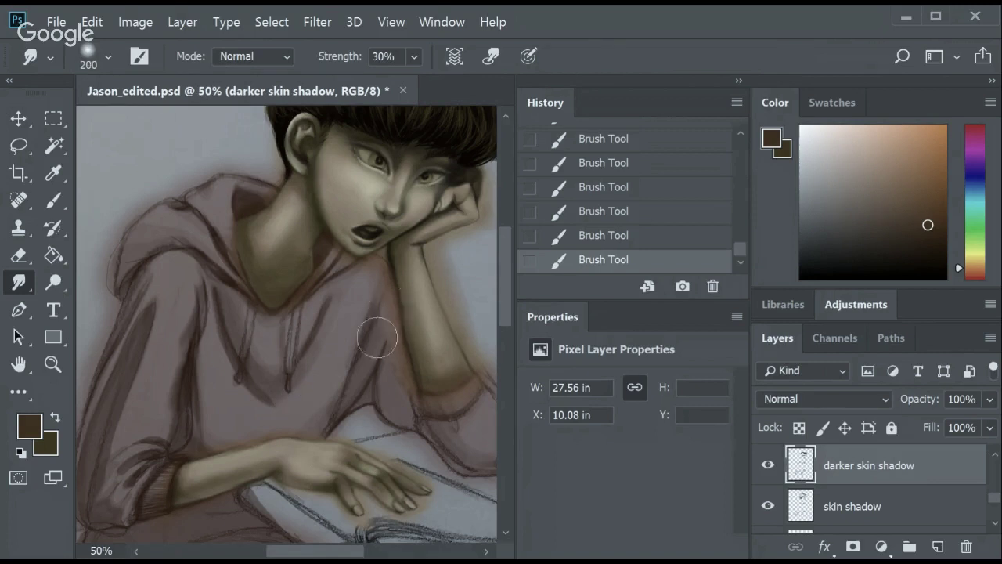
key(ctrl+z)
scroll(997, 505, down, 2)
click(861, 513)
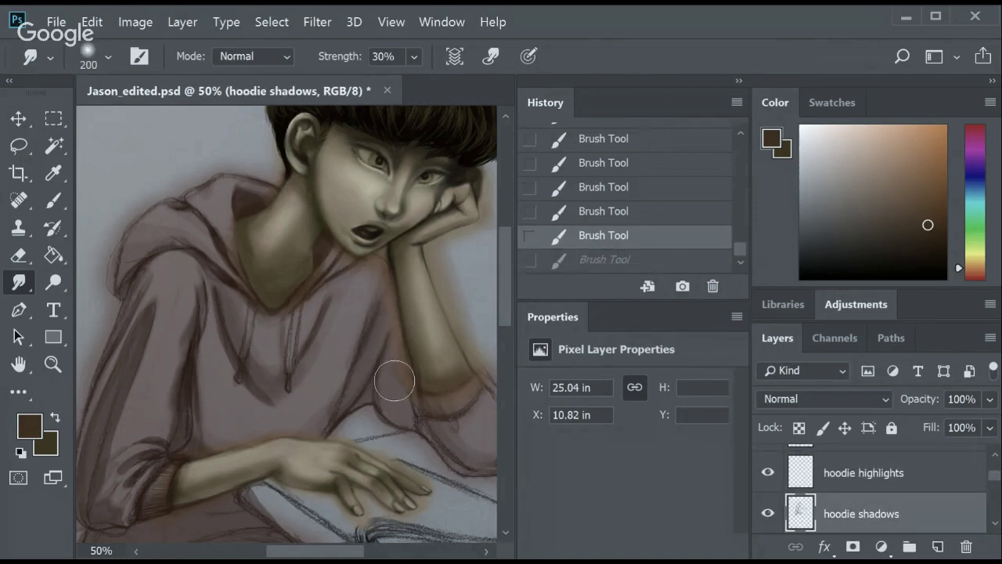
drag(397, 374, 375, 316)
key(bracketleft)
key(bracketleft)
key(bracketleft)
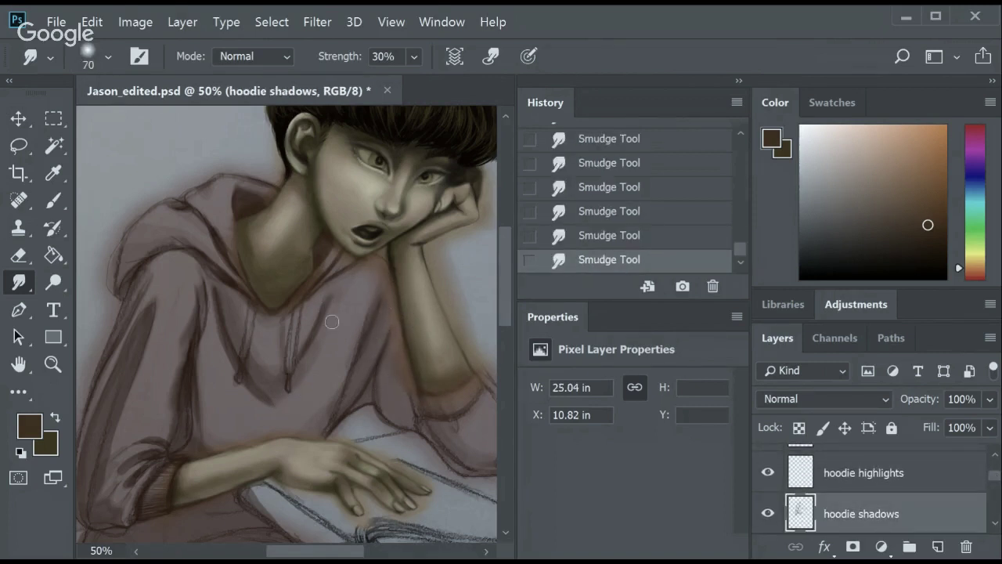
key(bracketright)
key(bracketright)
key(bracketright)
key(bracketleft)
key(bracketleft)
key(bracketleft)
scroll(246, 228, down, 5)
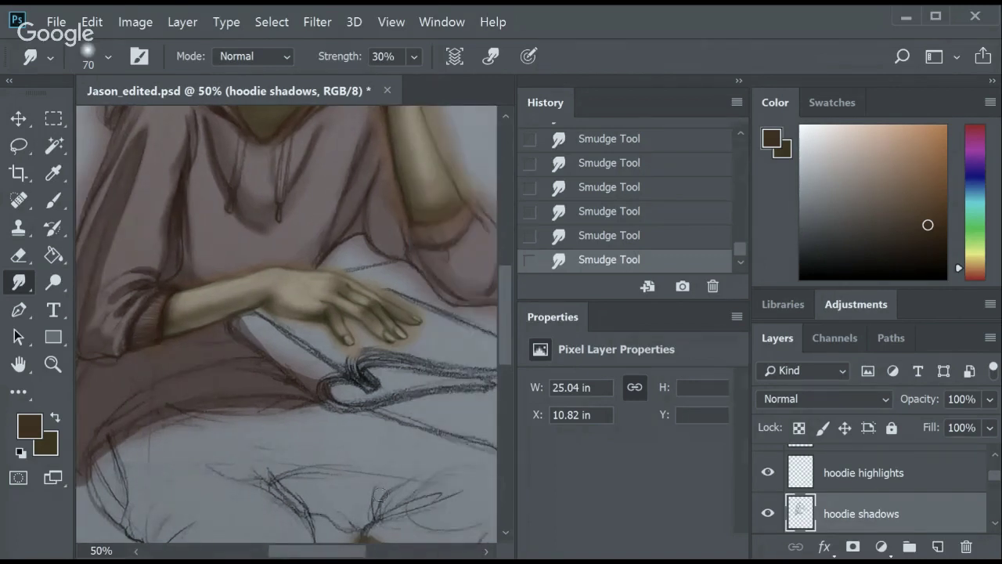
Erase stray hoodie colour near the wrist at 52% eraser opacity.
key(e)
key(alt+bracketleft)
mouse_move(184, 320)
mouse_down()
mouse_move(180, 305)
mouse_move(170, 329)
mouse_up()
key(5)
key(2)
key(alt+bracketright)
drag(422, 210, 459, 205)
key(alt+bracketleft)
scroll(505, 174, up, 2)
Sample a near-black from the palette strokes and target the darker skin shadow layer.
scroll(510, 279, up, 2)
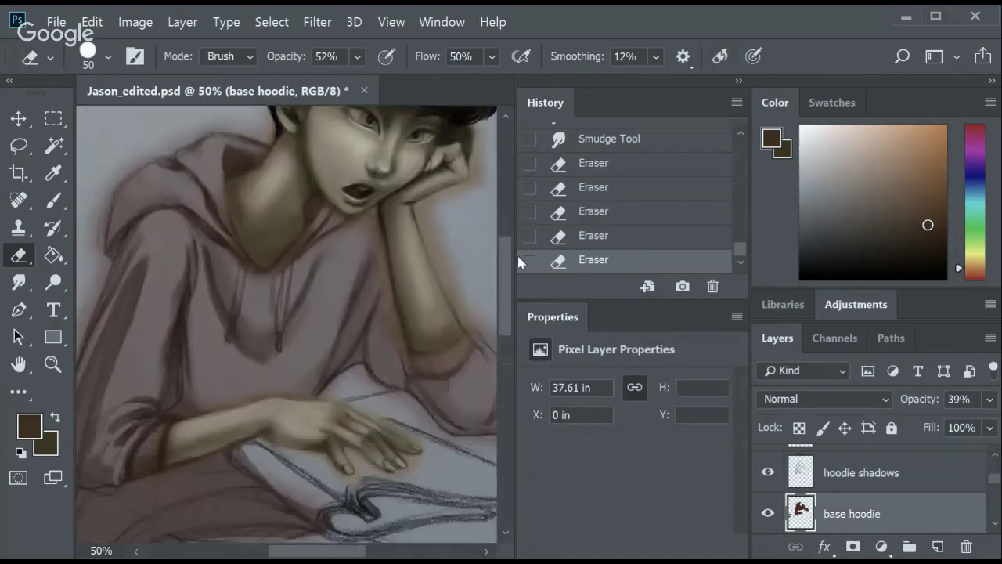
scroll(519, 262, up, 2)
mouse_move(328, 550)
mouse_down()
mouse_move(275, 548)
mouse_move(510, 269)
mouse_move(268, 548)
mouse_move(325, 550)
mouse_up()
key(i)
click(195, 424)
key(b)
scroll(996, 501, down, 5)
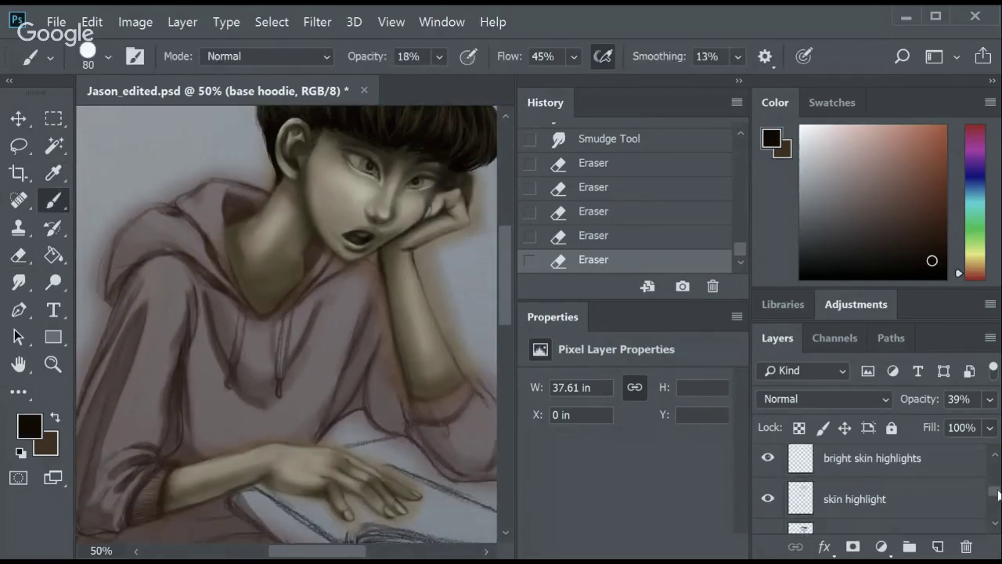
scroll(996, 501, up, 1)
click(869, 475)
Paint near-black shadow under the chin and neck, with brush opacity set to 13%.
mouse_move(249, 250)
mouse_down()
mouse_move(246, 291)
mouse_move(267, 309)
mouse_up()
key(ctrl+z)
mouse_move(306, 242)
mouse_down()
mouse_move(286, 291)
mouse_move(263, 313)
mouse_move(295, 295)
mouse_up()
drag(295, 295, 272, 307)
key(bracketright)
key(bracketright)
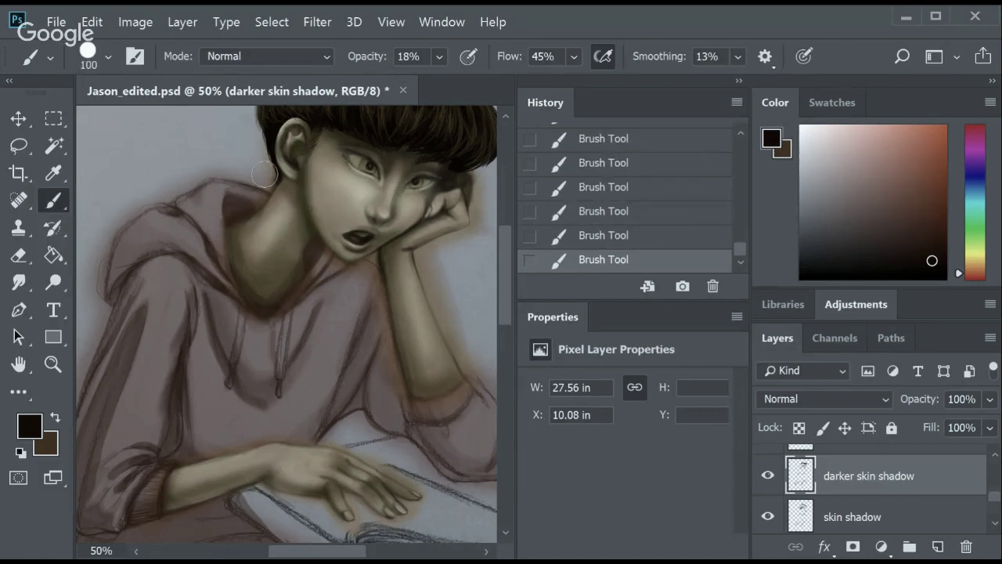
key(1)
key(3)
key(bracketleft)
key(bracketleft)
key(bracketleft)
Smudge the neck shadow with a 90–100 brush, then step back in History.
drag(503, 286, 502, 270)
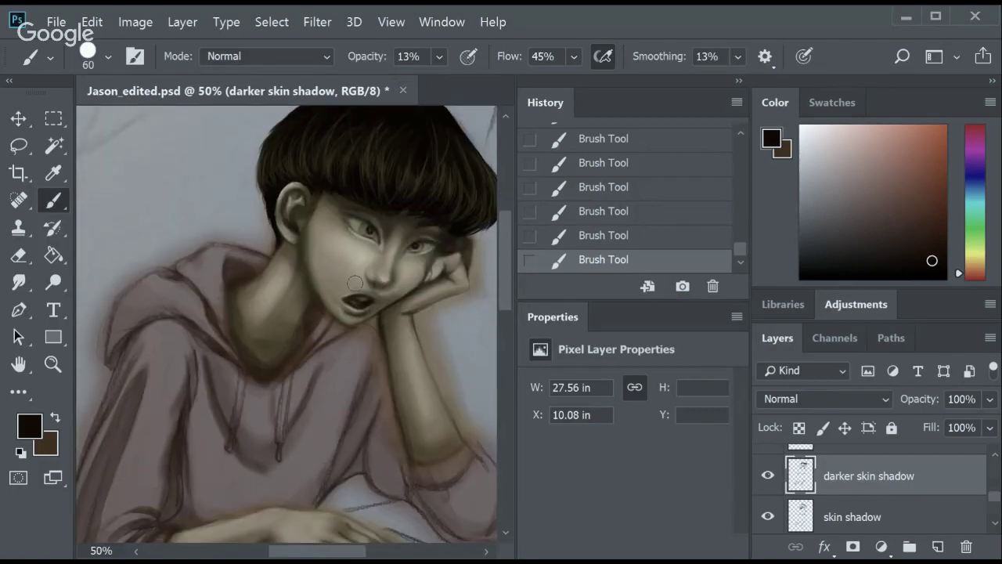
key(bracketright)
key(bracketright)
key(bracketright)
key(r)
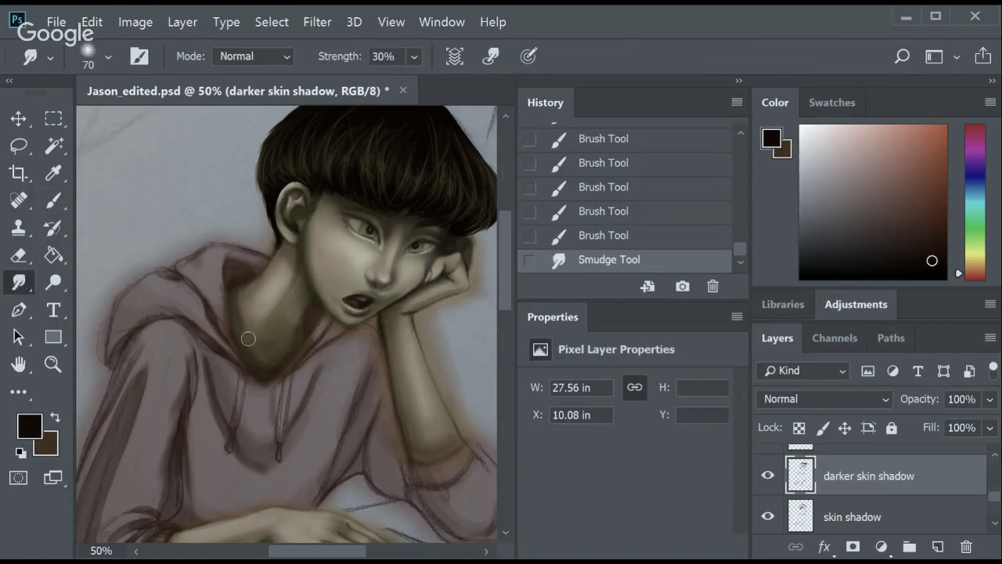
drag(233, 331, 262, 342)
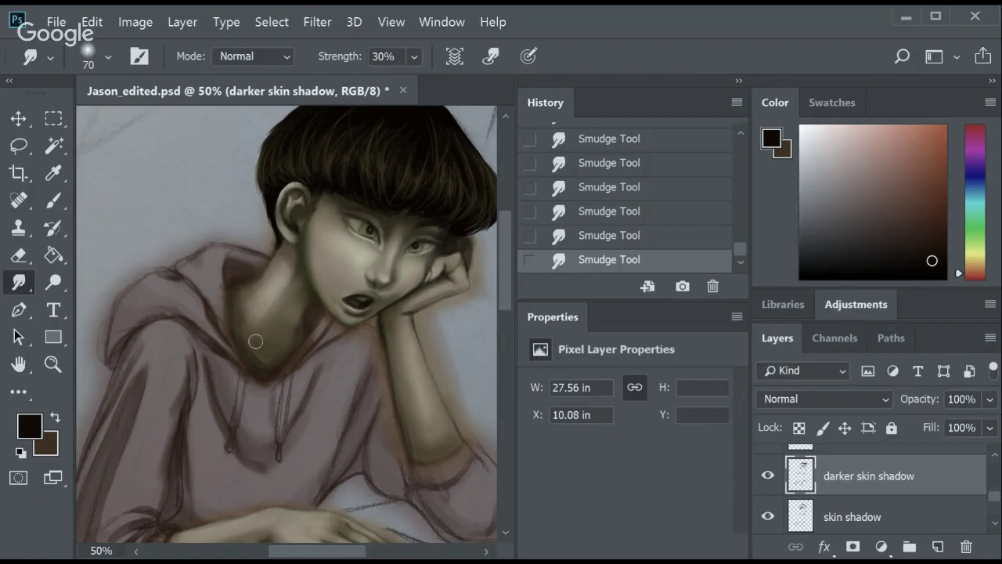
key(bracketright)
key(bracketright)
key(bracketright)
drag(627, 187, 742, 238)
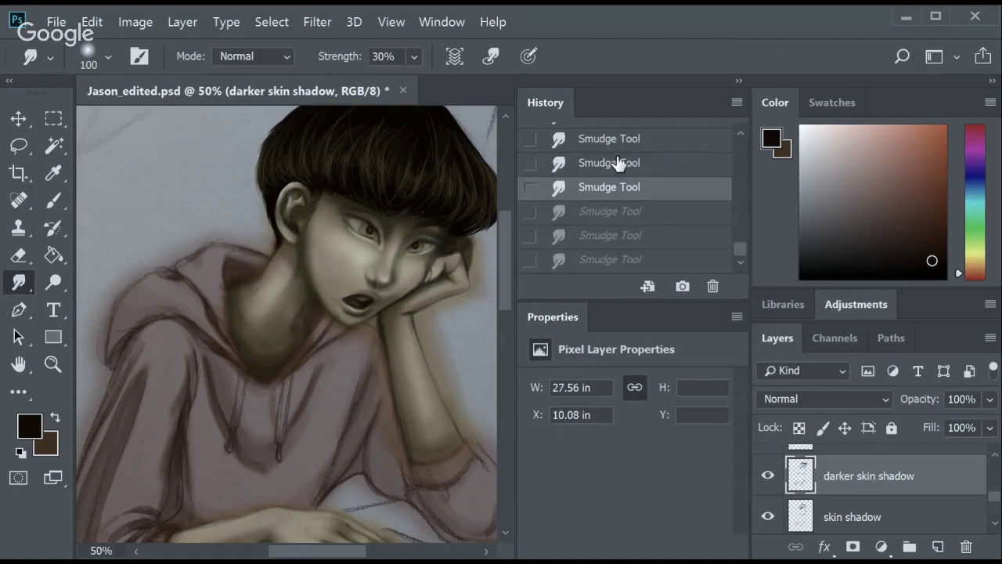
scroll(738, 233, down, 3)
scroll(671, 170, up, 1)
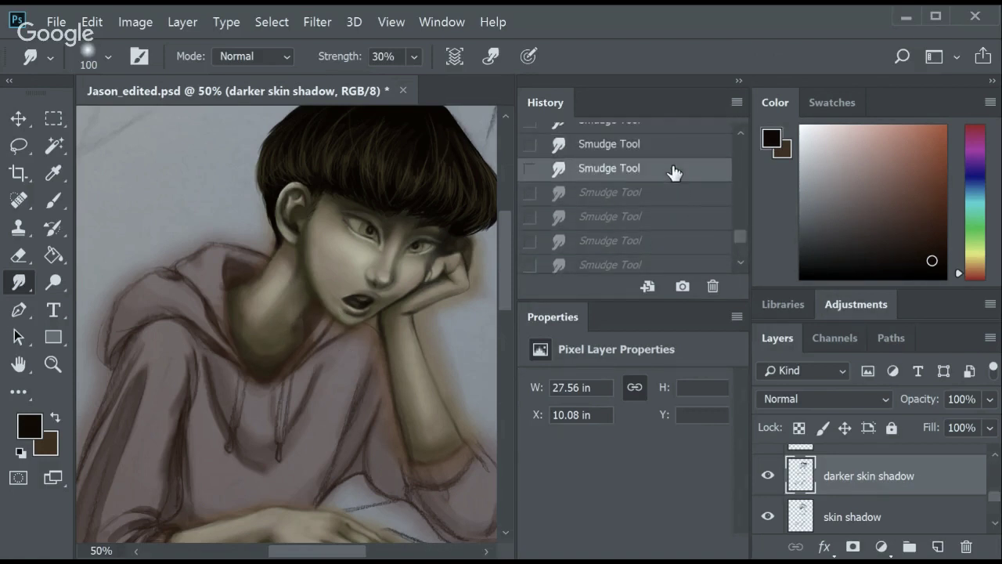
scroll(478, 278, down, 2)
scroll(478, 278, down, 5)
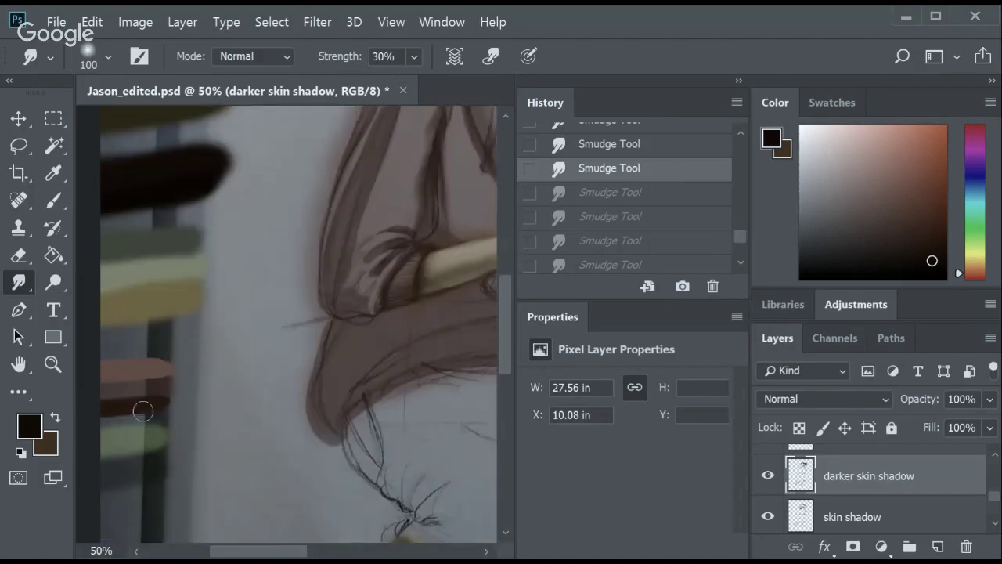
Sample a darker brown and make a trial 60 px stroke on the hoodie shadows layer, then undo it.
key(b)
alt+click(143, 403)
drag(297, 554, 318, 553)
scroll(940, 481, down, 3)
click(940, 486)
key(bracketleft)
key(bracketleft)
key(bracketleft)
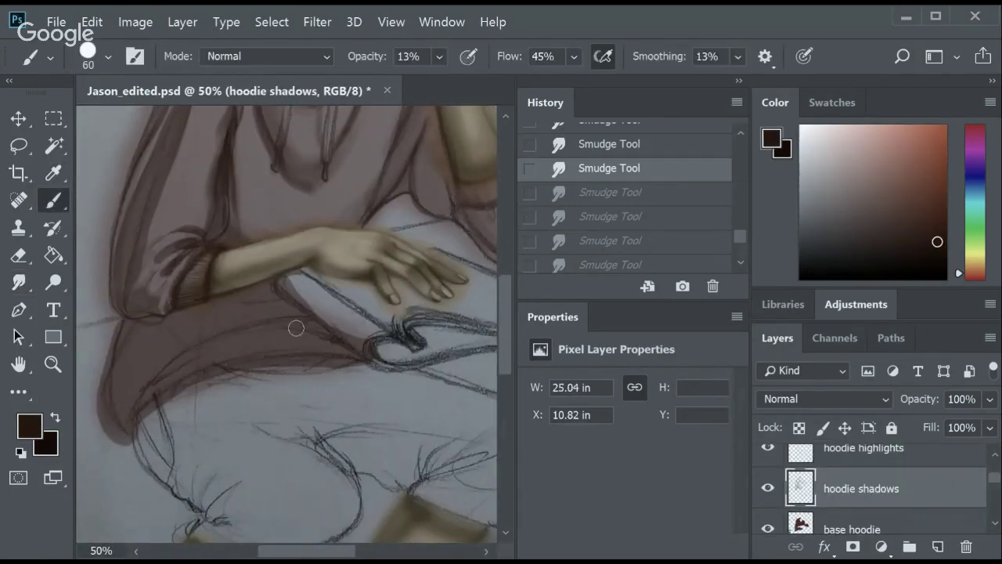
drag(293, 328, 192, 349)
key(ctrl+z)
Paint dark brown shadow folds around the lap and hoodie's left edge at 27% opacity.
key(2)
key(7)
mouse_move(276, 301)
mouse_down()
mouse_move(207, 351)
mouse_move(281, 356)
mouse_up()
mouse_move(282, 356)
mouse_down()
mouse_move(188, 357)
mouse_move(155, 406)
mouse_move(286, 355)
mouse_move(137, 409)
mouse_up()
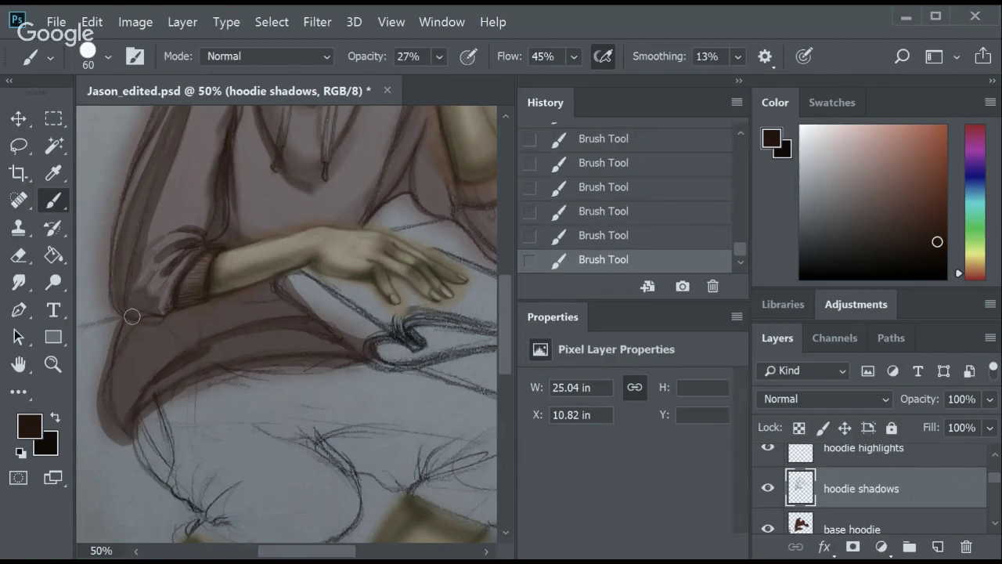
key(bracketleft)
key(bracketleft)
key(bracketleft)
drag(126, 331, 140, 442)
Set up a smaller brush at 38% opacity for finer hoodie folds.
scroll(298, 275, up, 2)
key(bracketright)
key(bracketright)
key(bracketright)
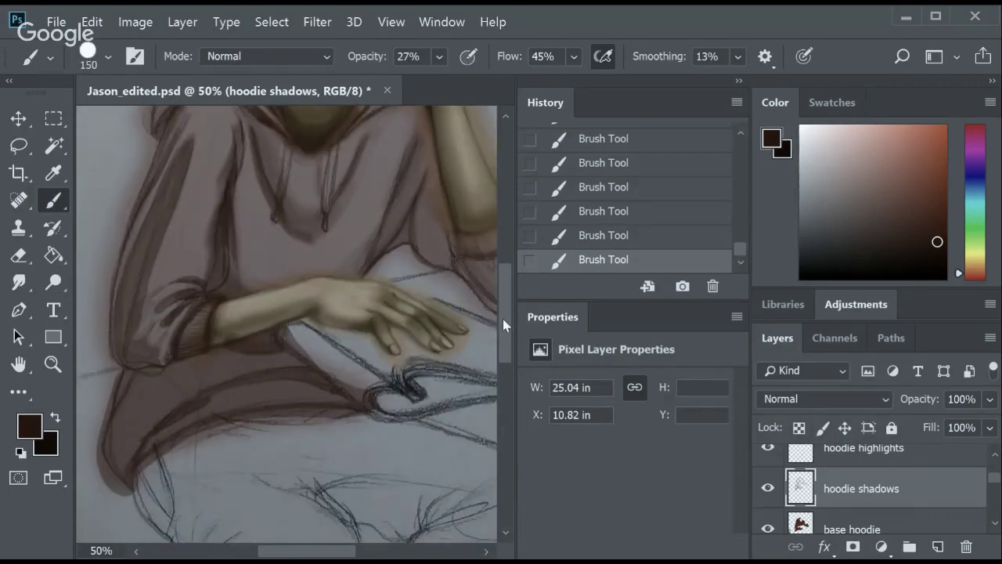
scroll(502, 319, down, 5)
scroll(499, 351, up, 10)
scroll(447, 358, down, 1)
scroll(486, 309, down, 1)
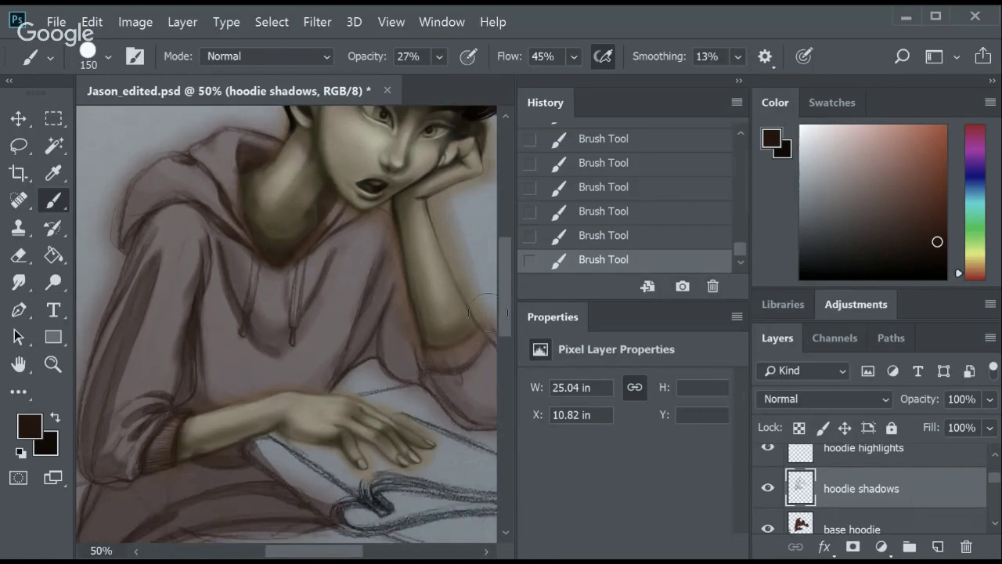
scroll(270, 462, right, 2)
key(p)
key(b)
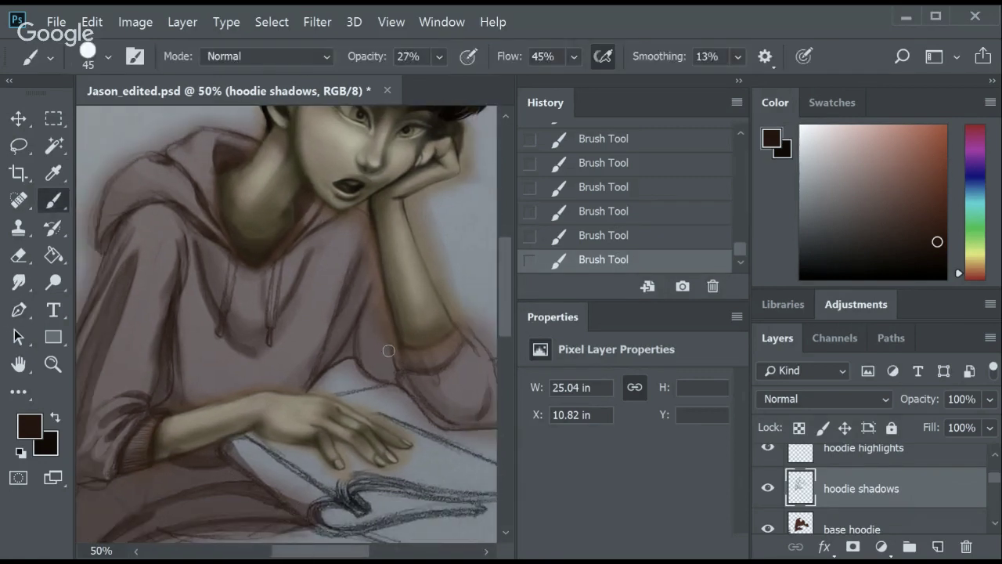
key(bracketleft)
key(bracketleft)
key(bracketleft)
key(3)
key(8)
Return the base hoodie layer to full red opacity.
scroll(470, 403, right, 3)
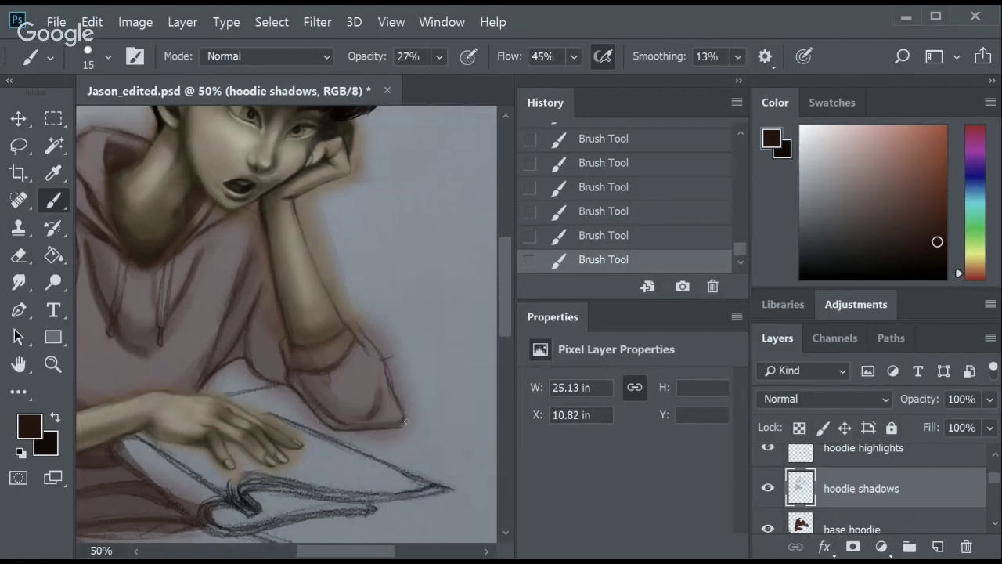
scroll(470, 324, up, 2)
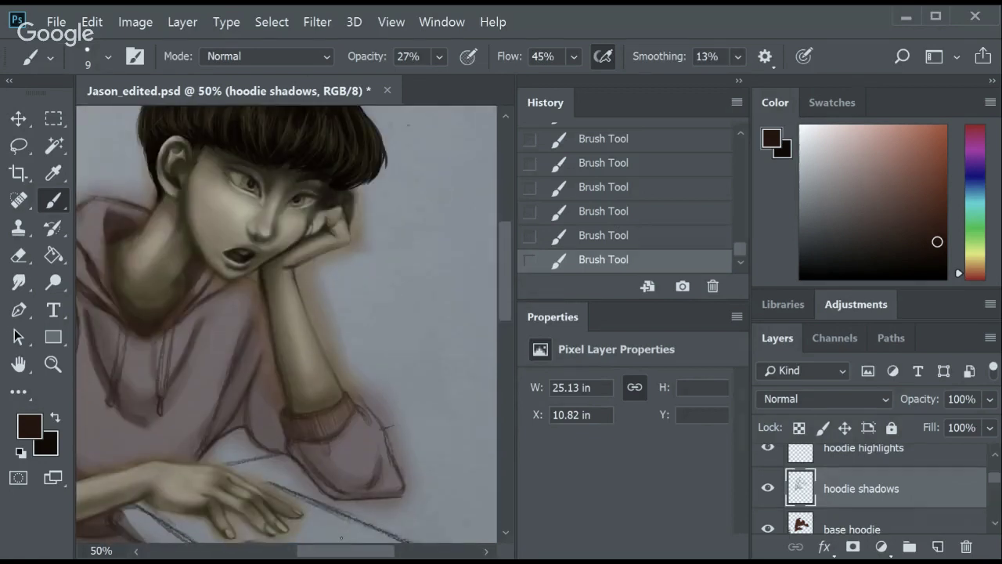
drag(379, 553, 354, 552)
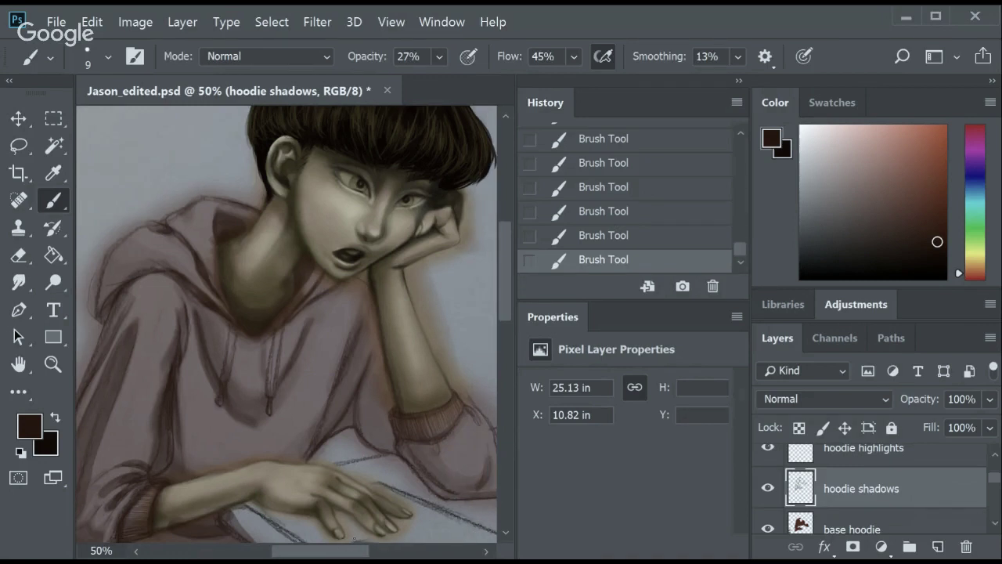
drag(506, 274, 513, 328)
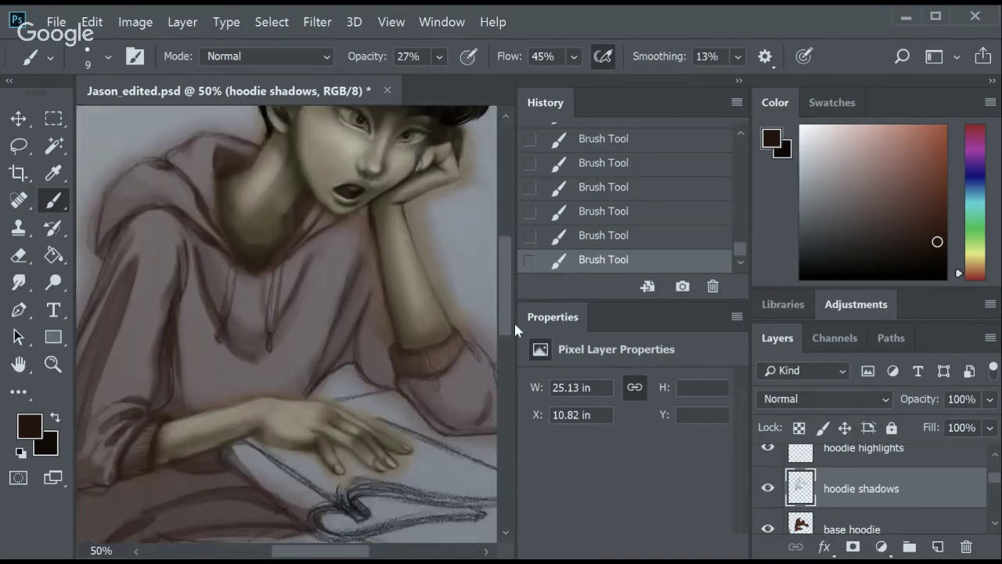
click(896, 529)
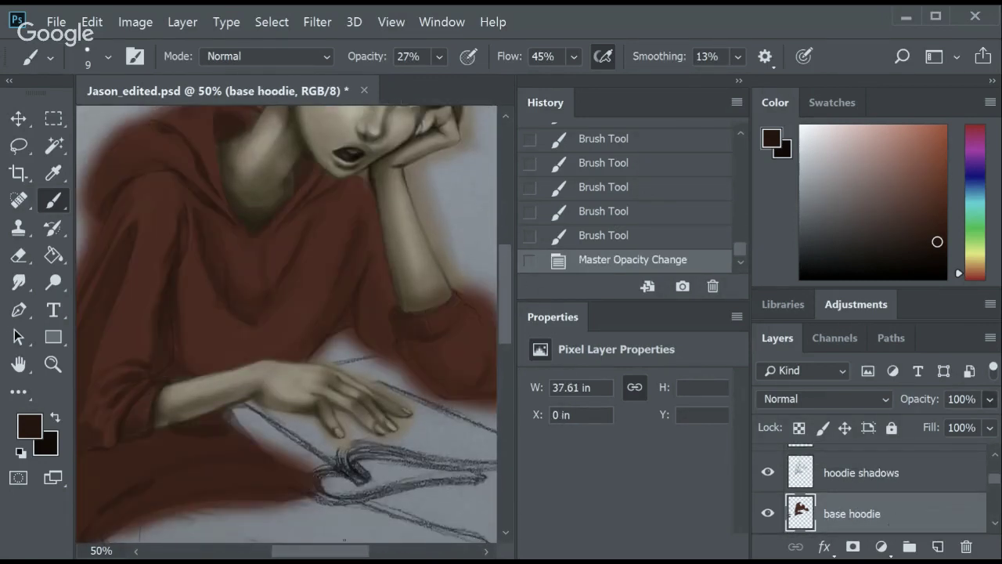
Dab a shadow on the hoodie and reset the base hoodie layer to full opacity.
key(alt+bracketright)
click(327, 350)
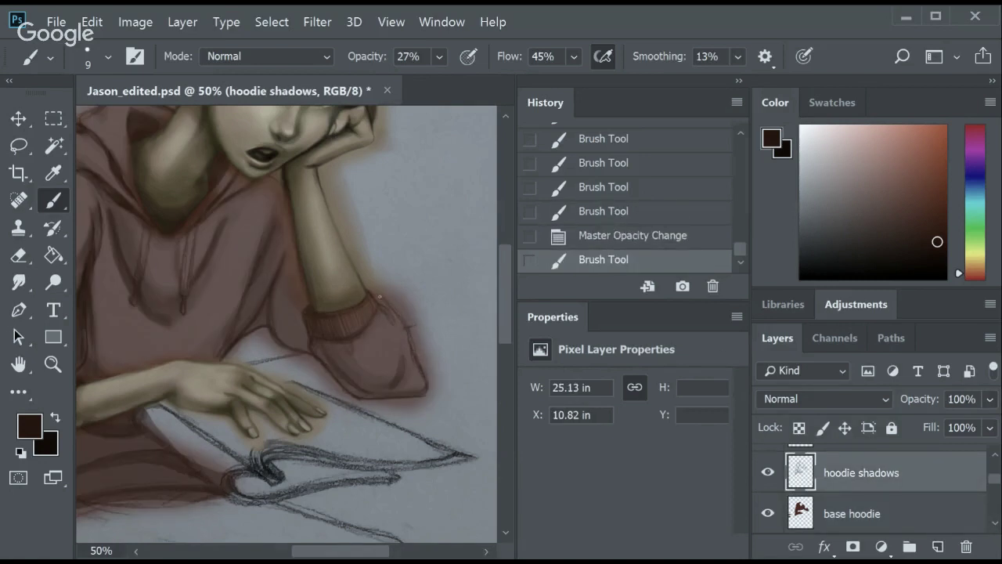
click(407, 333)
click(852, 513)
key(0)
click(861, 473)
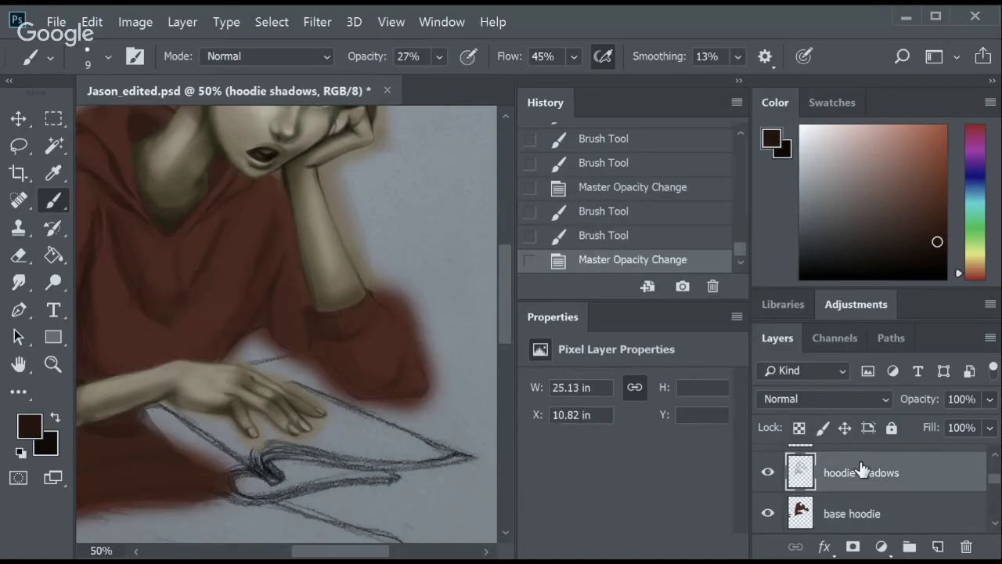
Paint subtle shadow folds across the hoodie and along its lower-left edge.
click(304, 353)
drag(304, 353, 314, 362)
drag(313, 362, 350, 390)
drag(351, 391, 360, 397)
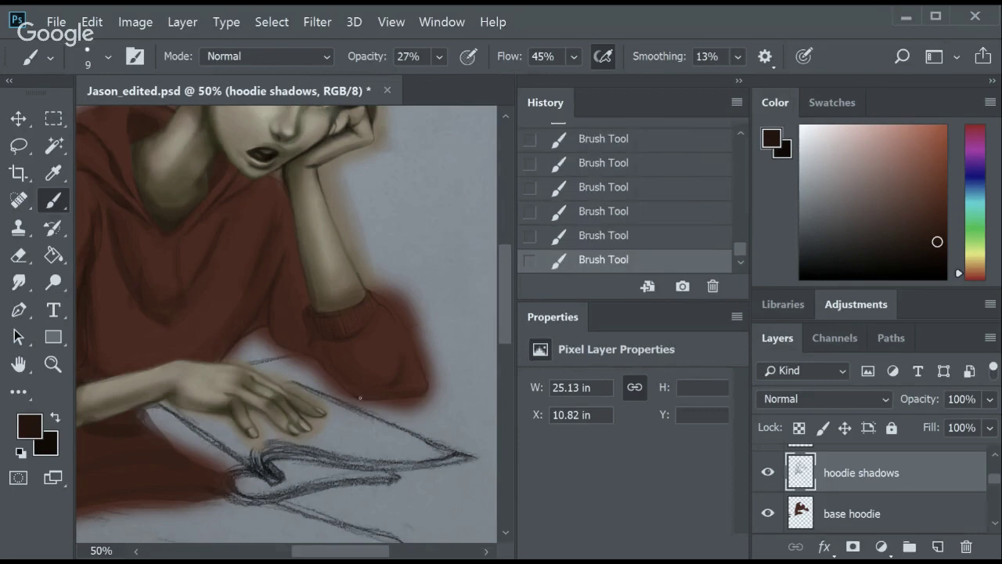
drag(509, 328, 513, 323)
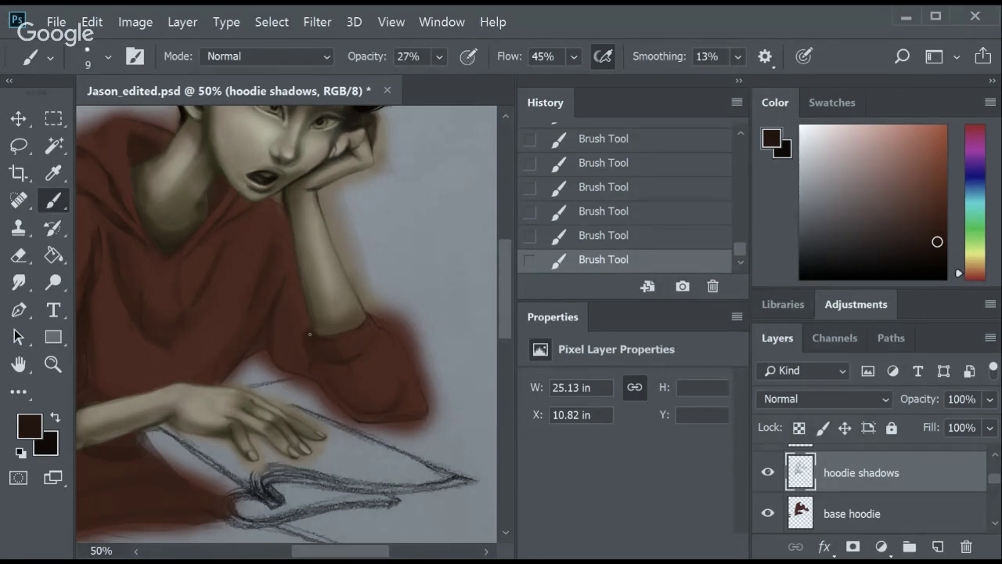
scroll(236, 319, left, 3)
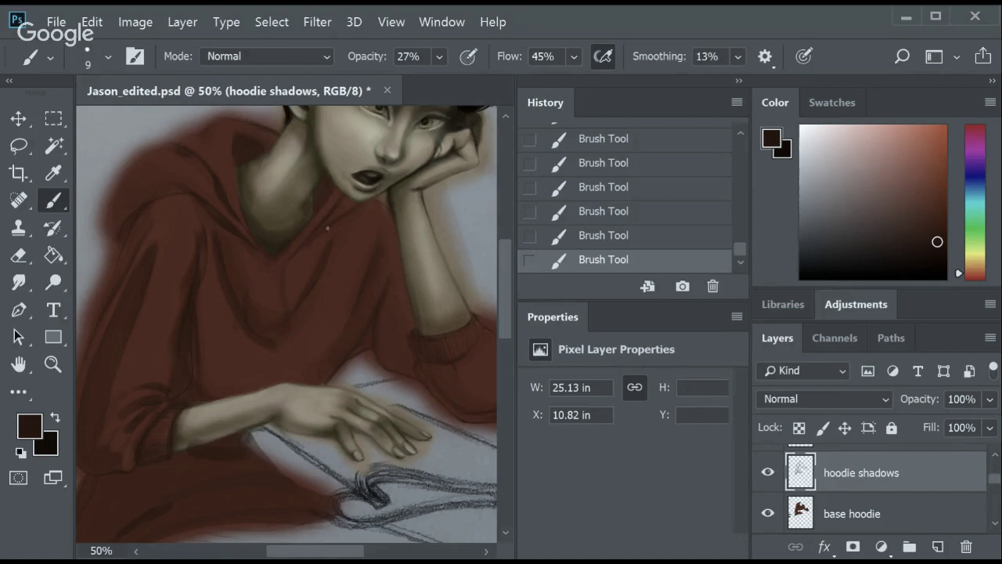
key(bracketright)
scroll(511, 268, down, 3)
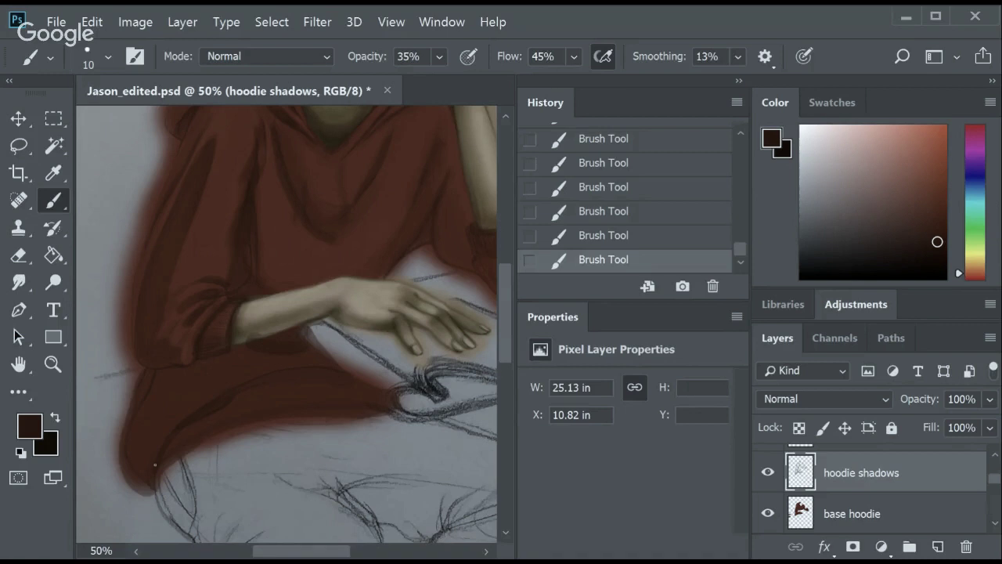
drag(137, 415, 134, 448)
scroll(509, 358, up, 2)
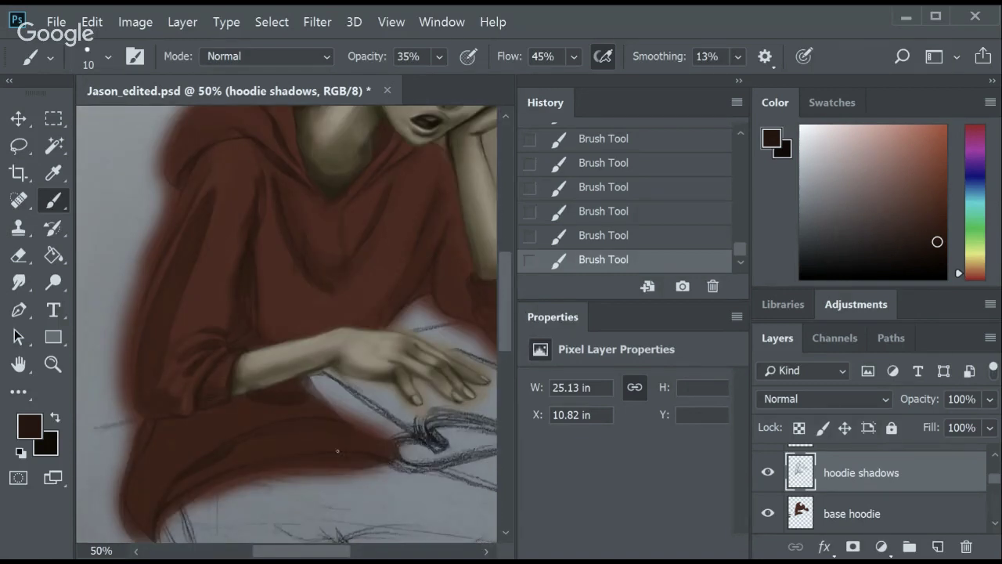
Fade the base hoodie to check the shadows, restore it, and add more shadow strokes.
click(852, 513)
mouse_move(920, 399)
mouse_down()
mouse_move(908, 399)
mouse_move(952, 399)
mouse_up()
click(861, 472)
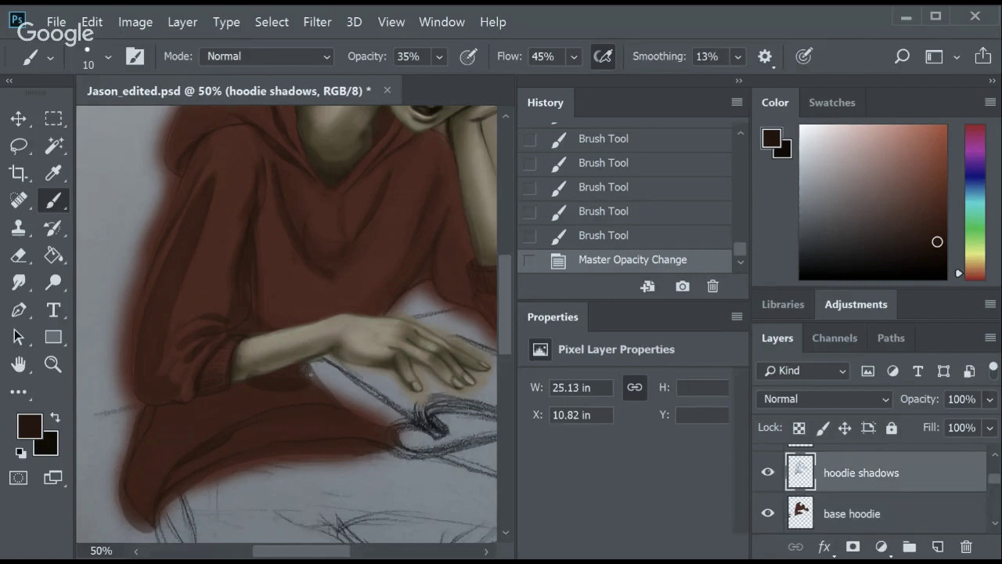
click(390, 437)
click(390, 437)
click(390, 437)
click(390, 437)
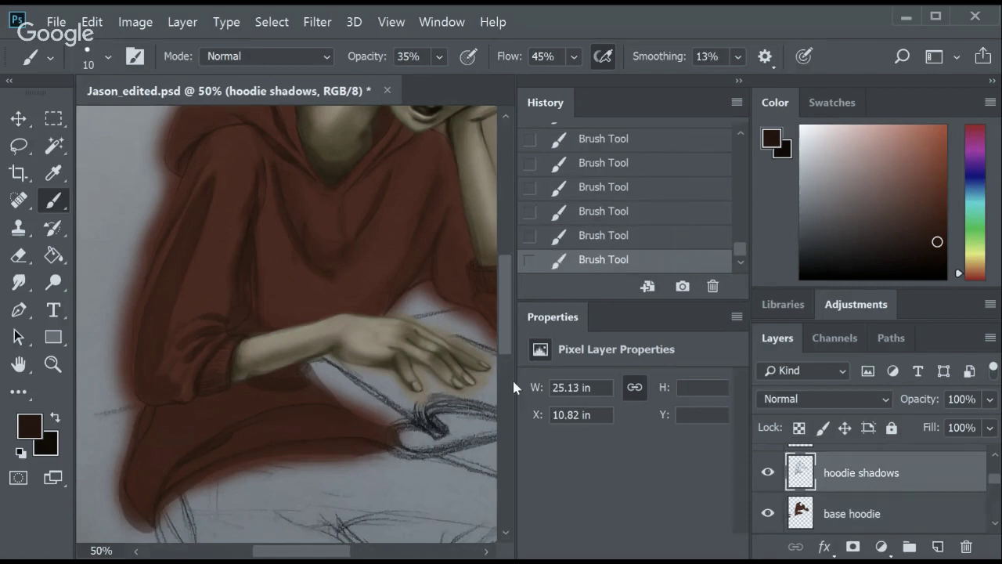
Compare against an earlier history state, then smudge the hoodie shadow strokes together.
scroll(314, 353, up, 3)
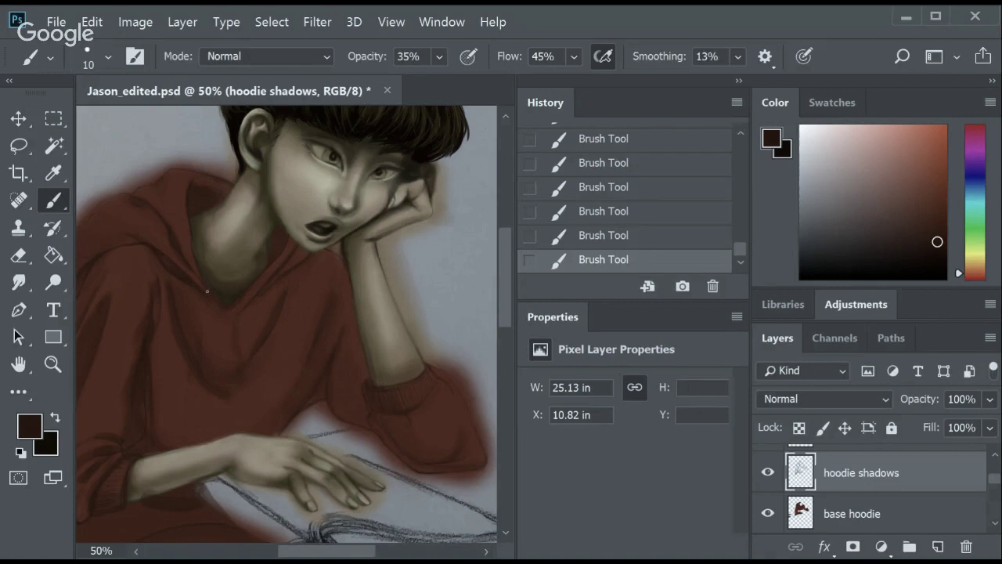
click(577, 188)
key(ctrl+z)
scroll(438, 274, down, 1)
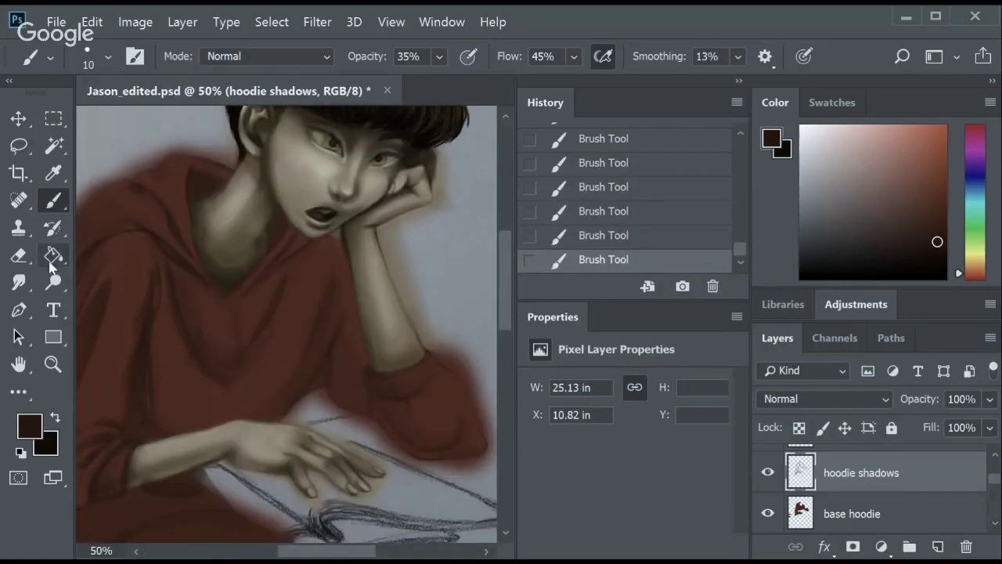
click(19, 282)
drag(289, 360, 295, 318)
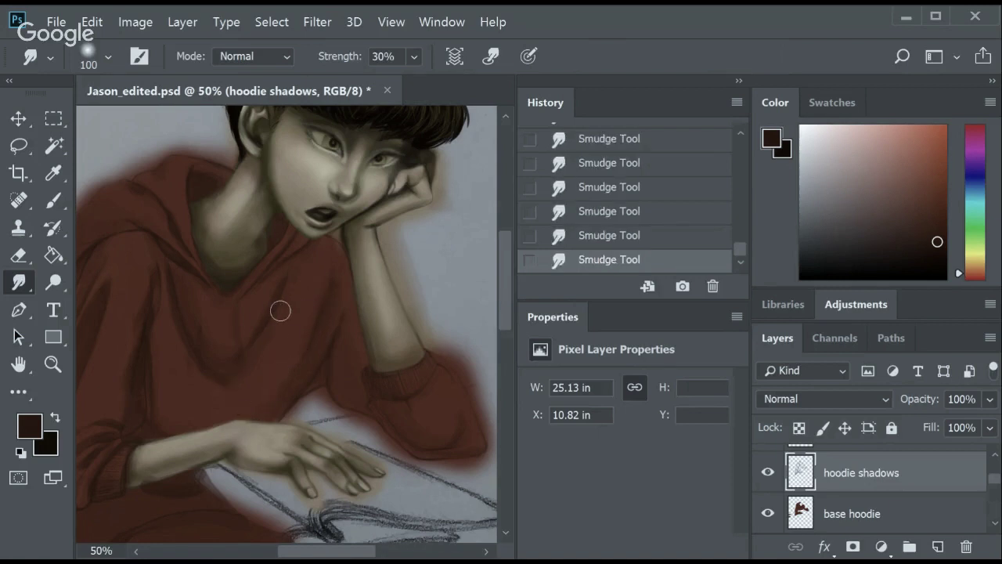
Paint soft collar shadows at 22% opacity, then faint neck shadow at 47%.
click(53, 200)
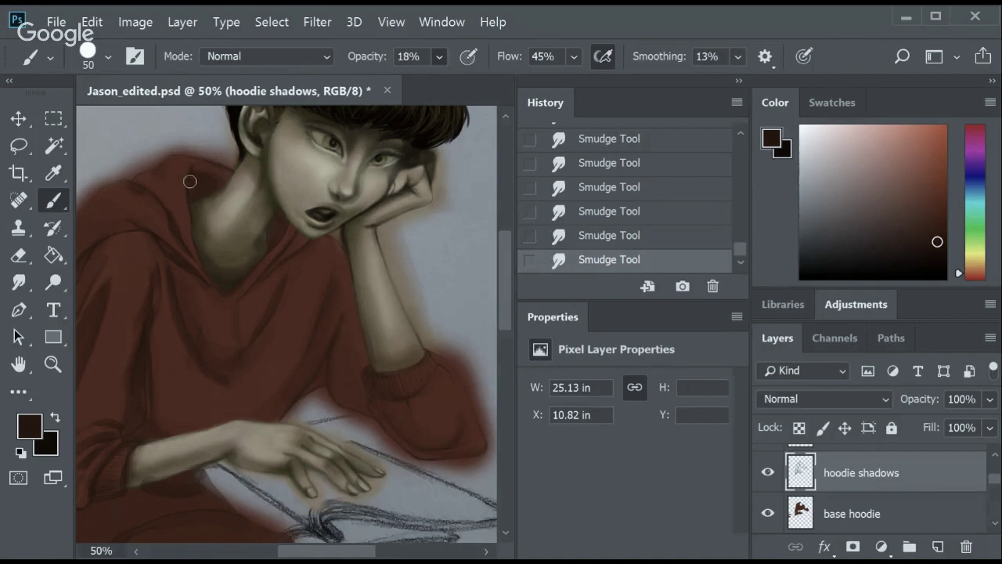
key(3)
key(5)
key(2)
key(2)
drag(193, 197, 205, 195)
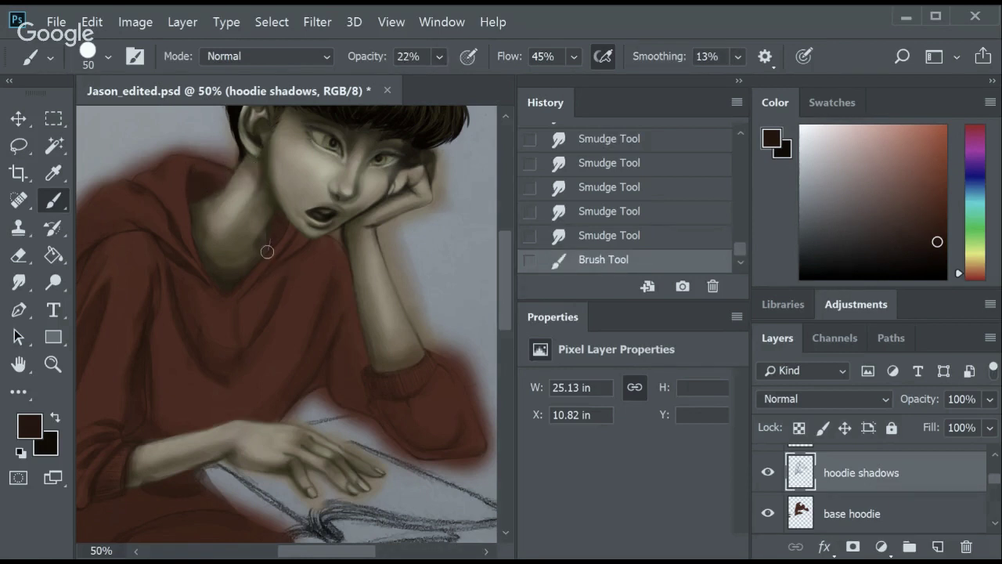
drag(267, 251, 273, 242)
mouse_move(271, 246)
mouse_down()
mouse_move(268, 235)
mouse_move(266, 247)
mouse_up()
key(4)
key(7)
drag(190, 180, 211, 190)
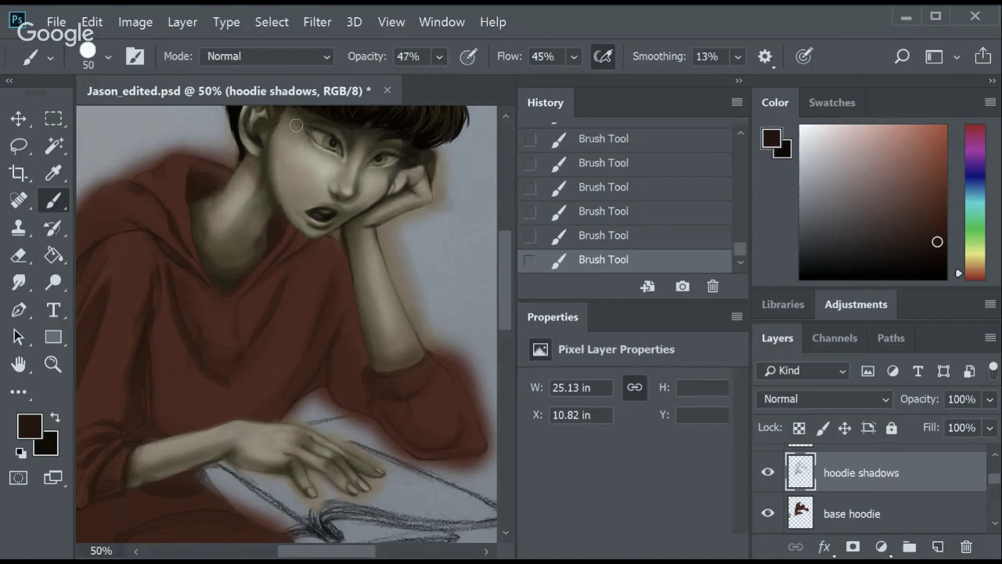
Smudge the collar shadow at 74% strength with a 25 px brush to blend it.
key(bracketleft)
key(bracketleft)
key(7)
key(4)
click(19, 282)
drag(182, 202, 205, 198)
mouse_move(206, 197)
mouse_down()
mouse_move(218, 196)
mouse_move(196, 198)
mouse_up()
key(ctrl+z)
key(ctrl+z)
key(bracketleft)
key(bracketleft)
key(bracketleft)
drag(188, 201, 211, 193)
drag(201, 201, 223, 186)
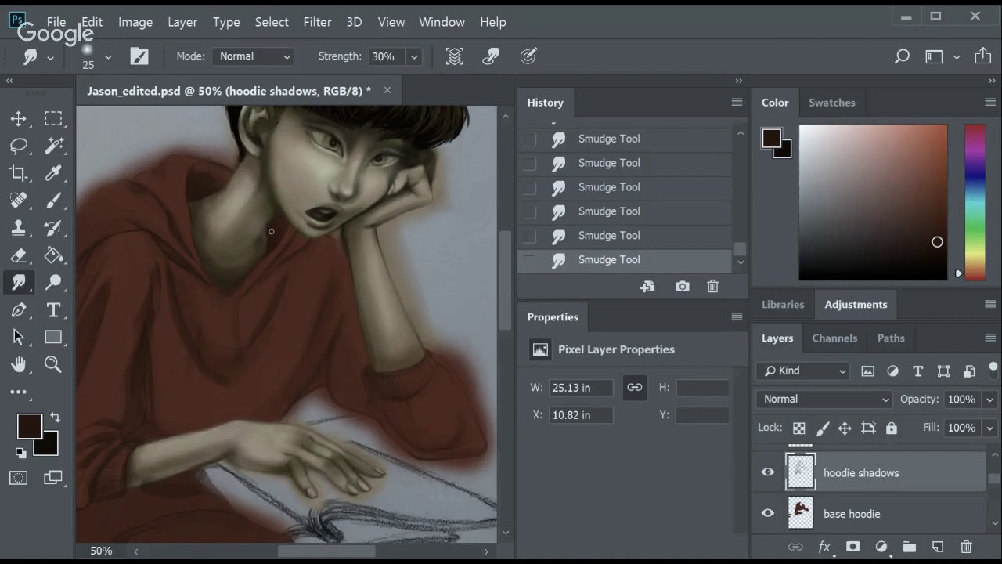
scroll(135, 368, down, 3)
Erase stray shadow paint around the sleeve by the hand.
key(e)
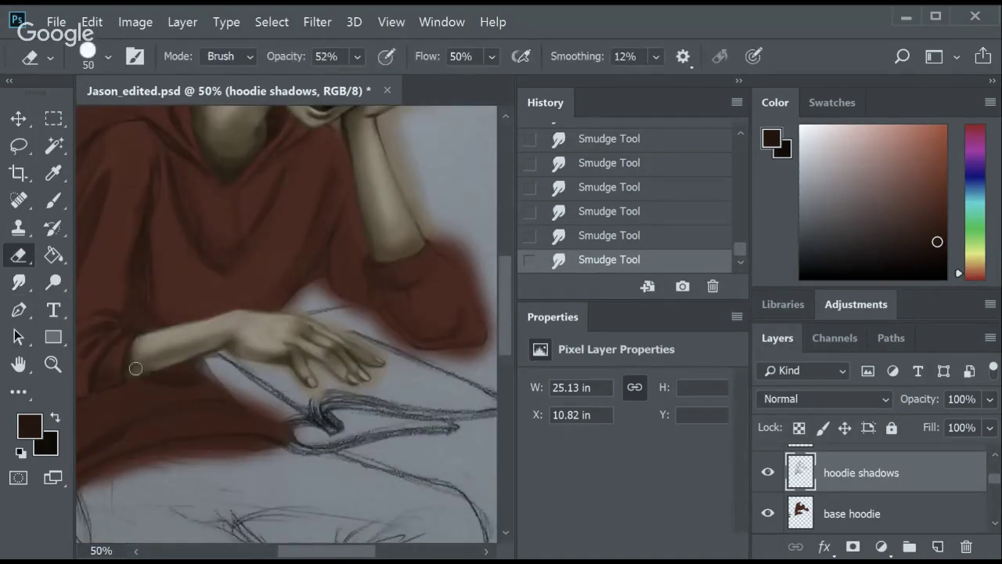
mouse_move(136, 369)
mouse_down()
mouse_move(148, 373)
mouse_move(130, 357)
mouse_move(145, 345)
mouse_up()
drag(145, 345, 133, 357)
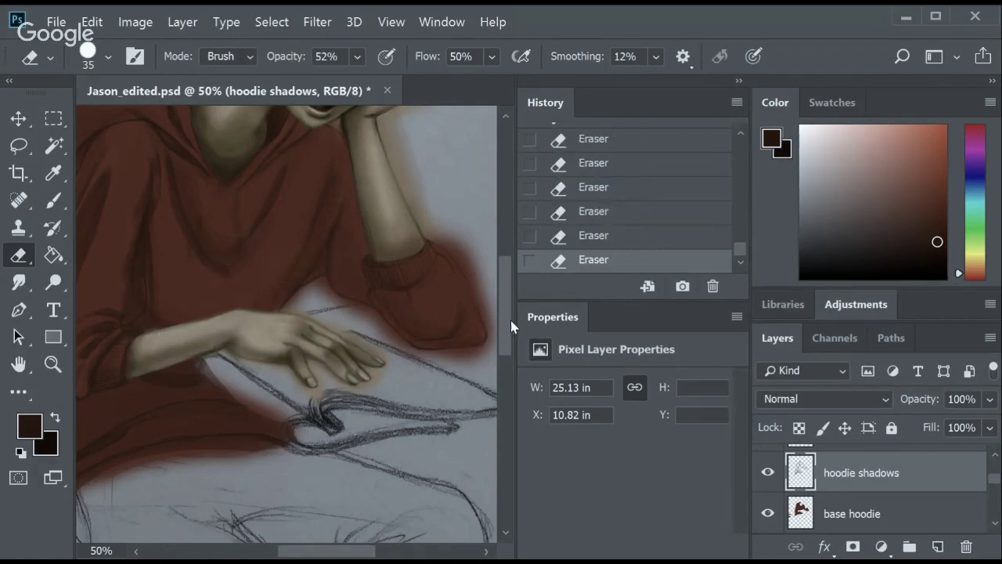
scroll(470, 321, up, 3)
Trim the base hoodie's lower edge above the legs with a 90 px eraser.
key(alt+bracketleft)
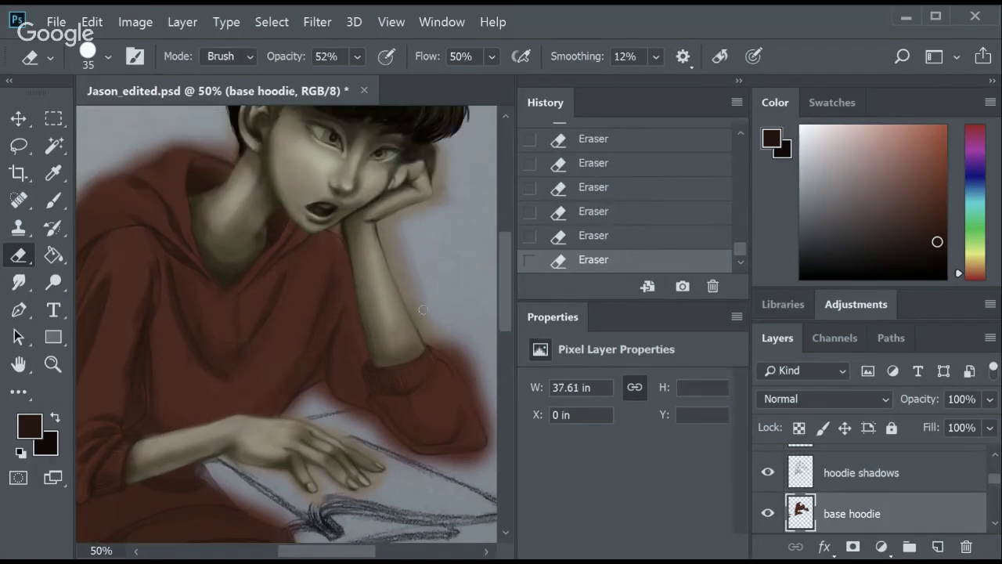
mouse_move(507, 317)
mouse_down()
mouse_move(511, 294)
mouse_move(510, 364)
mouse_up()
key(bracketright)
key(bracketright)
key(bracketright)
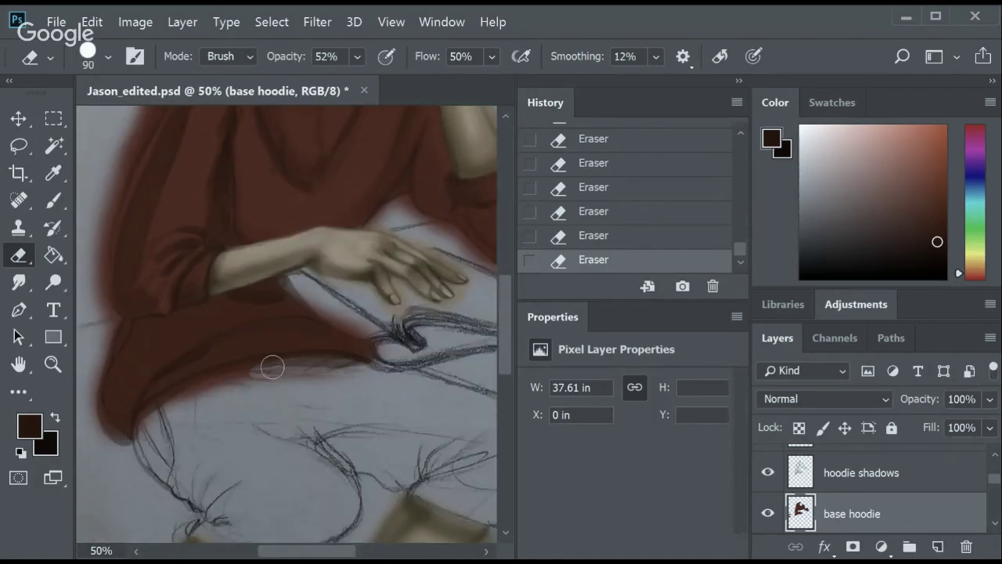
mouse_move(273, 367)
mouse_down()
mouse_move(182, 390)
mouse_move(161, 407)
mouse_move(331, 358)
mouse_move(273, 365)
mouse_move(355, 367)
mouse_move(219, 381)
mouse_move(257, 358)
mouse_move(180, 385)
mouse_move(365, 364)
mouse_up()
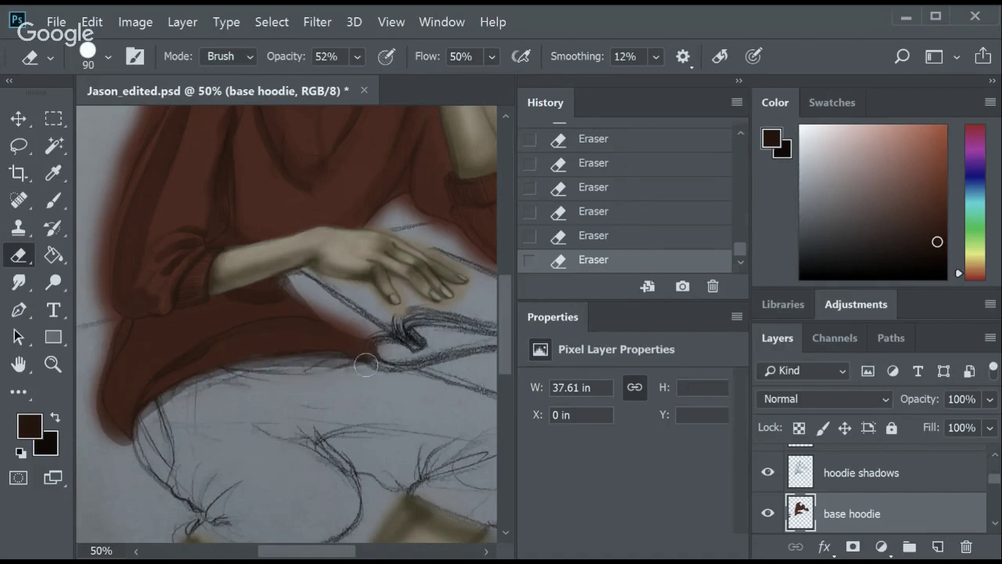
scroll(505, 329, up, 2)
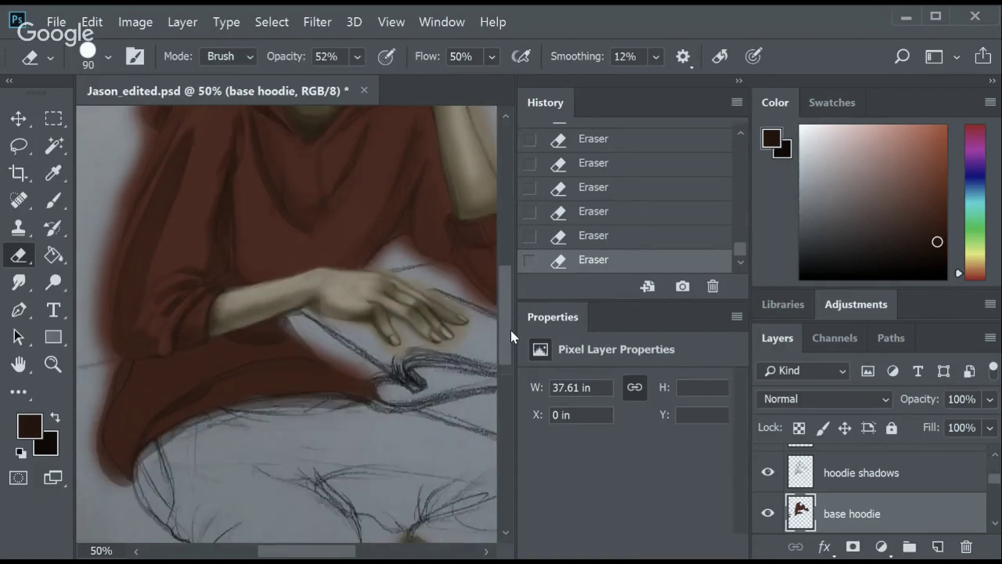
key(b)
click(861, 473)
Set the brush to 45% opacity and 18% flow and test sleeve shadow dabs.
key(4)
key(5)
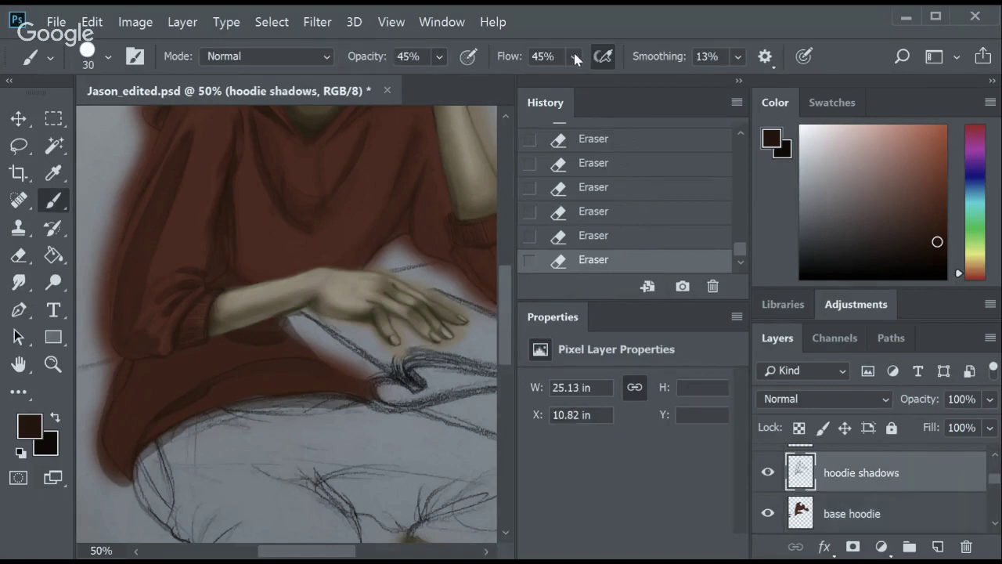
key(shift+1)
key(shift+8)
key(bracketright)
key(bracketright)
key(bracketright)
click(134, 342)
key(ctrl+z)
click(128, 353)
key(ctrl+z)
key(bracketright)
key(bracketright)
click(128, 362)
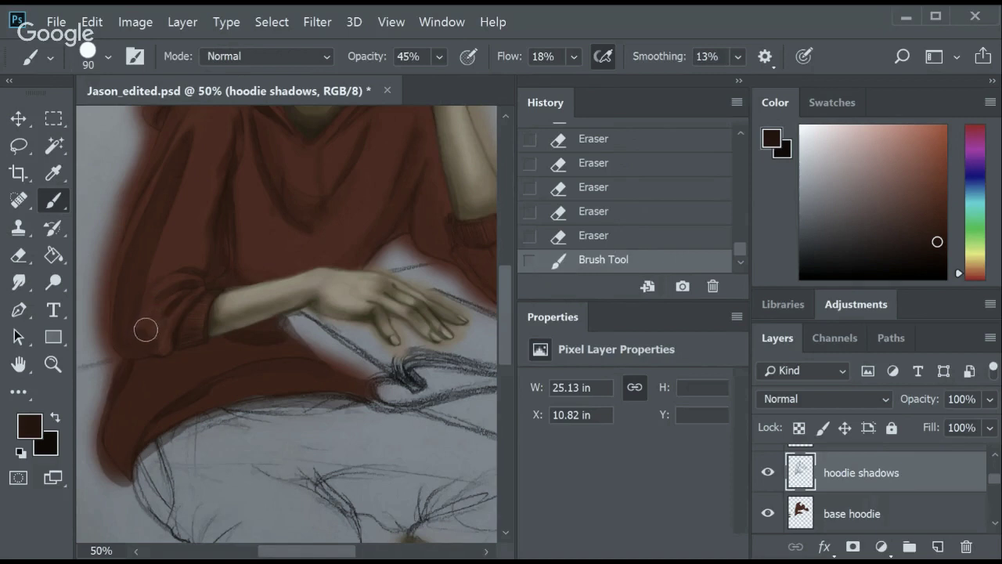
Darken the shoulder shadow and add dabs along the sleeve fold with a 35 px brush.
key(bracketright)
key(bracketright)
key(bracketright)
click(129, 376)
key(ctrl+z)
key(bracketright)
key(bracketright)
click(188, 353)
key(ctrl+z)
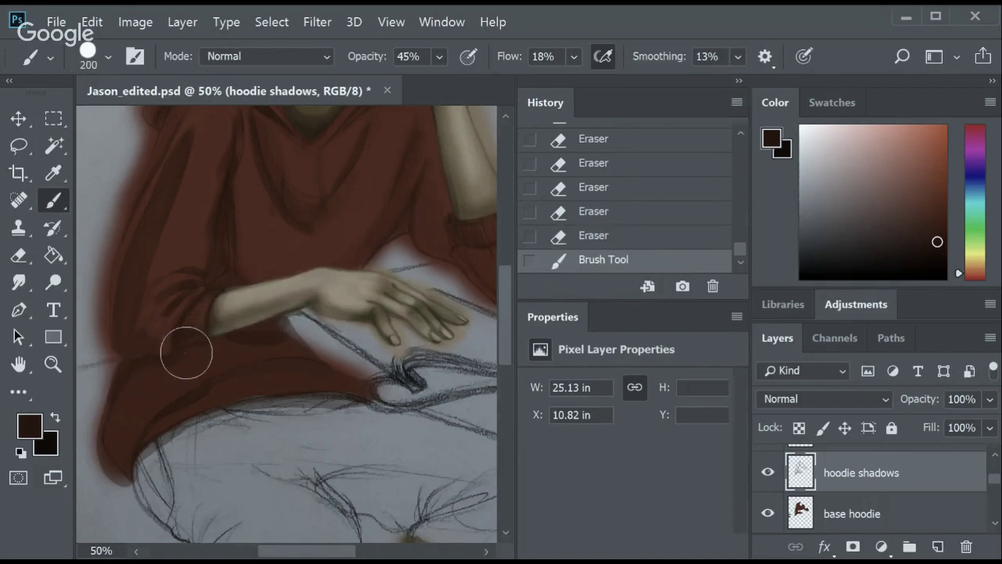
click(186, 353)
key(bracketleft)
key(bracketleft)
key(bracketleft)
key(bracketleft)
key(bracketleft)
key(bracketleft)
click(323, 288)
click(323, 288)
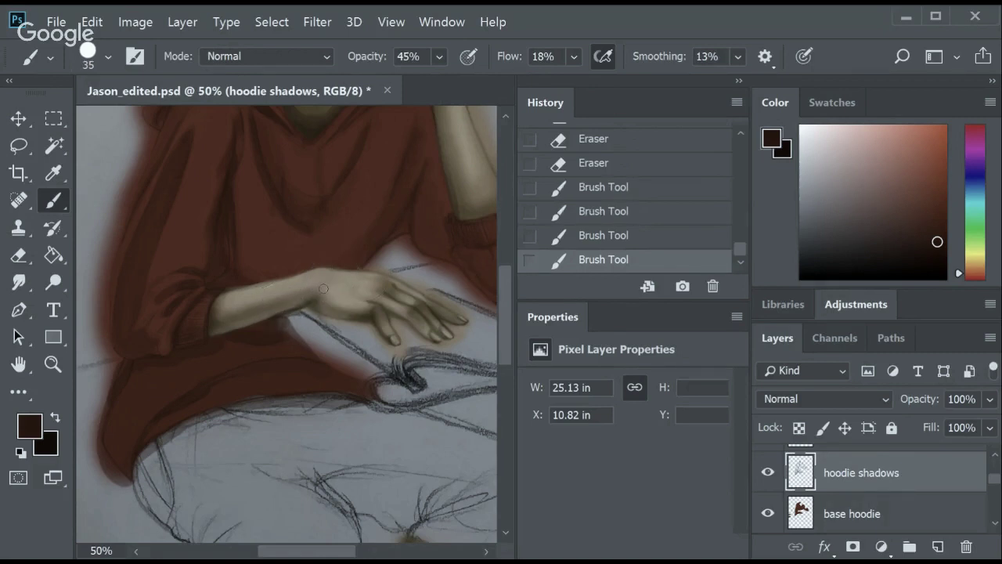
click(188, 385)
click(217, 380)
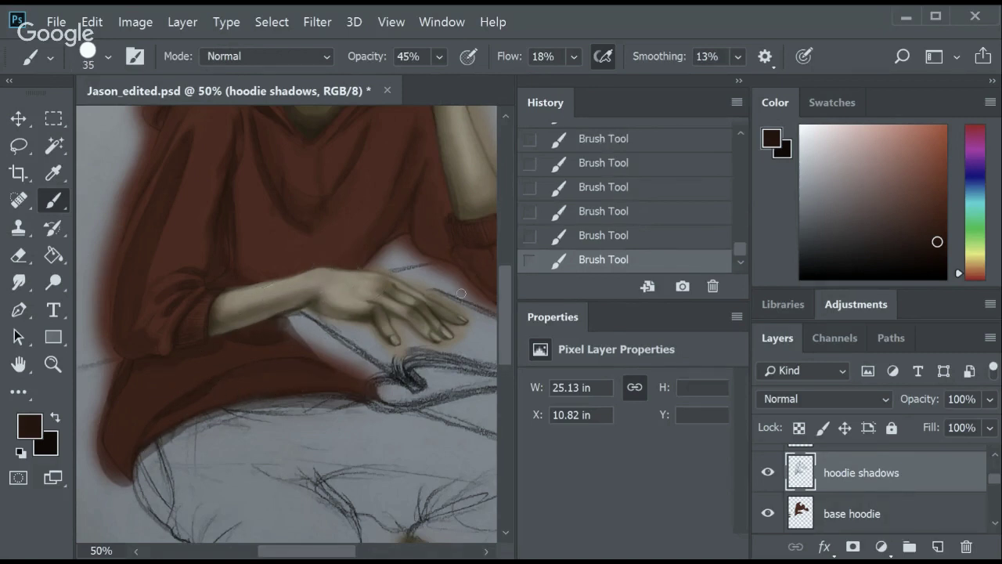
Add soft 24% opacity hoodie shading with 175 to 40 px brushes and save Jason_edited.psd.
key(bracketright)
key(bracketright)
key(bracketright)
key(bracketright)
key(bracketright)
key(bracketright)
key(bracketright)
key(bracketright)
key(bracketright)
key(2)
key(4)
mouse_move(505, 298)
mouse_down()
mouse_move(508, 202)
mouse_move(508, 308)
mouse_up()
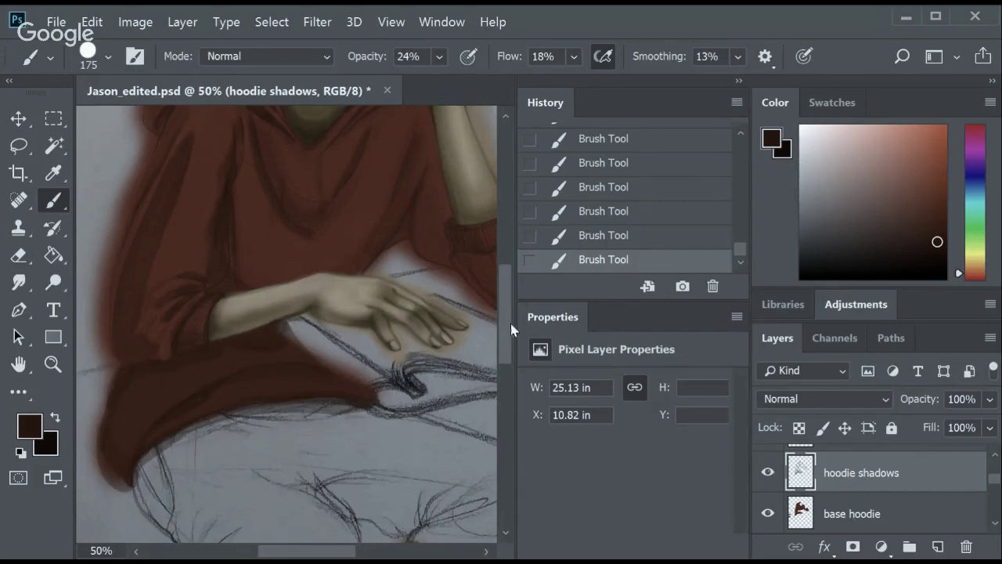
mouse_move(507, 324)
mouse_down()
mouse_move(517, 373)
mouse_move(528, 300)
mouse_move(511, 347)
mouse_up()
scroll(511, 347, up, 3)
key(bracketleft)
key(bracketleft)
key(bracketleft)
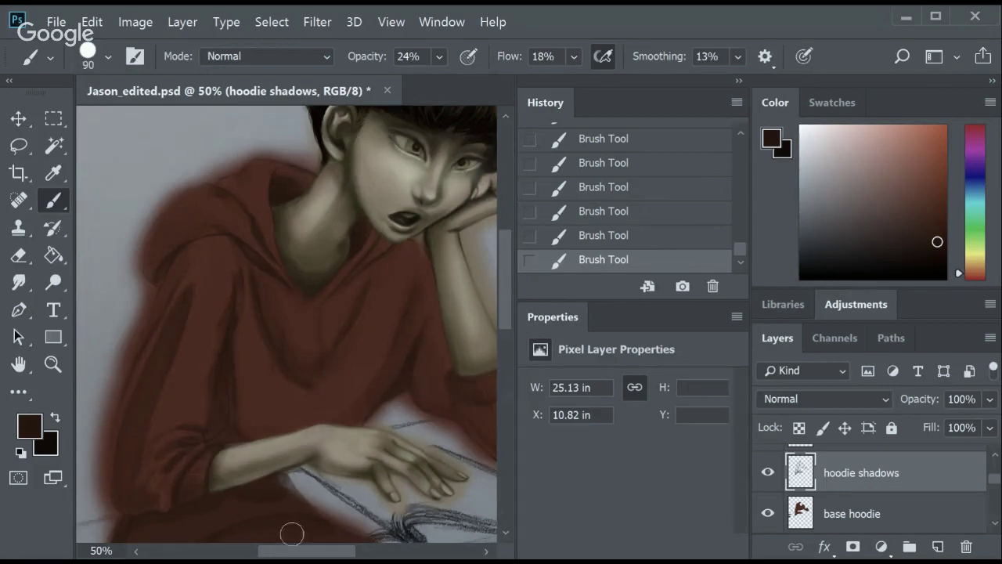
drag(504, 301, 505, 317)
scroll(504, 317, up, 1)
key(bracketleft)
key(bracketleft)
key(bracketleft)
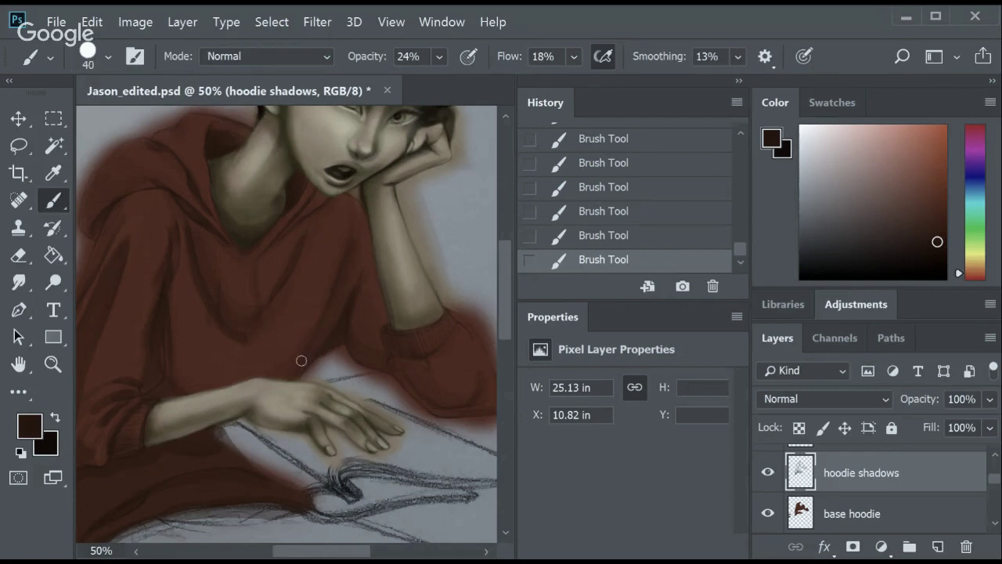
mouse_move(506, 290)
mouse_down()
mouse_move(512, 221)
mouse_move(508, 296)
mouse_up()
scroll(509, 290, up, 3)
scroll(500, 317, left, 5)
key(ctrl+s)
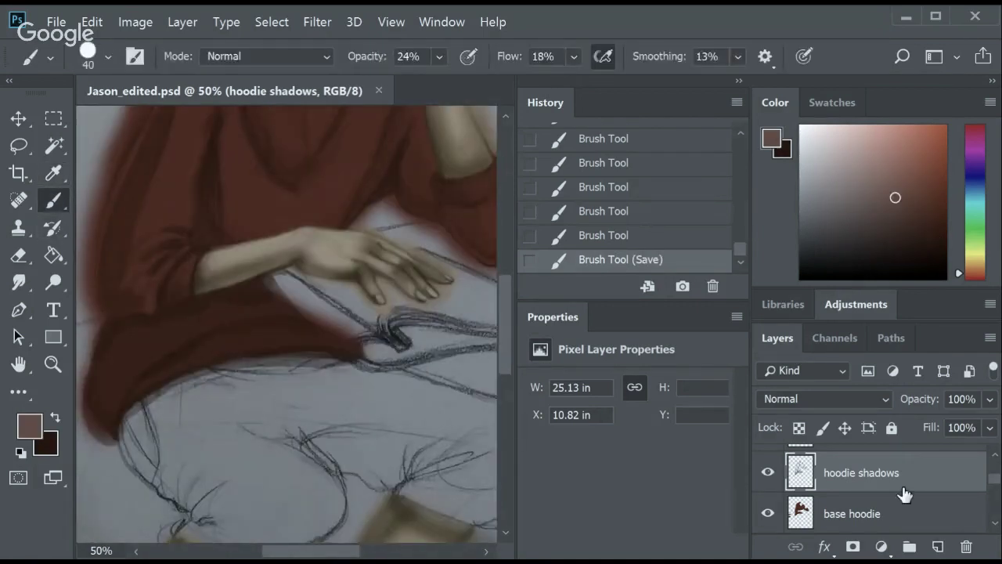
Smudge the hoodie shadow near the collar on the hoodie shadows layer.
drag(498, 290, 513, 256)
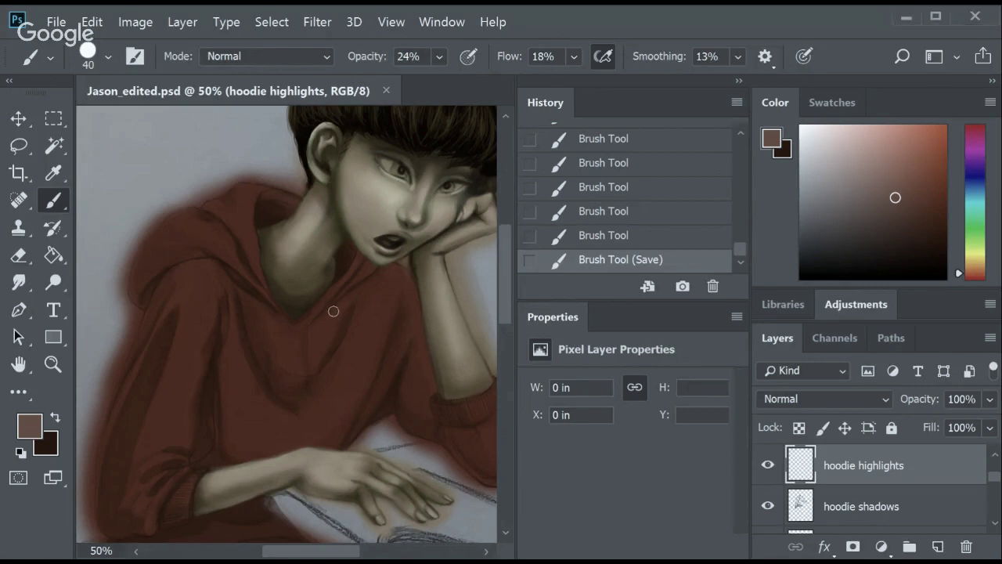
scroll(502, 246, down, 2)
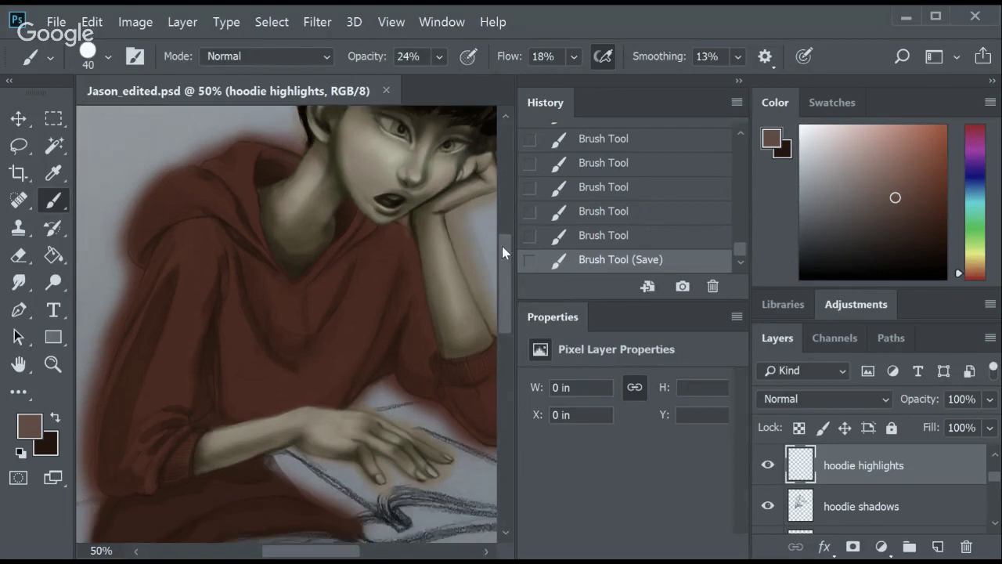
key(r)
click(857, 506)
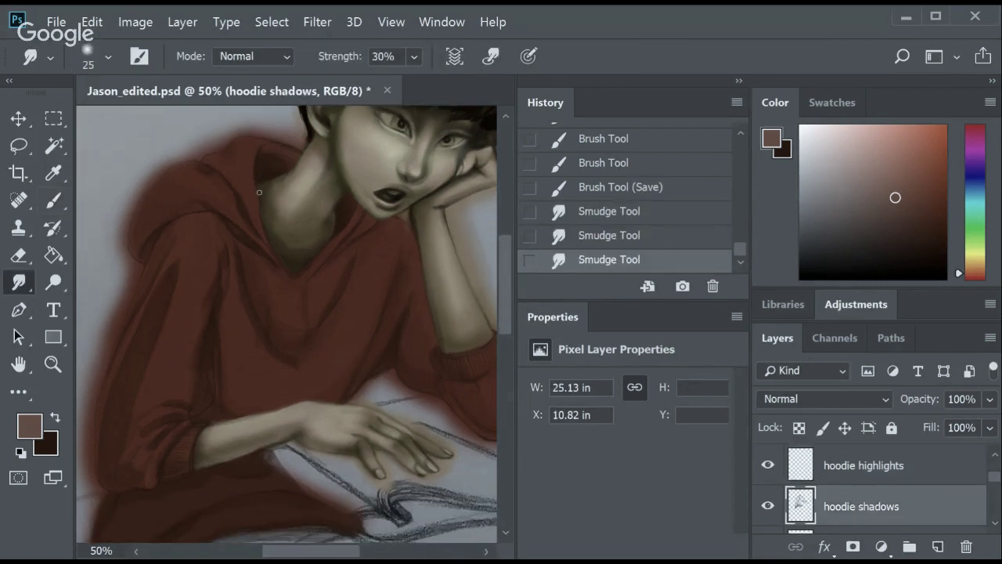
drag(259, 168, 302, 282)
Enlarge the smudge brush to 35, select the base hoodie layer, and save.
ctrl+click(288, 260)
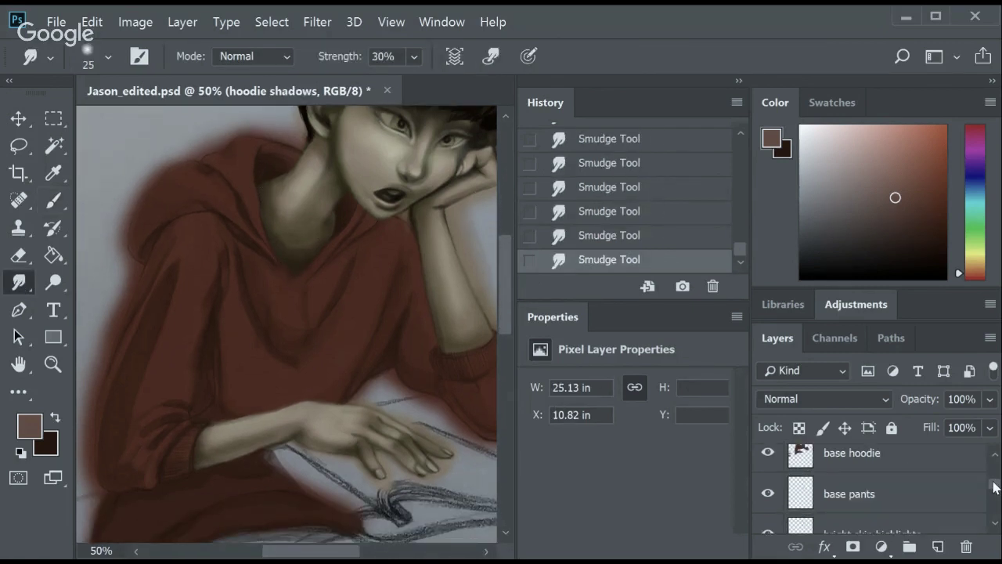
key(bracketright)
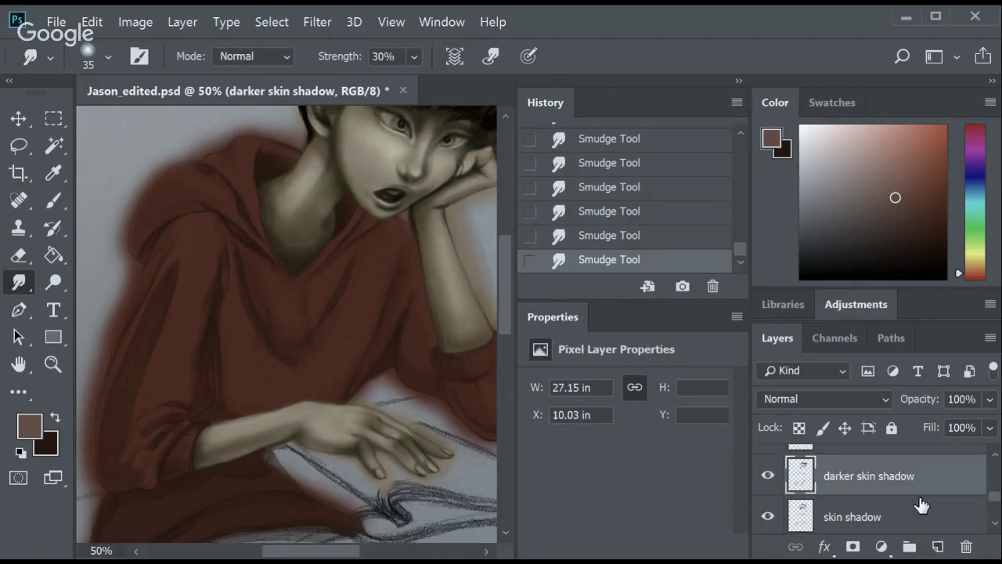
click(922, 506)
ctrl+click(286, 257)
ctrl+click(292, 274)
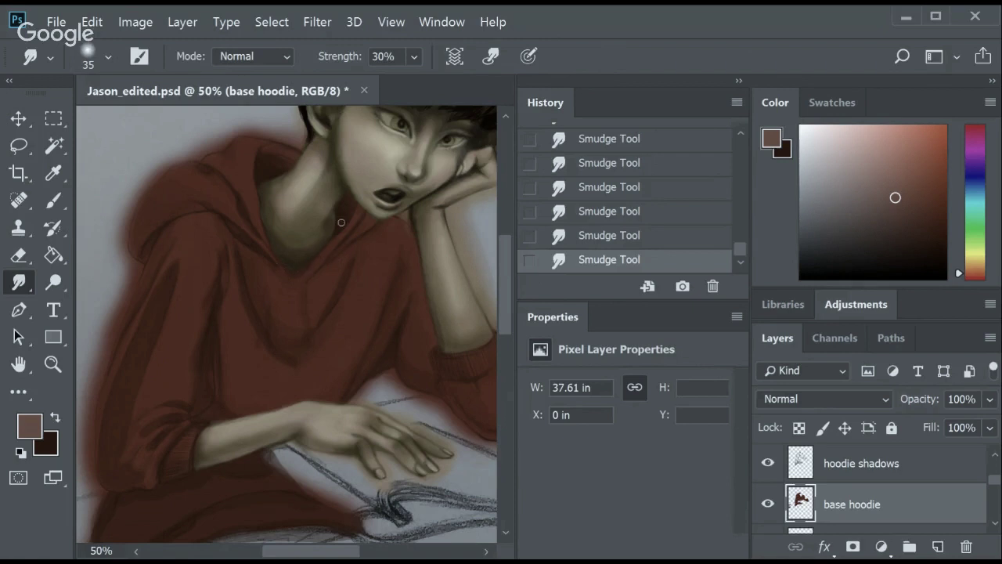
key(ctrl+s)
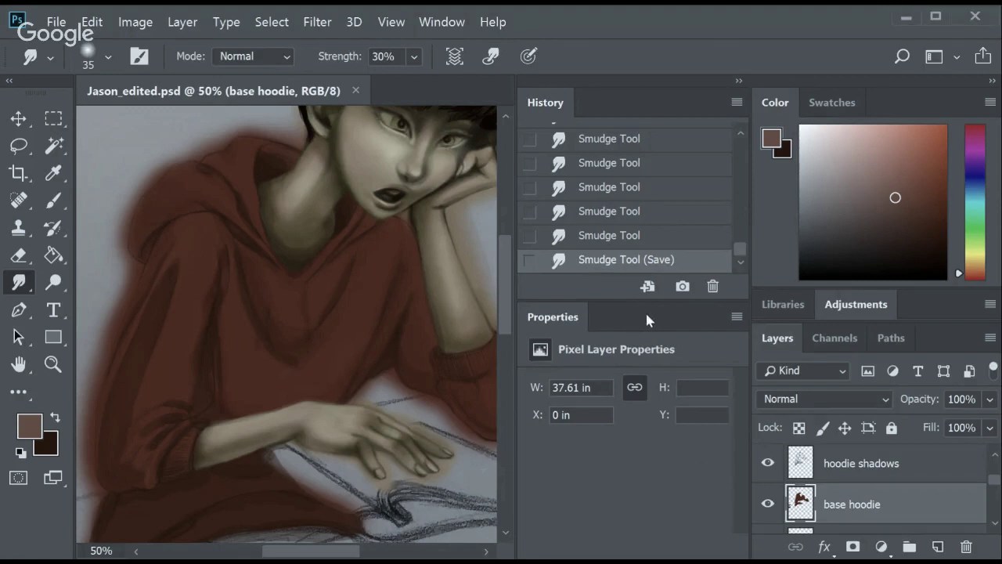
Scroll the canvas down and back up to review the smudged red hoodie base.
drag(508, 250, 505, 340)
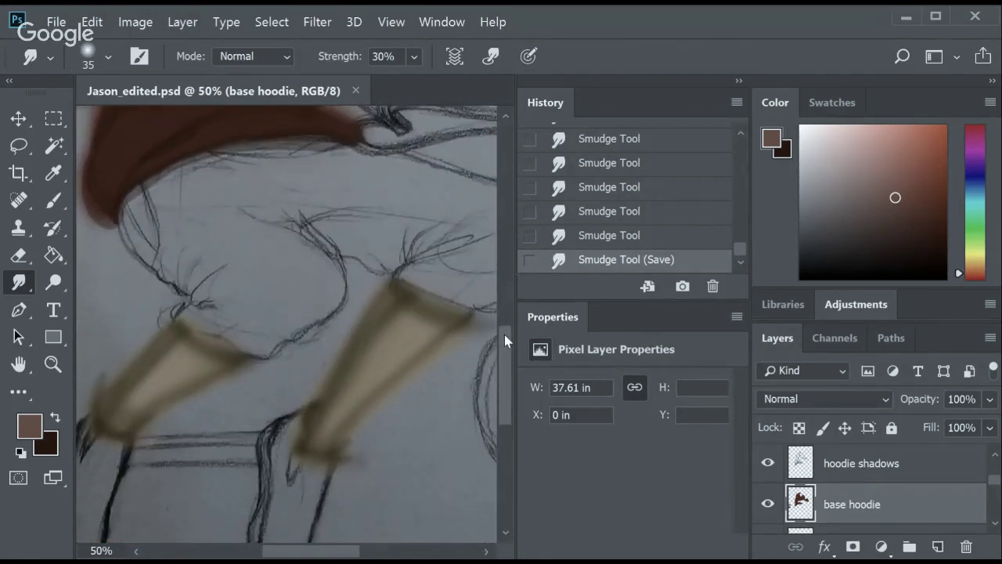
drag(505, 341, 506, 255)
scroll(924, 481, up, 1)
On the hoodie highlights layer, paint faint shoulder highlights with a soft brush at 19% opacity.
click(932, 474)
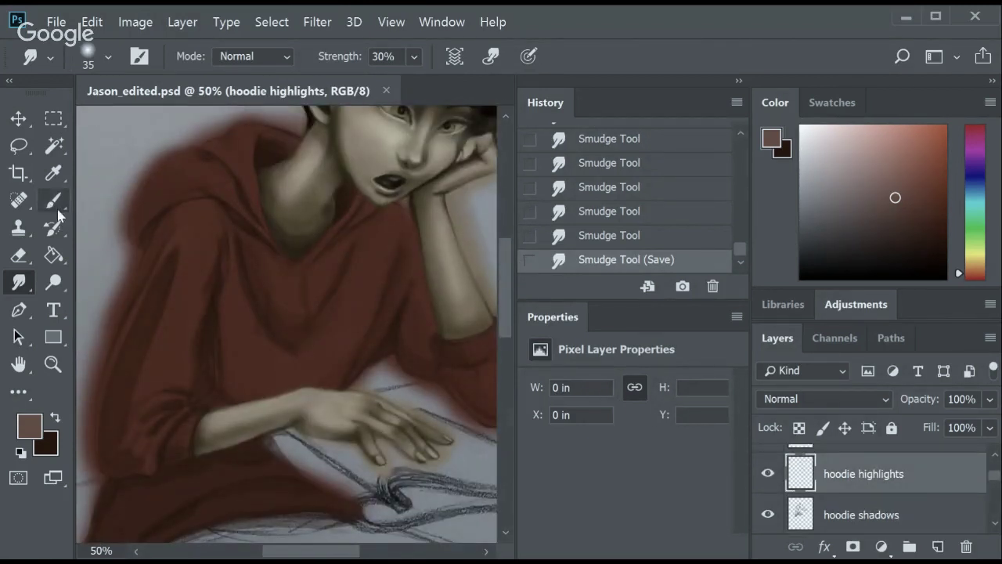
click(53, 201)
drag(206, 206, 276, 192)
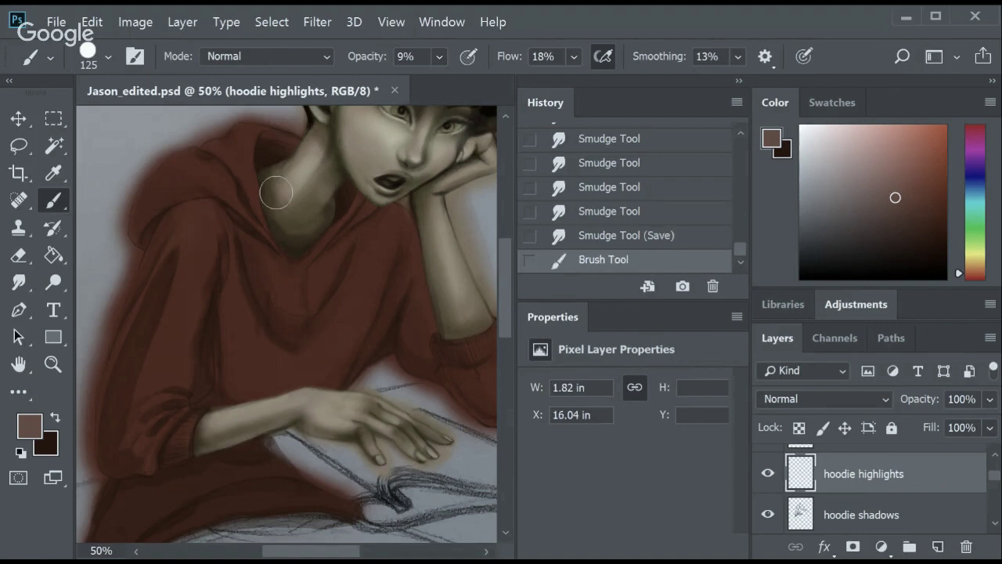
key(ctrl+z)
key(1)
key(9)
mouse_move(190, 242)
mouse_down()
mouse_move(205, 206)
mouse_move(269, 183)
mouse_move(210, 218)
mouse_up()
drag(211, 218, 217, 249)
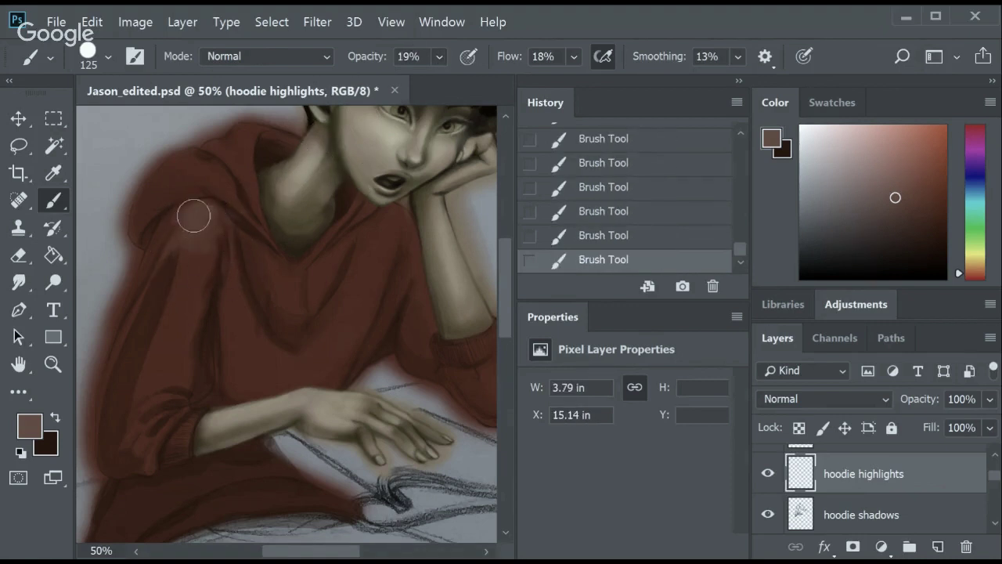
key(bracketright)
key(bracketright)
key(bracketright)
key(bracketright)
key(bracketright)
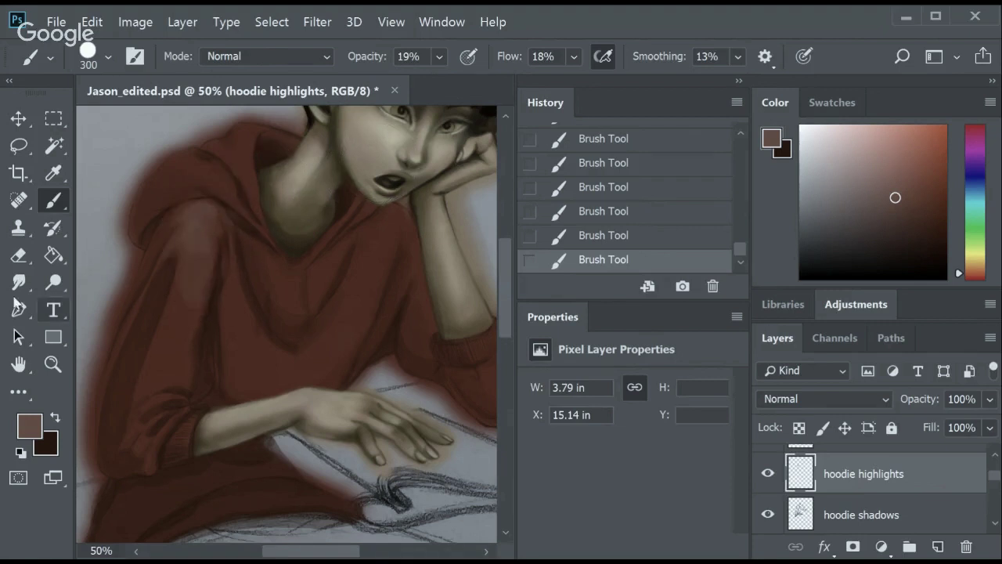
Smudge the shoulder highlight strokes into the red hoodie.
click(18, 282)
drag(197, 217, 276, 200)
scroll(223, 278, up, 3)
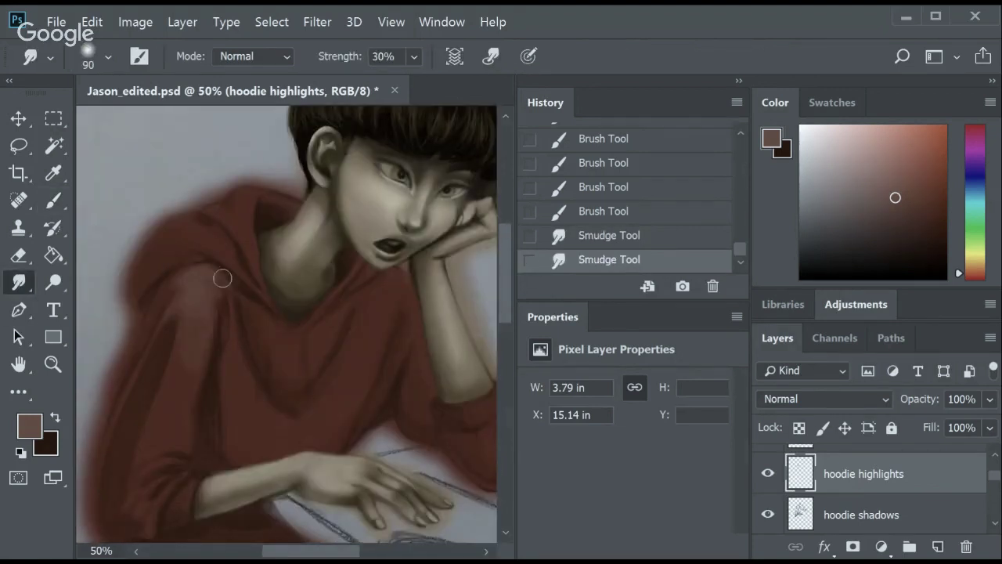
mouse_move(223, 278)
mouse_down()
mouse_move(211, 287)
mouse_move(205, 276)
mouse_up()
drag(205, 276, 216, 282)
mouse_move(216, 282)
mouse_down()
mouse_move(221, 271)
mouse_move(190, 280)
mouse_move(212, 349)
mouse_up()
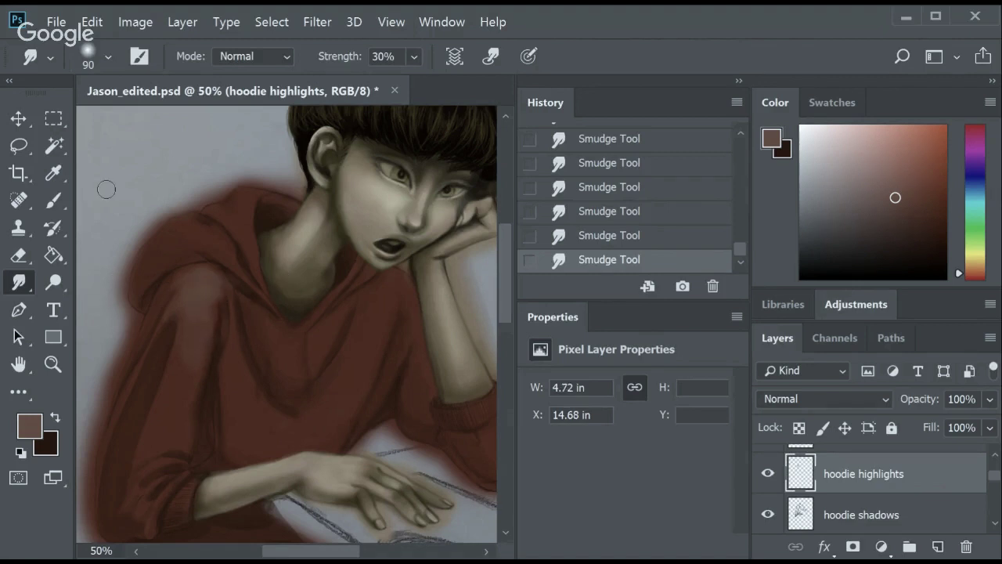
Brush highlights near the top of the hood, undoing and redoing to compare.
click(53, 200)
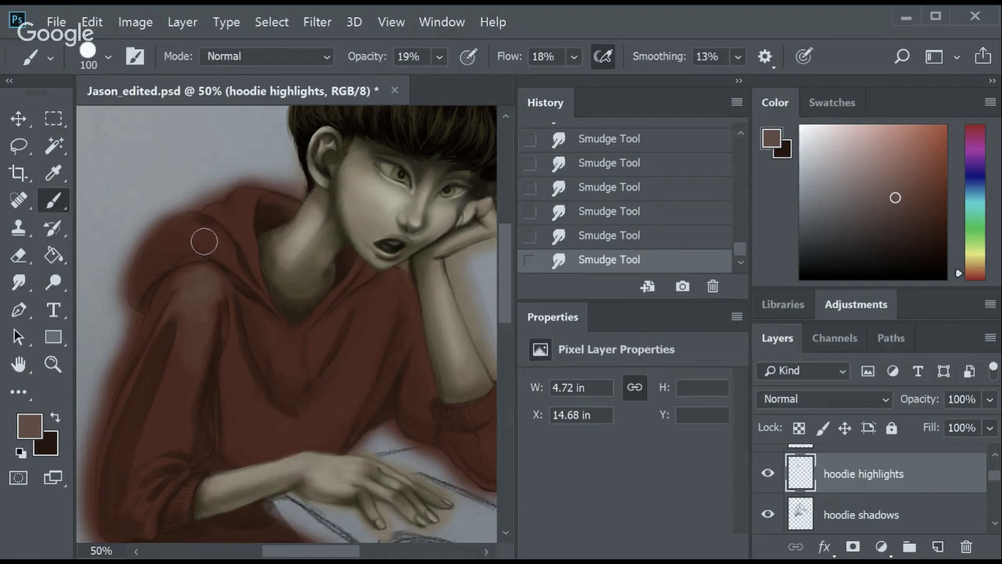
mouse_move(240, 201)
mouse_down()
mouse_move(270, 200)
mouse_move(234, 201)
mouse_up()
mouse_move(228, 202)
mouse_down()
mouse_move(217, 217)
mouse_move(235, 220)
mouse_up()
drag(239, 220, 252, 218)
key([)
key([)
key([)
key(])
key(])
key(])
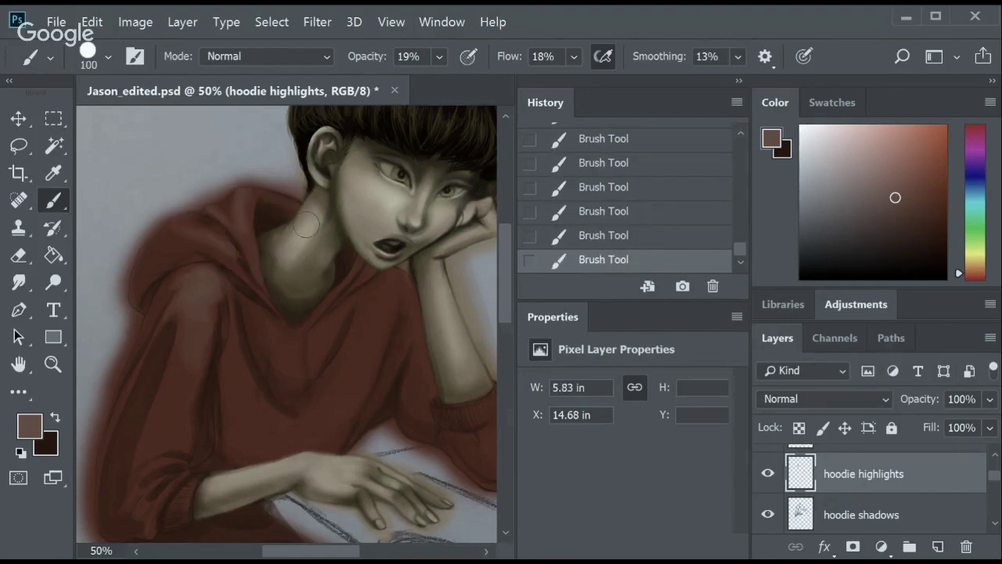
key(ctrl+z)
key(ctrl+z)
key(ctrl+z)
key(ctrl+shift+z)
key(ctrl+shift+z)
key(ctrl+shift+z)
Resize the brush between 20 and 125 while refining the hood highlights.
scroll(505, 239, down, 2)
key([)
key([)
key([)
key(bracketleft)
key(bracketleft)
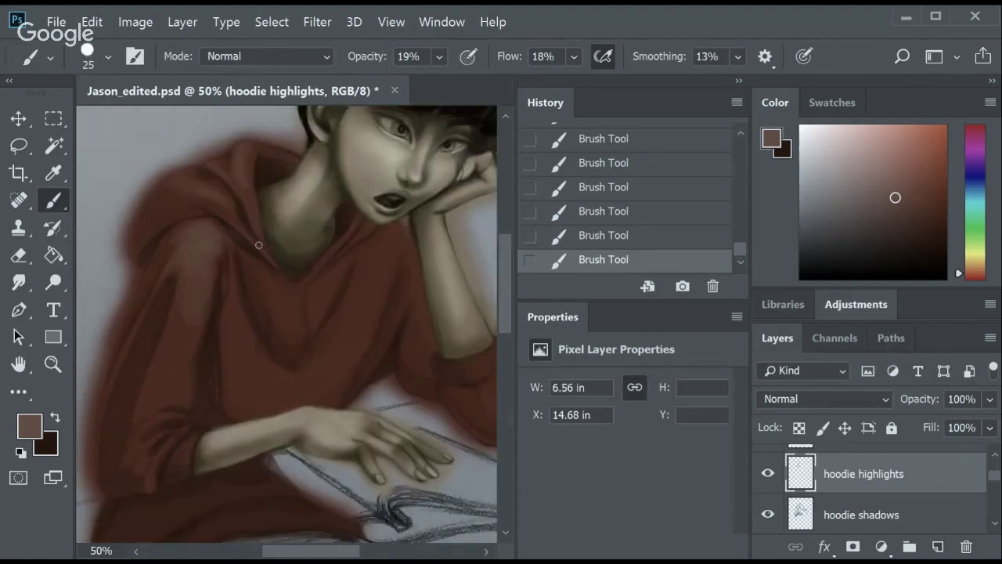
key(bracketright)
key(bracketright)
key(bracketright)
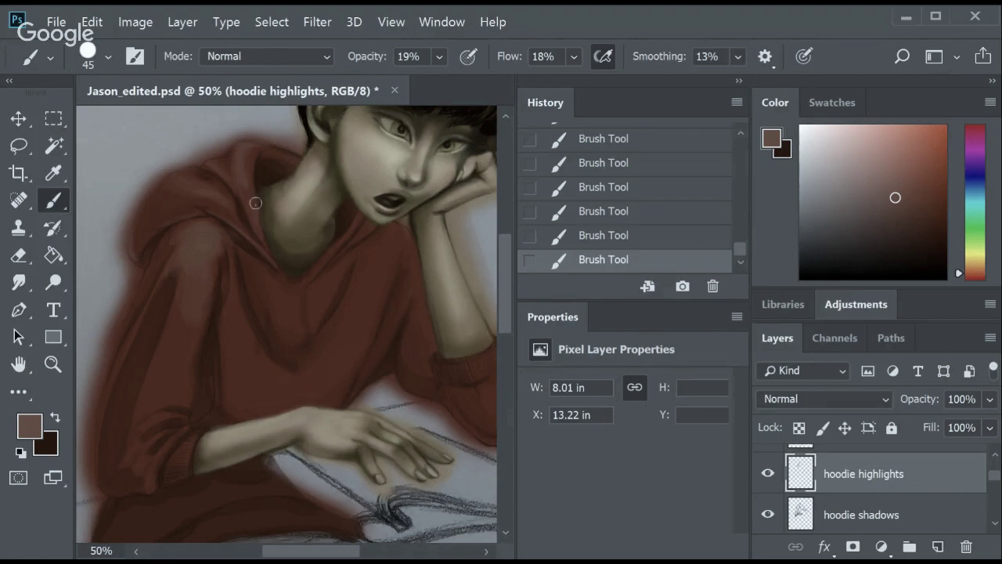
key(bracketleft)
key(bracketleft)
key(bracketleft)
scroll(501, 251, up, 2)
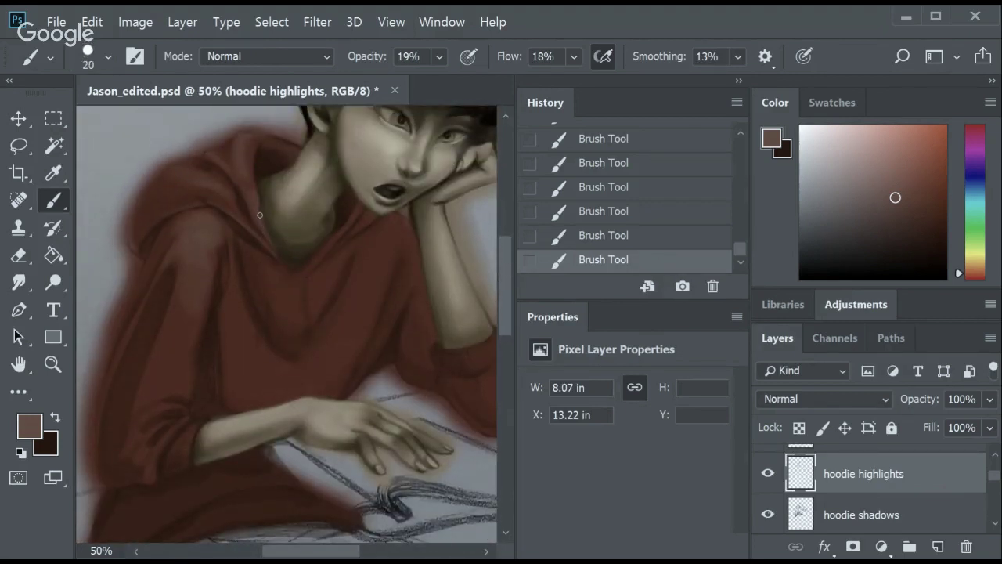
key(bracketright)
key(bracketright)
key(bracketright)
key(bracketright)
key(bracketright)
key(bracketright)
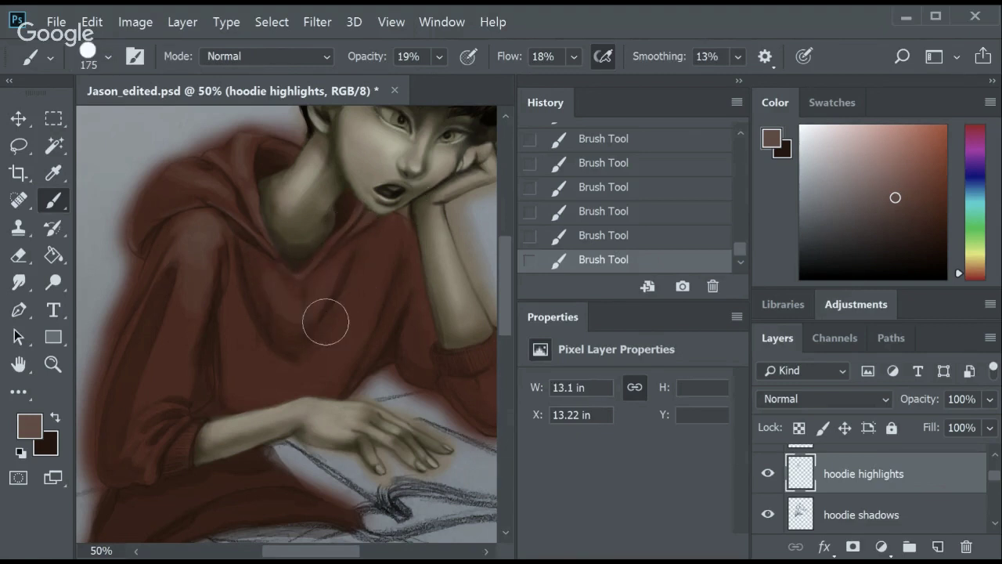
key(bracketright)
key(bracketright)
key(bracketright)
key(bracketright)
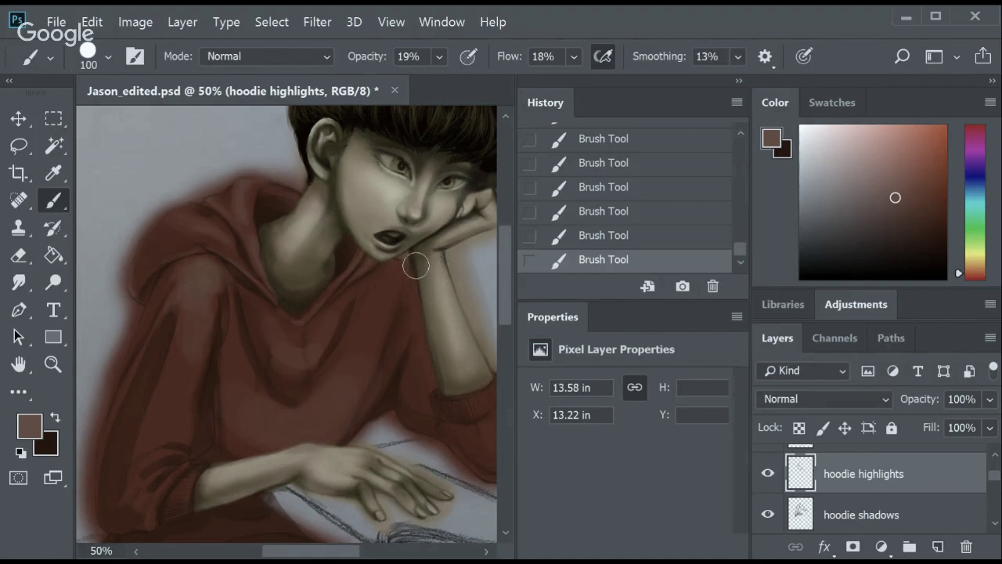
key(bracketright)
key(bracketleft)
key(bracketleft)
key(bracketleft)
Pan down to the sleeve with a size-90 brush and compare an earlier History state.
scroll(313, 313, down, 3)
key(bracketright)
key(bracketright)
key(bracketright)
scroll(439, 235, down, 2)
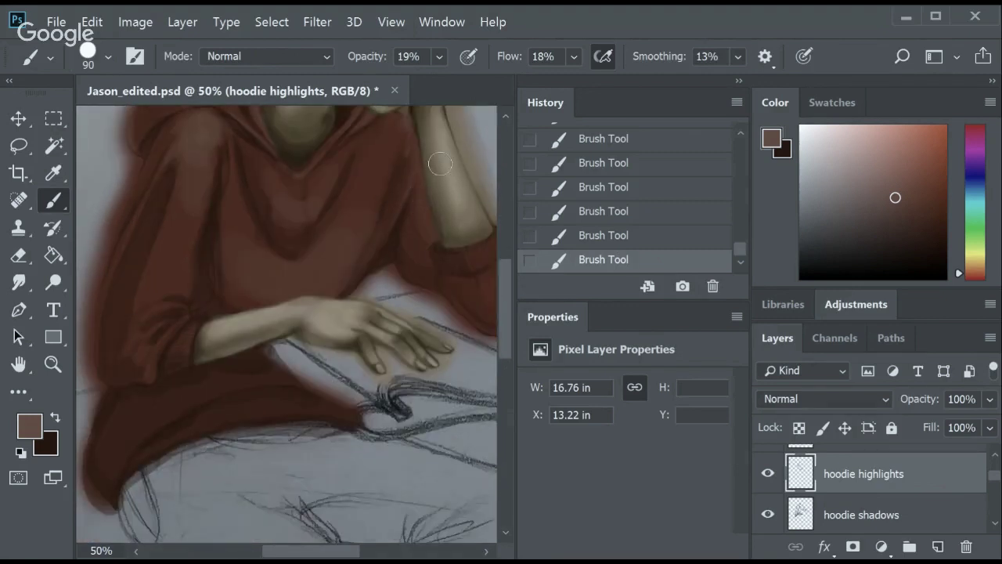
click(595, 212)
click(595, 259)
scroll(310, 540, right, 2)
Paint sleeve highlights with brush sizes 15–50, comparing earlier History states to the latest.
key(bracketleft)
key(bracketleft)
key(bracketleft)
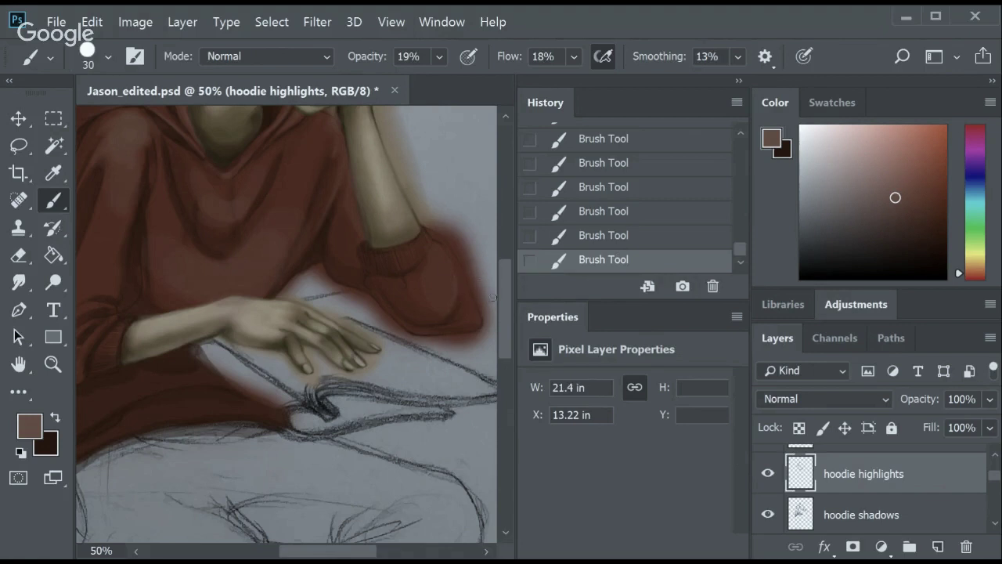
key(bracketright)
key(bracketright)
key(bracketleft)
key(bracketleft)
key(bracketleft)
key(bracketright)
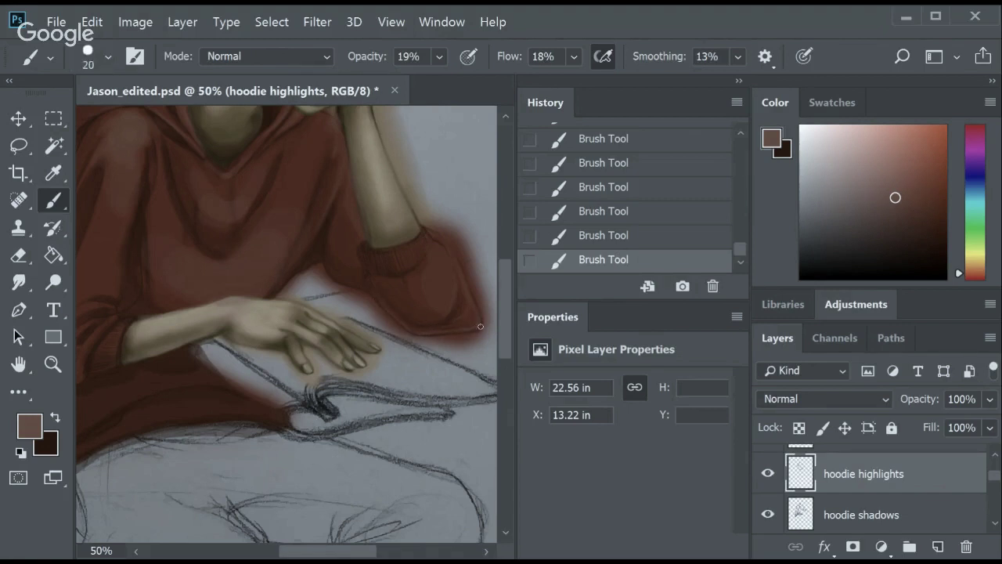
scroll(400, 398, up, 3)
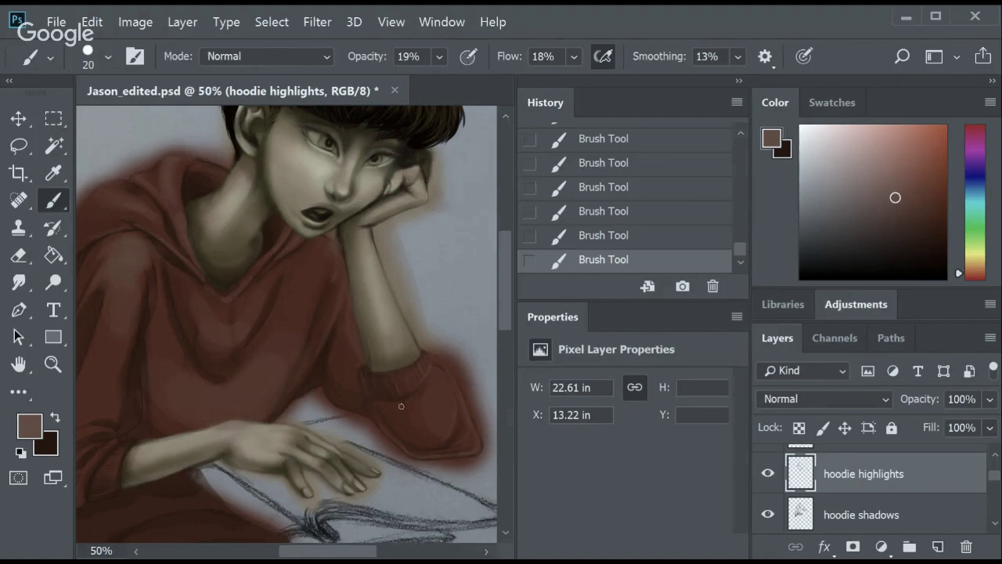
click(595, 162)
click(598, 143)
click(603, 259)
click(571, 210)
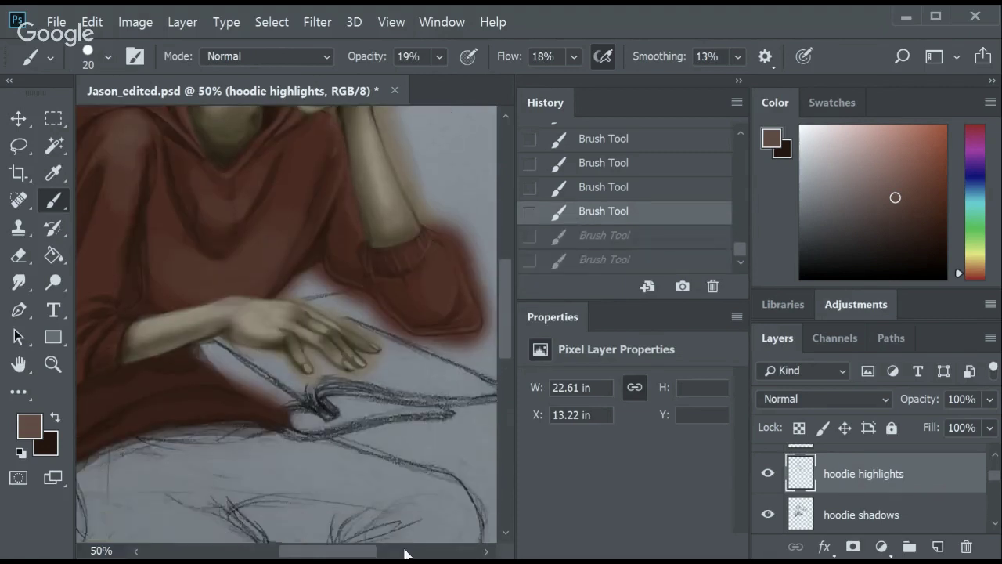
click(603, 260)
Check lower-fold highlights with undo/redo, adjusting the brush between 30, 60 and 20.
key(bracketright)
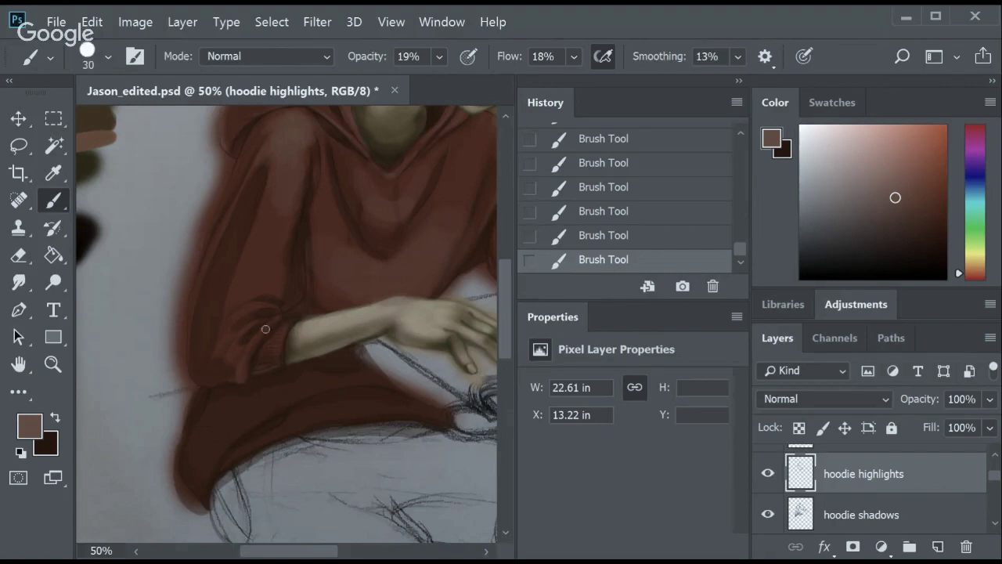
key(ctrl+z)
key(ctrl+z)
key(bracketright)
key(bracketright)
key(bracketright)
key(ctrl+shift+z)
key(ctrl+shift+z)
scroll(512, 286, up, 3)
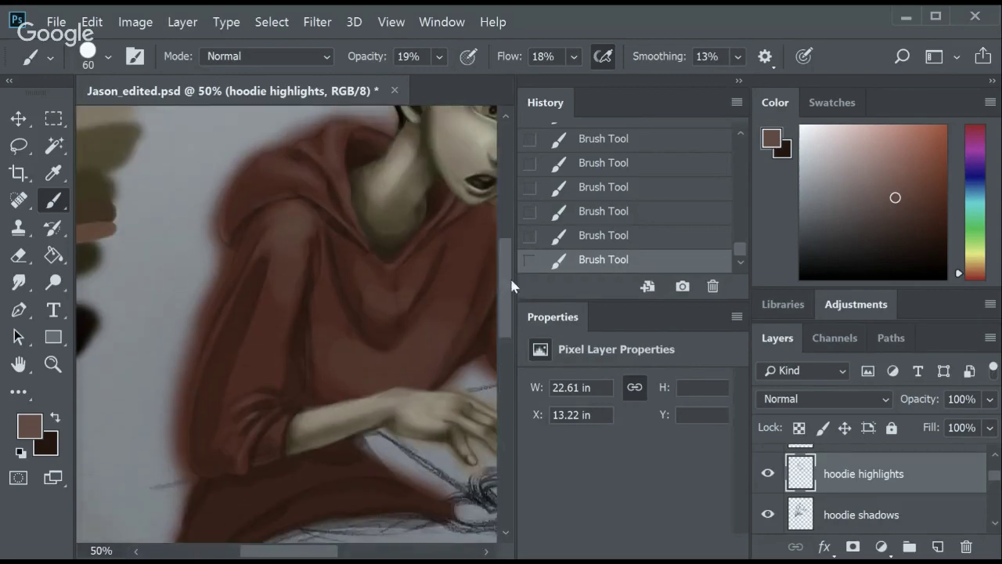
scroll(509, 305, right, 2)
scroll(509, 307, down, 1)
scroll(512, 313, up, 1)
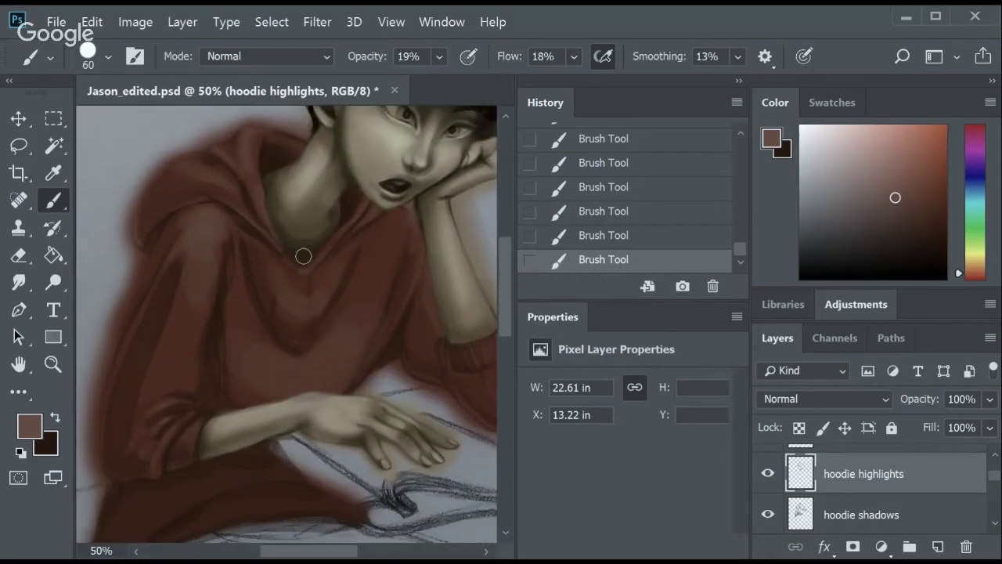
key(bracketleft)
key(bracketleft)
key(bracketleft)
Partly erase the sleeve and hood highlight strokes with the Eraser at 75% opacity.
key(e)
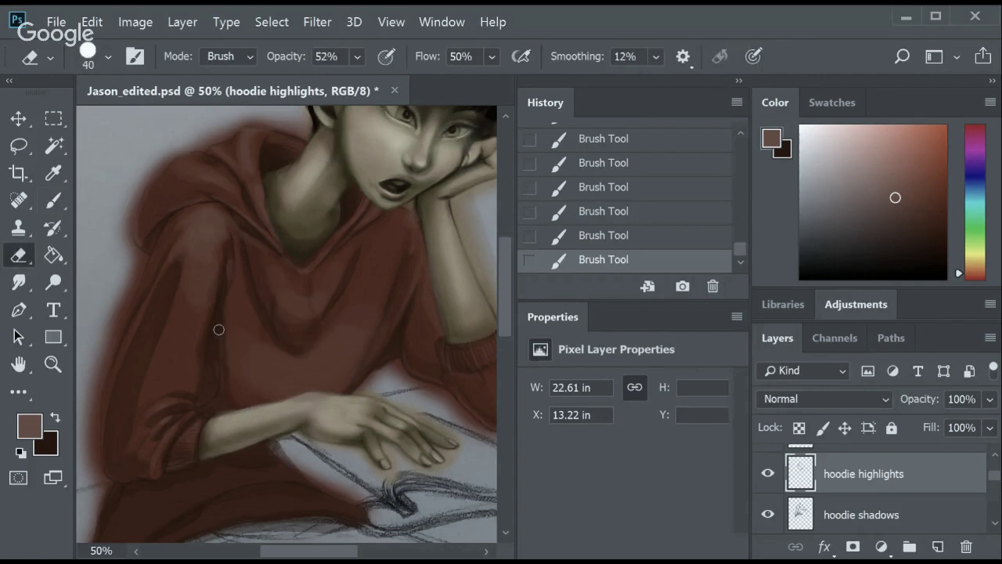
click(220, 328)
key(7)
key(5)
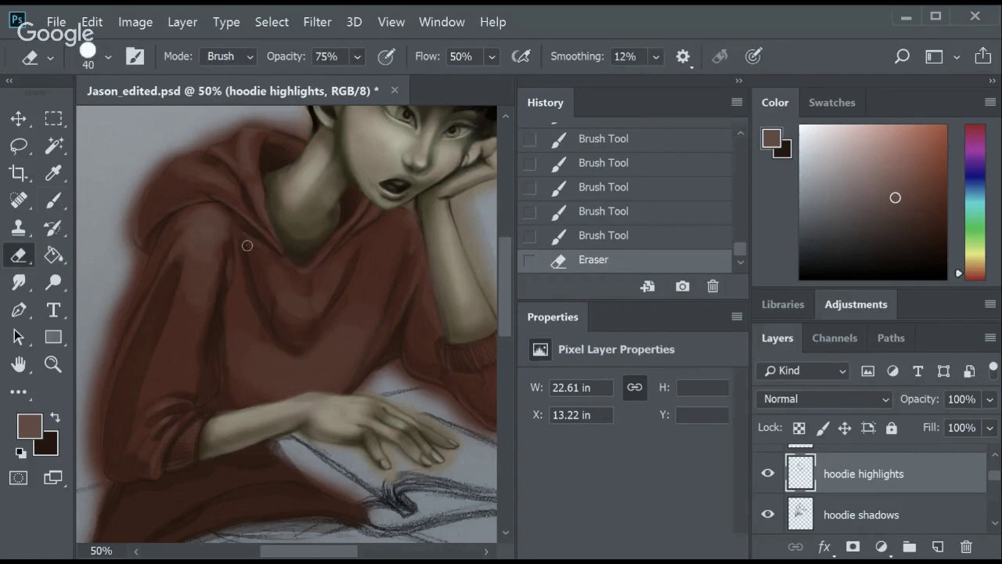
click(247, 245)
Zoom out to the whole figure and smudge the chest highlights smooth.
key(r)
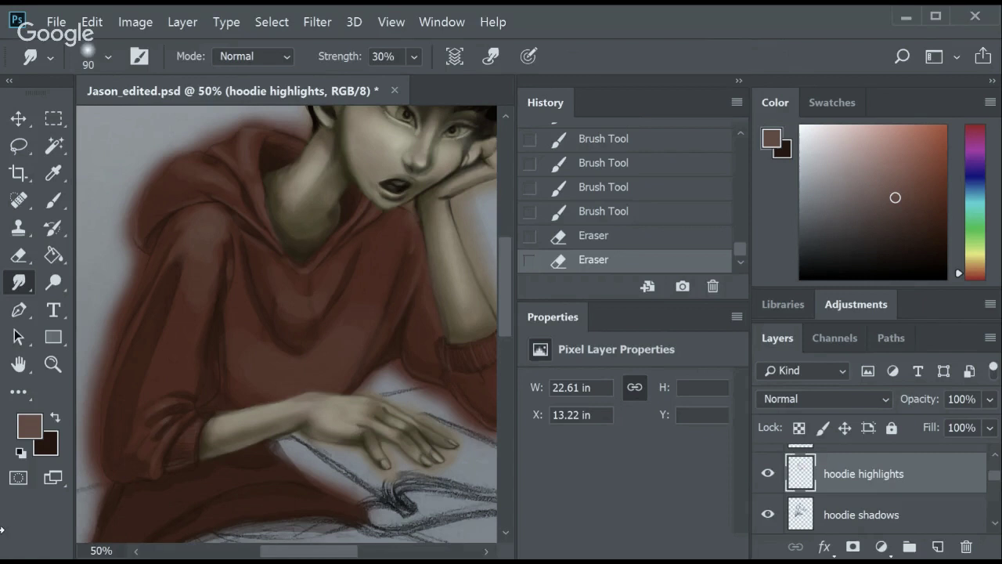
key(z)
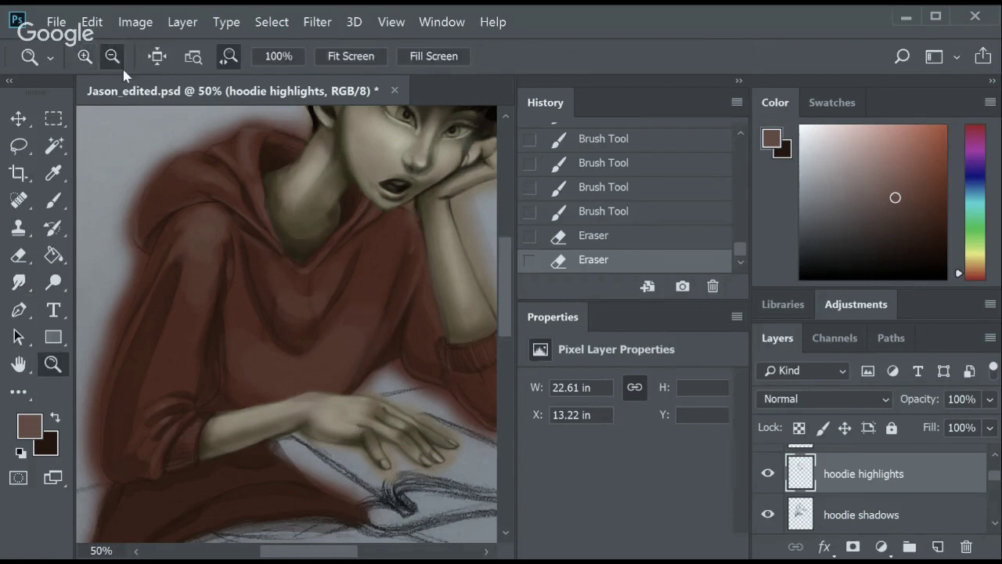
click(112, 55)
scroll(497, 280, down, 3)
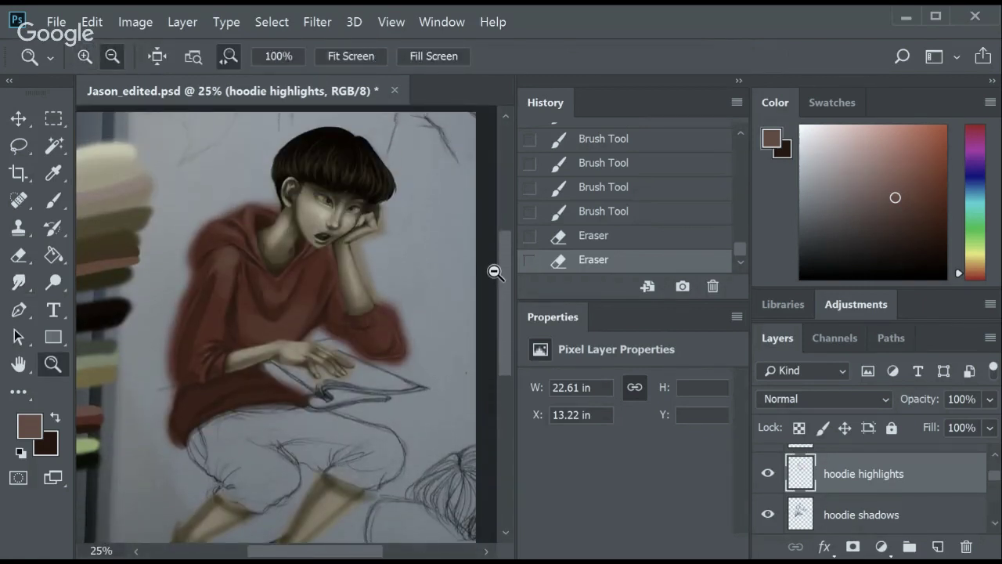
key(r)
drag(296, 316, 312, 283)
drag(309, 291, 320, 260)
mouse_move(314, 268)
mouse_down()
mouse_move(315, 250)
mouse_move(270, 274)
mouse_up()
drag(276, 270, 252, 285)
drag(262, 276, 251, 282)
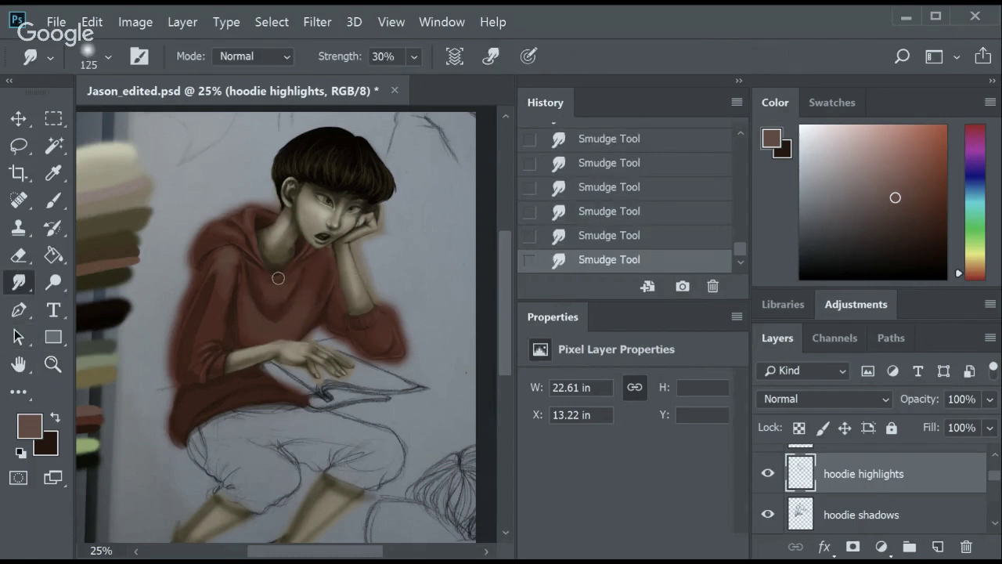
Smudge the right sleeve edge with the smudge brush sized between 100 and 150.
key(bracketleft)
key(bracketleft)
key(bracketleft)
key(bracketright)
key(bracketright)
mouse_move(376, 347)
mouse_down()
mouse_move(394, 354)
mouse_move(358, 331)
mouse_move(403, 347)
mouse_move(395, 353)
mouse_up()
key(bracketleft)
key(bracketleft)
Paint highlight strokes along the hood edge and smudge them in.
scroll(502, 292, down, 2)
key(b)
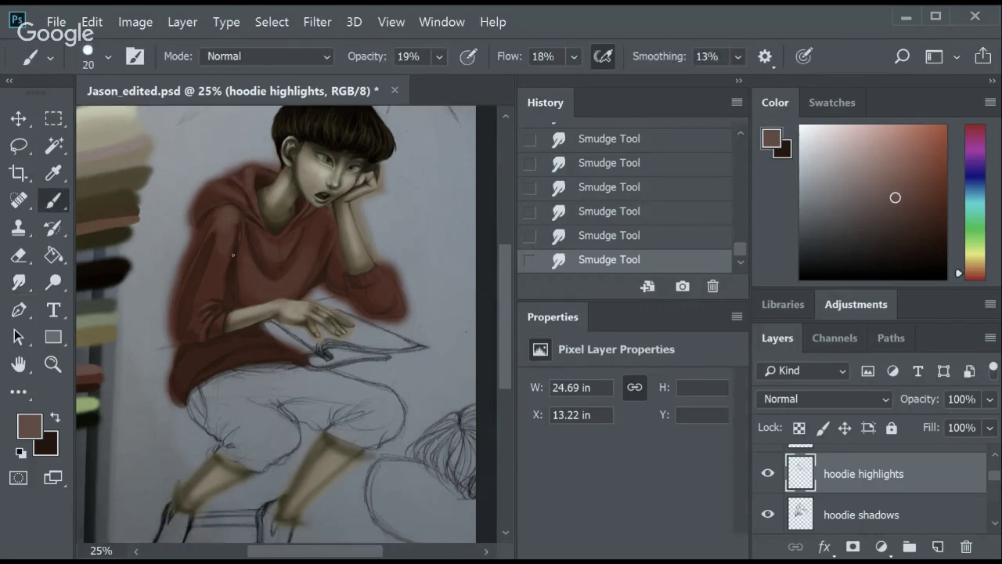
mouse_move(204, 235)
mouse_down()
mouse_move(196, 282)
mouse_move(192, 274)
mouse_up()
drag(202, 235, 196, 266)
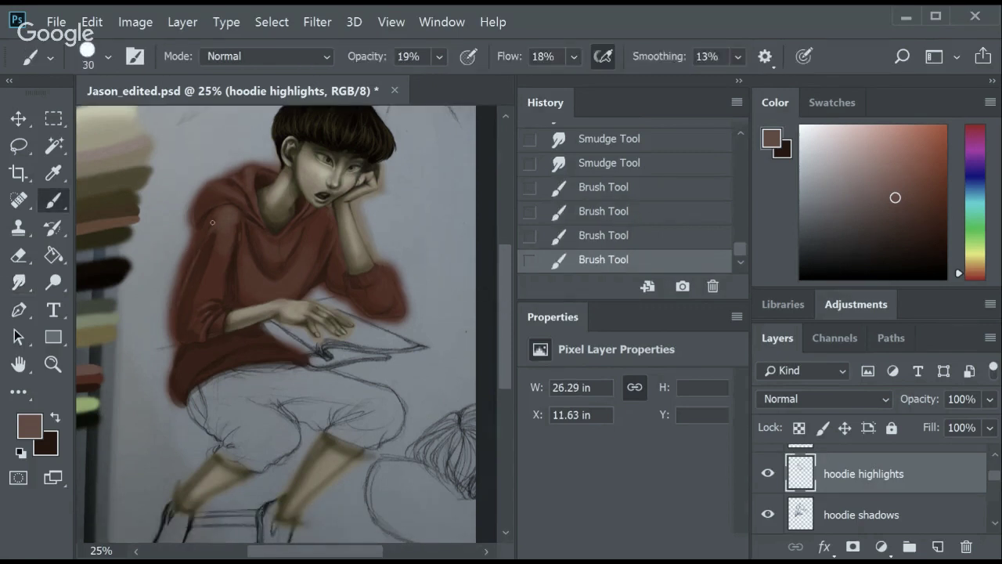
drag(209, 225, 181, 273)
key(r)
drag(188, 260, 181, 273)
drag(188, 260, 180, 271)
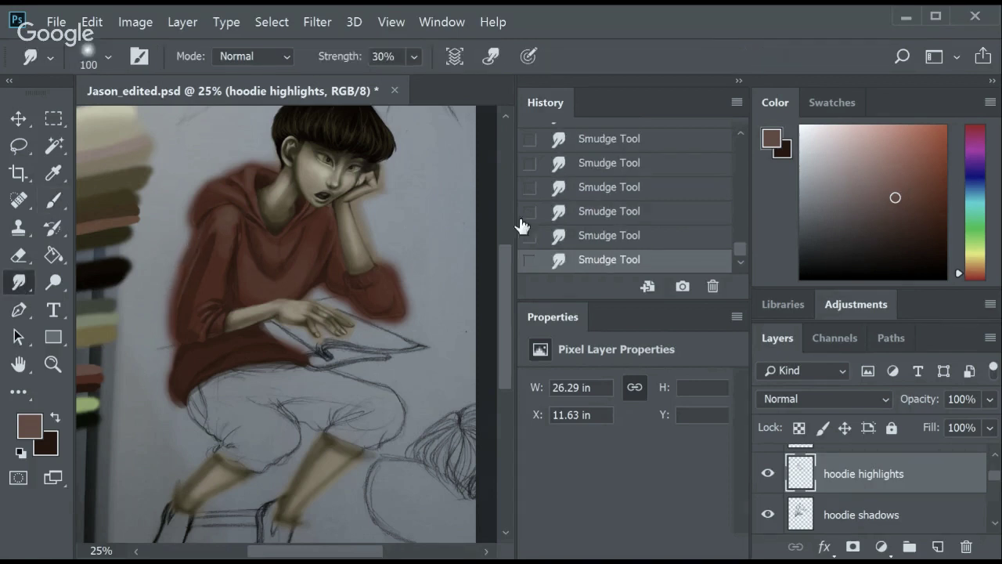
Paint faint neckline highlights, comparing with undo/redo, and set the brush to 40.
scroll(508, 273, down, 2)
key(b)
mouse_move(270, 194)
mouse_down()
mouse_move(290, 238)
mouse_move(301, 223)
mouse_up()
drag(302, 223, 327, 188)
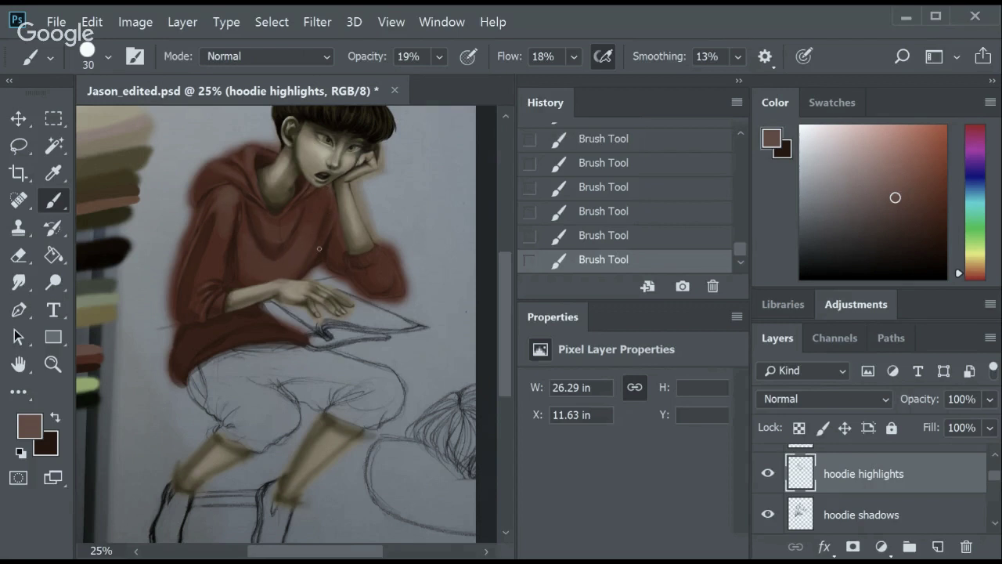
key(bracketleft)
scroll(505, 263, up, 2)
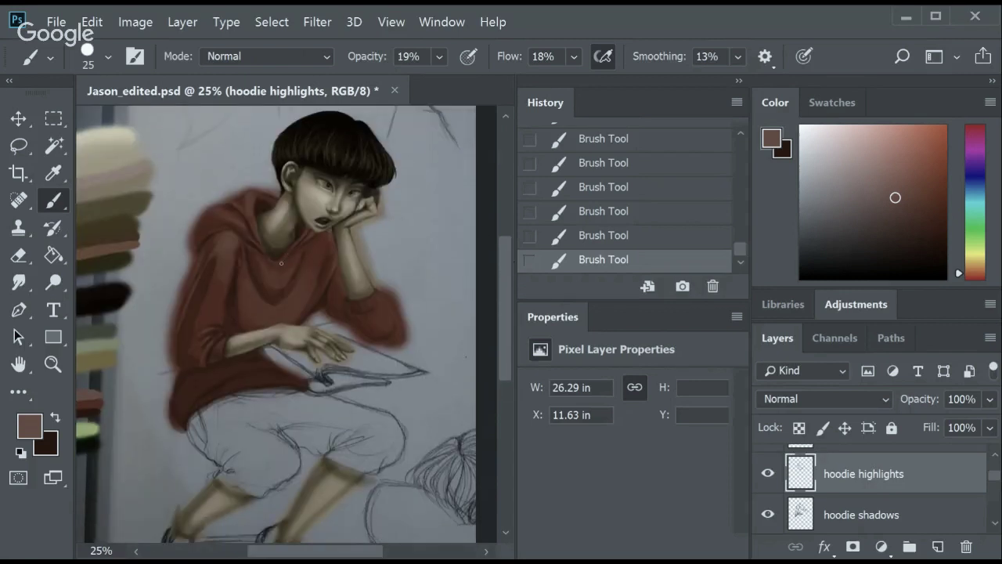
key(ctrl+alt+z)
key(ctrl+alt+z)
key(ctrl+shift+z)
key(ctrl+shift+z)
key(ctrl+alt+z)
key(ctrl+shift+z)
key(bracketright)
key(bracketright)
key(bracketright)
Smudge the shoulder highlights and erase excess highlight spots on the hoodie.
key(r)
drag(395, 310, 406, 303)
drag(406, 303, 409, 295)
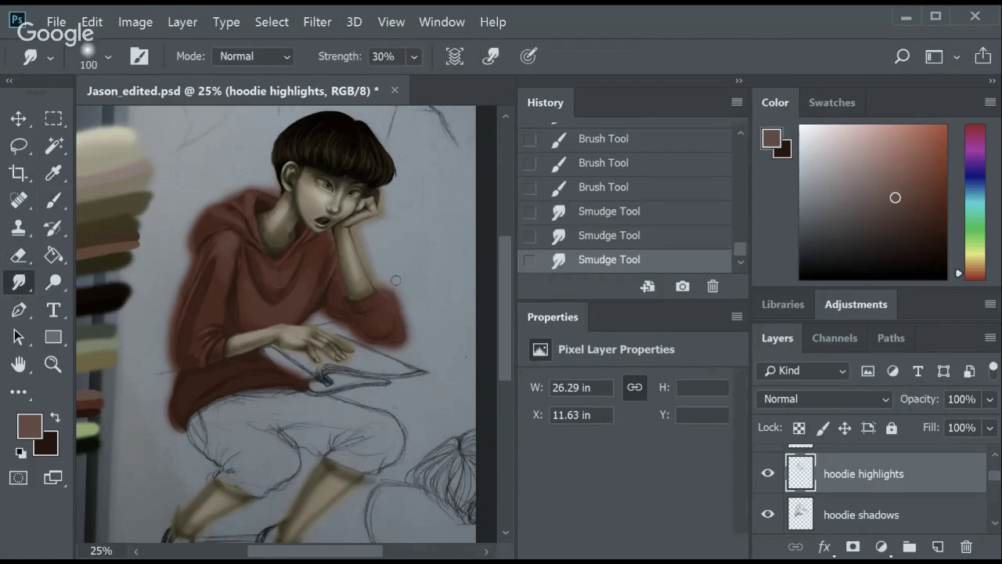
key(e)
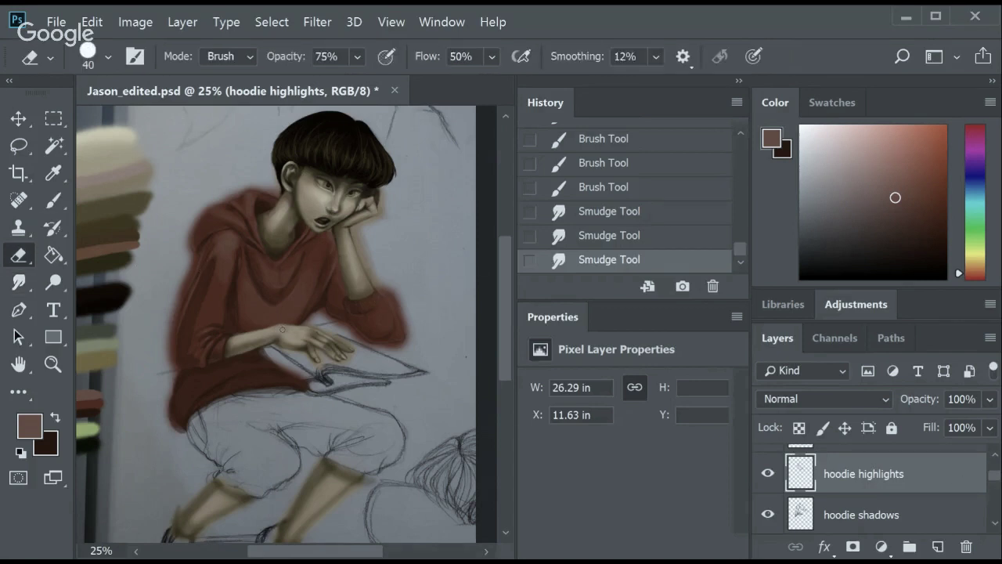
mouse_move(282, 329)
mouse_down()
mouse_move(294, 328)
mouse_move(245, 343)
mouse_up()
click(329, 284)
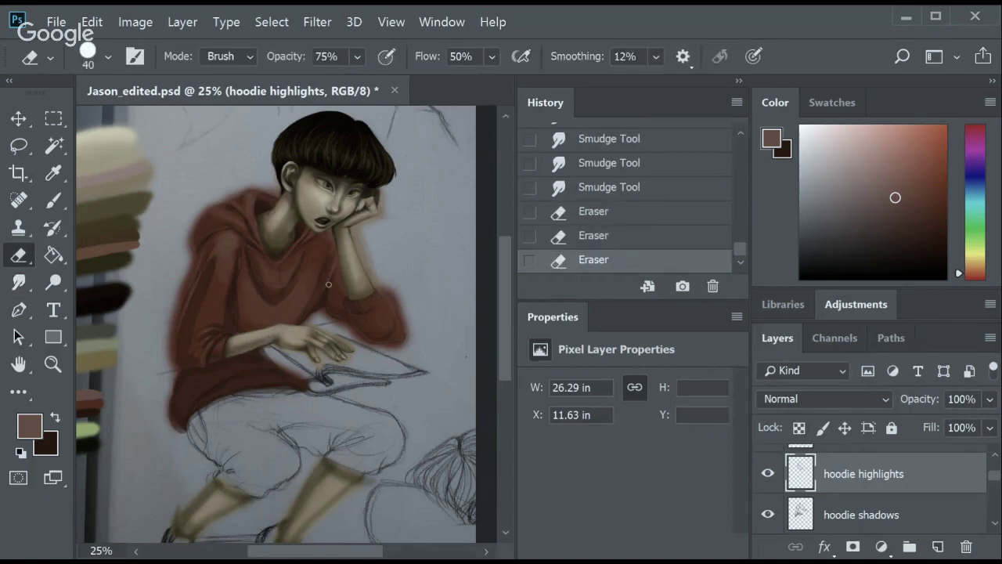
Add a broad highlight and small size-50 dabs across the hoodie near the neck.
key(b)
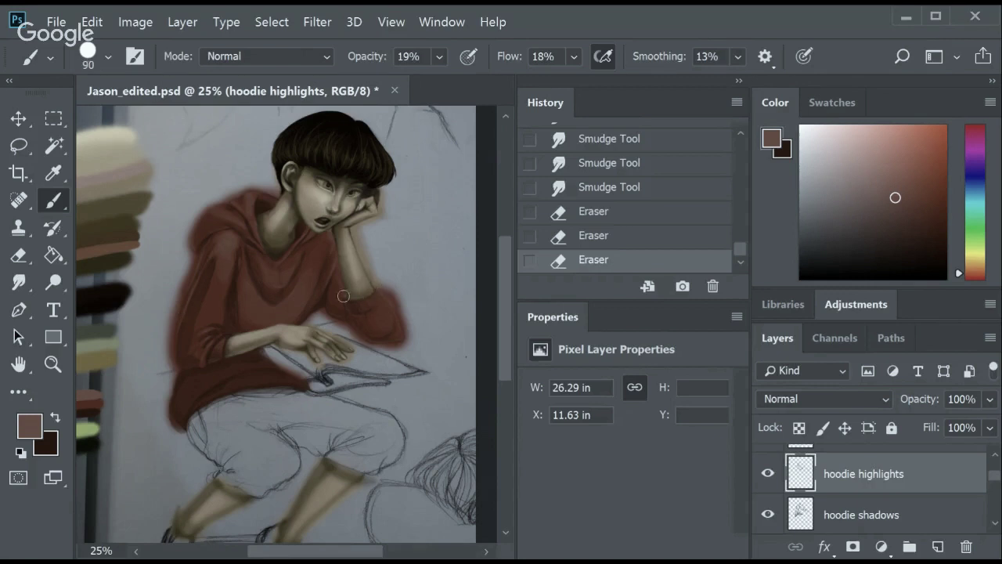
drag(343, 296, 357, 297)
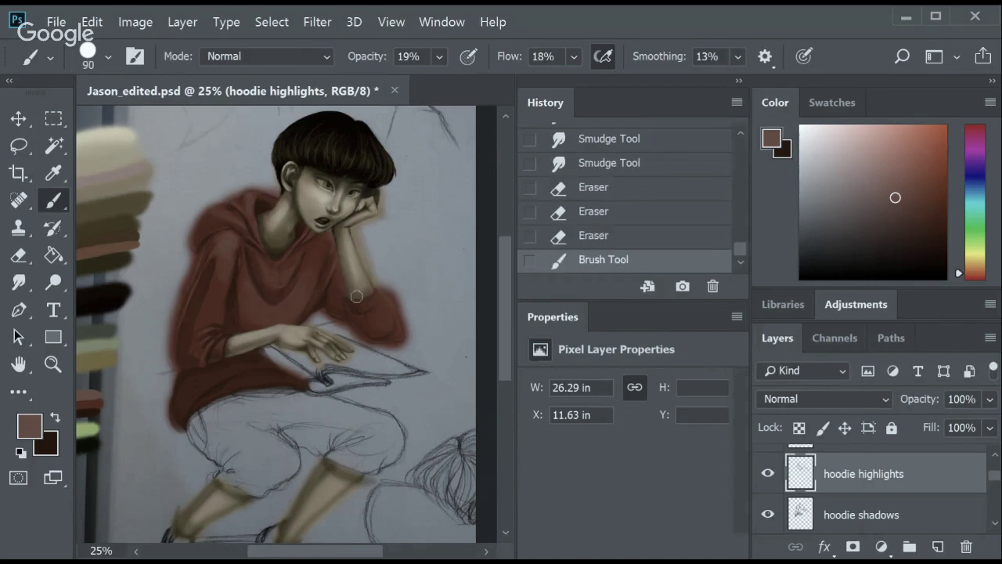
click(360, 295)
key(bracketleft)
key(bracketleft)
key(bracketleft)
click(388, 259)
click(392, 251)
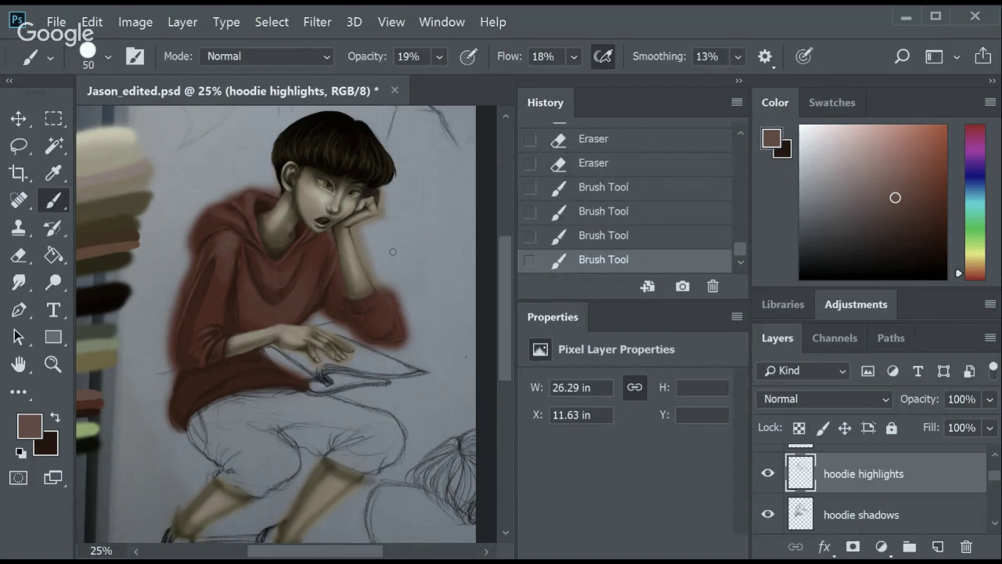
click(338, 240)
click(355, 236)
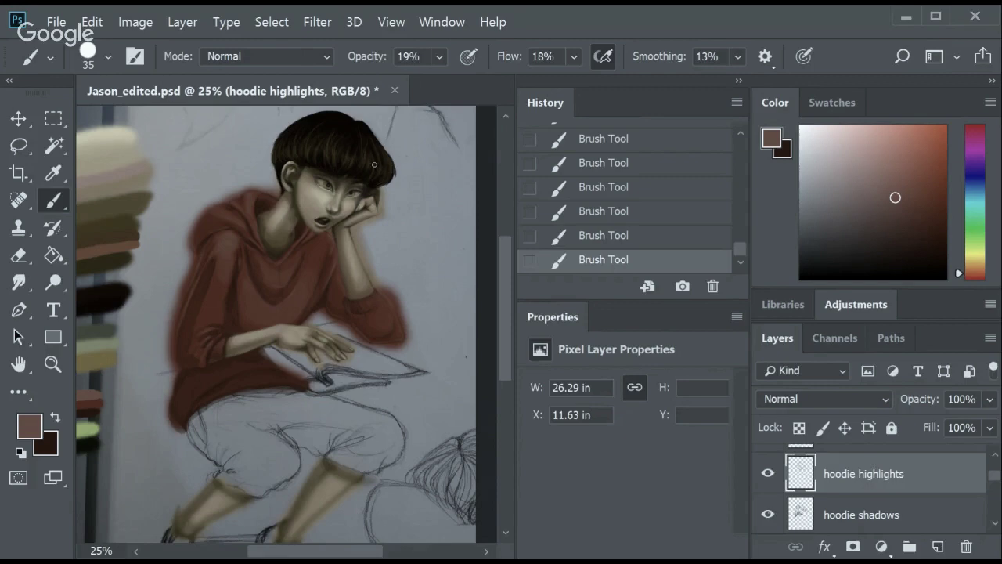
Zoom in to 50% on the face and save the painting.
key(z)
mouse_move(505, 290)
mouse_down()
mouse_move(508, 333)
mouse_move(501, 266)
mouse_up()
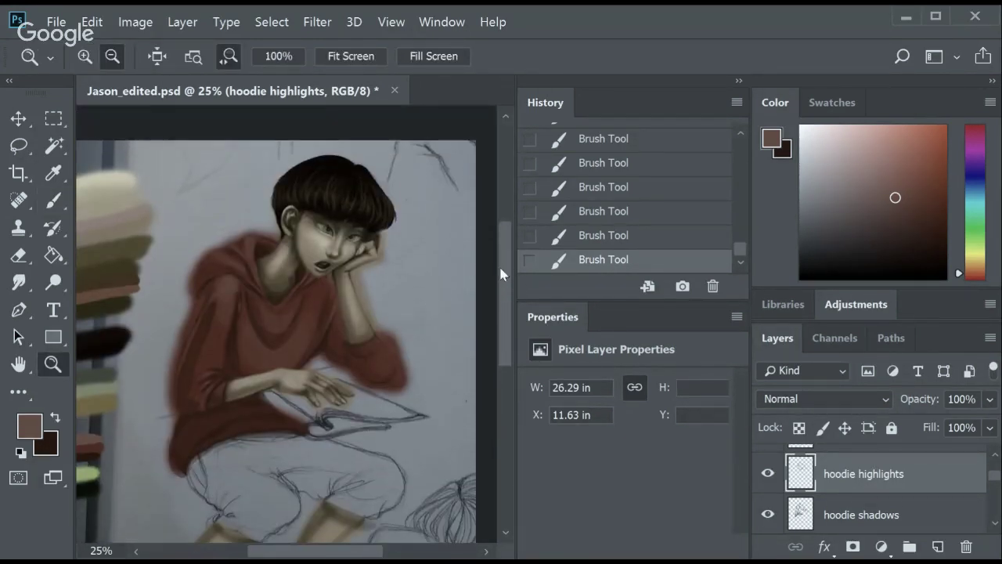
click(368, 260)
key(ctrl+s)
Smudge the neck shading at size 70, save again, and blend the hoodie shading.
key(r)
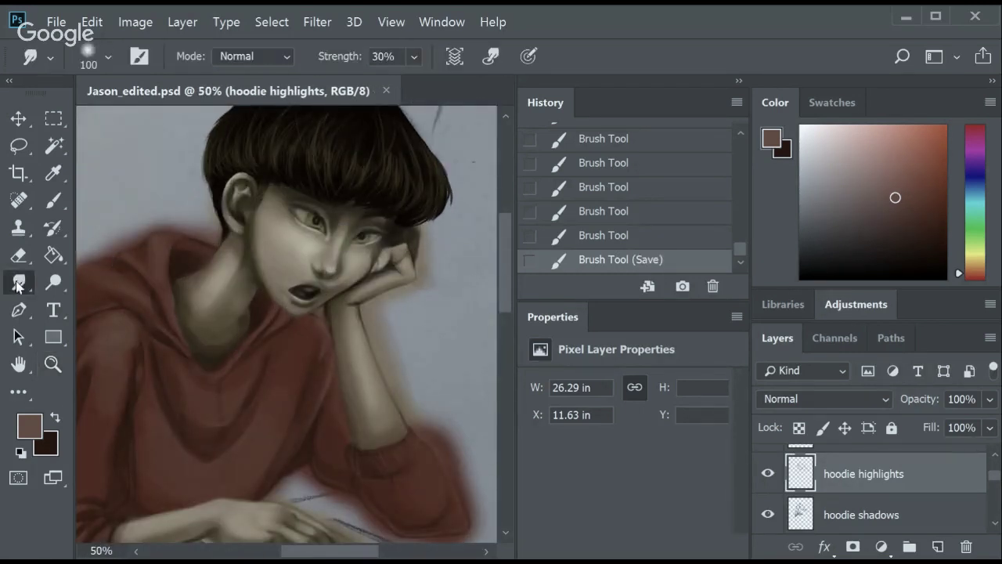
drag(193, 282, 223, 266)
drag(196, 286, 231, 259)
drag(204, 291, 231, 258)
key(bracketleft)
key(bracketleft)
key(bracketleft)
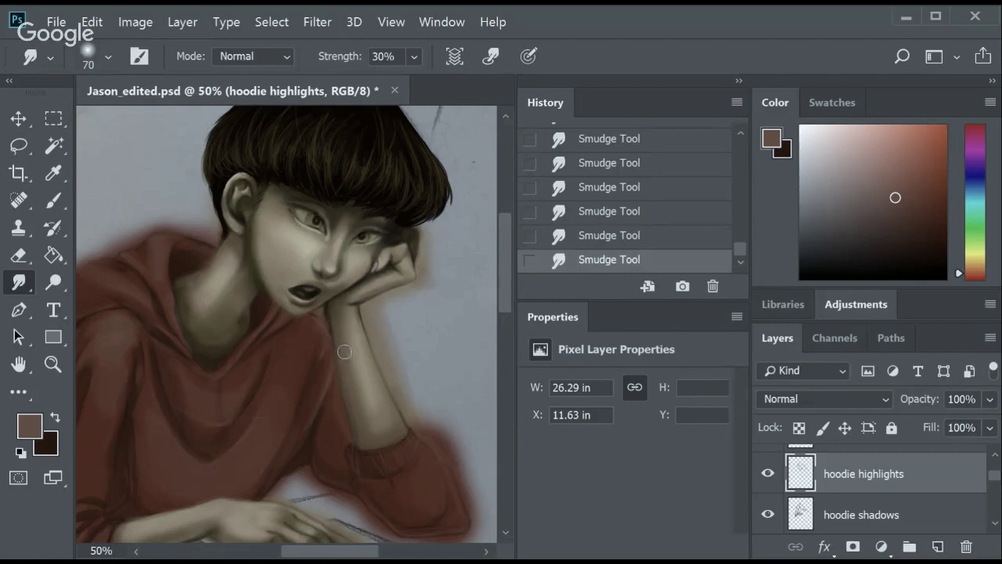
drag(505, 274, 505, 314)
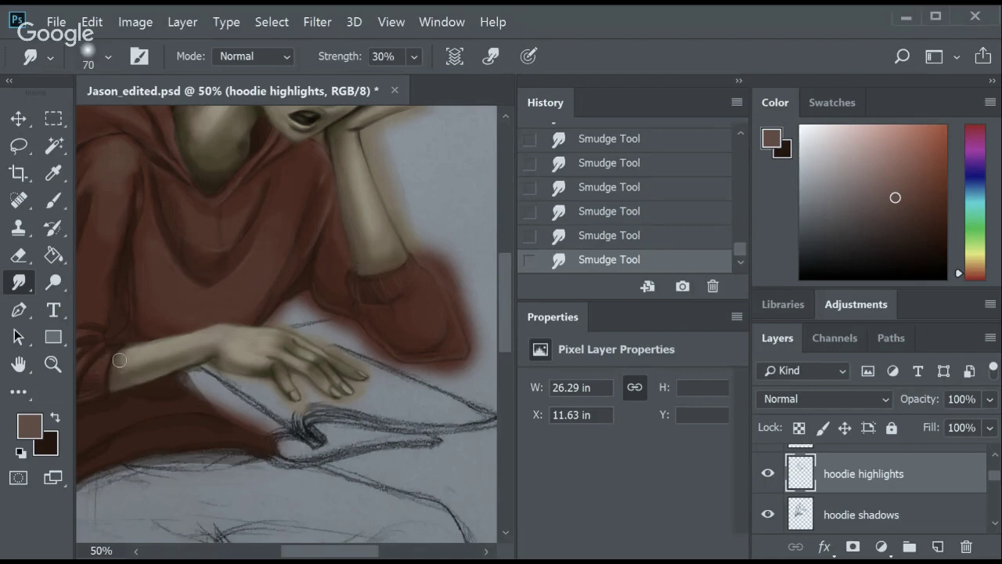
drag(511, 280, 511, 259)
drag(362, 552, 370, 552)
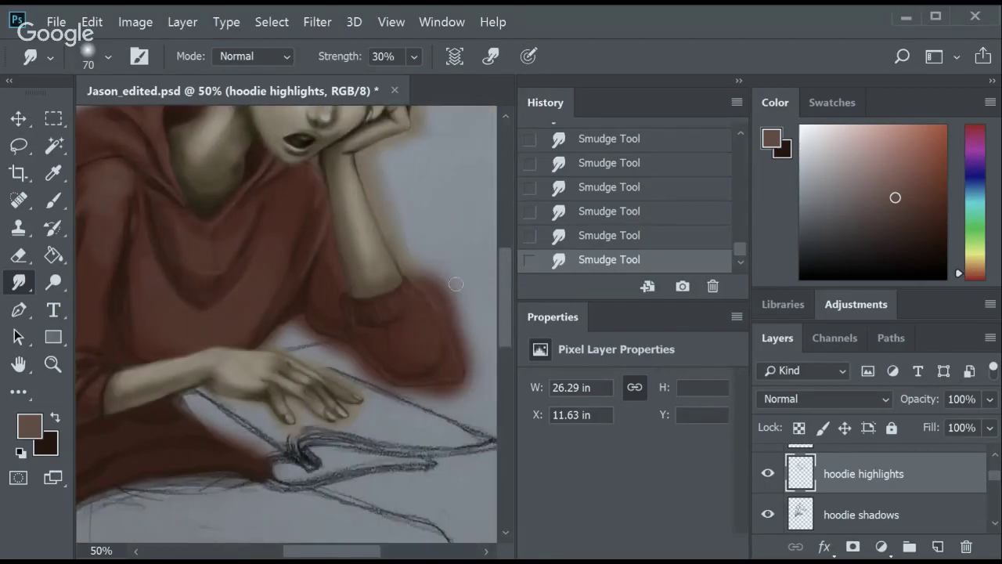
drag(511, 282, 511, 254)
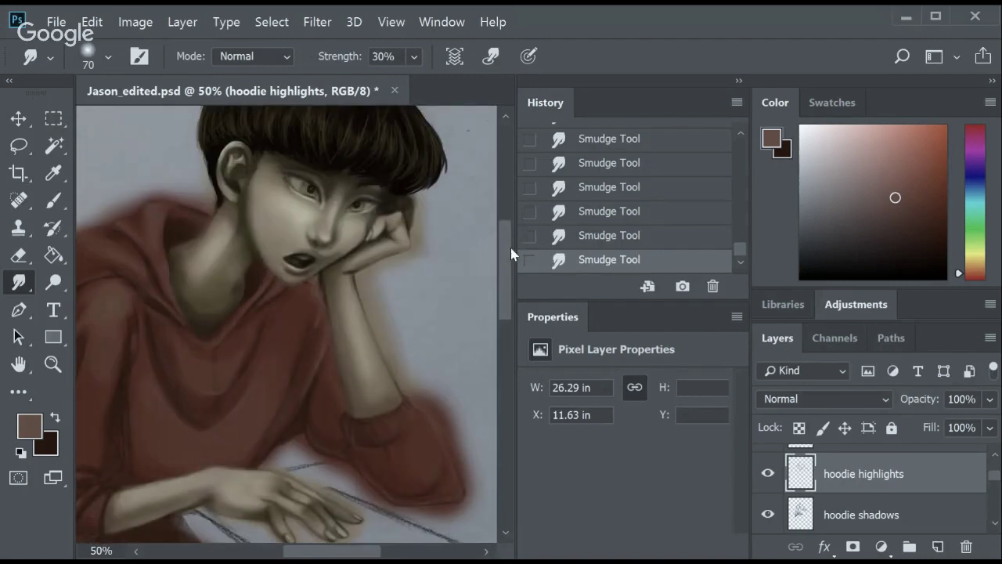
key(ctrl+s)
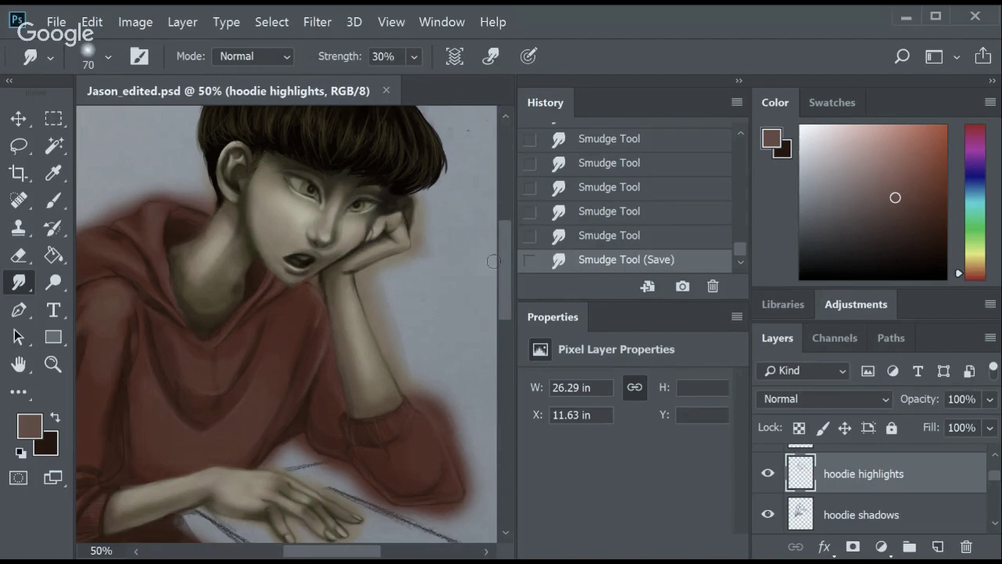
drag(511, 247, 507, 310)
drag(218, 375, 239, 331)
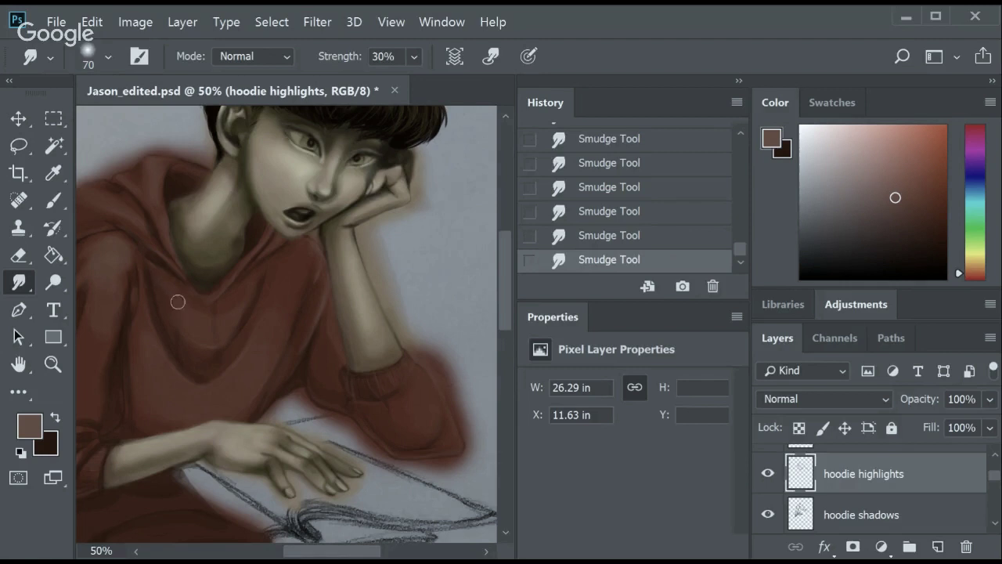
Erase stray highlight along the hoodie's left edge, shrinking the eraser to size 20.
key(e)
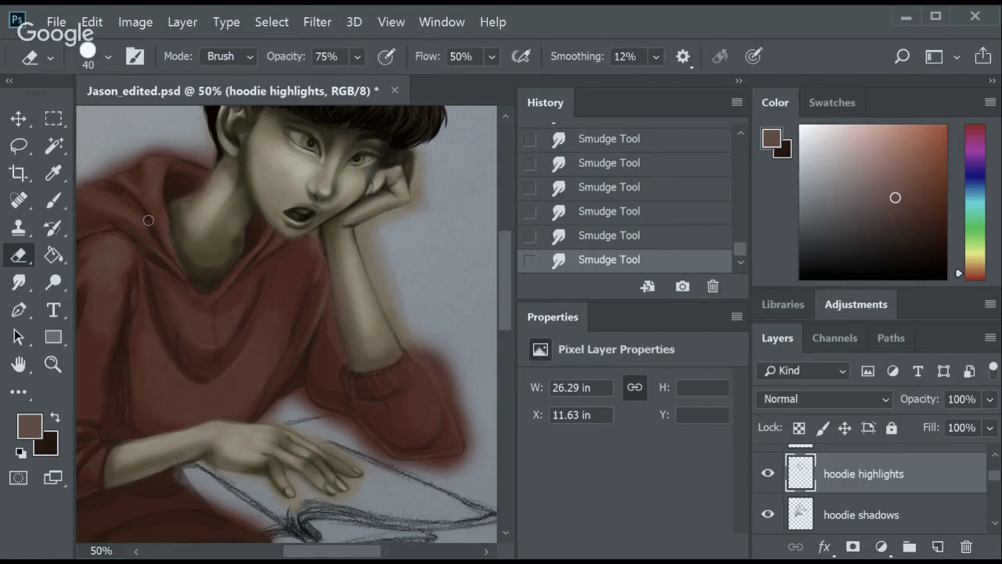
drag(152, 220, 155, 235)
drag(207, 268, 218, 262)
scroll(266, 444, left, 5)
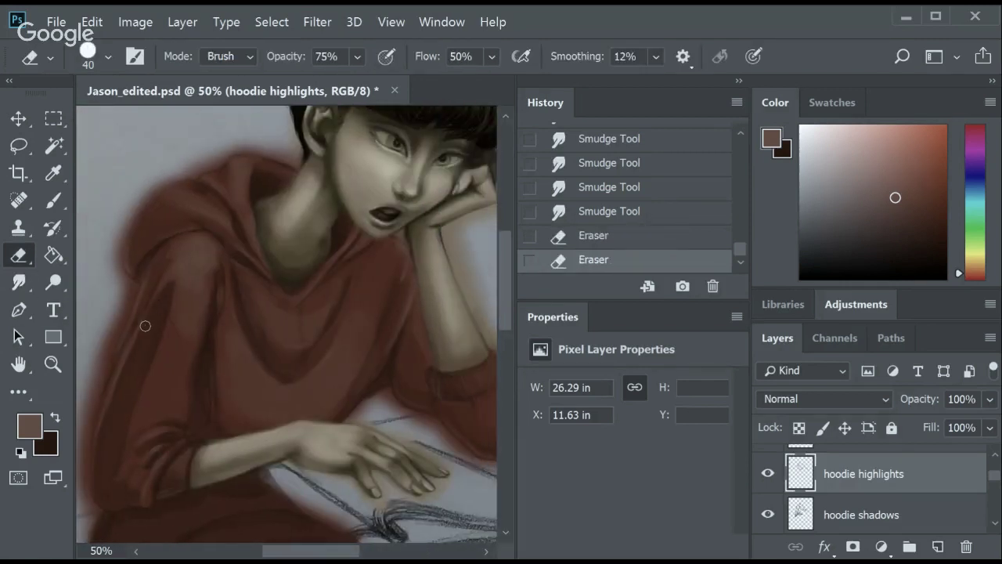
mouse_move(141, 325)
mouse_down()
mouse_move(172, 285)
mouse_move(117, 391)
mouse_move(133, 352)
mouse_up()
drag(141, 329, 154, 300)
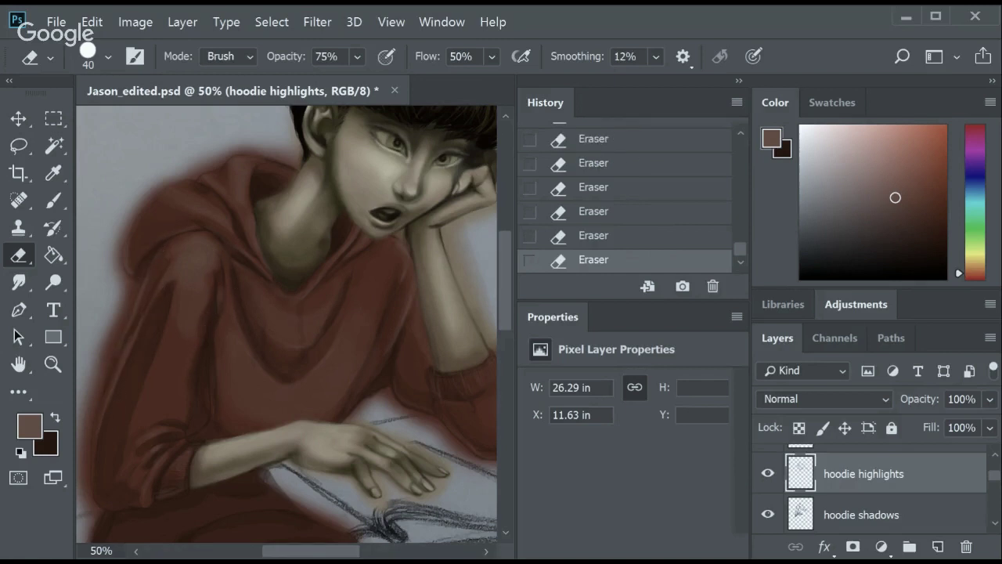
key(bracketleft)
key(bracketleft)
scroll(407, 200, down, 2)
drag(509, 262, 507, 289)
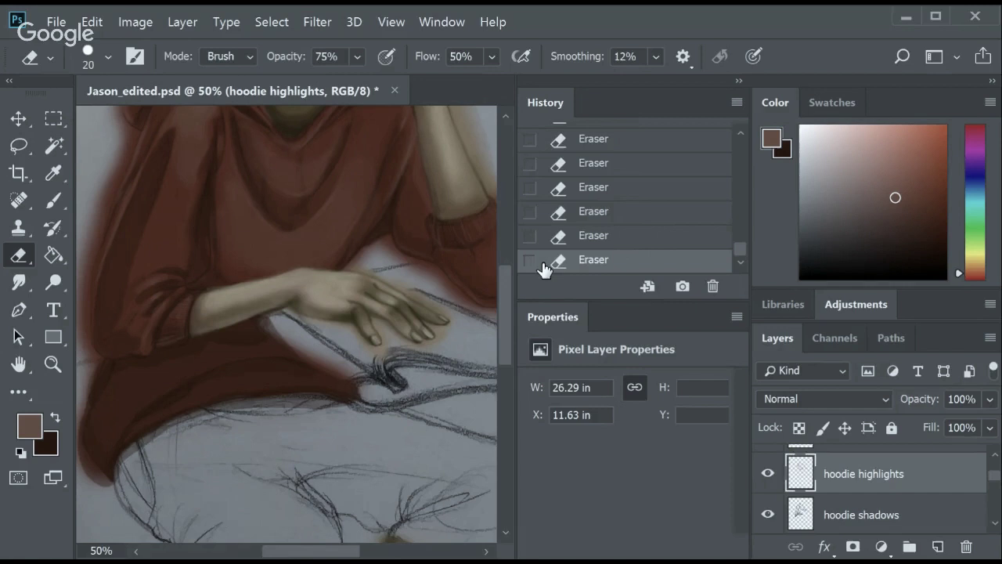
drag(509, 329, 505, 263)
drag(317, 548, 269, 548)
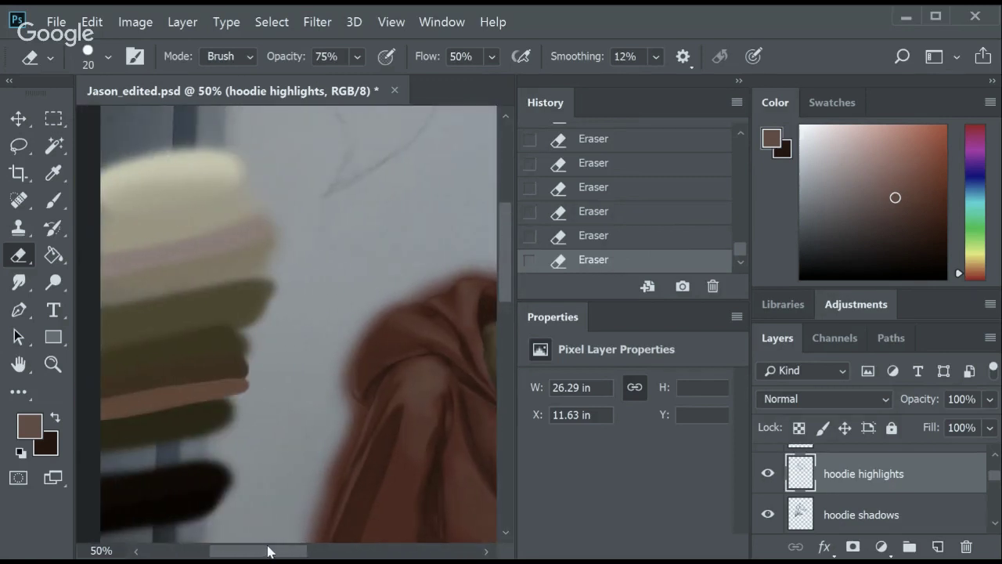
Sample the cream skin tone from the swatches as the paint colour.
key(b)
key(i)
click(224, 139)
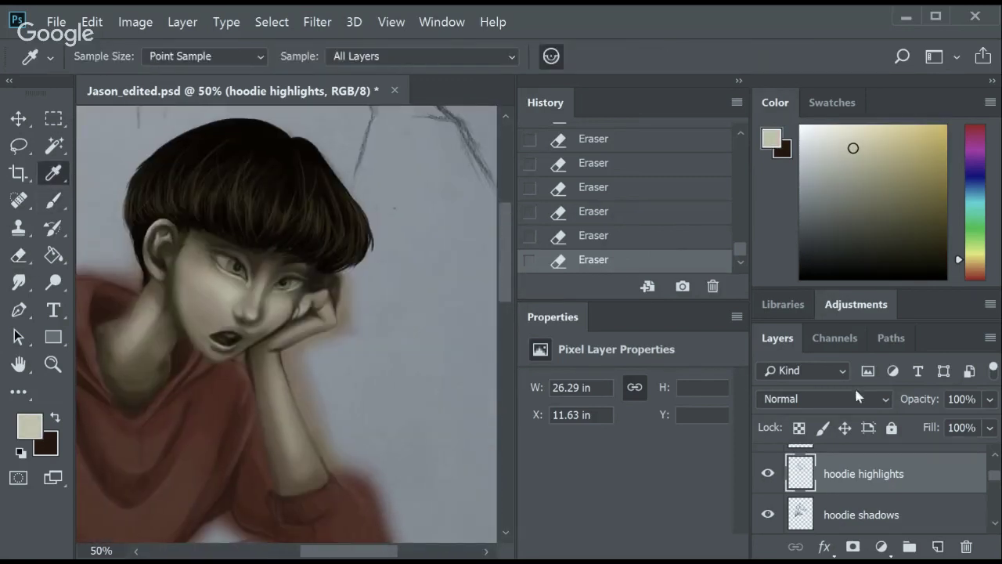
drag(995, 478, 991, 492)
Select the 'bright skin highlights' layer and return to the Brush.
click(946, 468)
key(b)
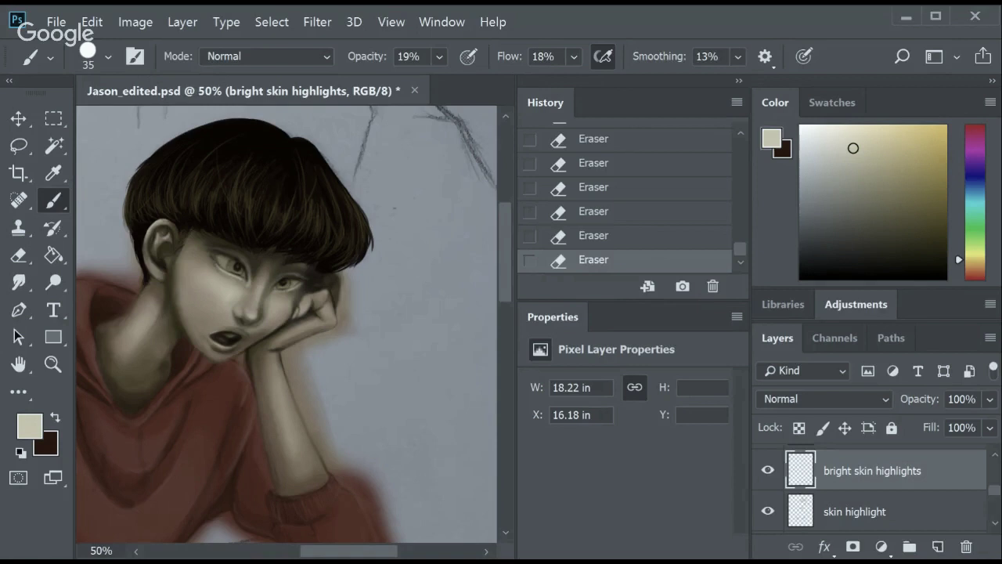
Scribble a 'Back! Sorry' note with a smiley in the dark colour on the background.
scroll(437, 206, left, 5)
key(x)
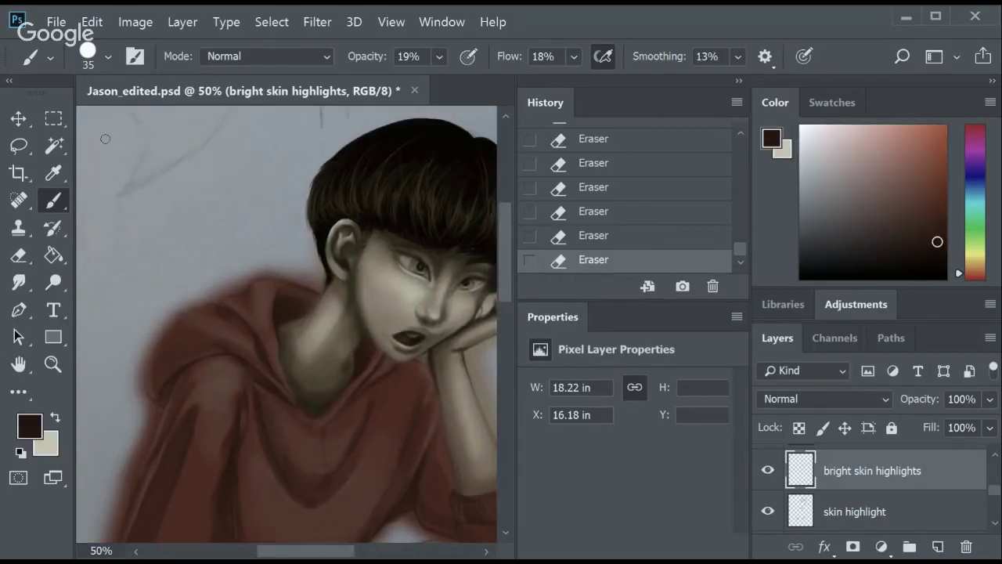
drag(90, 126, 133, 172)
drag(149, 156, 258, 172)
drag(275, 117, 278, 164)
mouse_move(109, 205)
mouse_down()
mouse_move(143, 235)
mouse_move(183, 223)
mouse_up()
drag(190, 240, 206, 221)
click(254, 213)
click(264, 213)
mouse_move(205, 213)
mouse_down()
mouse_move(211, 257)
mouse_move(282, 246)
mouse_up()
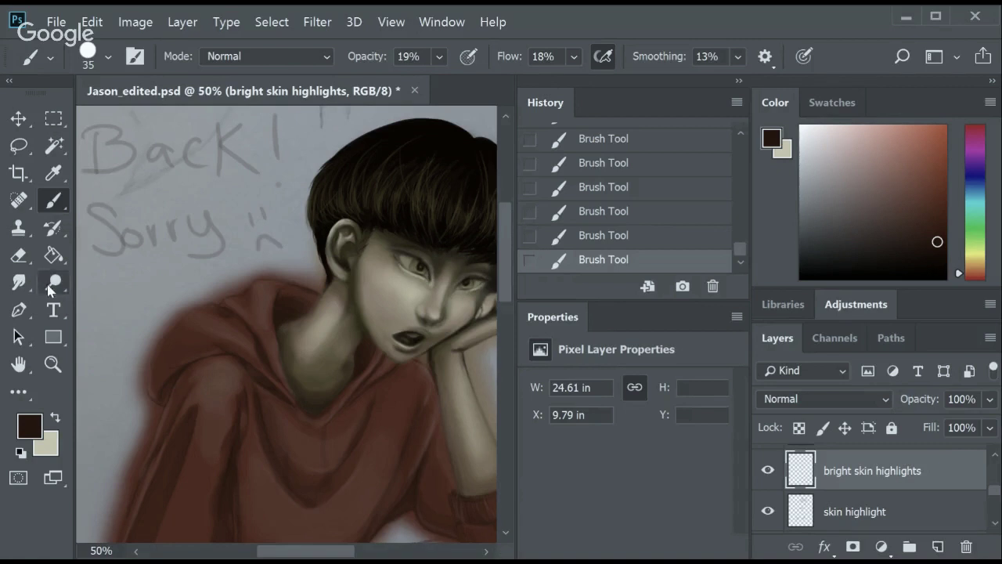
Erase the handwritten note, undoing a partial eraser stroke.
key(e)
drag(258, 235, 231, 168)
key(ctrl+z)
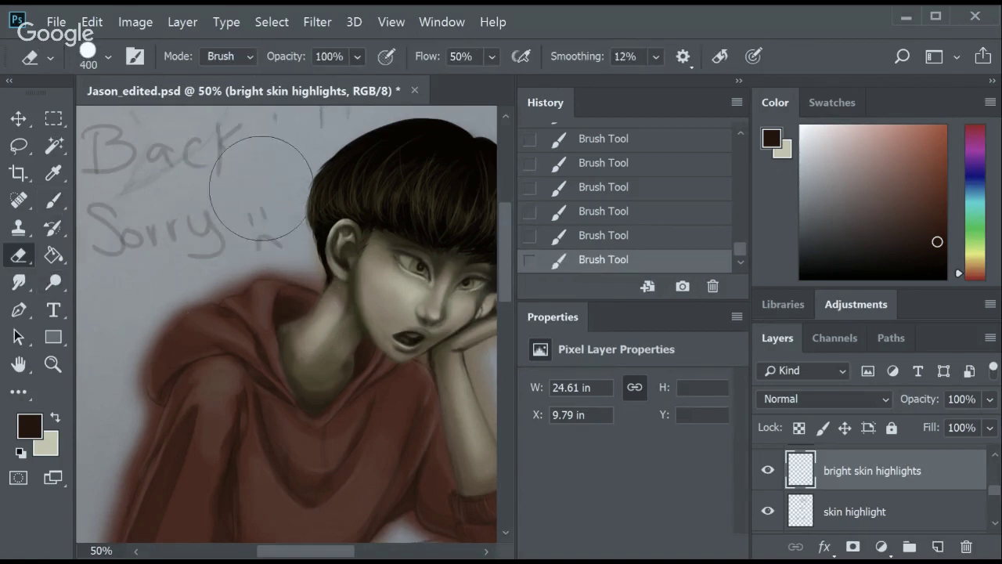
drag(133, 156, 250, 235)
Return to the Brush with the light skin colour at a smaller size 15.
key(b)
drag(334, 551, 351, 555)
scroll(508, 279, down, 3)
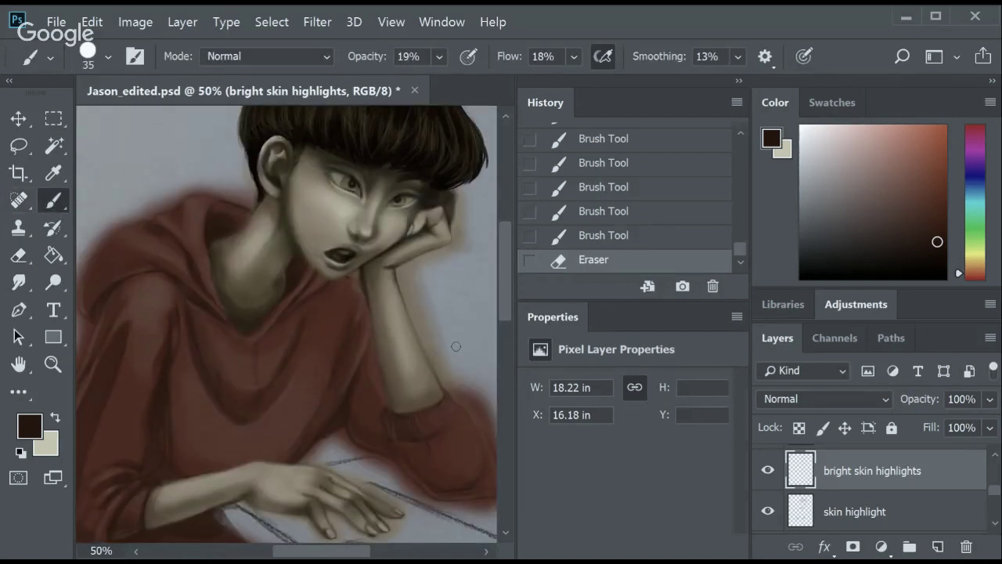
scroll(493, 348, up, 3)
key(x)
key(bracketleft)
key(bracketleft)
Dab faint light highlights around the boy's eye.
scroll(356, 288, up, 2)
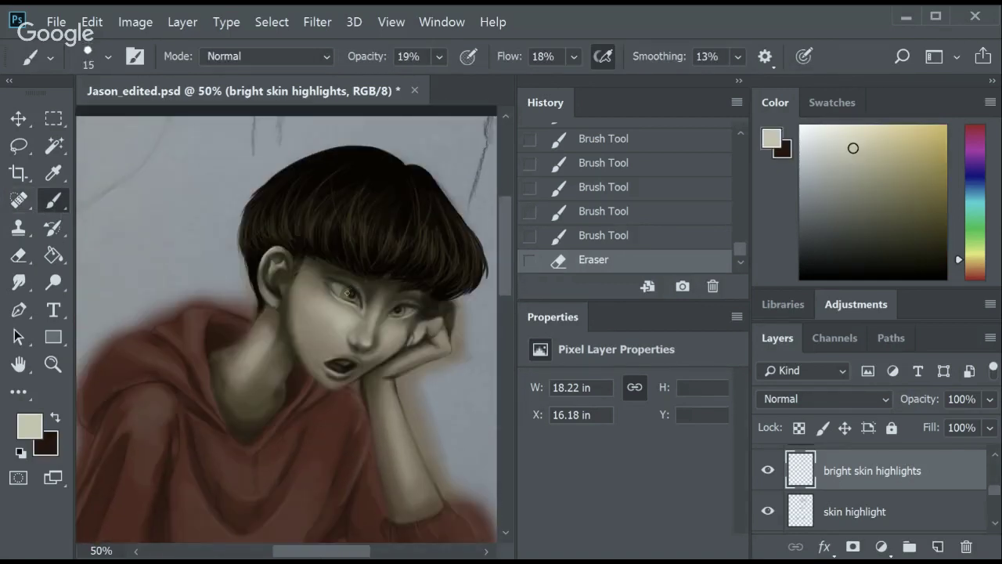
click(356, 288)
key(ctrl+z)
click(362, 283)
click(366, 281)
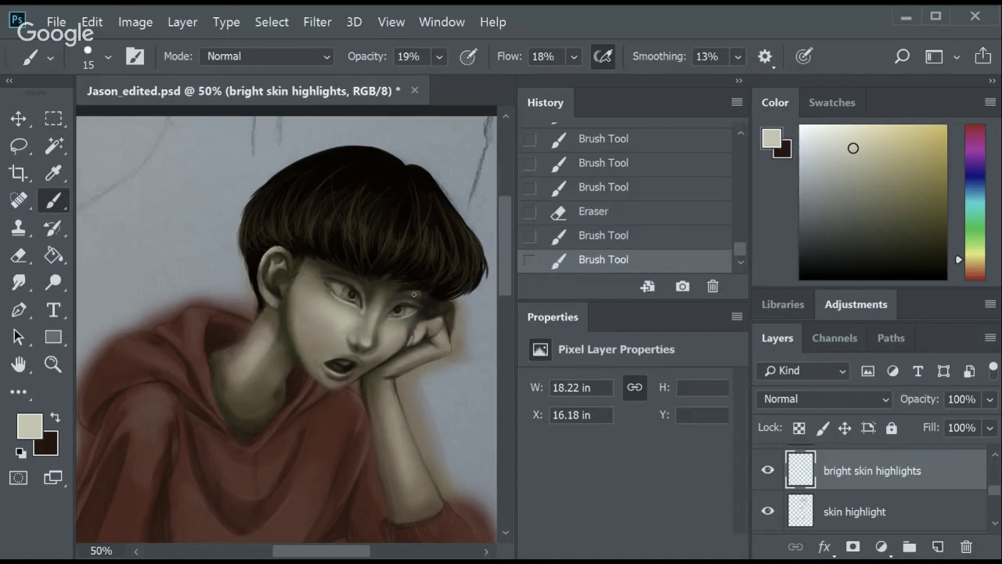
click(370, 277)
click(357, 295)
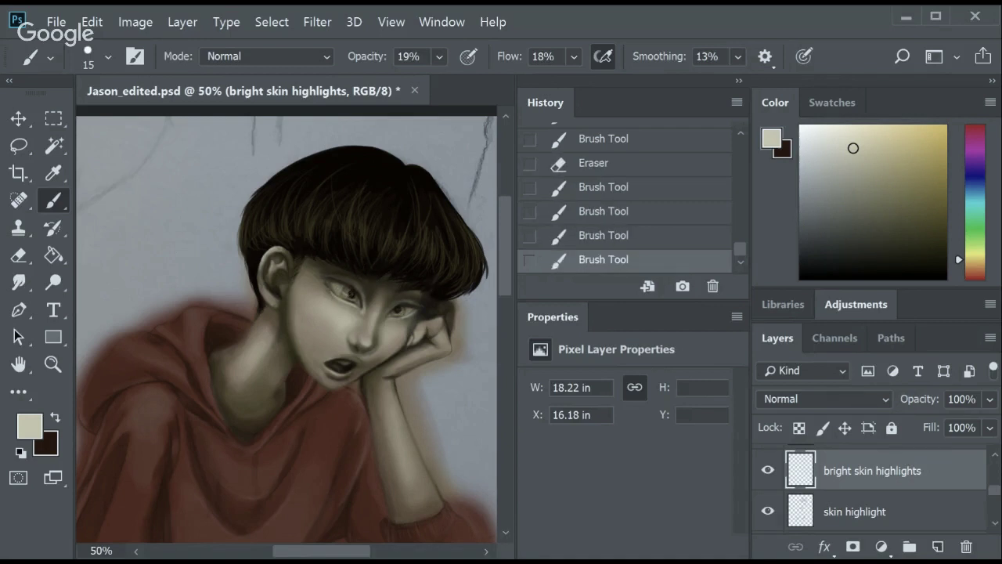
click(353, 295)
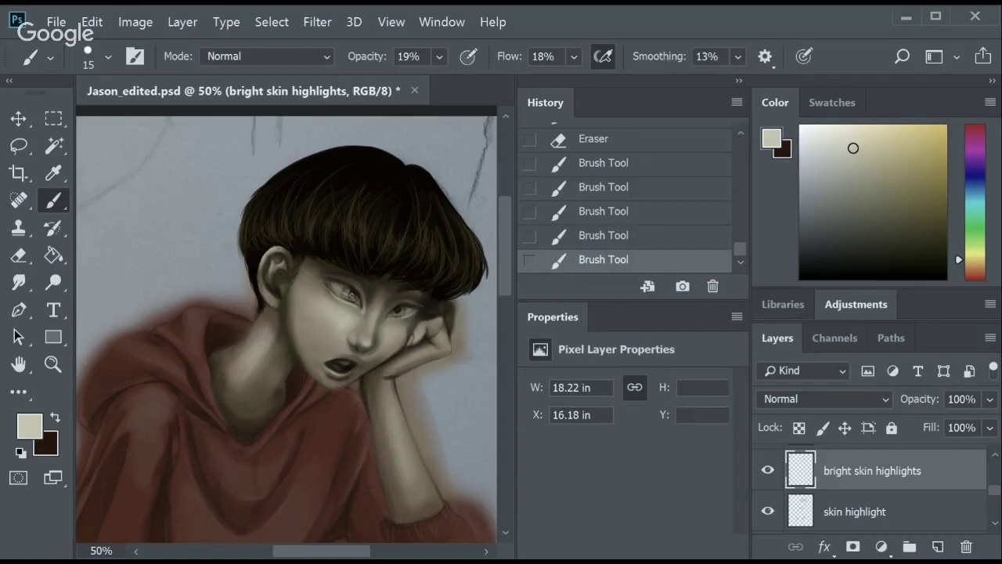
click(354, 295)
Undo stray dabs and repaint soft highlights beside the eye.
key(ctrl+z)
click(350, 292)
key(ctrl+z)
click(400, 313)
key(ctrl+alt+z)
key(ctrl+alt+z)
key(ctrl+alt+z)
click(353, 299)
click(415, 309)
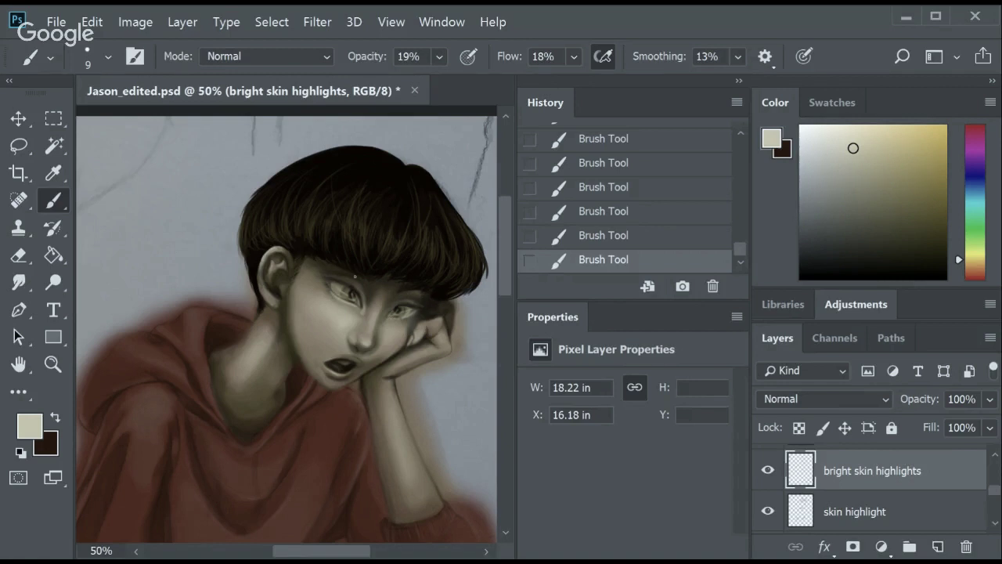
Erase excess highlight near the eye and save the painting.
key(e)
drag(352, 279, 412, 312)
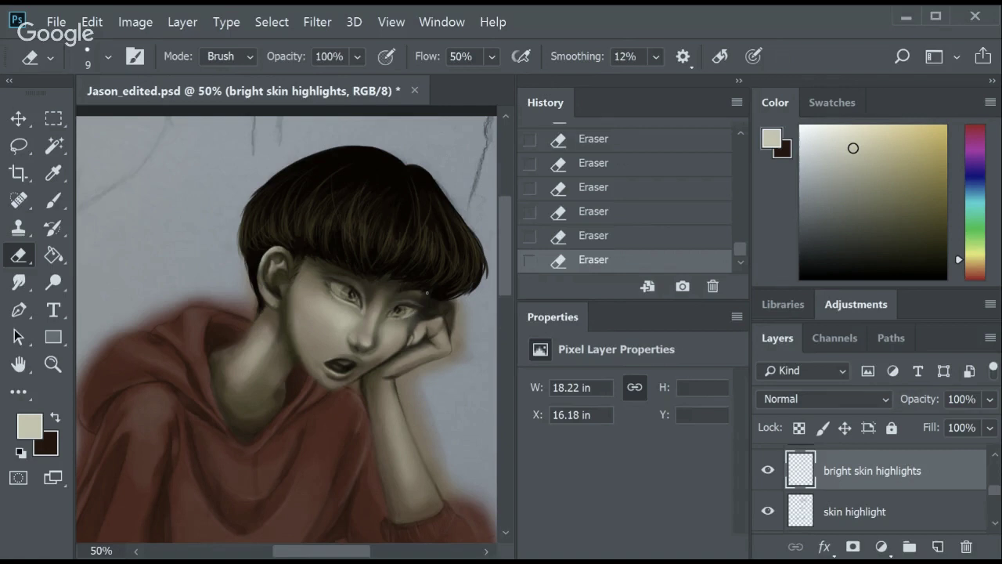
scroll(501, 270, down, 3)
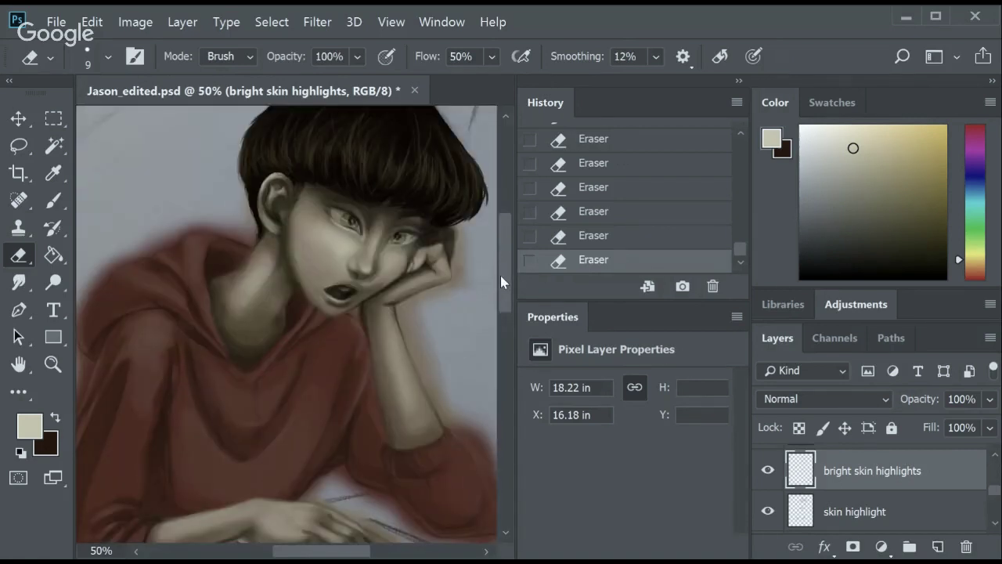
key(ctrl+s)
Swap back to the dark brown colour and select the hoodie shadows layer.
scroll(502, 273, down, 2)
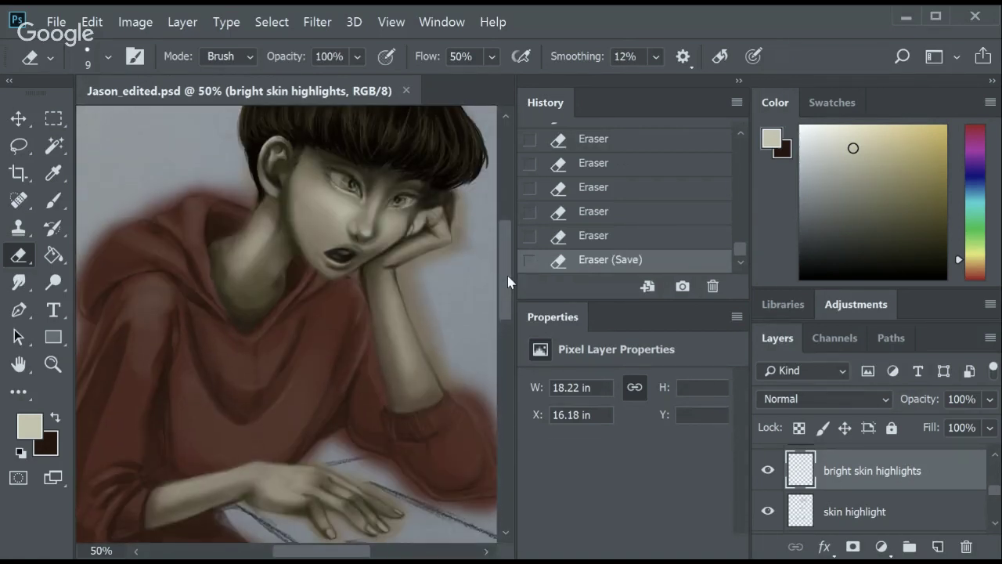
scroll(505, 275, down, 1)
scroll(504, 278, up, 1)
key(x)
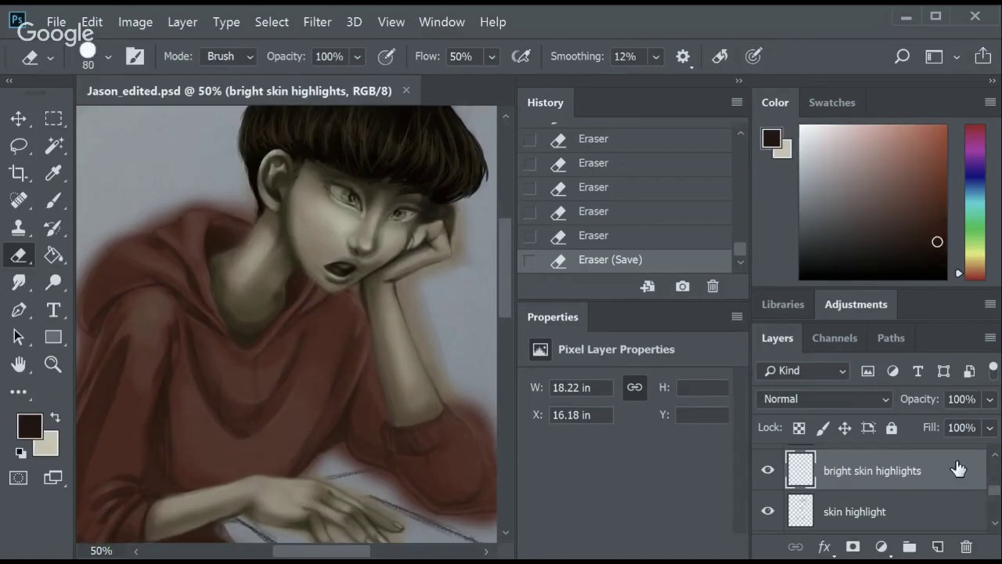
click(958, 468)
Paint darker shadow strokes across the hoodie with higher opacity and a smaller brush.
key(b)
key(ctrl+z)
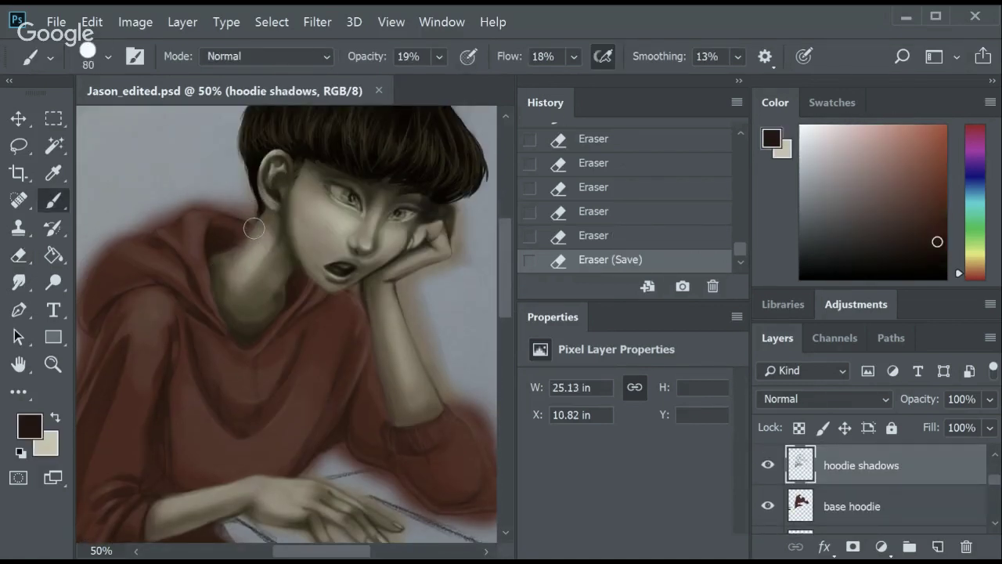
key(ctrl+z)
click(235, 246)
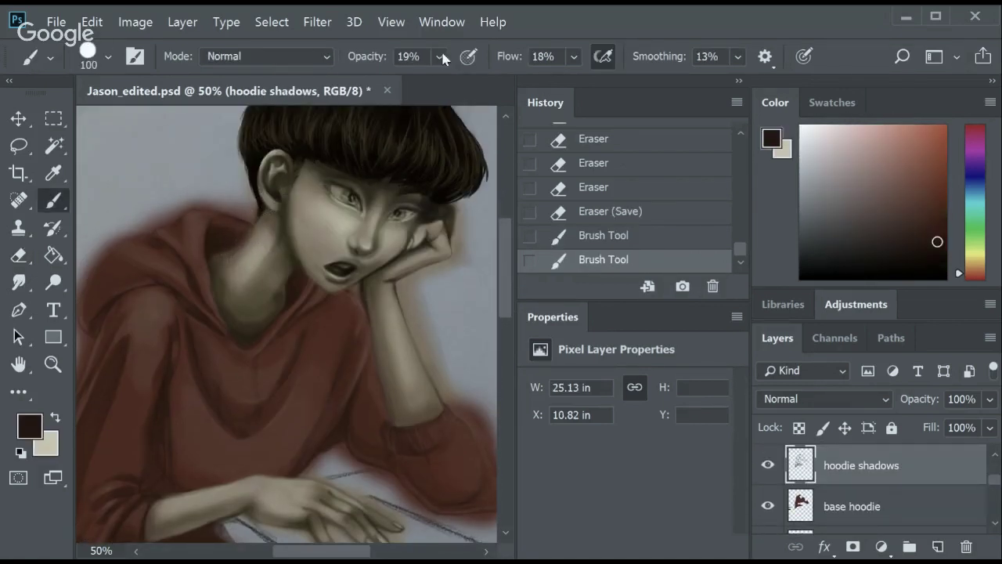
key(4)
key(3)
key(bracketleft)
key(bracketleft)
key(bracketleft)
mouse_move(230, 242)
mouse_down()
mouse_move(208, 254)
mouse_move(239, 235)
mouse_move(405, 192)
mouse_up()
click(240, 234)
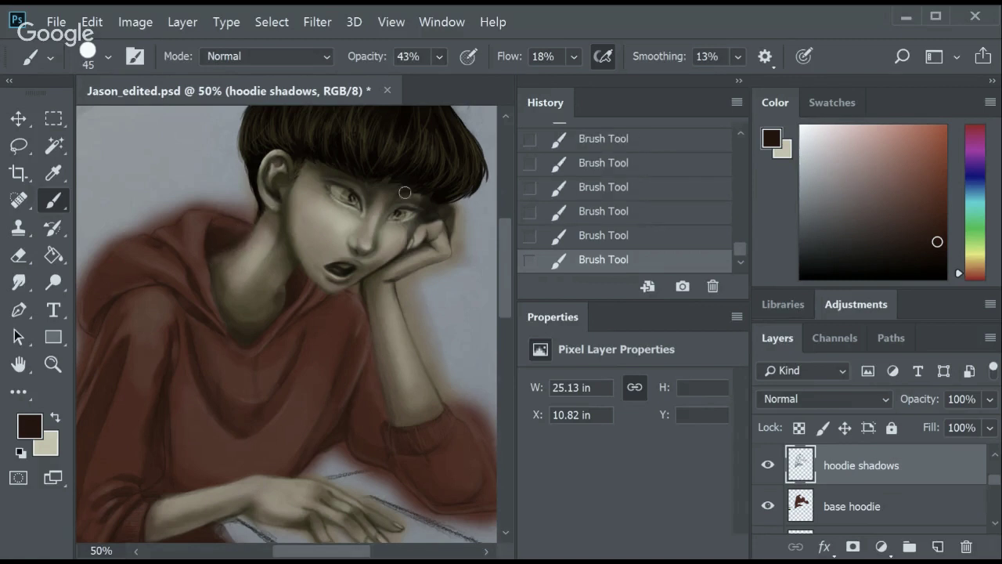
Erase hoodie shadow near the neck and smudge the shadow edge.
key(e)
mouse_move(219, 254)
mouse_down()
mouse_move(289, 247)
mouse_move(265, 226)
mouse_move(223, 253)
mouse_move(259, 233)
mouse_up()
key(r)
key(alt+bracketleft)
key(e)
key(r)
key(alt+bracketright)
drag(259, 233, 239, 249)
Smudge the hoodie highlights near the neck with an enlarged smudge brush.
scroll(950, 483, up, 2)
click(950, 483)
drag(239, 249, 243, 249)
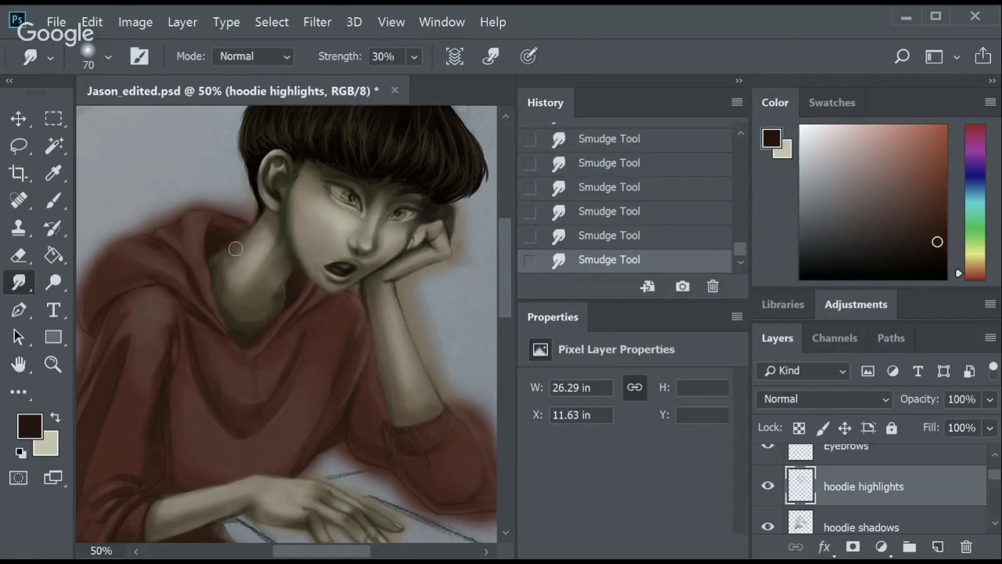
key(alt+bracketleft)
key(bracketright)
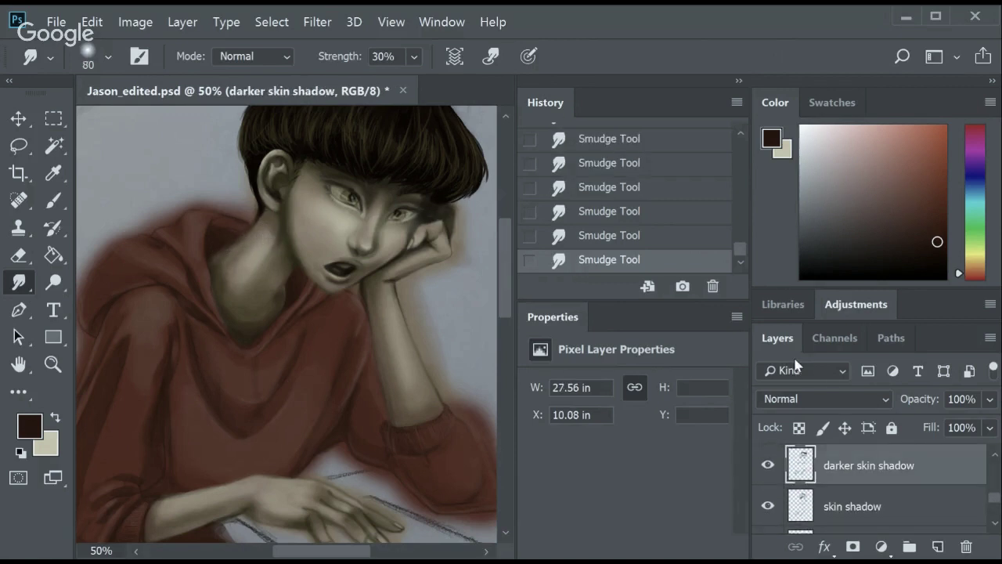
key(alt+bracketleft)
key(alt+bracketleft)
key(alt+bracketleft)
key(alt+bracketleft)
key(alt+bracketright)
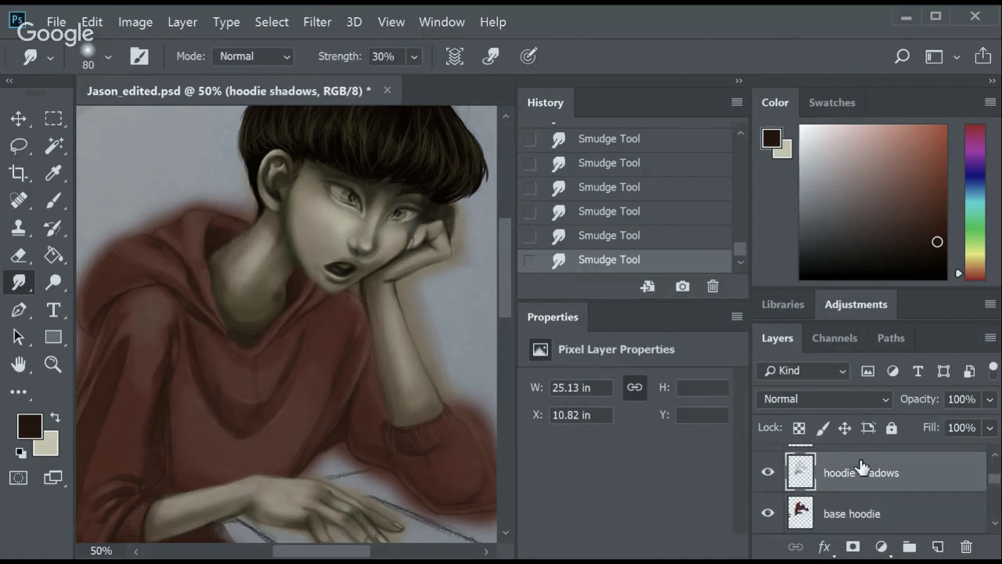
scroll(493, 267, up, 2)
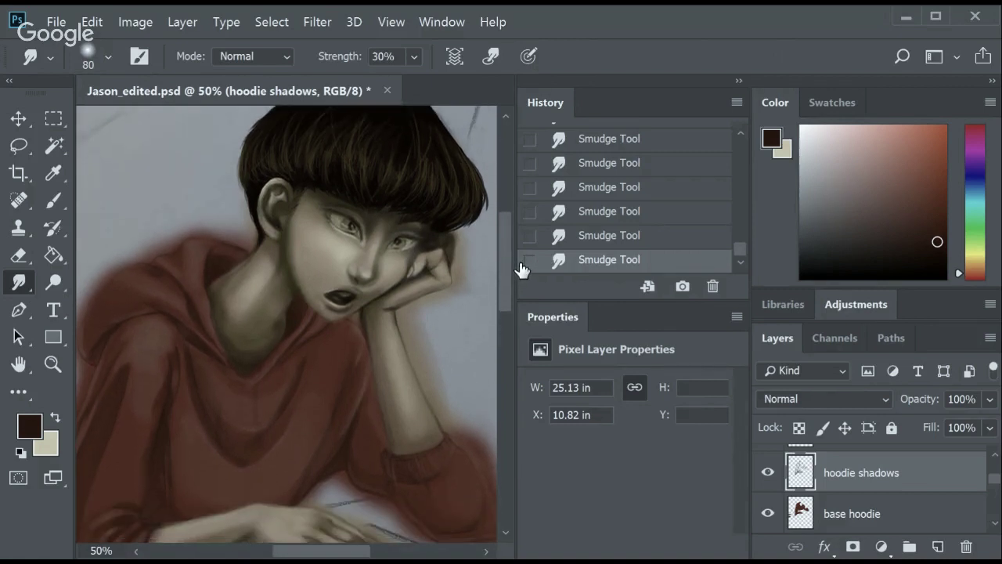
key(alt+bracketleft)
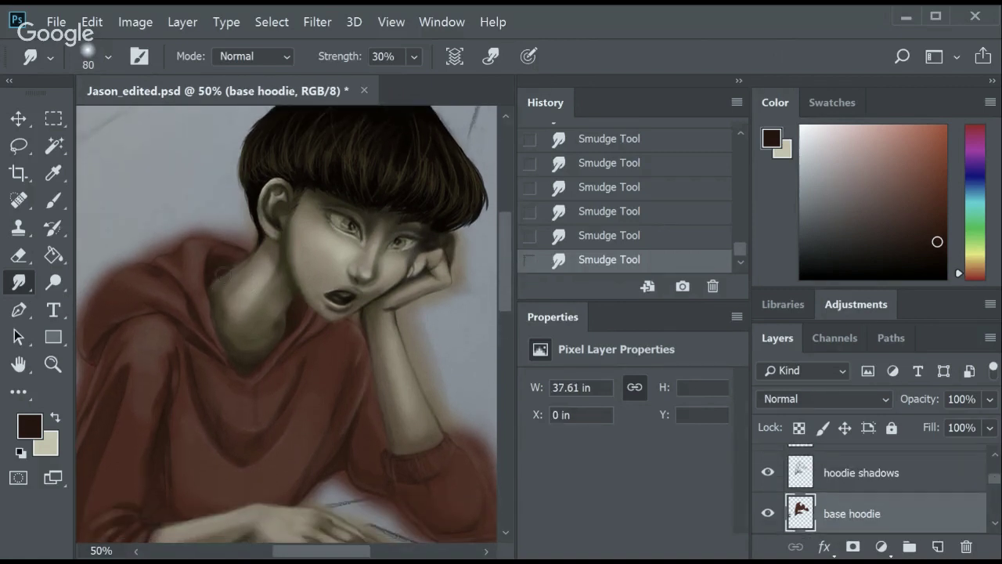
key(alt+bracketright)
key(alt+bracketright)
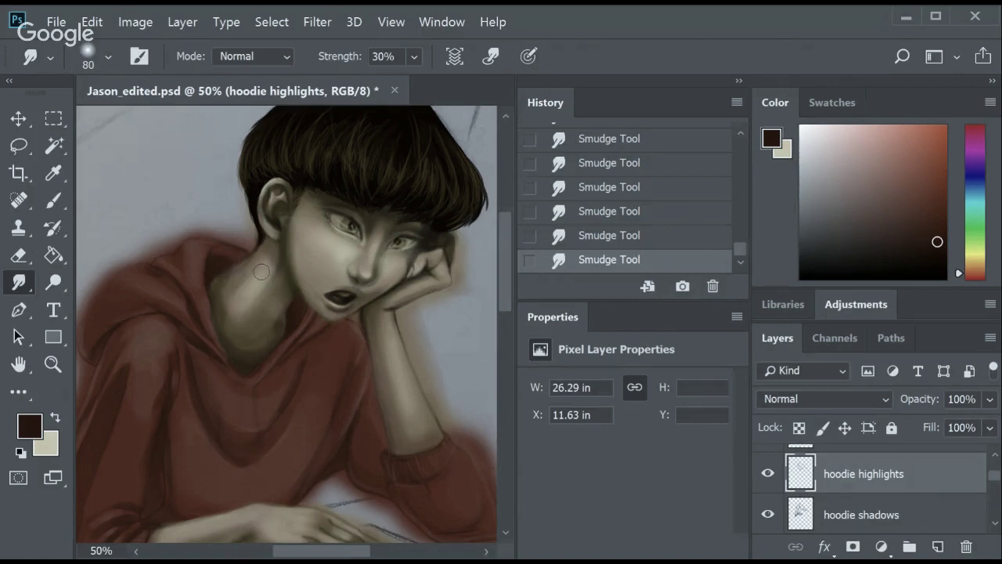
Erase stray highlight along the hoodie neckline and save the painting.
key(e)
click(213, 279)
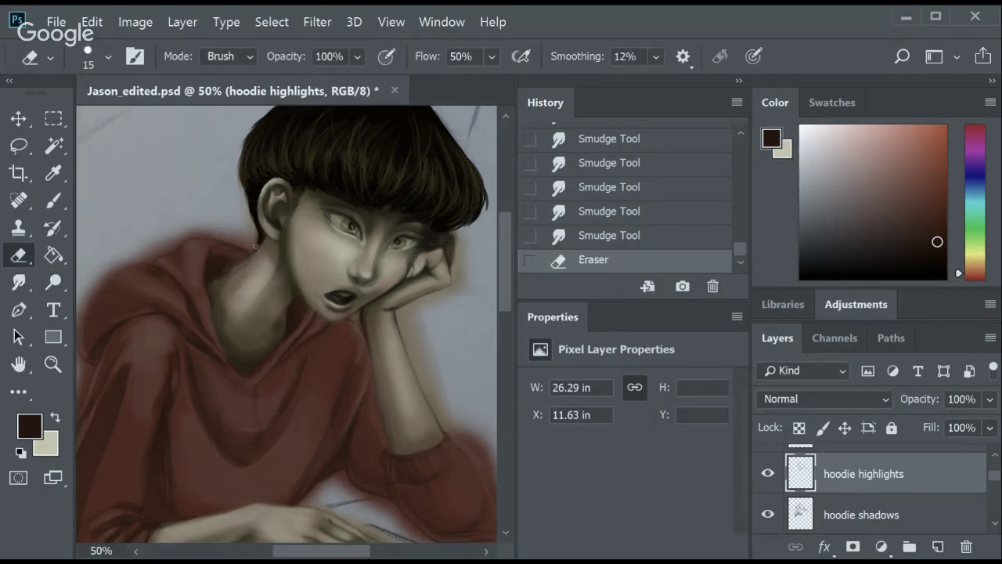
click(227, 267)
click(211, 271)
click(205, 285)
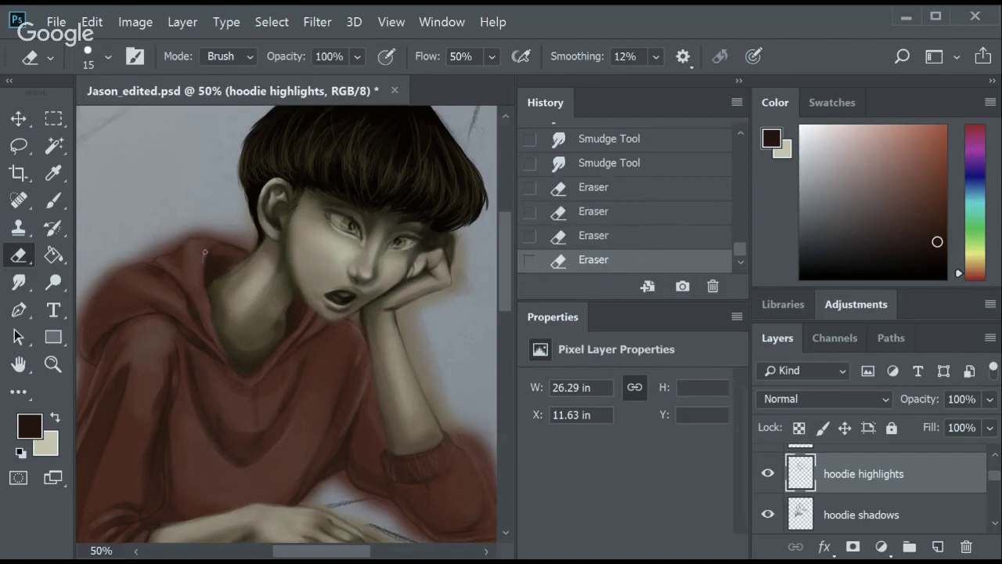
click(225, 345)
click(235, 338)
key(ctrl+s)
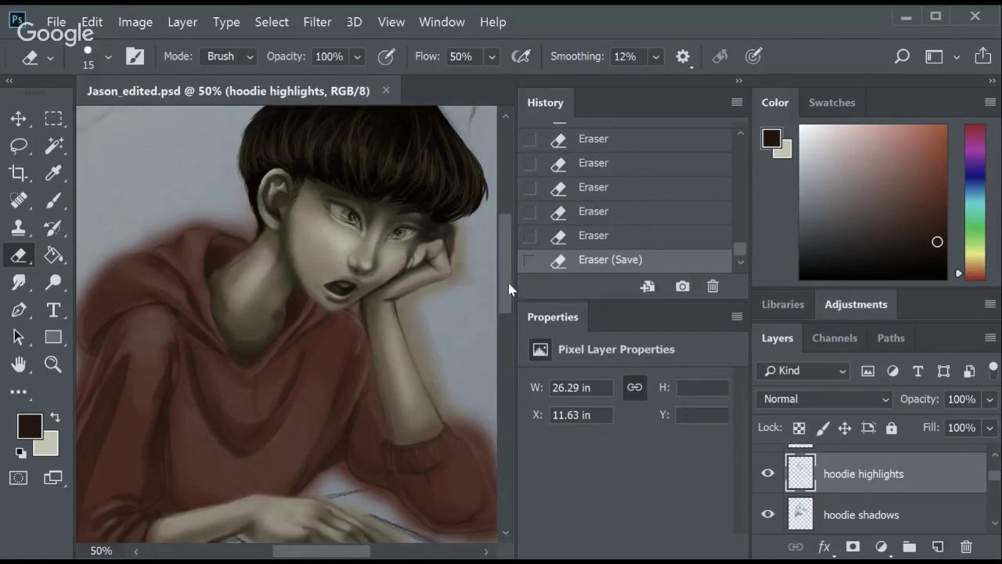
Switch to the colour-picking tool for sampling from the canvas.
scroll(509, 284, left, 5)
click(53, 172)
drag(266, 550, 318, 553)
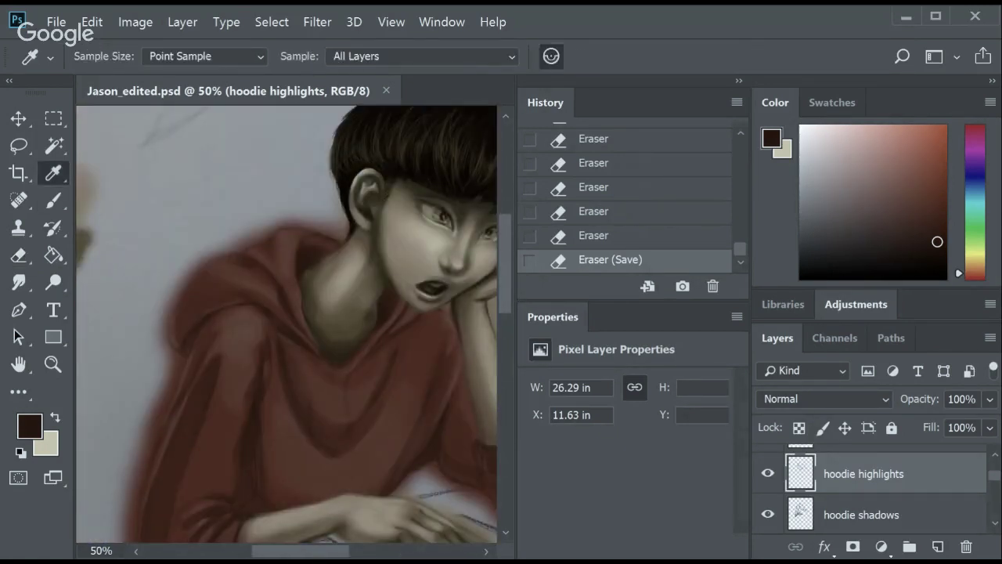
scroll(313, 443, left, 5)
scroll(512, 354, down, 2)
Sample black from the colour swatches as the paint colour.
scroll(512, 338, up, 2)
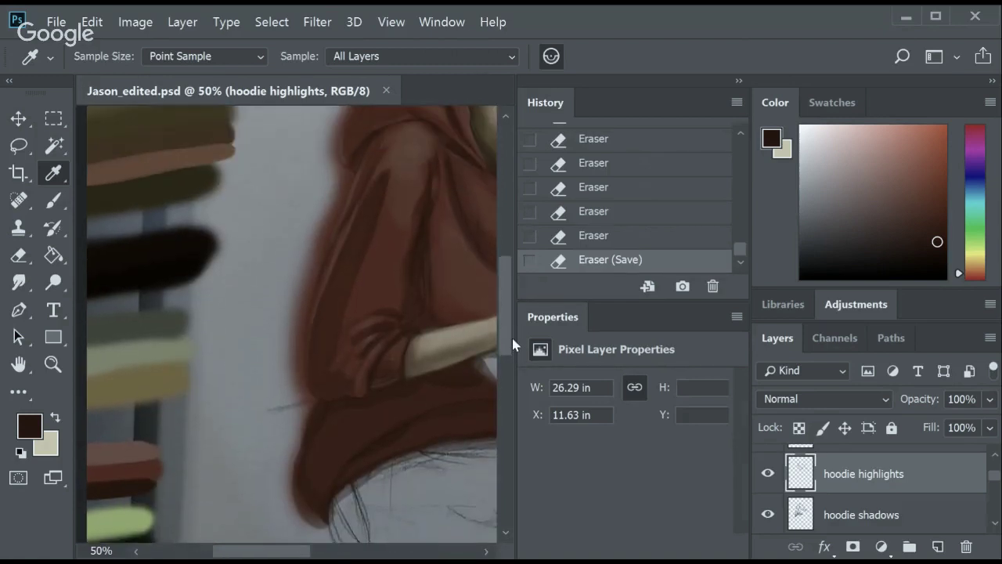
key(x)
click(170, 283)
scroll(337, 278, right, 5)
scroll(507, 274, up, 3)
scroll(978, 472, down, 3)
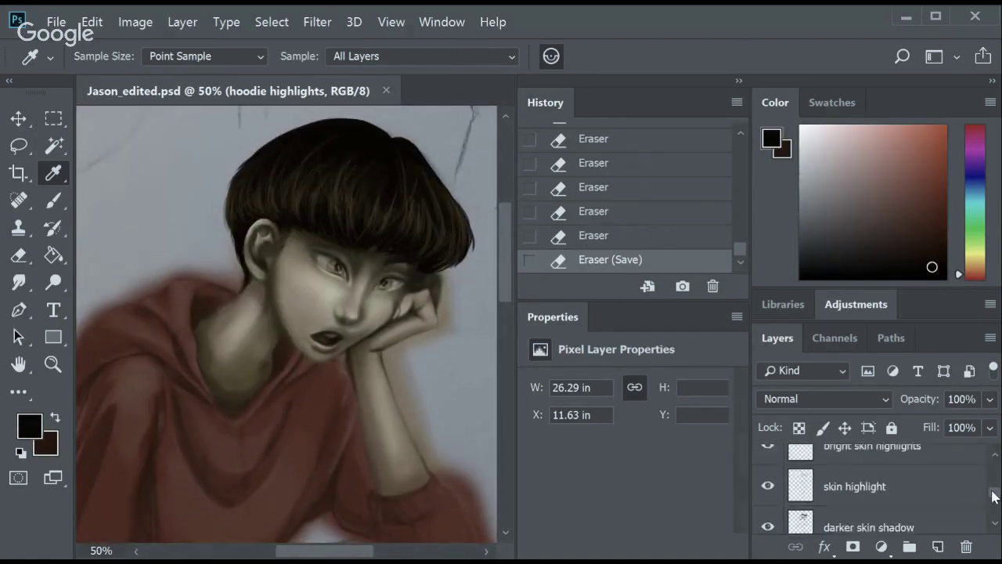
scroll(978, 471, down, 1)
Select the 'darker skin shadow' layer and set the Brush to 10% opacity.
click(910, 468)
key(b)
key(2)
key(7)
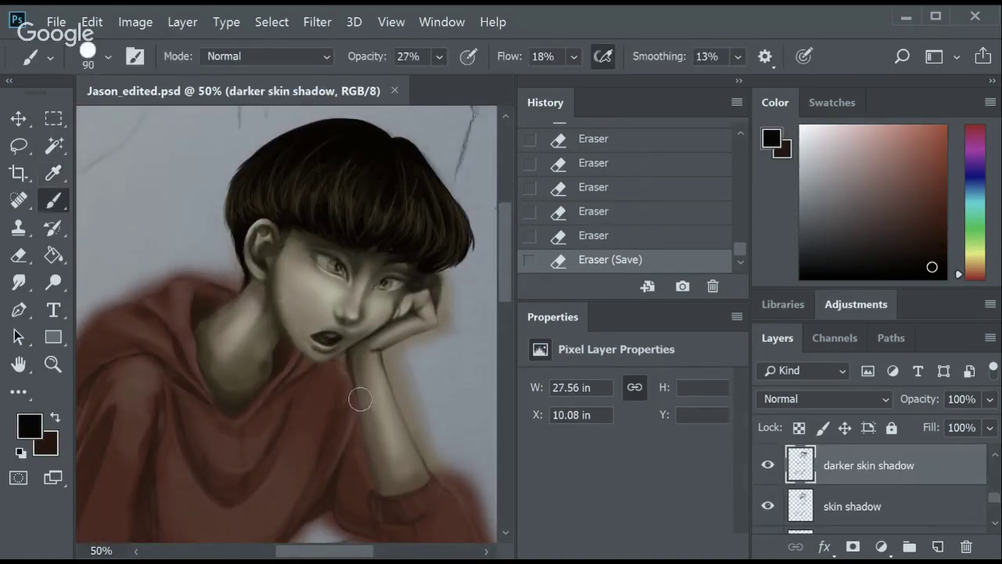
key(1)
Paint faint shadow on the forearm and wrist with a size-50 brush.
mouse_move(387, 481)
mouse_down()
mouse_move(401, 494)
mouse_move(365, 410)
mouse_up()
key(ctrl+z)
key(ctrl+z)
key(bracketleft)
key(bracketleft)
key(bracketleft)
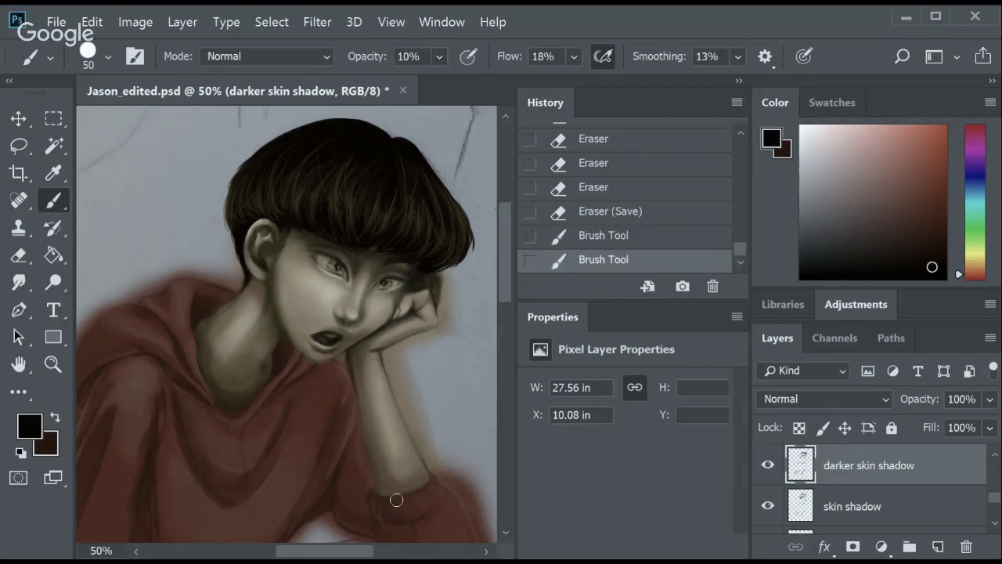
click(392, 492)
click(392, 493)
click(391, 492)
drag(501, 296, 503, 330)
click(368, 327)
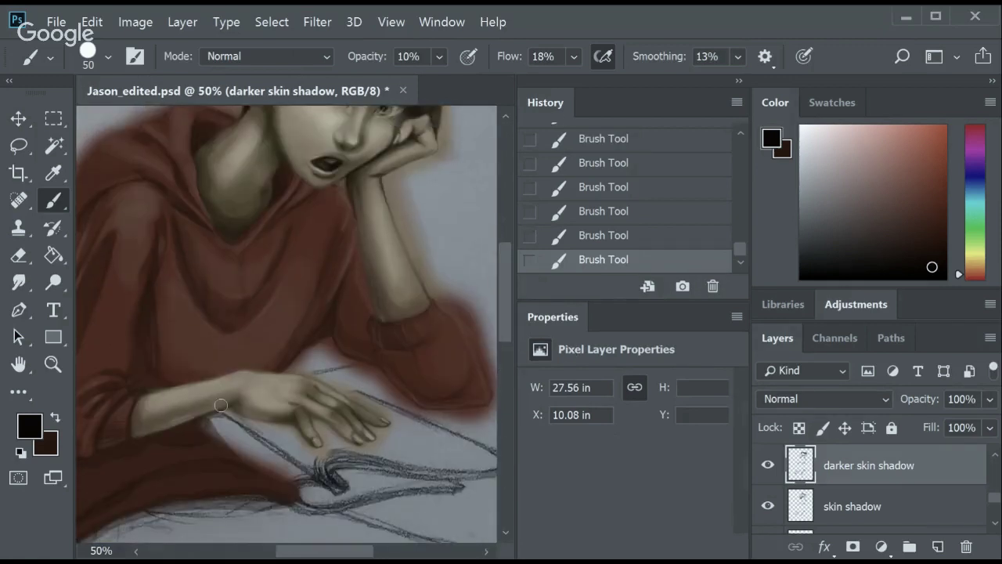
key(z)
Replace the last hand stroke with broad shadow along the forearm near the sleeve.
click(138, 418)
alt+click(197, 395)
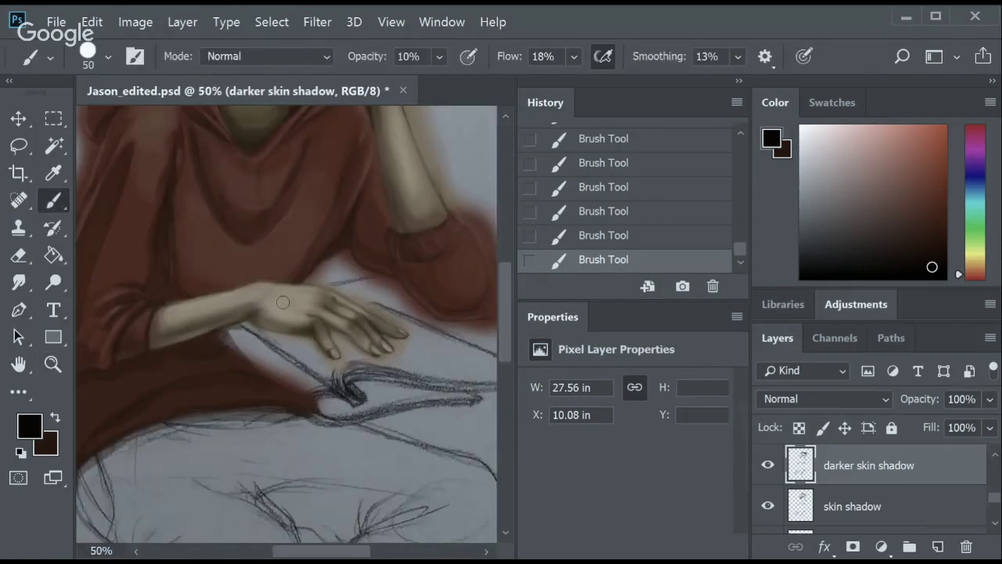
key(ctrl+z)
key(bracketright)
key(bracketright)
key(bracketright)
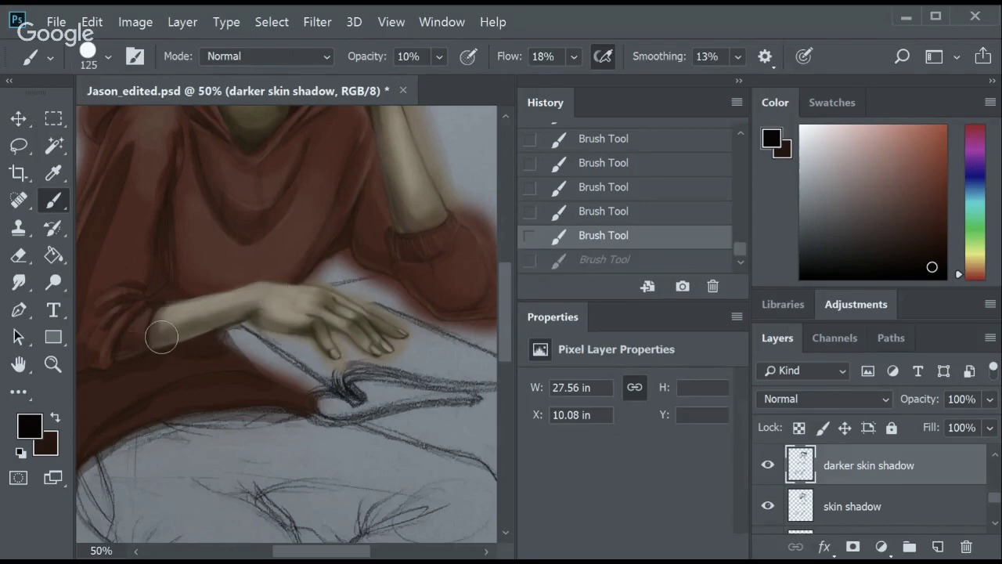
drag(161, 336, 251, 307)
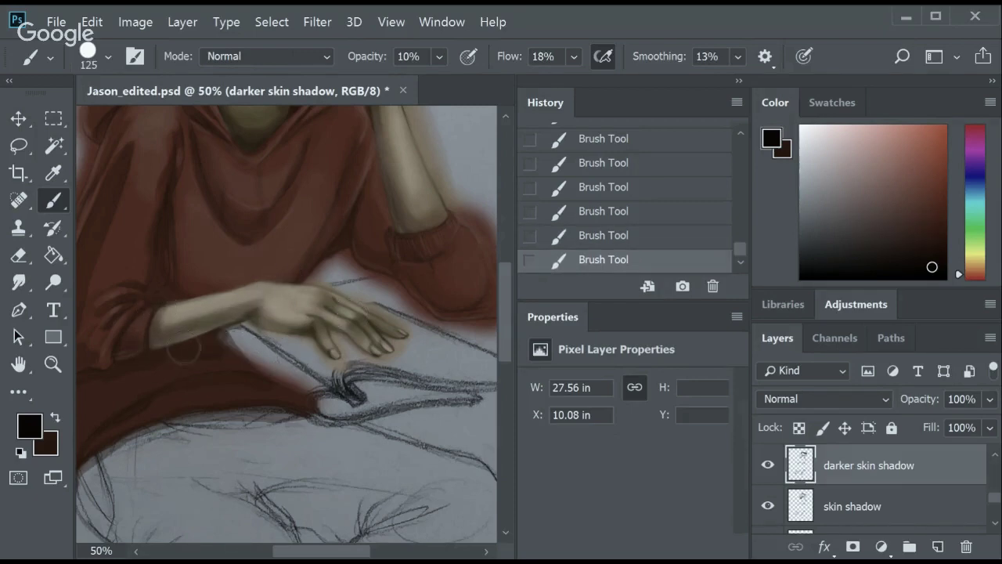
mouse_move(502, 314)
mouse_down()
mouse_move(515, 278)
mouse_move(509, 329)
mouse_move(509, 273)
mouse_up()
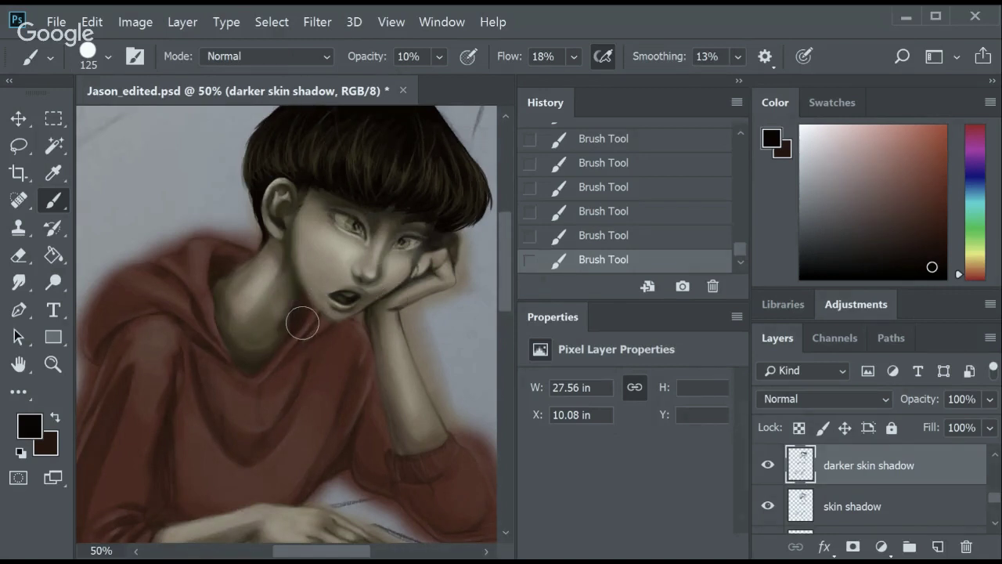
key(bracketleft)
key(bracketleft)
key(bracketleft)
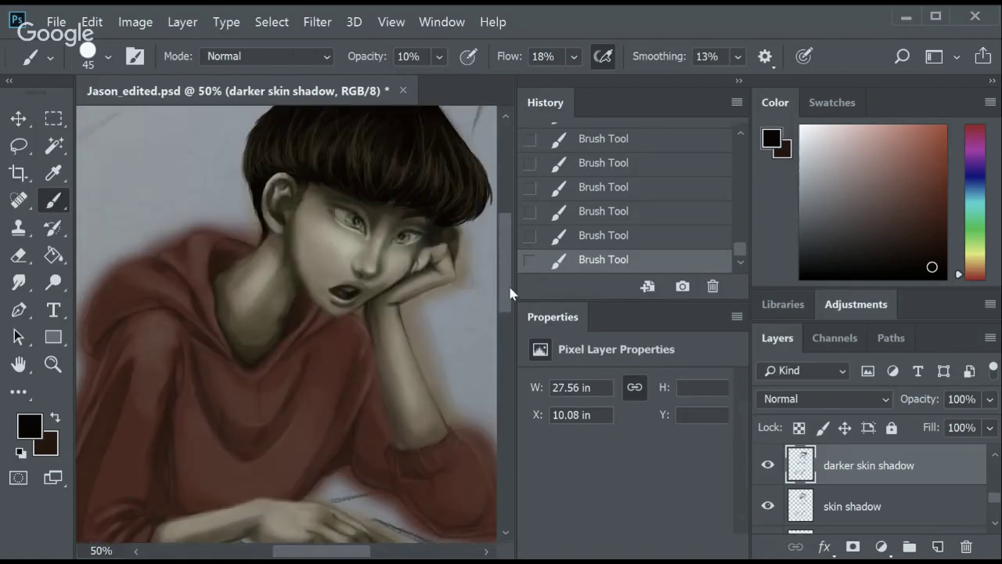
Set up the Smudge tool at 48% strength on the bright skin highlights layer.
click(19, 282)
drag(994, 498, 997, 487)
click(873, 470)
key(4)
key(6)
drag(251, 321, 258, 329)
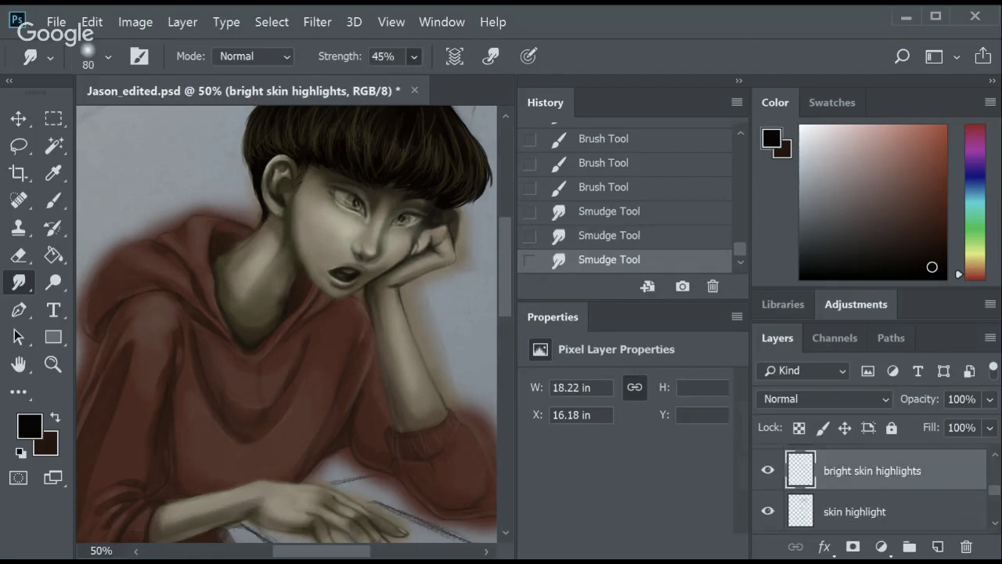
Smudge the neck highlights into the shading, varying brush size between 80 and 150.
key(4)
key(8)
drag(270, 369, 246, 306)
key(bracketleft)
key(bracketleft)
key(bracketleft)
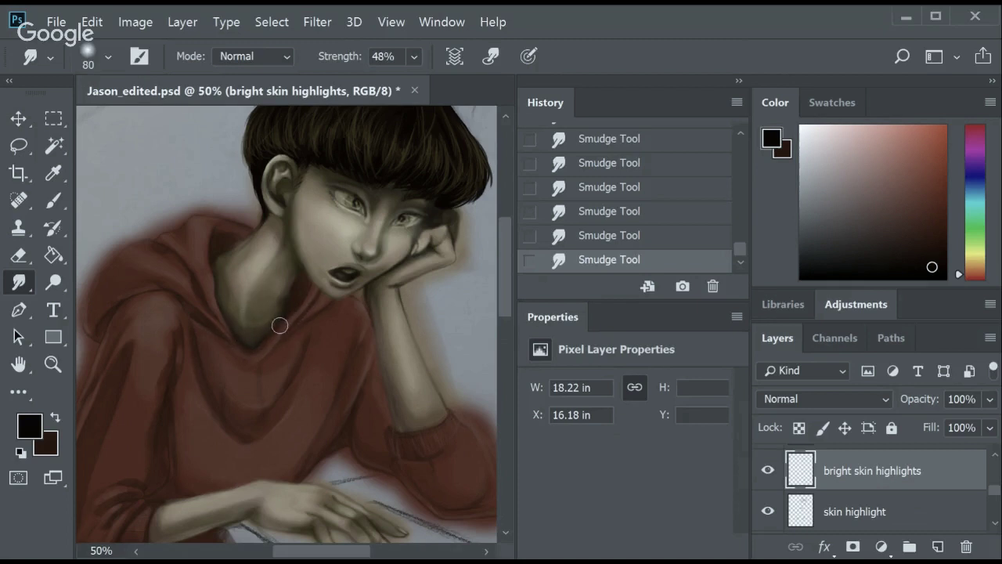
key(bracketright)
key(bracketright)
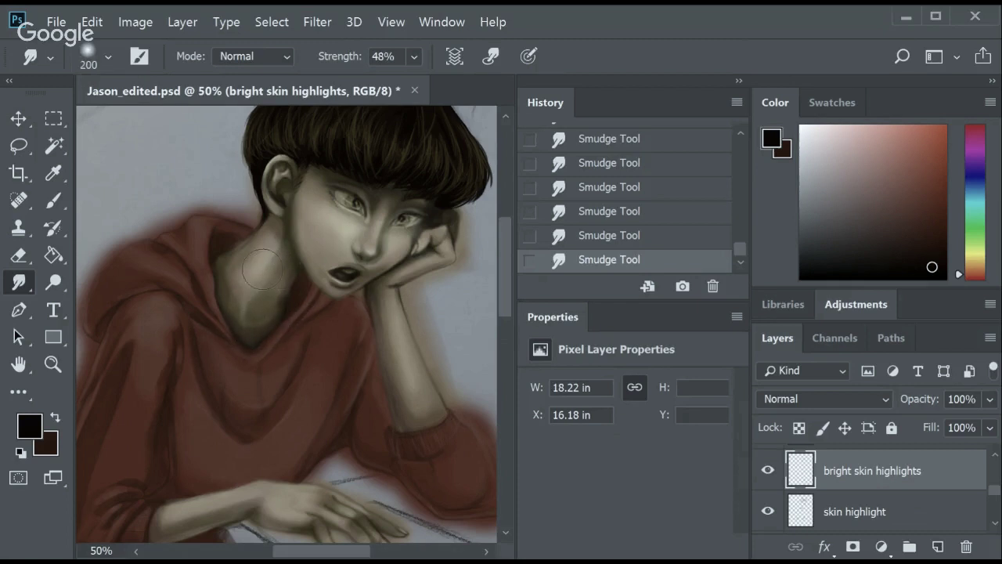
key(bracketright)
key(bracketright)
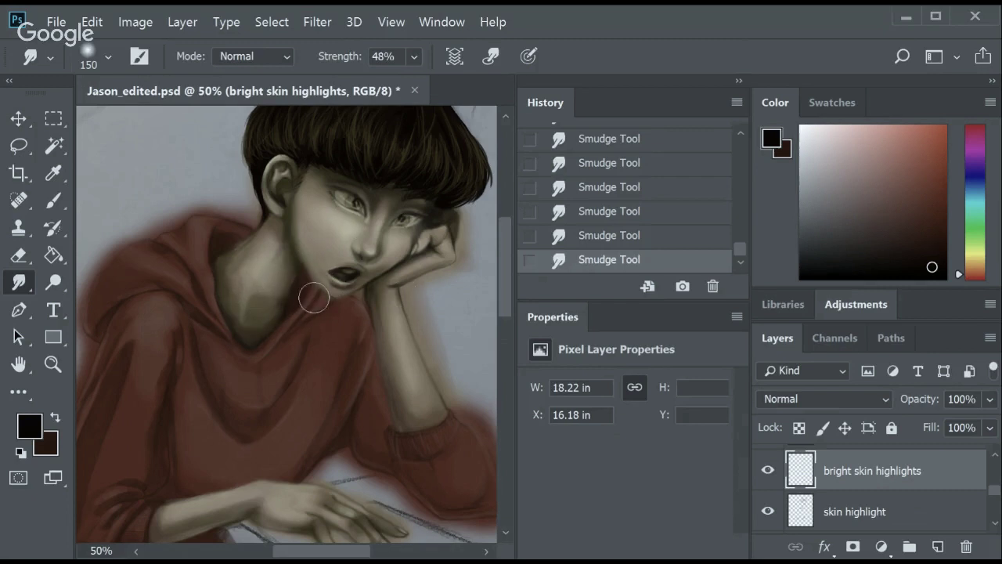
key(bracketleft)
key(bracketleft)
key(bracketleft)
Erase stray hoodie and hoodie-highlight paint overlapping the neck.
key(e)
ctrl+click(281, 290)
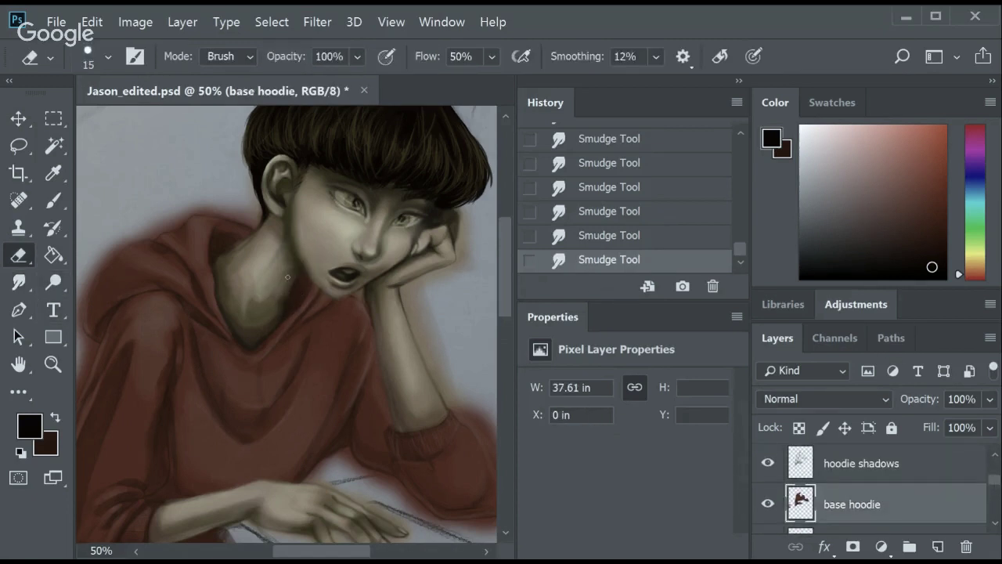
click(281, 291)
click(281, 291)
key(alt+bracketright)
key(alt+bracketright)
click(295, 274)
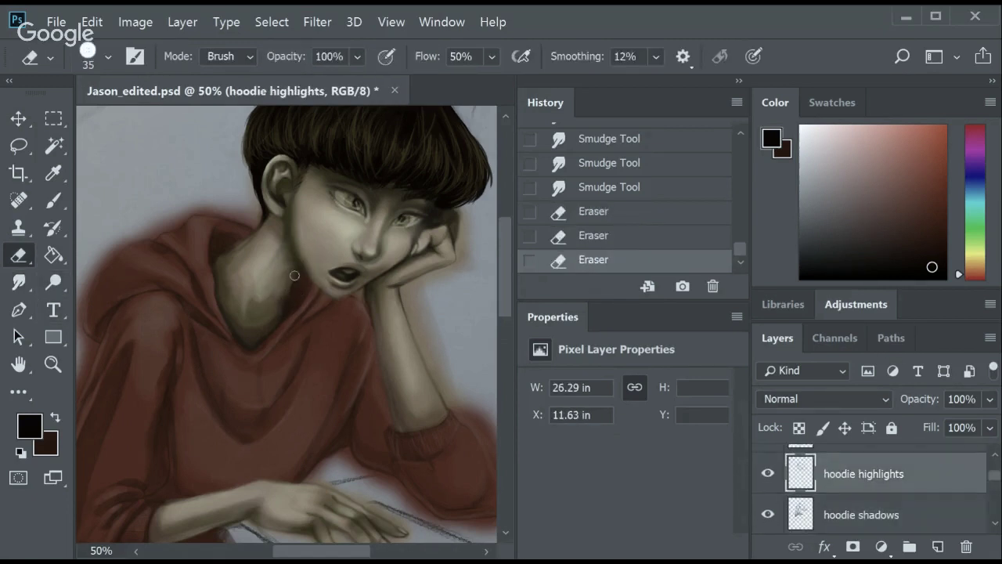
click(286, 288)
click(266, 286)
key(bracketright)
key(bracketright)
key(bracketright)
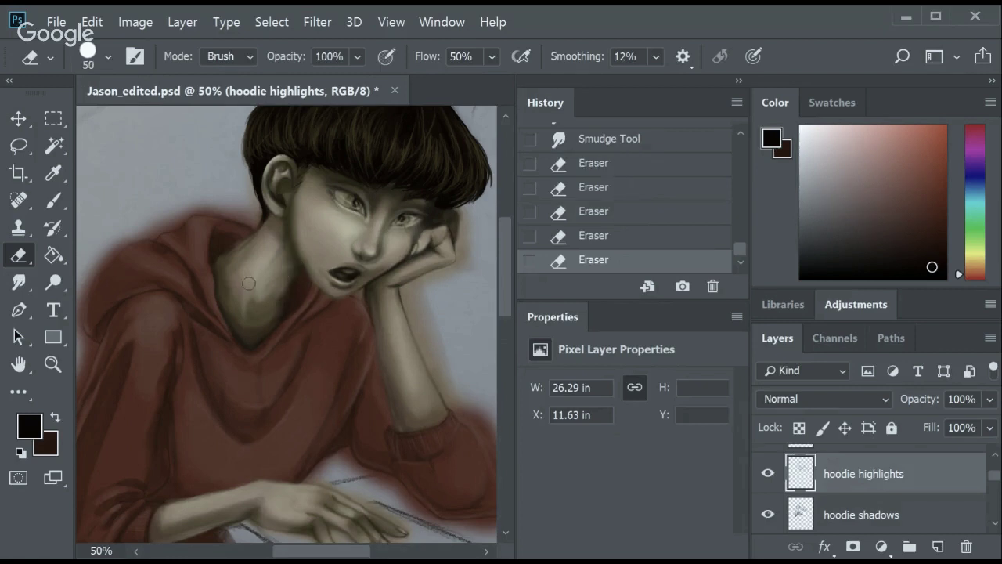
click(241, 295)
Lightly erase blush from the neck with the eraser at 29% opacity.
key(alt+bracketleft)
key(alt+bracketleft)
key(alt+bracketleft)
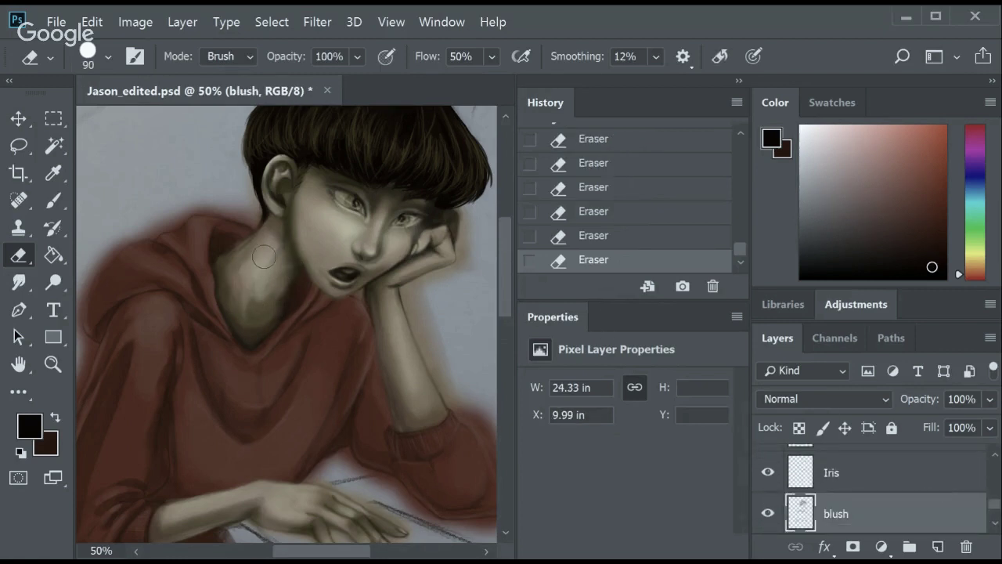
key(2)
key(9)
click(254, 286)
Check the hoodie, skin shadow, base skin and blush layers for neck paint.
ctrl+click(268, 282)
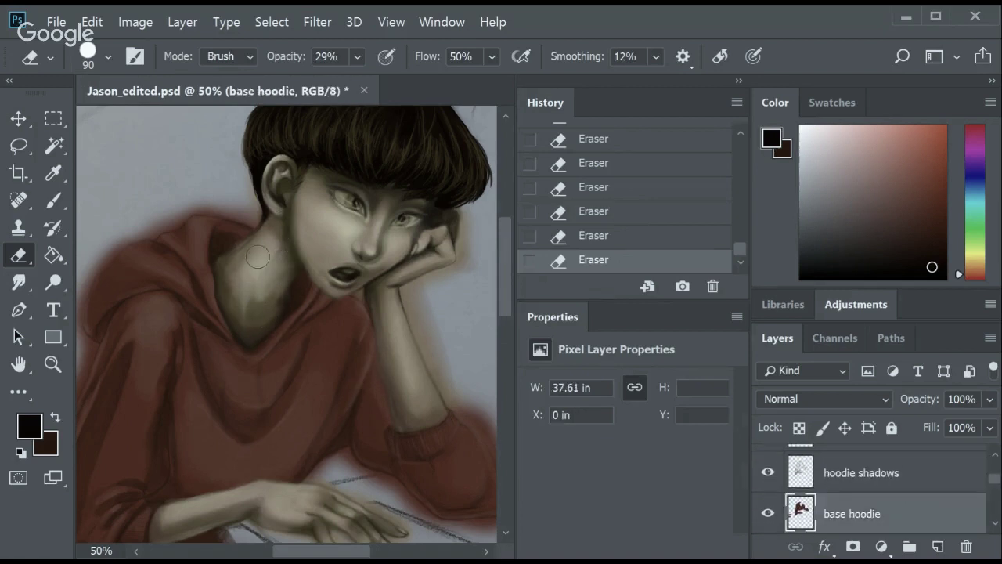
ctrl+click(258, 257)
scroll(998, 479, up, 1)
ctrl+click(264, 254)
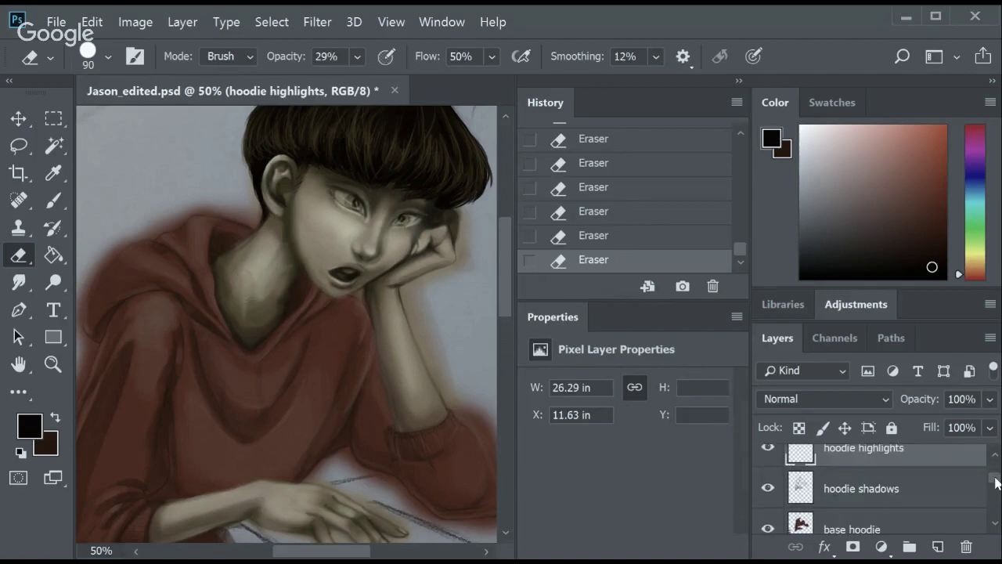
ctrl+click(258, 262)
ctrl+click(279, 290)
scroll(900, 477, down, 3)
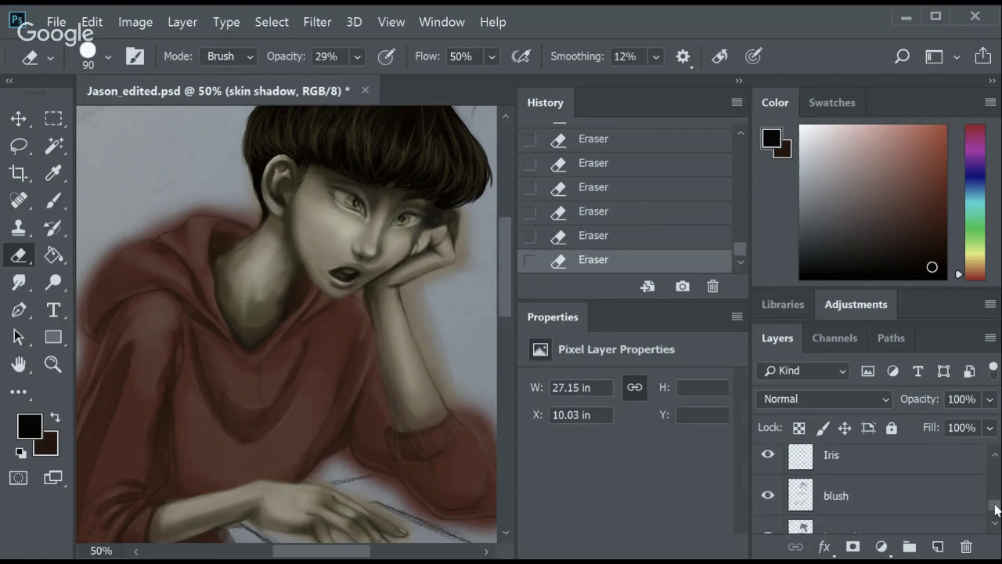
scroll(900, 478, down, 3)
scroll(900, 478, down, 2)
click(899, 472)
scroll(900, 478, up, 2)
click(901, 509)
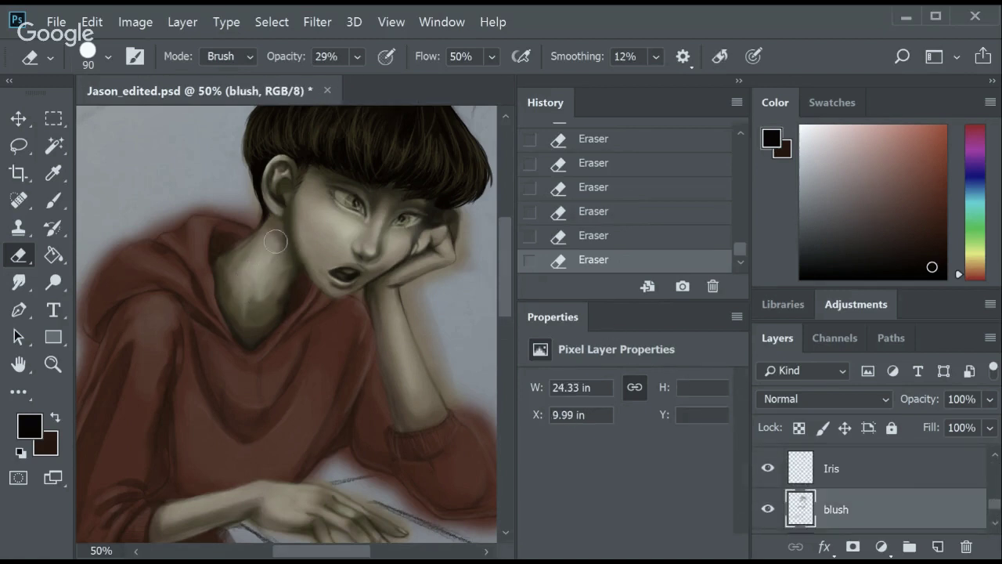
scroll(510, 301, down, 2)
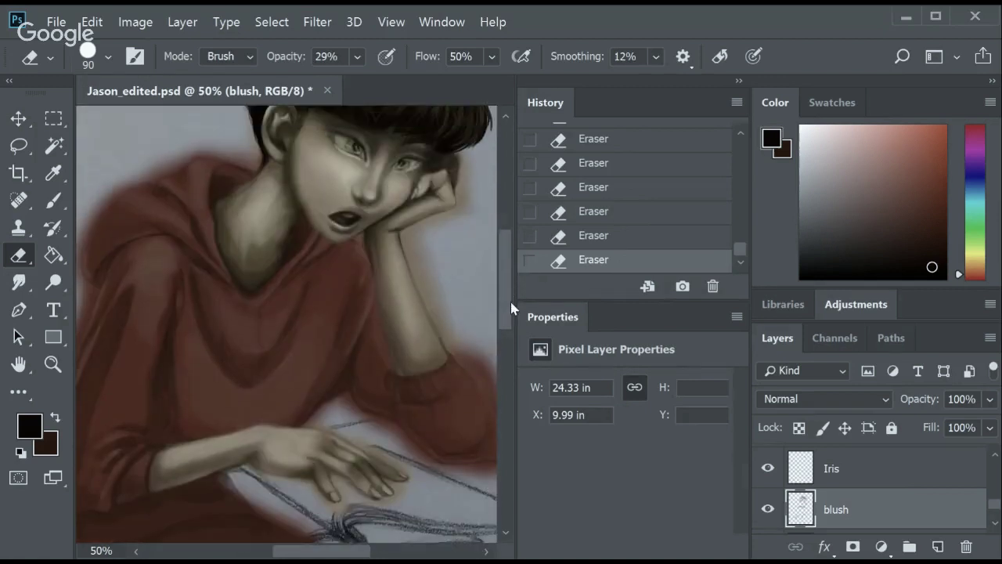
scroll(511, 302, up, 1)
Smudge the neck skin and blend the neck highlight on the skin highlight layers.
key(r)
mouse_move(264, 262)
mouse_down()
mouse_move(286, 273)
mouse_move(264, 245)
mouse_move(283, 241)
mouse_up()
ctrl+click(287, 273)
ctrl+click(267, 275)
ctrl+click(253, 270)
click(885, 478)
Smudge the neck shading upward at 27% strength, shrinking the brush for detail.
key(2)
key(7)
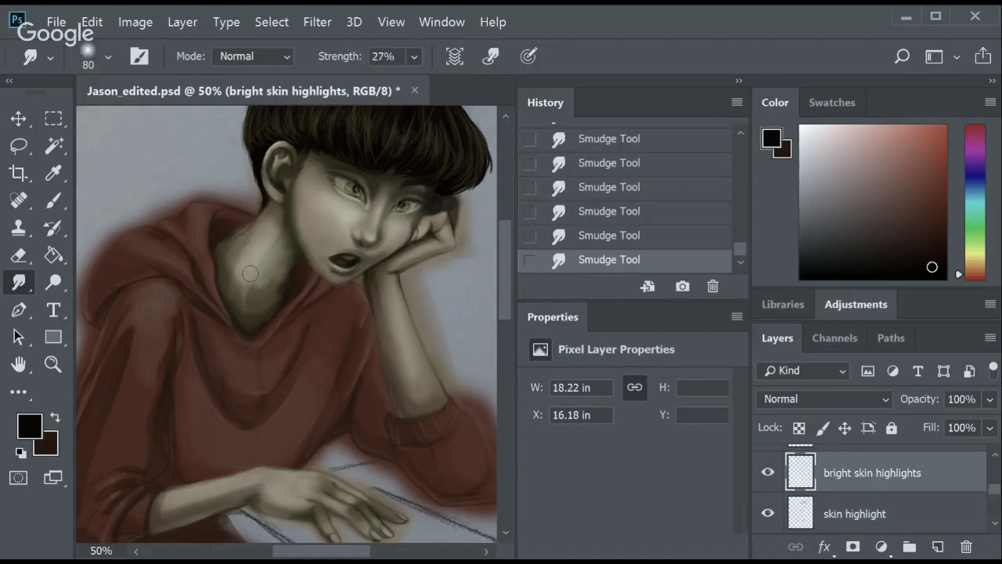
drag(250, 273, 260, 232)
key(bracketright)
key(bracketright)
key(bracketright)
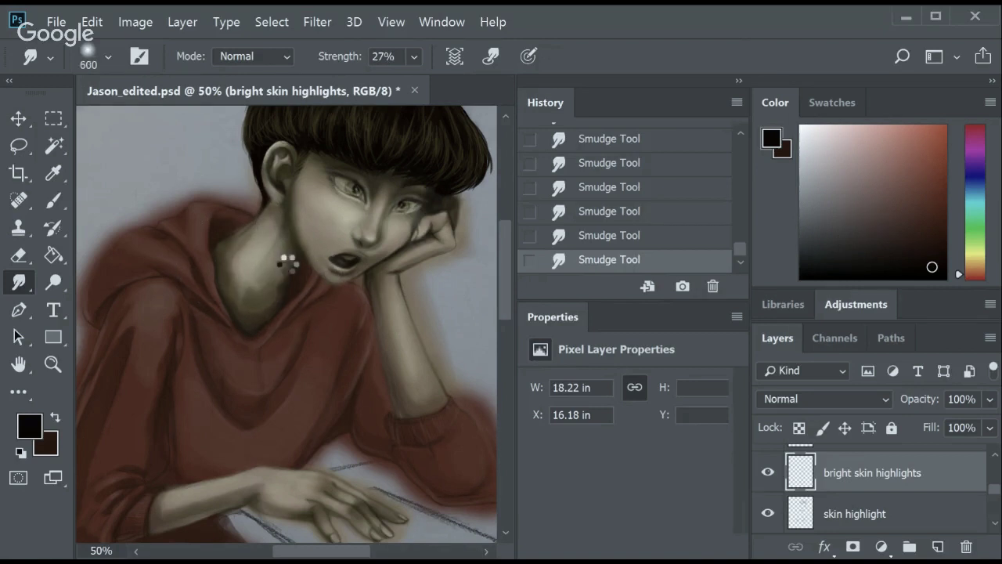
key(bracketleft)
key(bracketleft)
key(bracketleft)
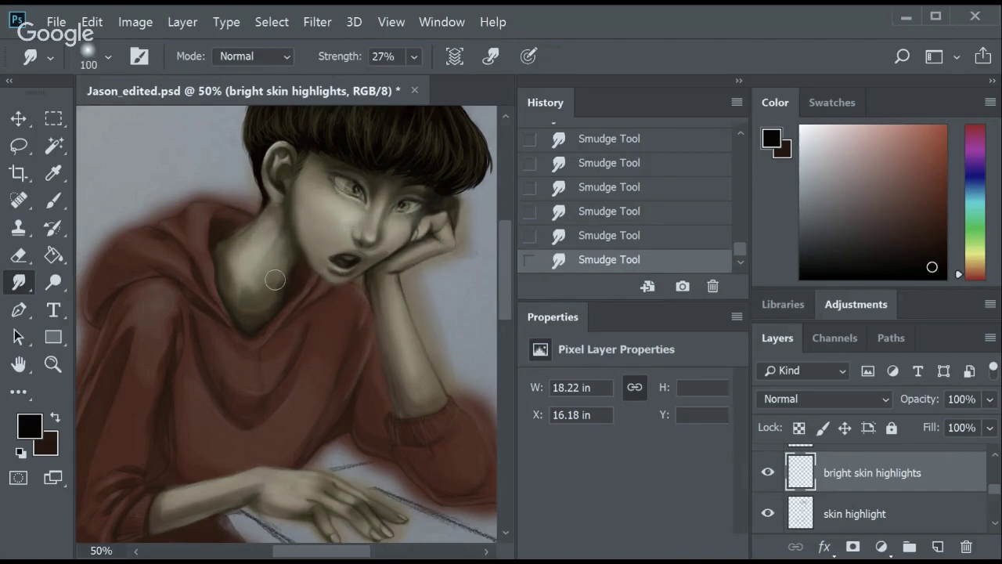
key(bracketright)
key(bracketright)
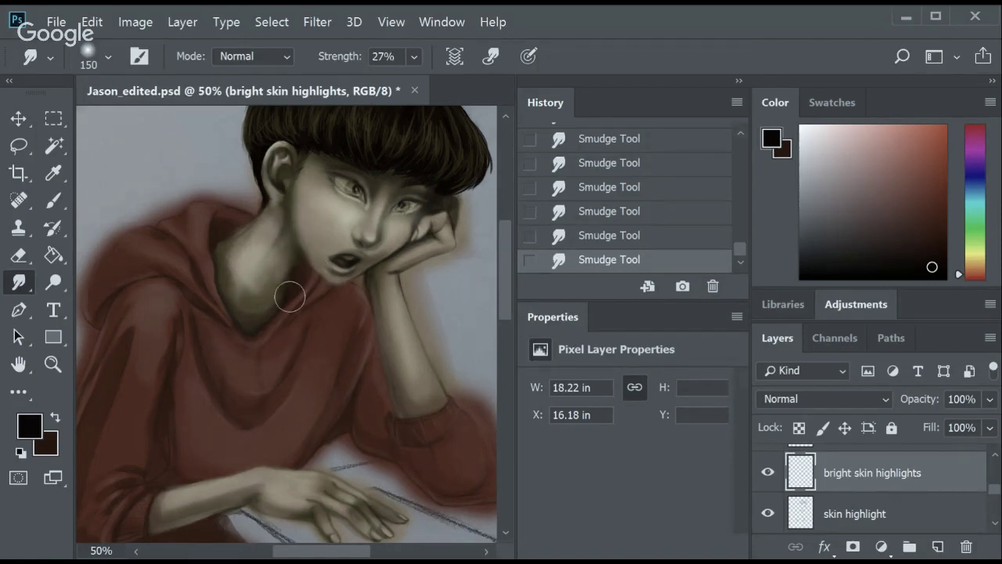
key(bracketleft)
key(bracketleft)
key(bracketleft)
ctrl+click(282, 302)
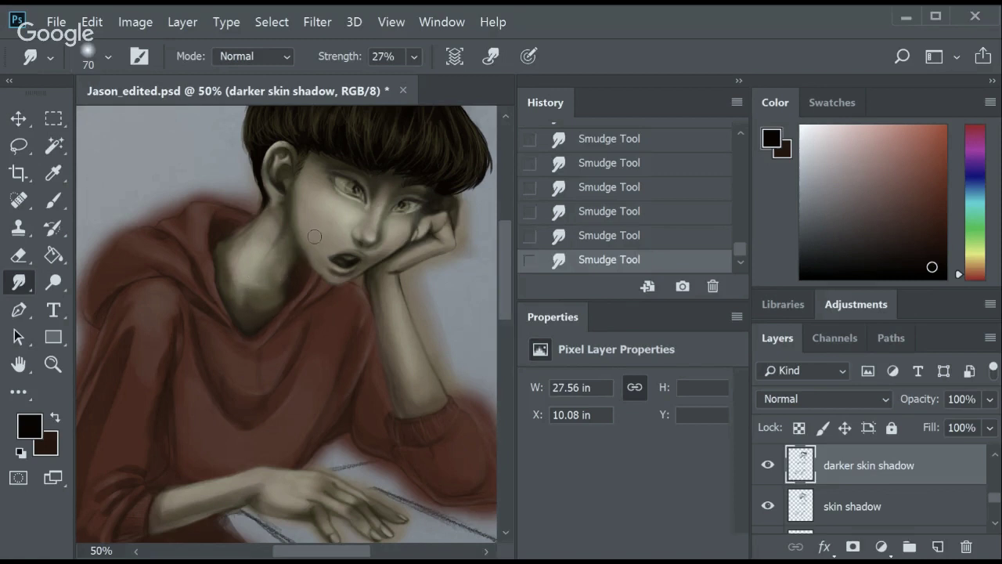
Zoom in on the face and erase the excess highlight beside the ear with a small eraser.
key(z)
alt+click(188, 238)
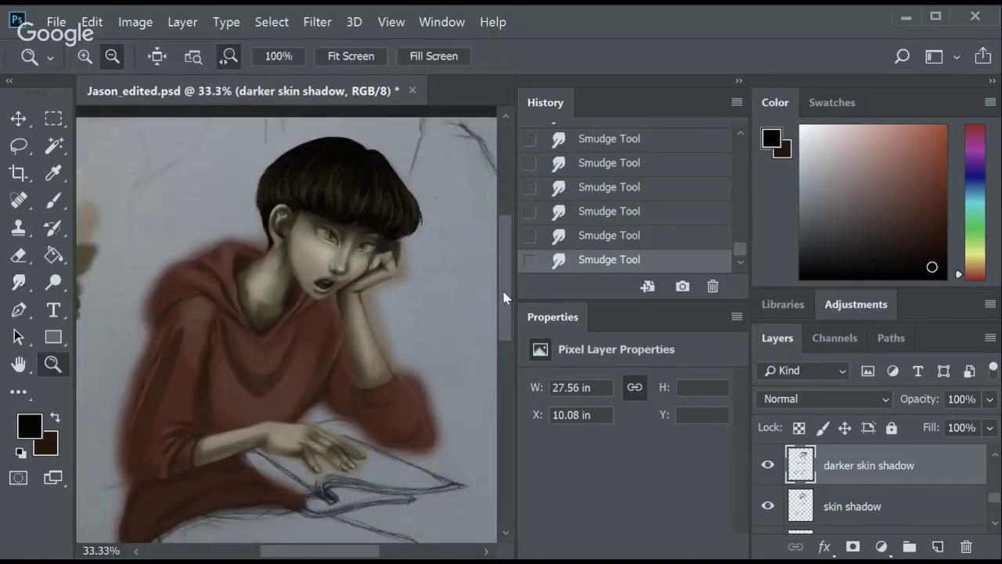
drag(504, 311, 514, 293)
click(312, 261)
key(e)
key(alt+bracketright)
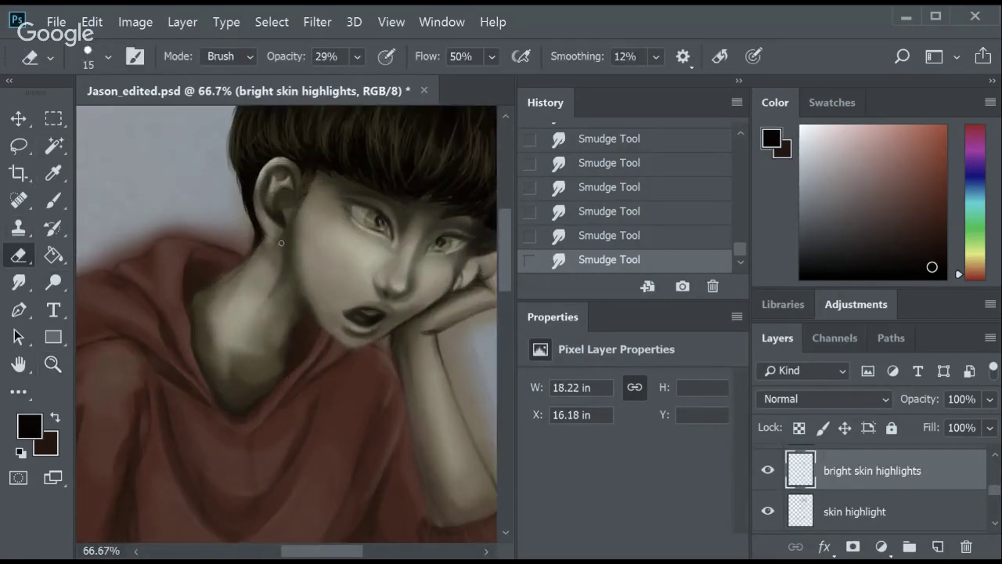
drag(266, 235, 278, 243)
drag(270, 233, 281, 241)
drag(274, 234, 283, 240)
click(283, 241)
click(282, 241)
click(281, 241)
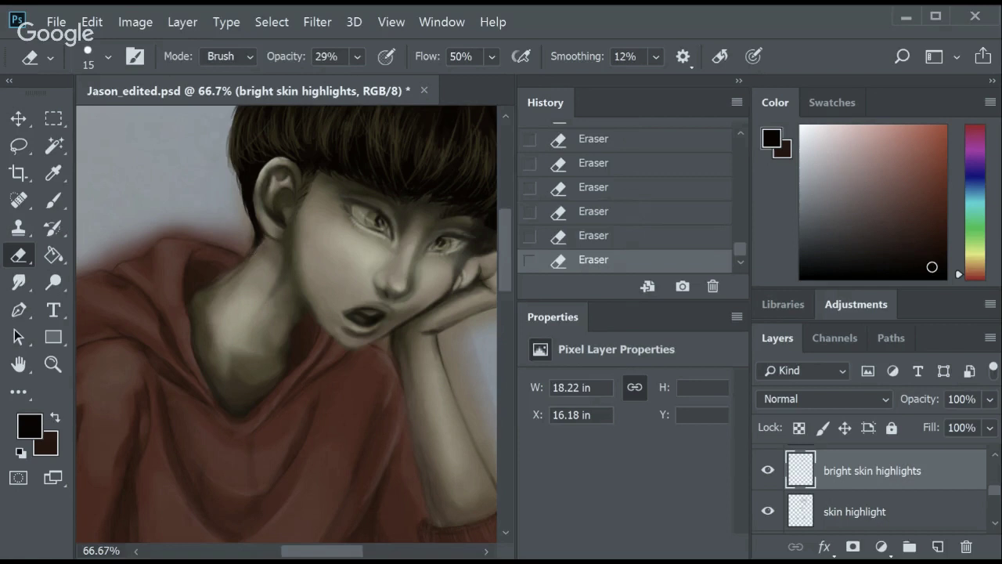
key(alt+bracketleft)
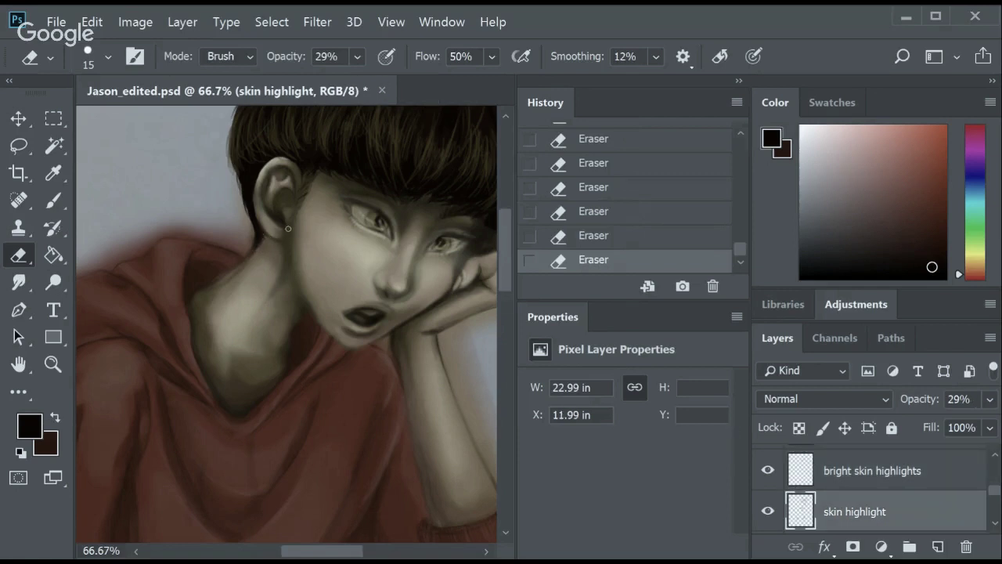
Save Jason_edited.psd, then zoom out and back in on the face.
key(ctrl+s)
key(z)
alt+click(318, 412)
alt+click(318, 412)
scroll(504, 321, up, 2)
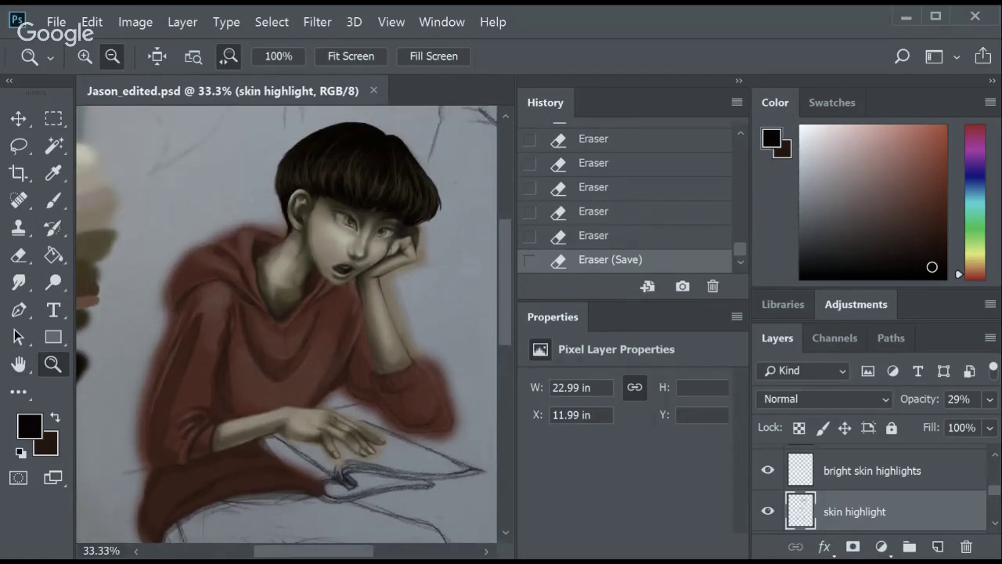
click(362, 235)
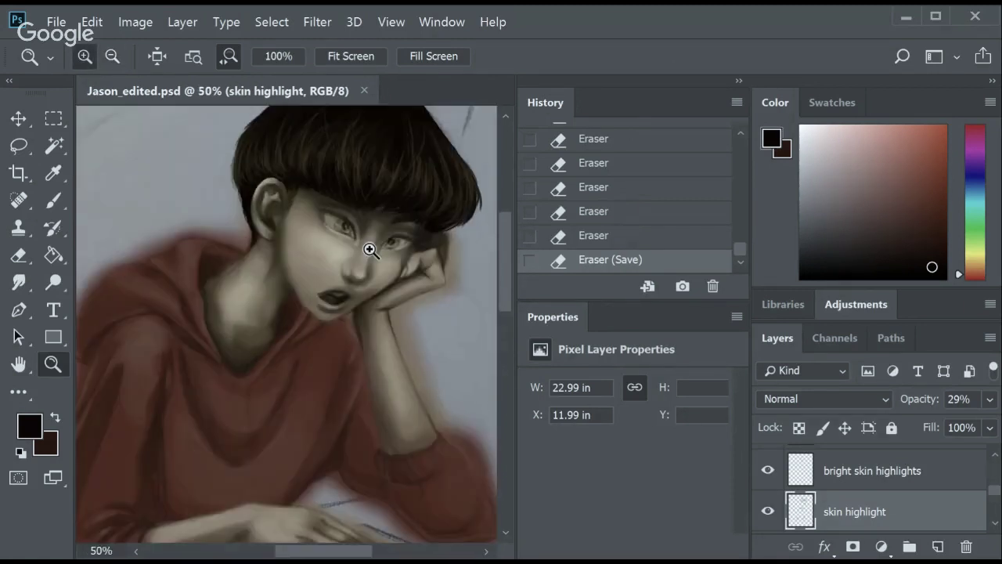
Switch to a smaller Brush on the darker skin shadow layer.
key(b)
scroll(996, 494, down, 3)
click(967, 469)
key(bracketleft)
key(bracketleft)
key(bracketleft)
Undo a test dab and set the brush to 62% opacity with a smaller size.
scroll(372, 314, up, 2)
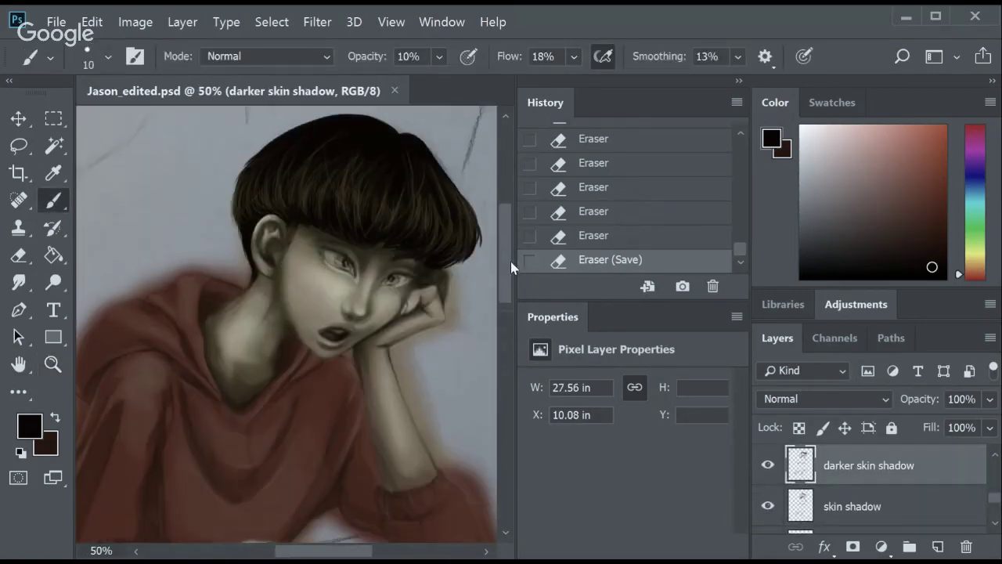
click(352, 256)
key(ctrl+z)
key(4)
key(2)
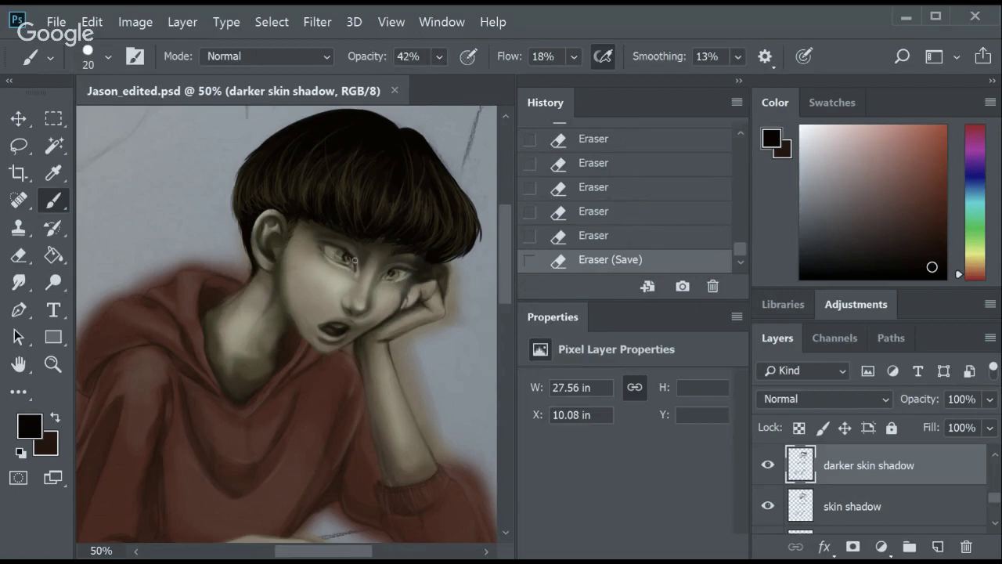
key(6)
key(2)
key(bracketleft)
key(bracketleft)
Paint small dark shadow dabs on the forehead along the hairline under the fringe.
click(330, 242)
click(331, 239)
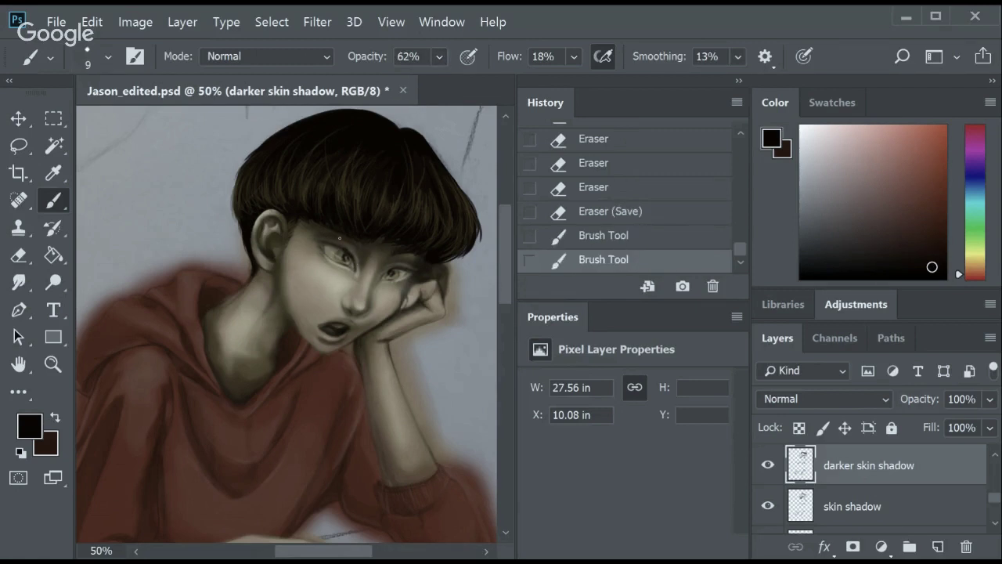
click(334, 237)
click(336, 234)
click(339, 231)
click(341, 228)
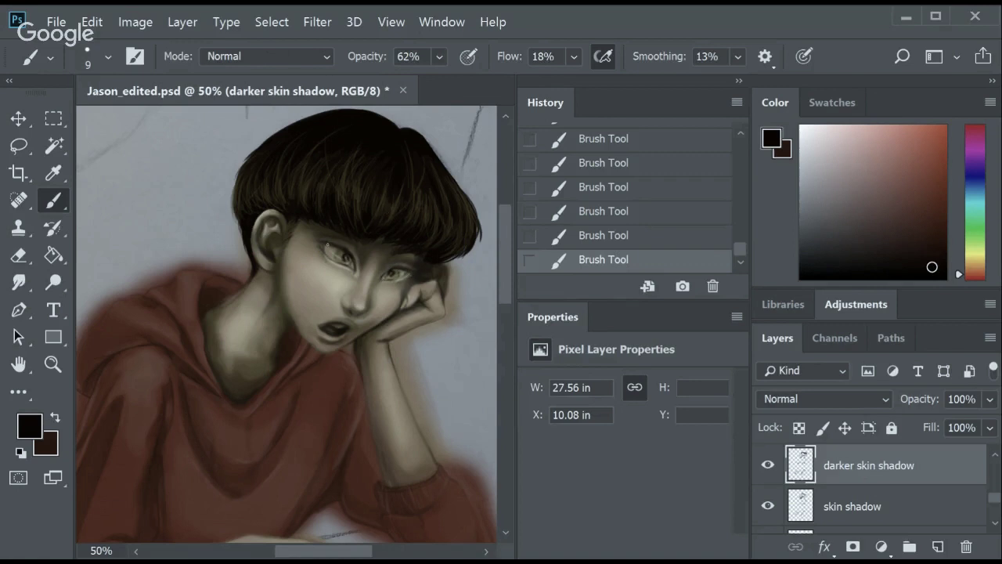
Activate the blush layer with a 100% opacity brush and a brown swatch colour.
scroll(380, 240, left, 5)
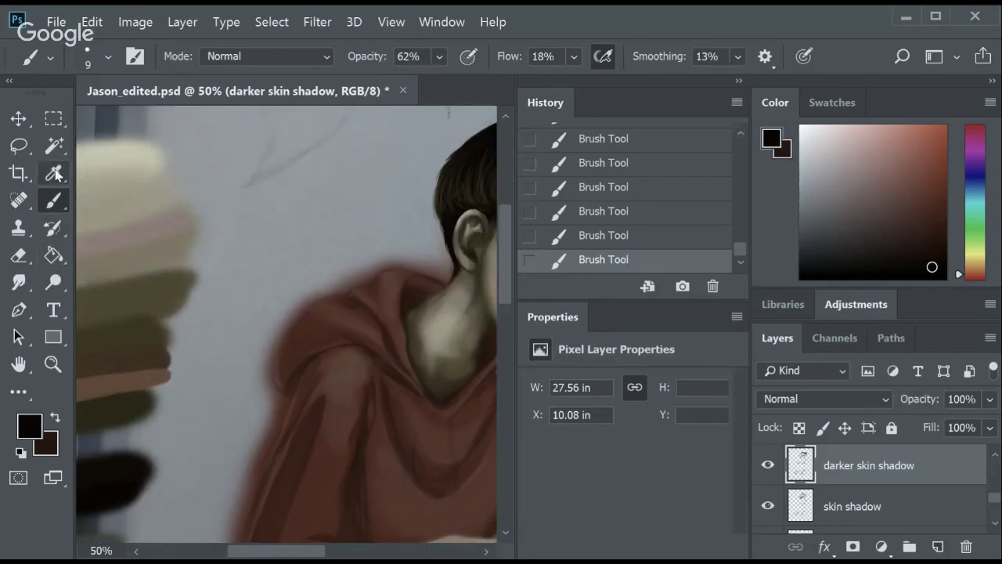
alt+click(123, 168)
scroll(350, 353, right, 6)
scroll(896, 470, down, 2)
click(895, 467)
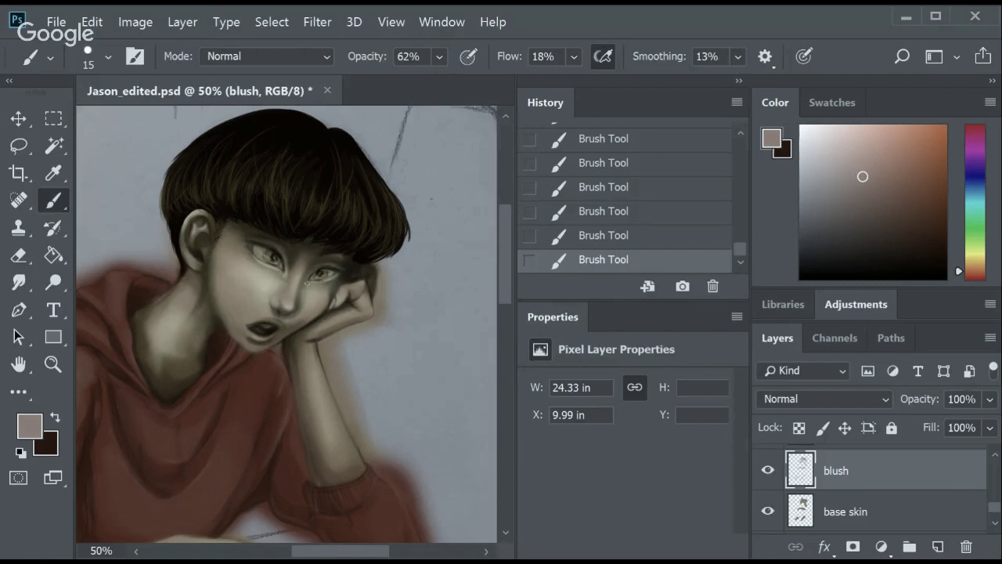
key(0)
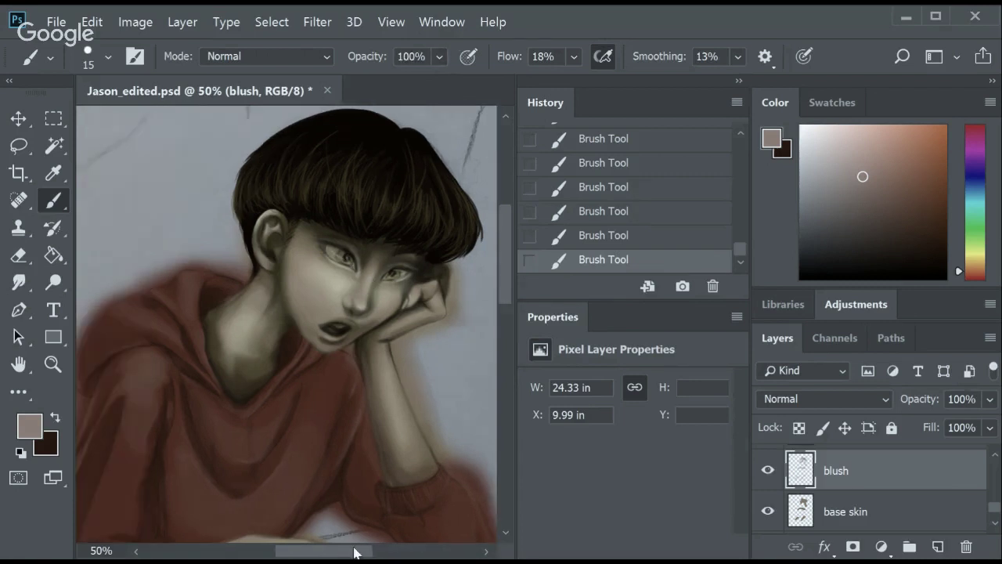
scroll(353, 549, left, 5)
alt+click(196, 369)
scroll(253, 342, right, 6)
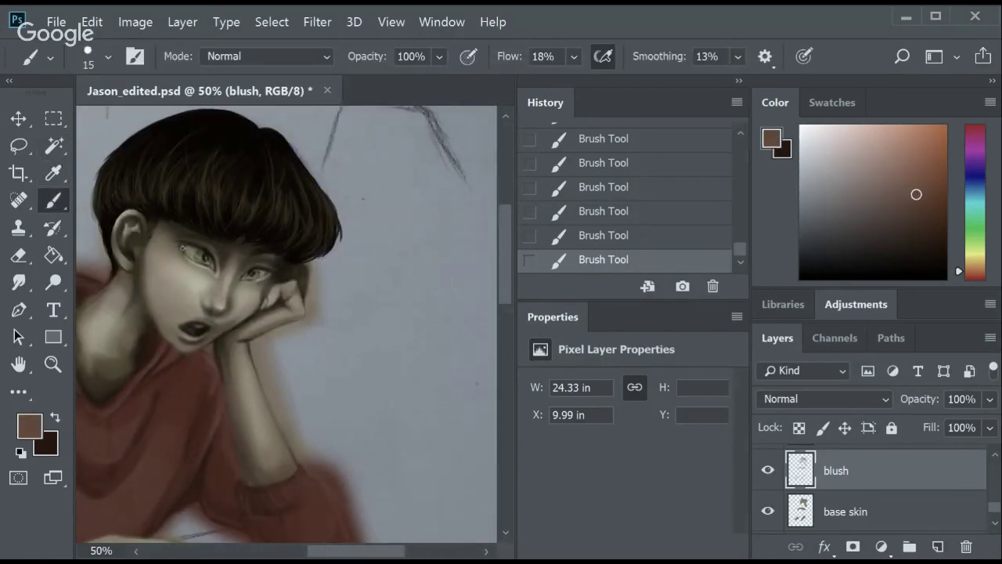
Erase stray highlight and shadow near the eye on the skin highlight and shadow layers.
key(e)
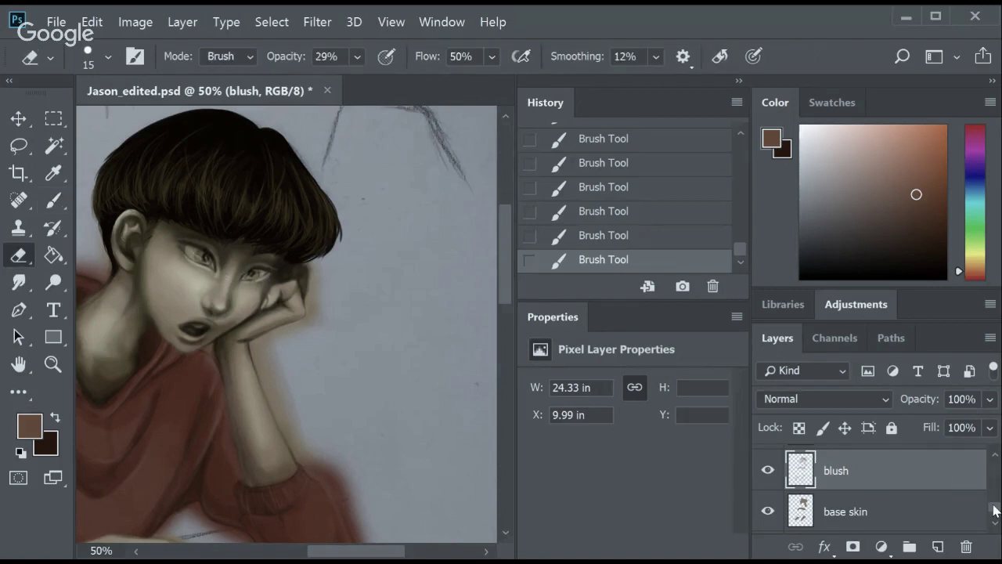
key(alt+bracketright)
drag(184, 244, 212, 266)
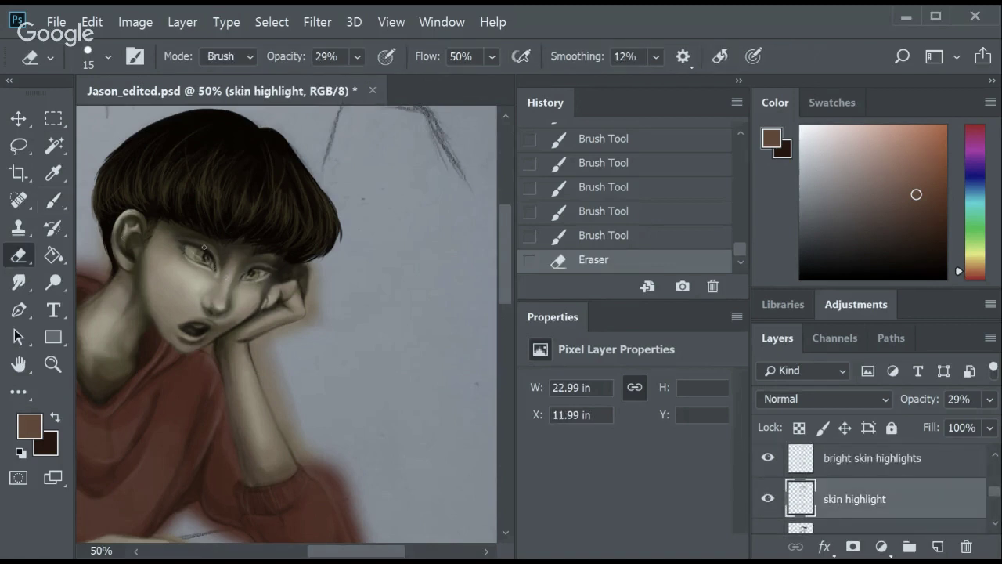
click(204, 247)
key(alt+bracketright)
click(185, 246)
key(alt+bracketleft)
key(alt+bracketleft)
key(alt+bracketleft)
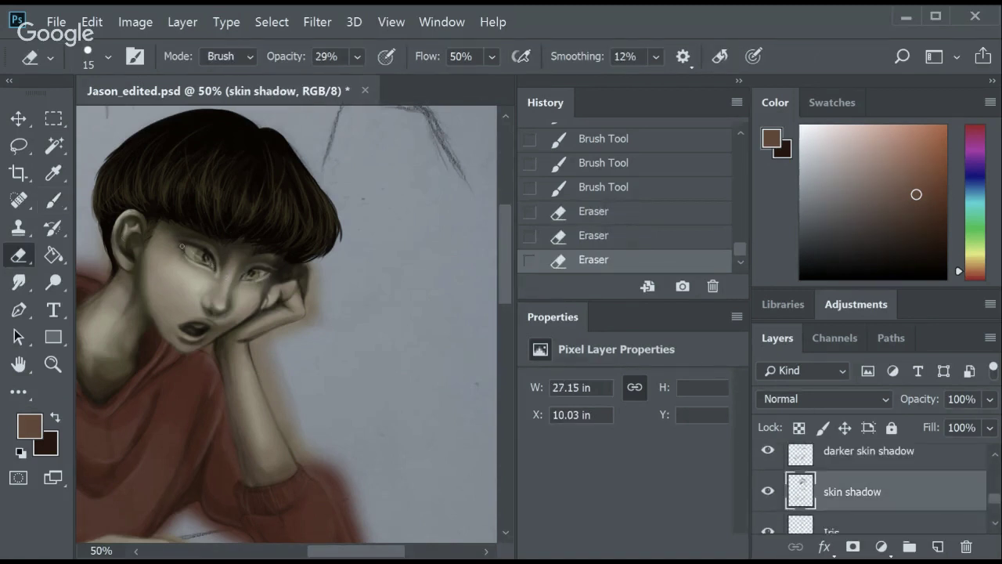
click(181, 246)
click(183, 244)
key(alt+bracketright)
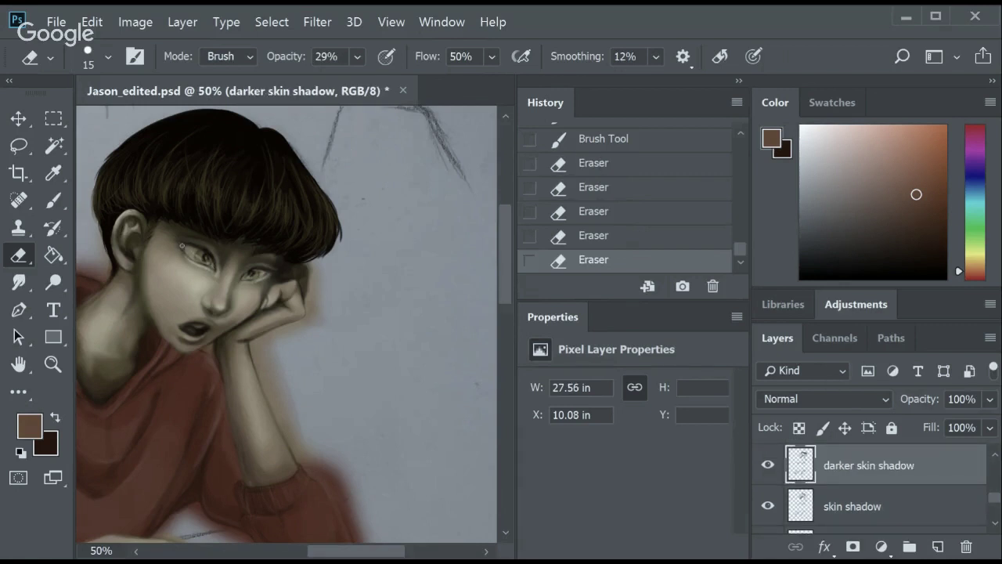
click(182, 245)
Save Jason_edited.psd and zoom out to view more of the painting.
key(ctrl+s)
scroll(501, 258, down, 3)
scroll(502, 282, left, 5)
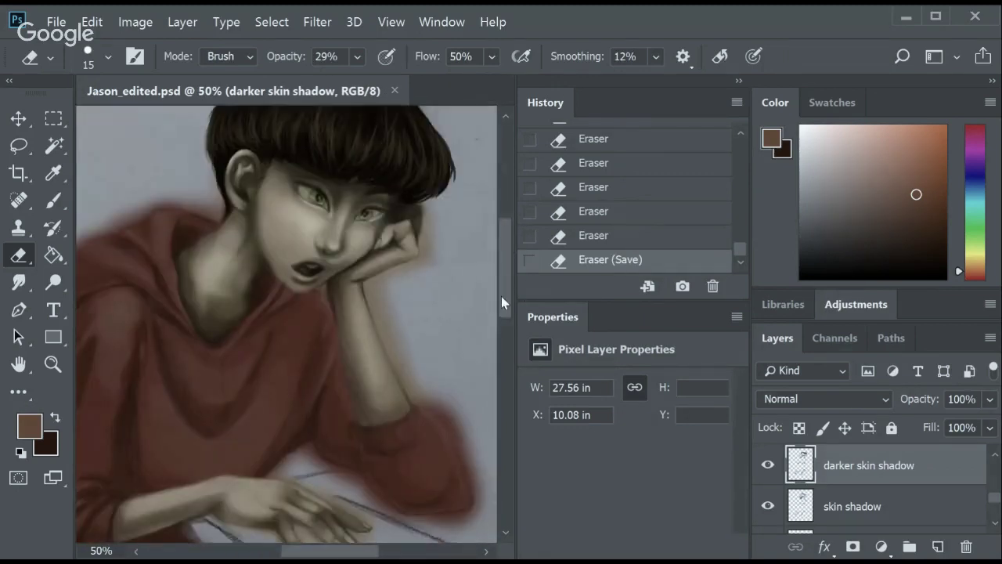
drag(501, 296, 501, 404)
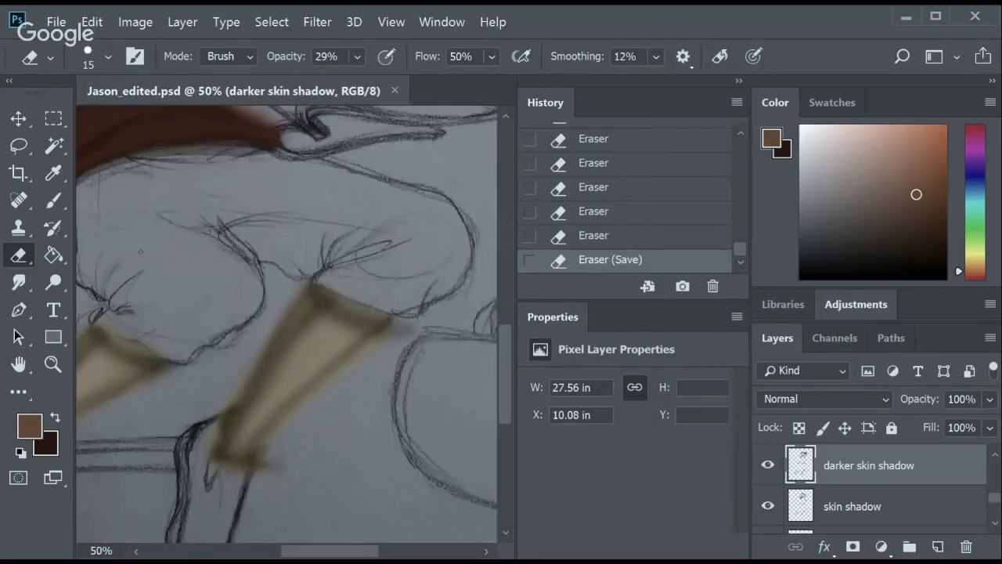
key(z)
key(ctrl+minus)
scroll(505, 282, up, 5)
scroll(517, 262, up, 2)
scroll(508, 307, up, 2)
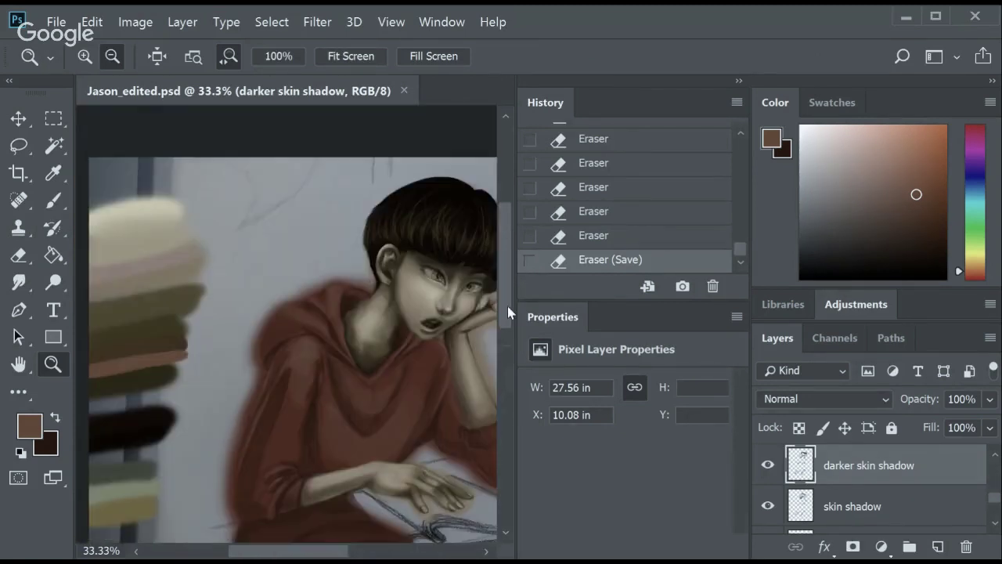
scroll(507, 307, down, 1)
Sample a near-white colour and paint a swatch stroke on the color swatches layer.
key(i)
click(810, 133)
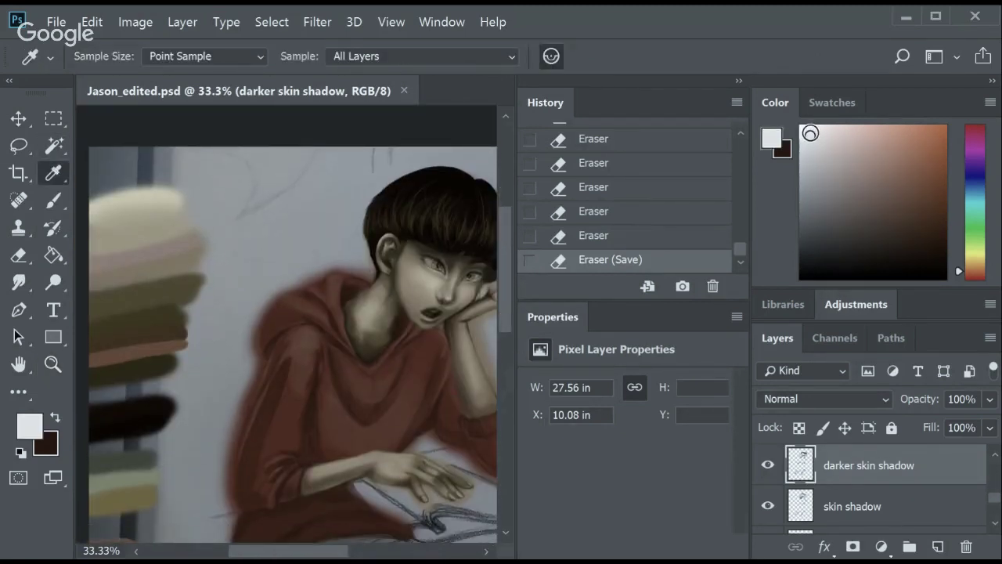
key(b)
ctrl+click(133, 180)
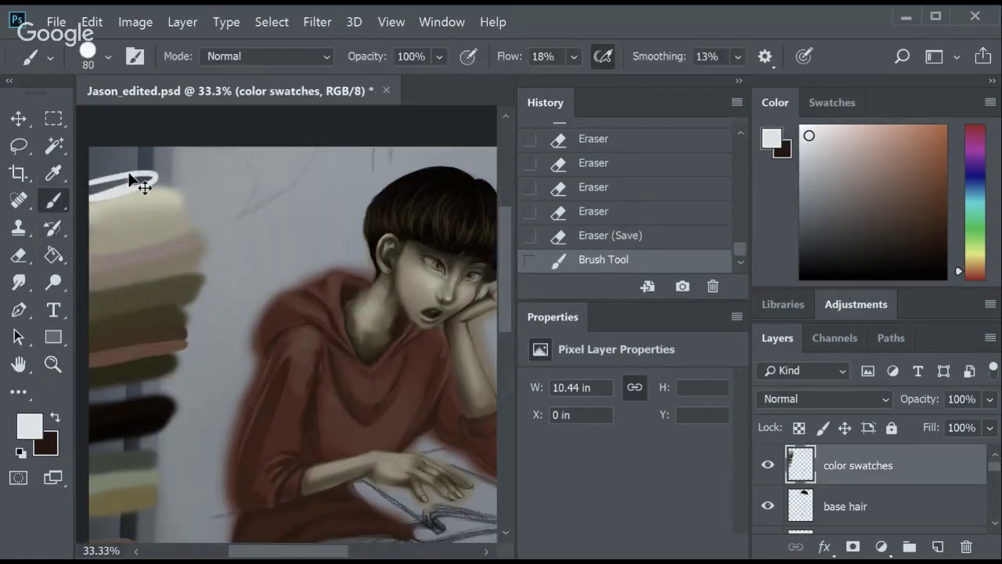
drag(133, 180, 94, 188)
scroll(501, 263, down, 3)
scroll(502, 264, up, 4)
Switch the painting colour to black and zoom in on the face with a smaller brush.
key(x)
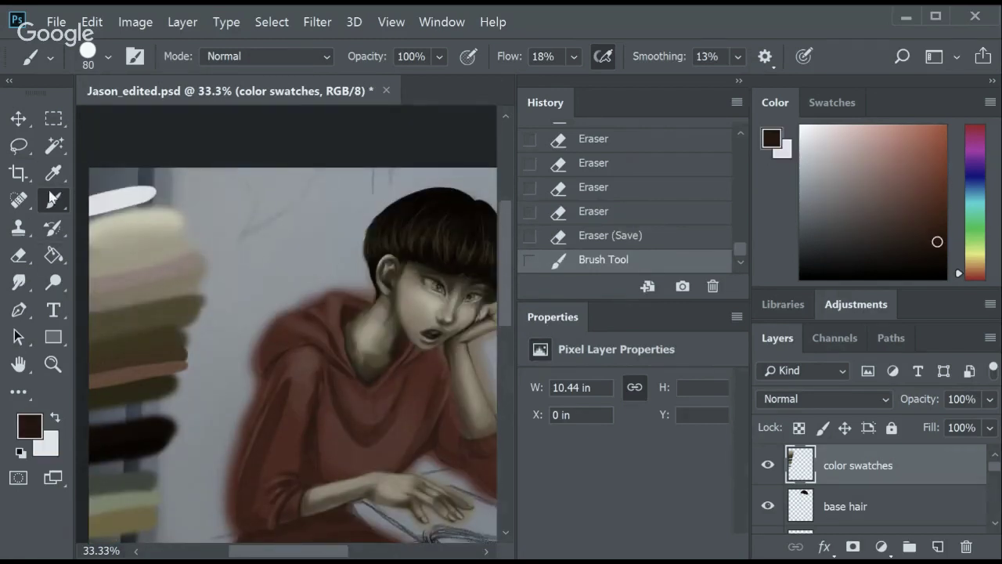
alt+click(148, 430)
scroll(303, 267, right, 3)
scroll(302, 267, down, 1)
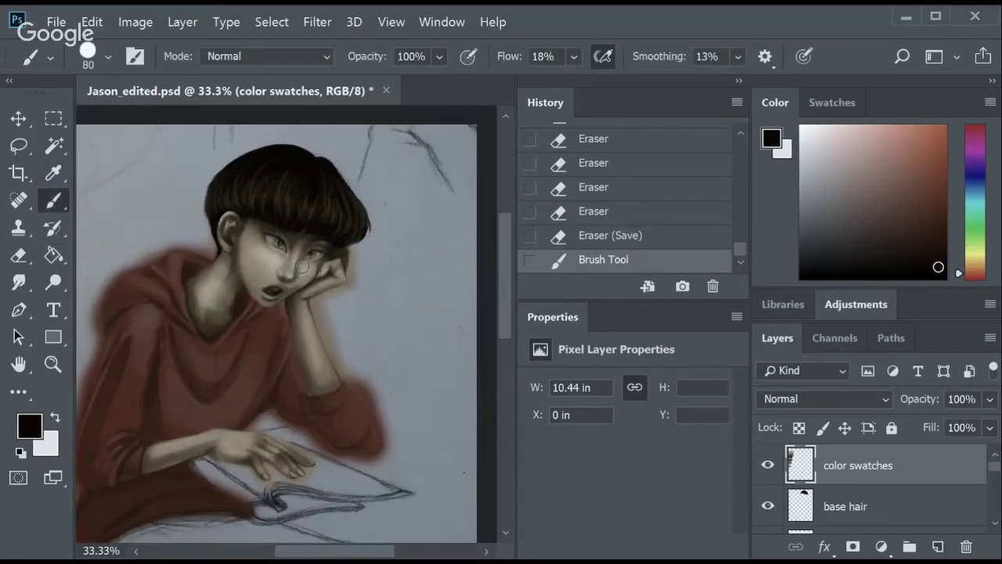
click(266, 294)
scroll(219, 365, up, 2)
key(bracketleft)
key(bracketleft)
key(bracketleft)
scroll(995, 489, down, 2)
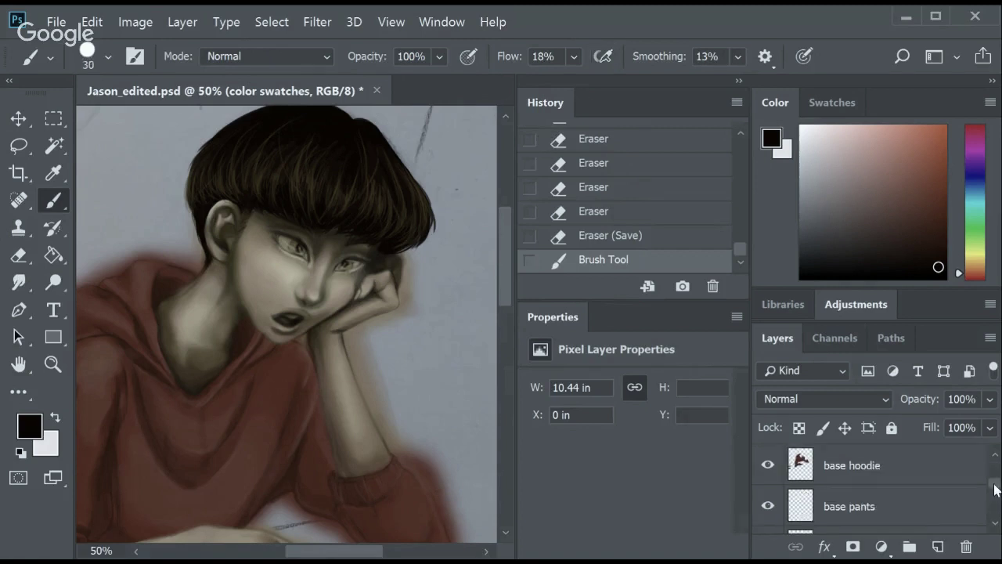
scroll(995, 501, down, 2)
On the darker skin shadow layer, paint shadow strokes near the eye at size 10, 100% flow.
click(861, 464)
key(bracketleft)
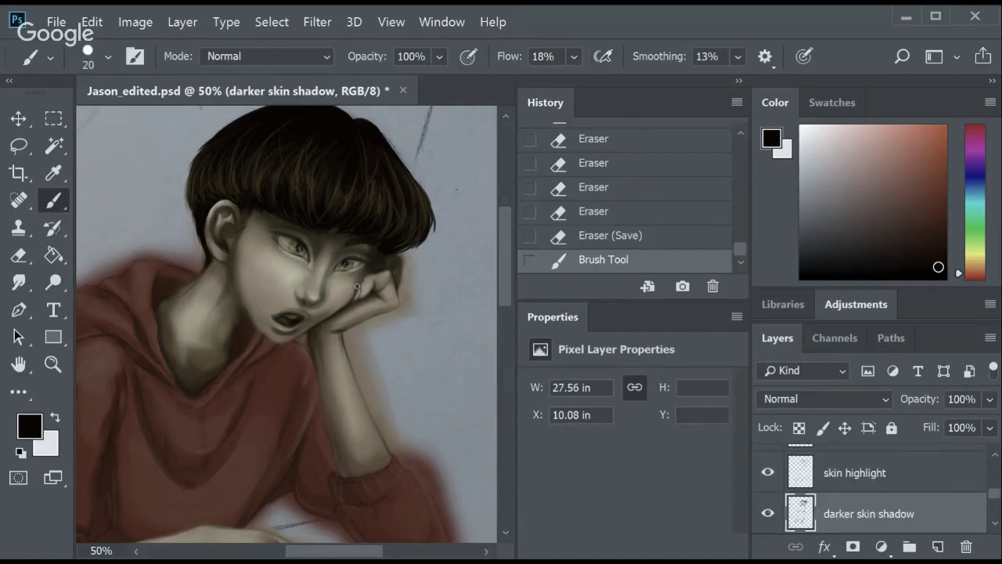
key(ctrl+z)
drag(357, 286, 375, 270)
key(bracketleft)
key(ctrl+z)
key(shift+0)
drag(372, 274, 377, 267)
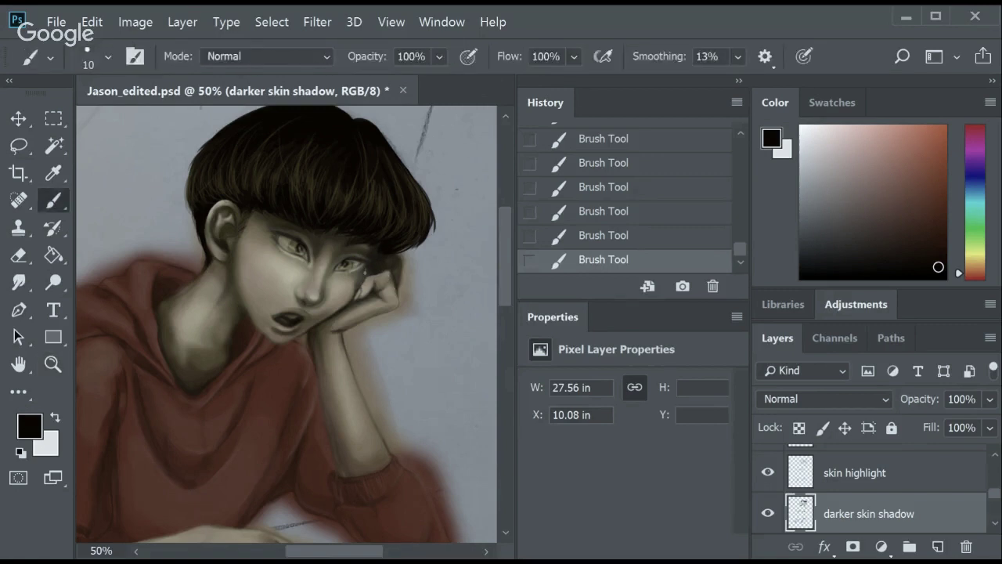
Lower brush opacity to 50%, then erase excess shadow near the eye and smudge it smooth.
key(c)
key(b)
scroll(397, 197, down, 3)
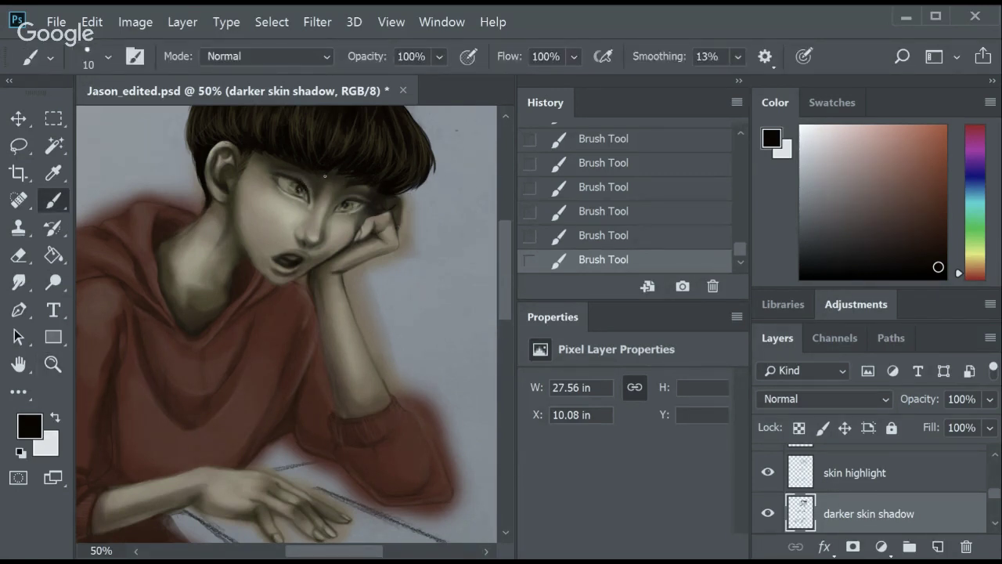
key(z)
key(b)
key(5)
key(e)
mouse_move(313, 192)
mouse_down()
mouse_move(328, 202)
mouse_move(307, 183)
mouse_up()
key(r)
drag(310, 187, 306, 181)
drag(310, 185, 307, 181)
drag(309, 184, 307, 181)
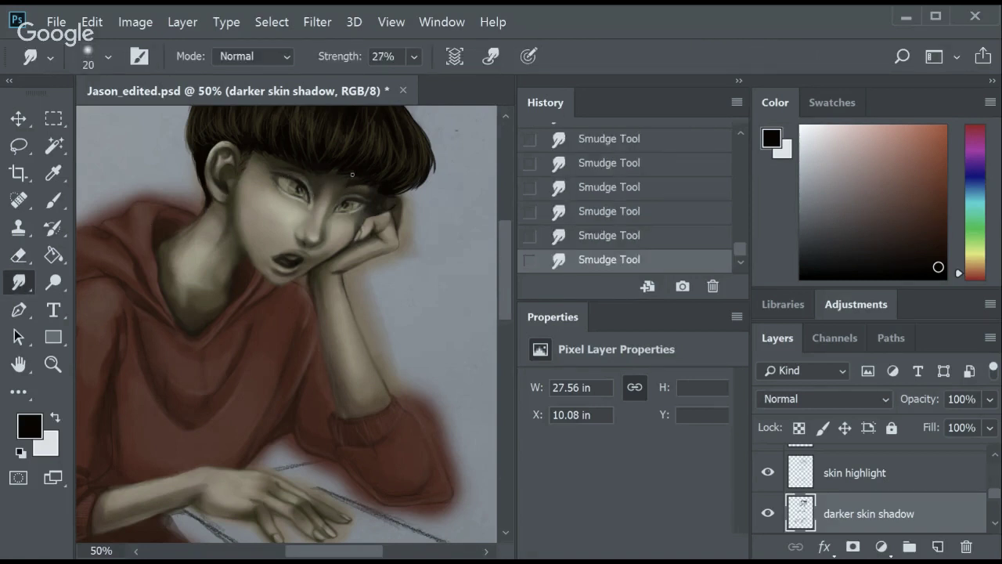
Paint subtle white highlights on the face on the bright skin highlights layer.
key(x)
scroll(962, 519, up, 1)
click(961, 470)
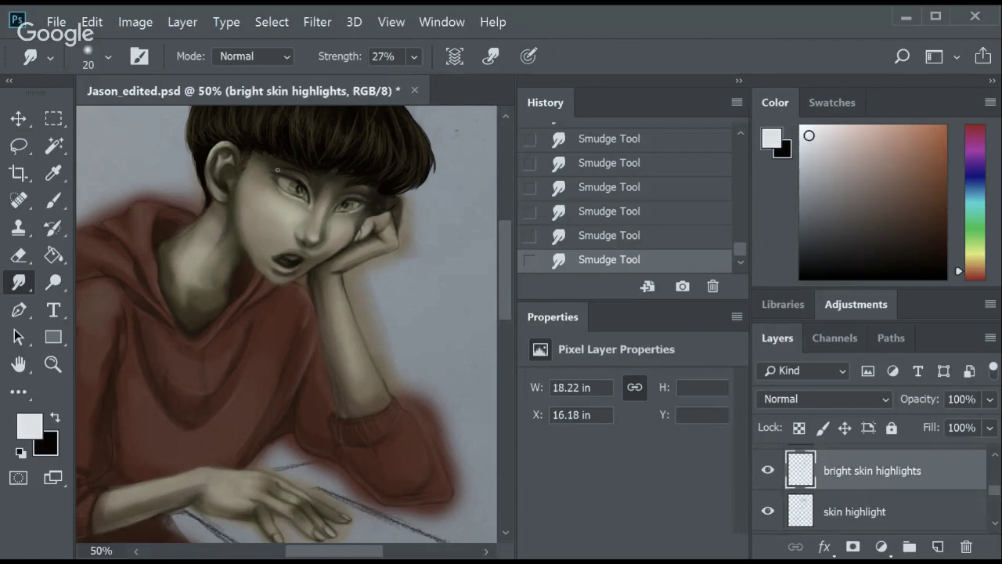
key(bracketleft)
key(bracketleft)
key(bracketright)
key(bracketright)
key(b)
key(bracketleft)
drag(258, 235, 317, 205)
key(ctrl+z)
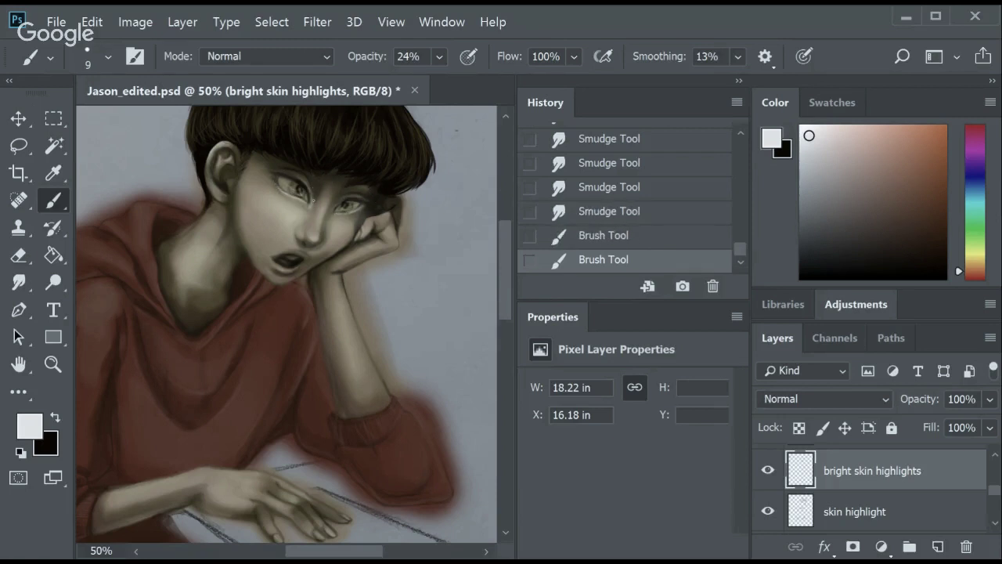
drag(290, 168, 335, 191)
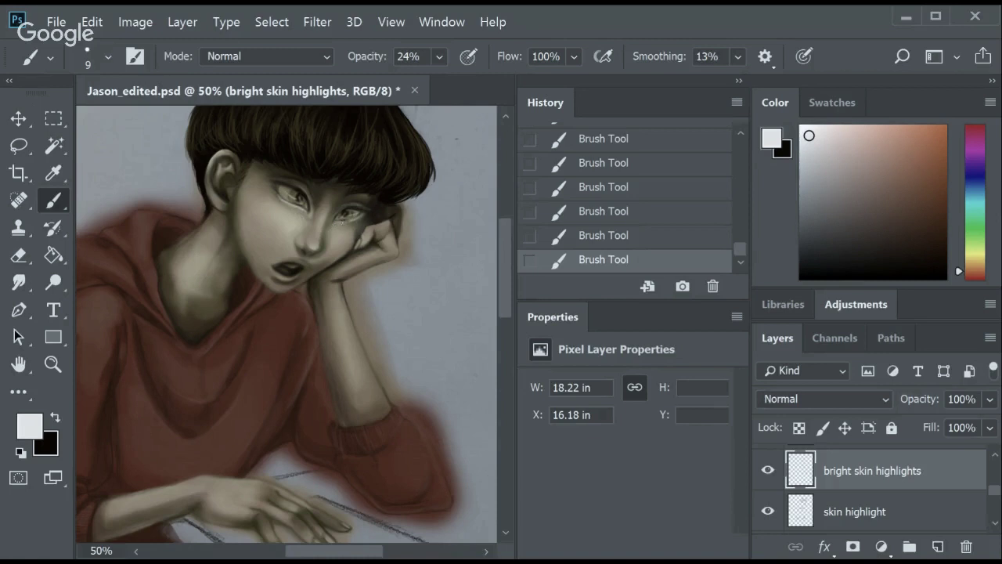
Smudge the highlights around the eye to blend them, then save the painting.
key(r)
drag(337, 223, 345, 222)
drag(345, 222, 347, 224)
drag(347, 223, 349, 225)
drag(349, 225, 352, 227)
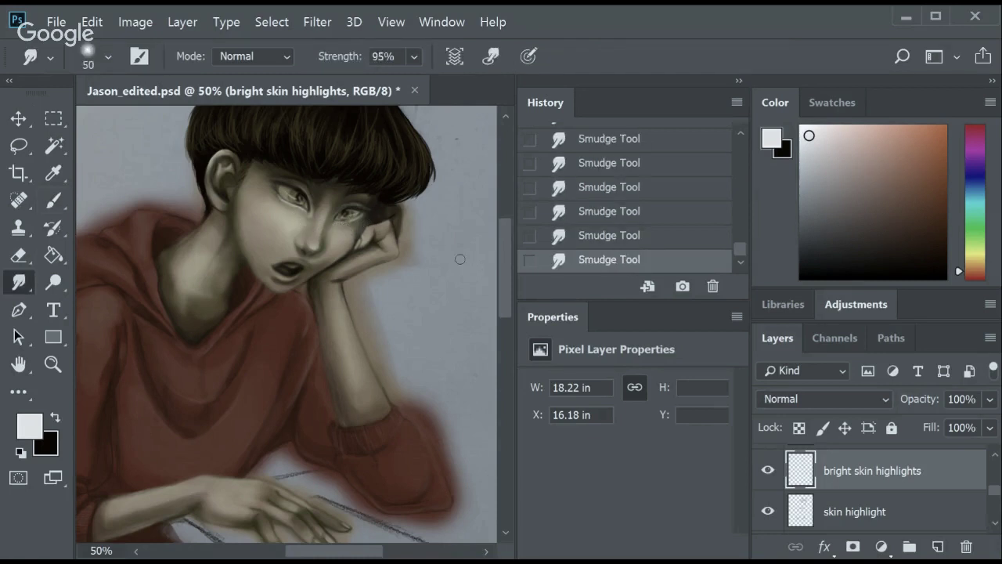
key(ctrl+s)
Dab small low-opacity highlights across the face near the mouth and cheek.
key(b)
click(319, 245)
key(ctrl+z)
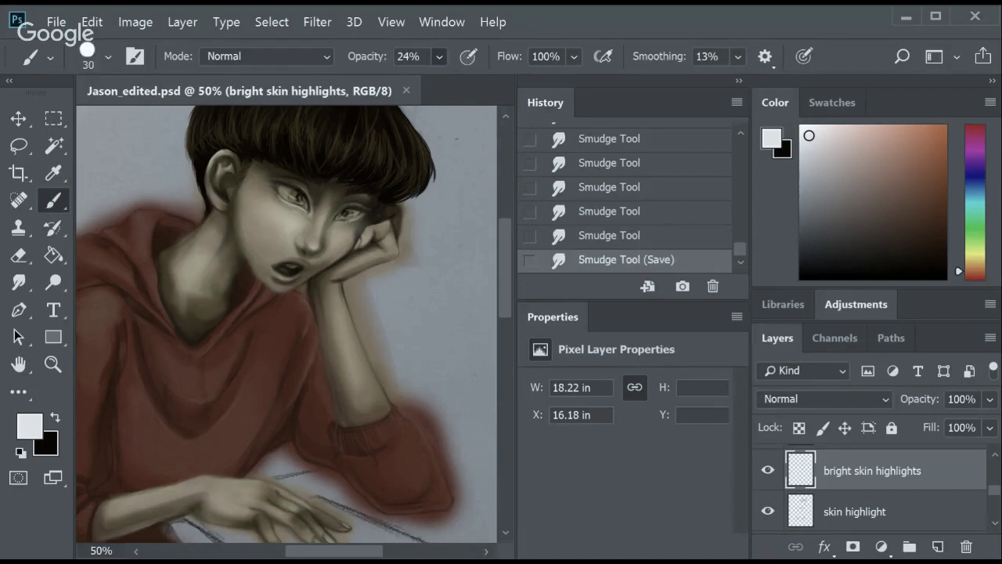
key(0)
key(9)
click(286, 267)
key(bracketleft)
click(321, 262)
click(307, 264)
click(294, 267)
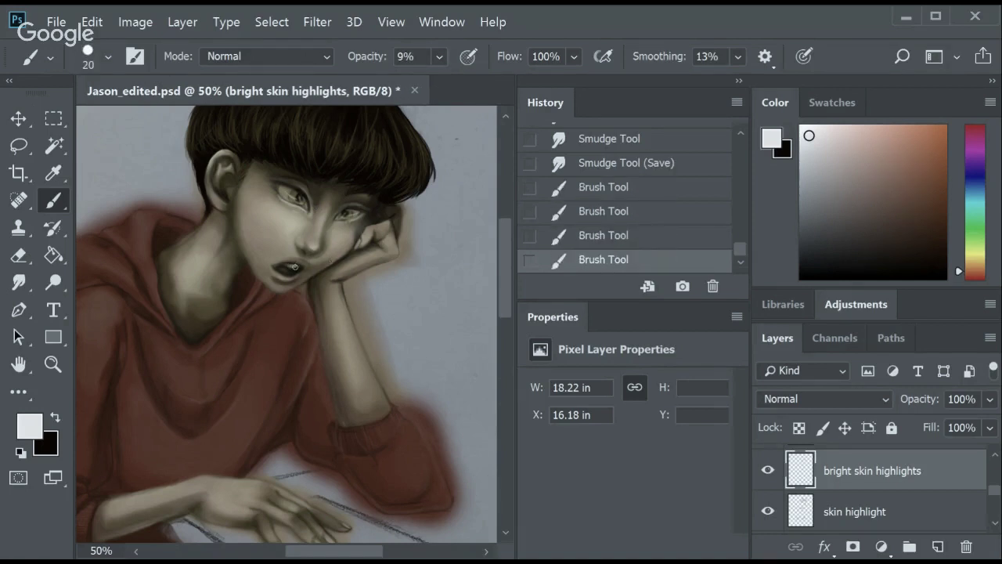
click(306, 259)
click(335, 264)
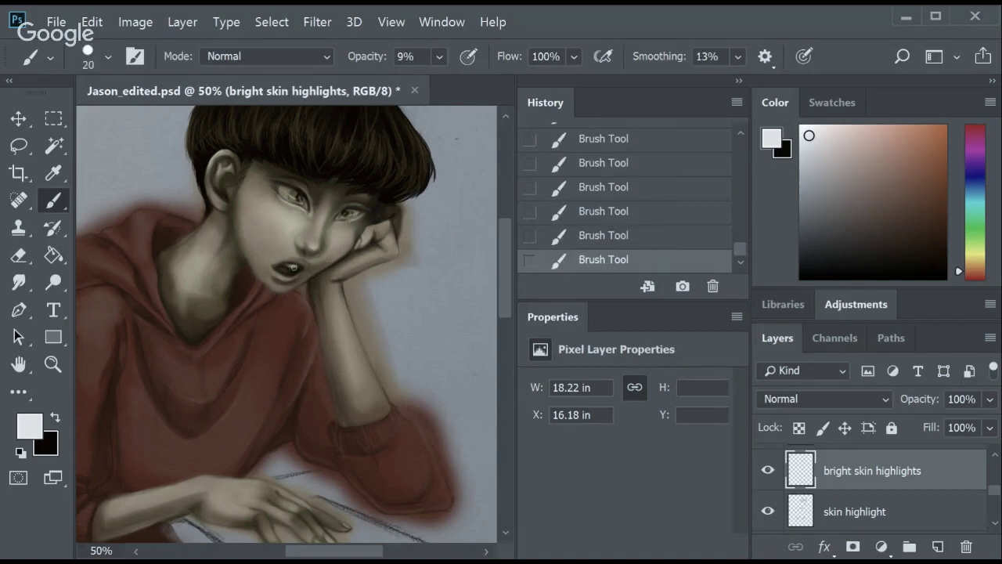
Set the brush to size 25 at 3% opacity and save the painting.
scroll(501, 239, up, 3)
key(bracketright)
key(bracketright)
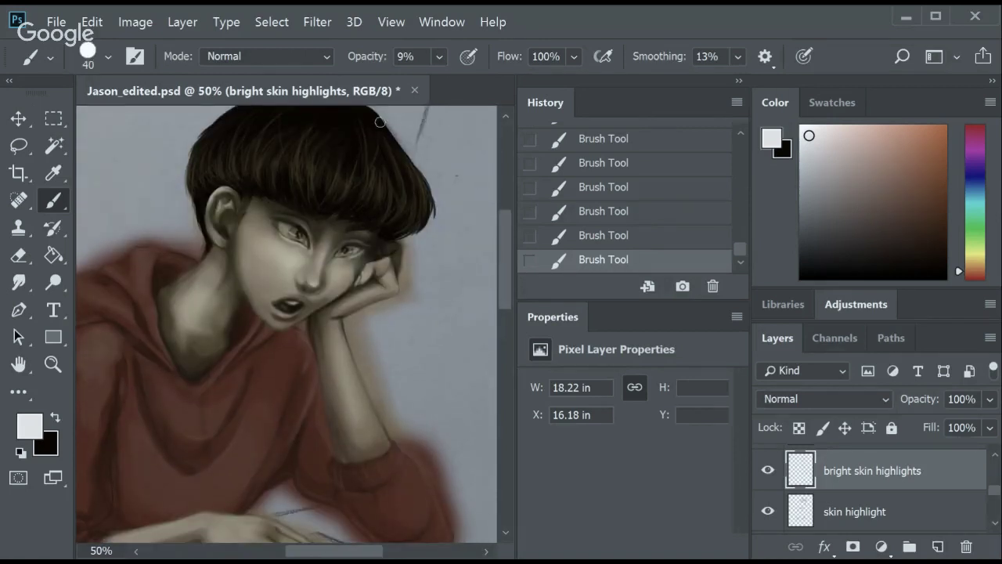
key(3)
key(bracketleft)
key(bracketleft)
key(bracketleft)
scroll(290, 202, down, 2)
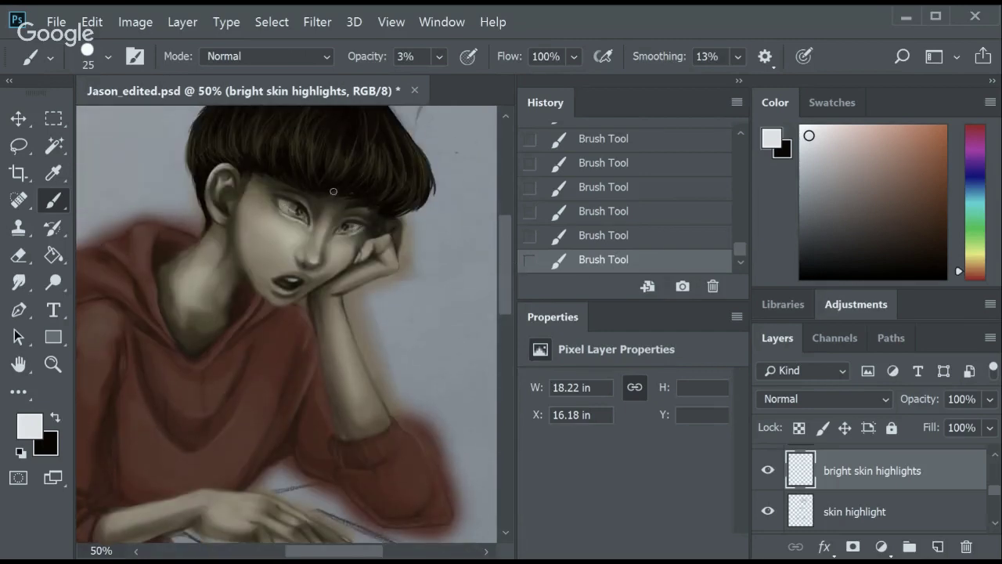
key(ctrl+s)
scroll(501, 316, down, 3)
scroll(476, 342, down, 8)
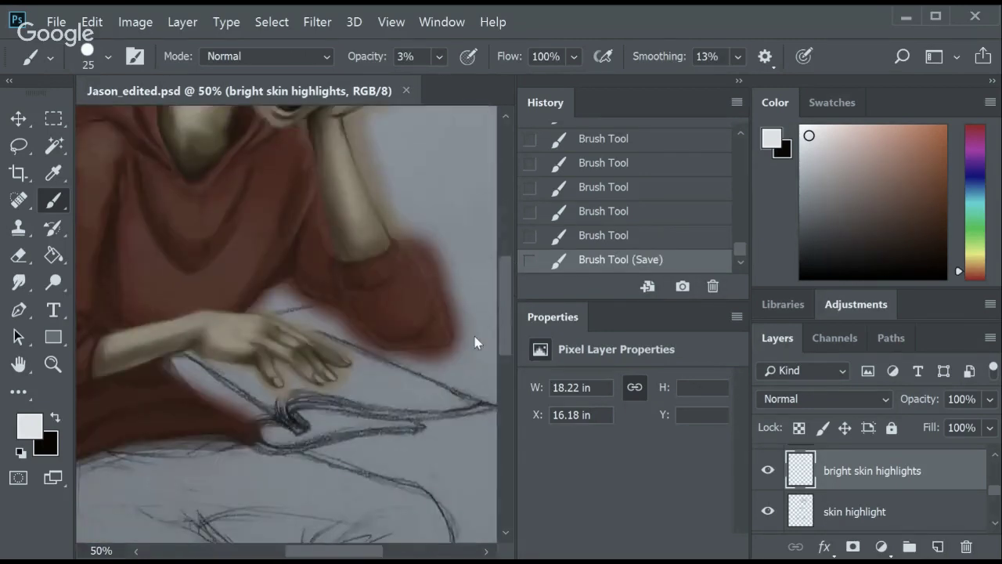
scroll(476, 342, up, 10)
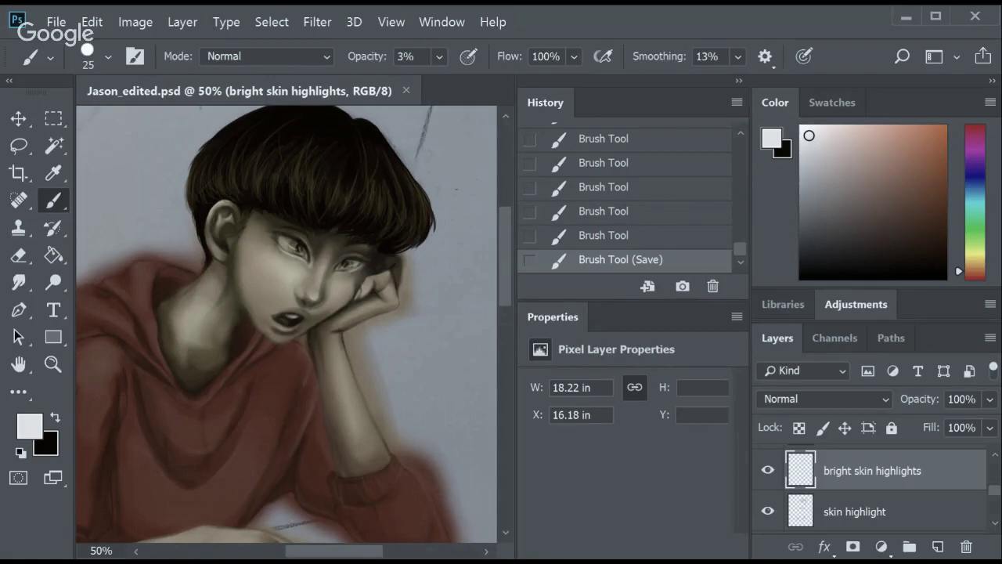
Try a broad size-150 stroke over the hair, undo it, then set the brush to size 90, 4% opacity, 30% flow.
key(bracketright)
key(bracketright)
key(bracketright)
key(0)
key(9)
drag(205, 310, 227, 290)
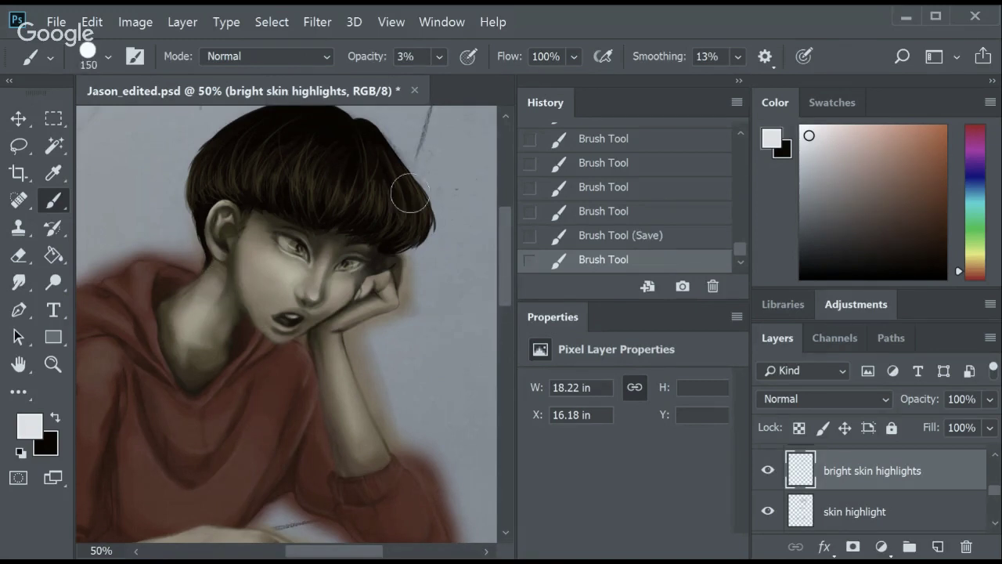
key(ctrl+z)
key(ctrl+z)
key(ctrl+z)
key(ctrl+z)
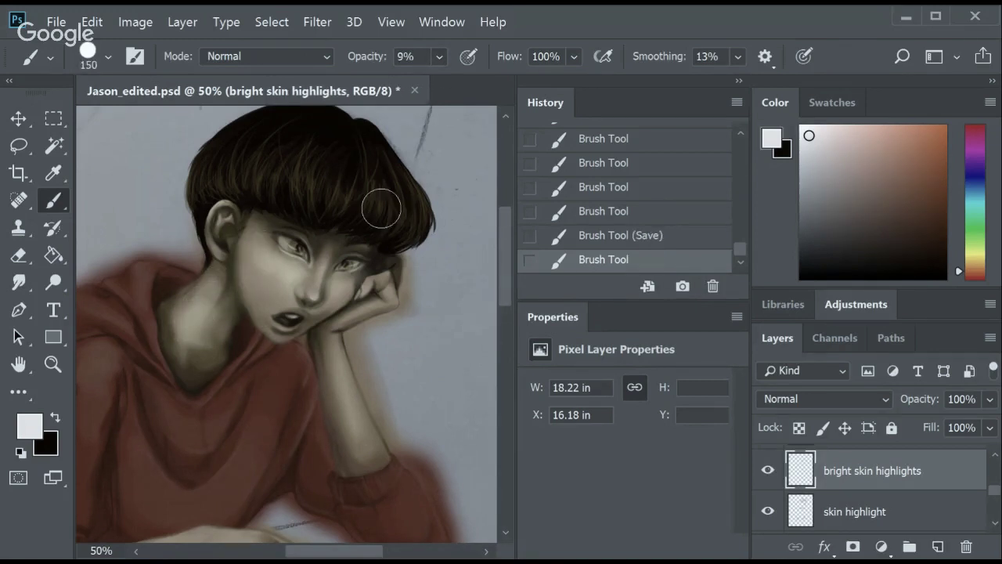
key(ctrl+z)
key(0)
key(1)
key(bracketleft)
key(bracketleft)
key(bracketleft)
key(0)
key(4)
key(shift+3)
Paint faint soft 4%-opacity highlights on the face, shrinking the brush to 25 for finer strokes.
drag(264, 248, 271, 253)
drag(266, 249, 271, 258)
drag(268, 255, 272, 260)
drag(341, 329, 342, 285)
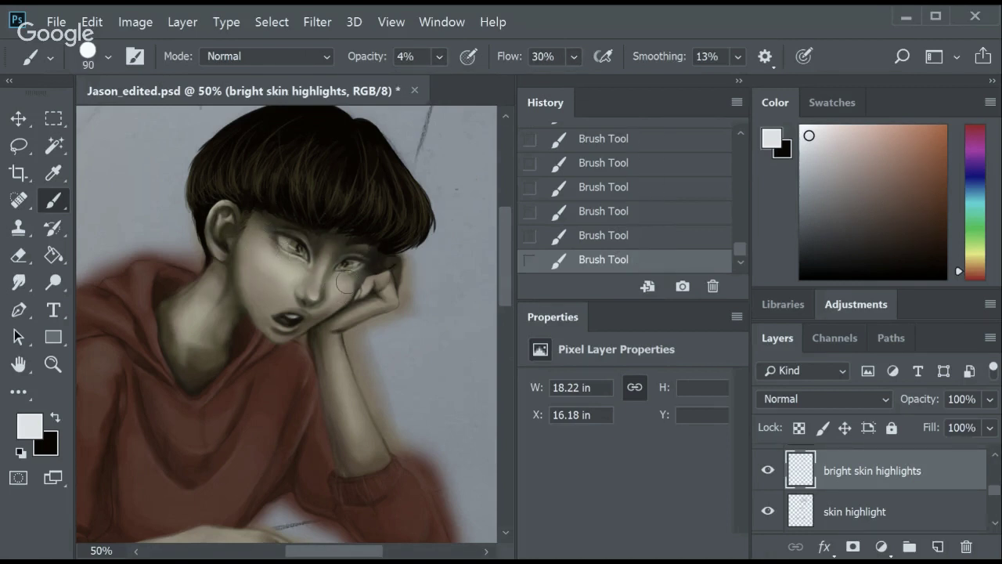
scroll(401, 266, down, 1)
key(bracketleft)
key(bracketleft)
key(bracketleft)
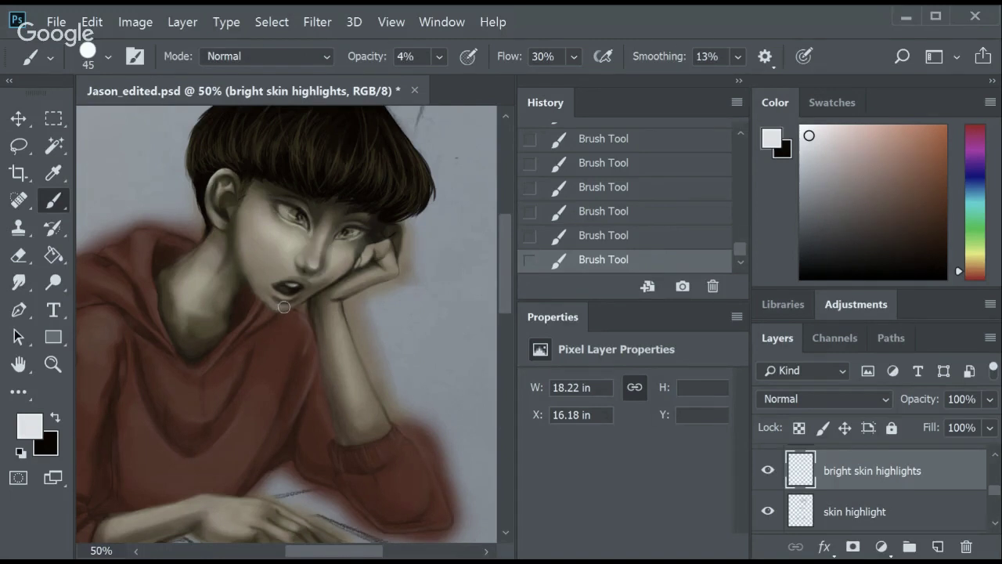
key(bracketleft)
key(bracketleft)
key(bracketleft)
key(bracketleft)
drag(506, 270, 513, 271)
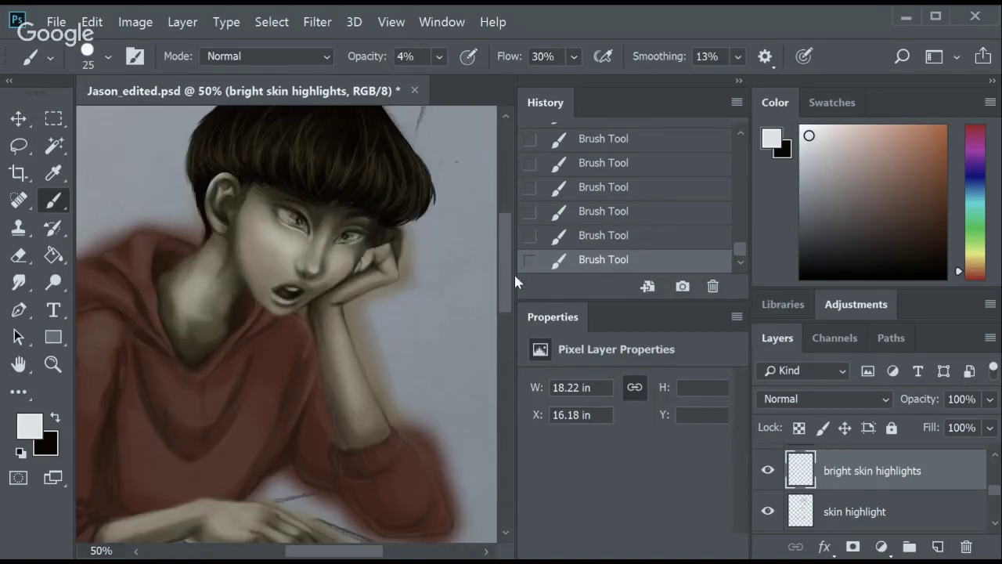
drag(516, 281, 513, 309)
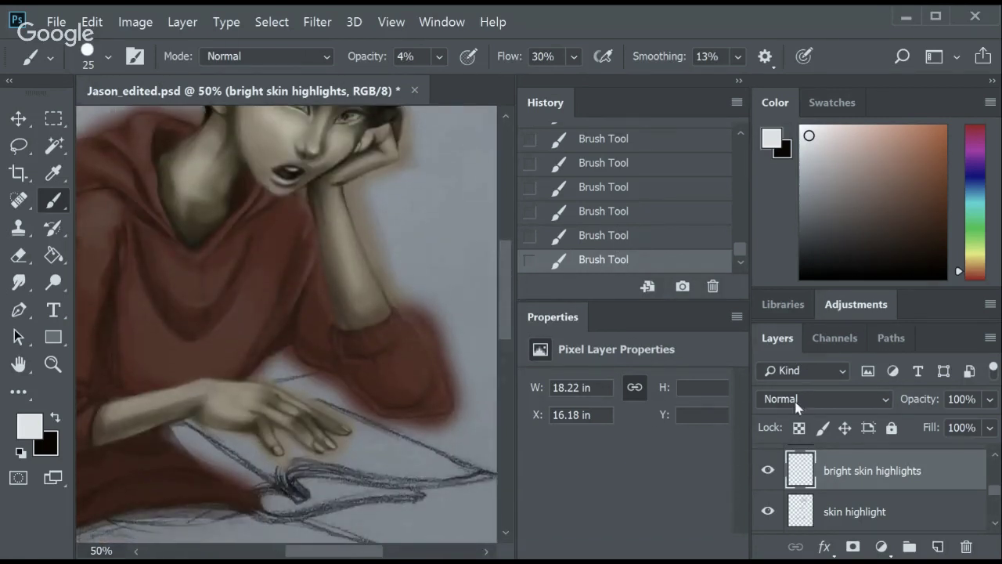
drag(996, 489, 999, 481)
Add a new layer named 'hoodie drawstrings' above the hoodie highlights layer.
scroll(998, 482, up, 1)
click(901, 499)
click(937, 546)
double_click(846, 500)
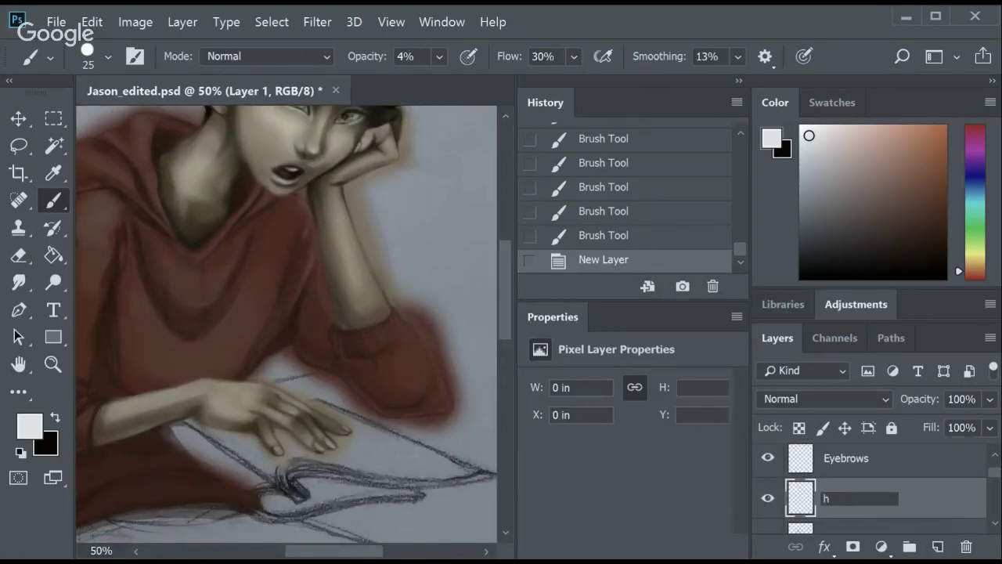
text(hoodie drawstrings)
key(Return)
Paint the first white drawstring at 100% opacity with a size 15 brush.
mouse_move(506, 287)
mouse_down()
mouse_move(509, 233)
mouse_move(509, 282)
mouse_up()
scroll(861, 486, down, 2)
click(854, 514)
drag(921, 399, 900, 399)
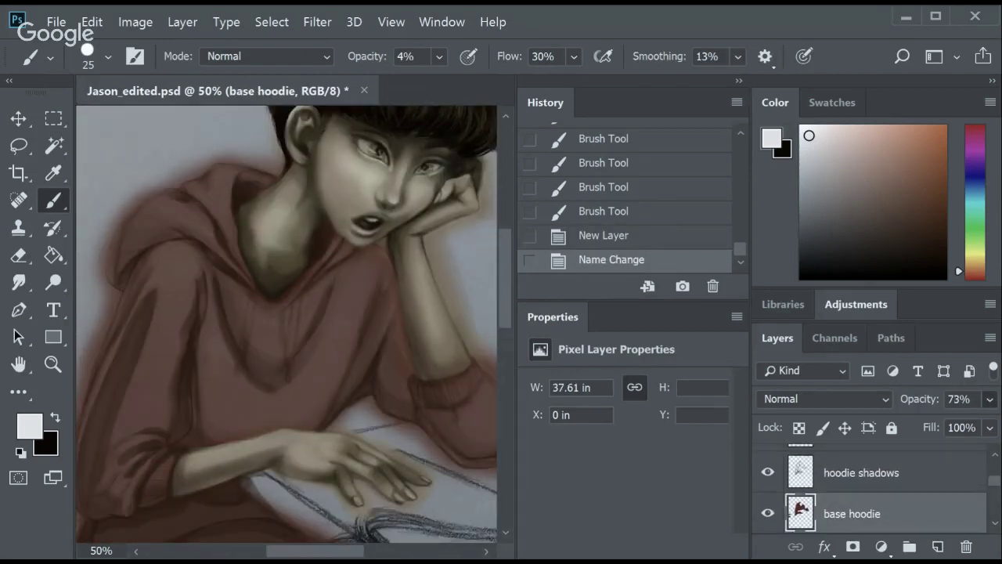
scroll(848, 470, up, 2)
click(940, 466)
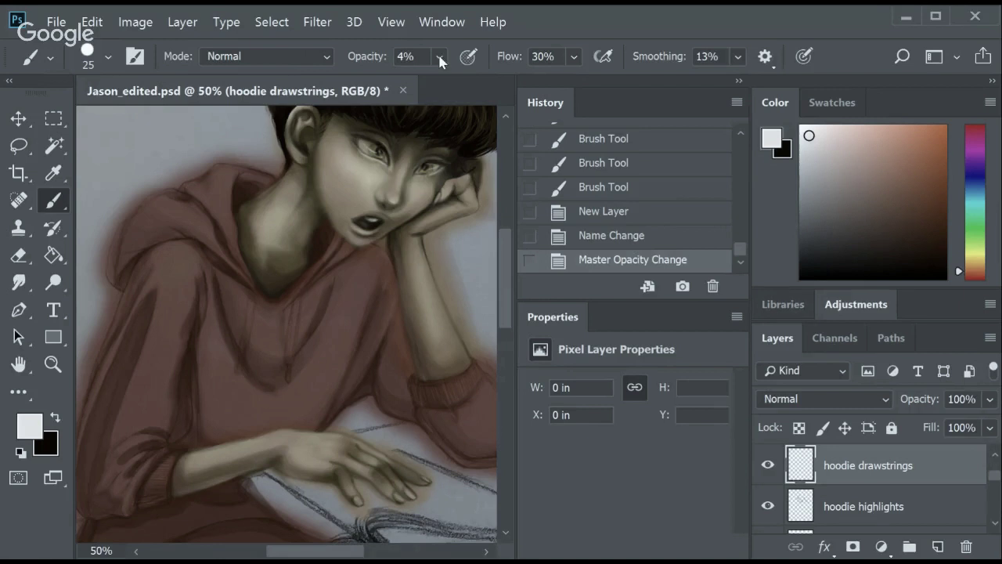
key(0)
mouse_move(299, 294)
mouse_down()
mouse_move(290, 364)
mouse_move(295, 300)
mouse_move(289, 360)
mouse_move(298, 301)
mouse_move(299, 313)
mouse_up()
key(ctrl+z)
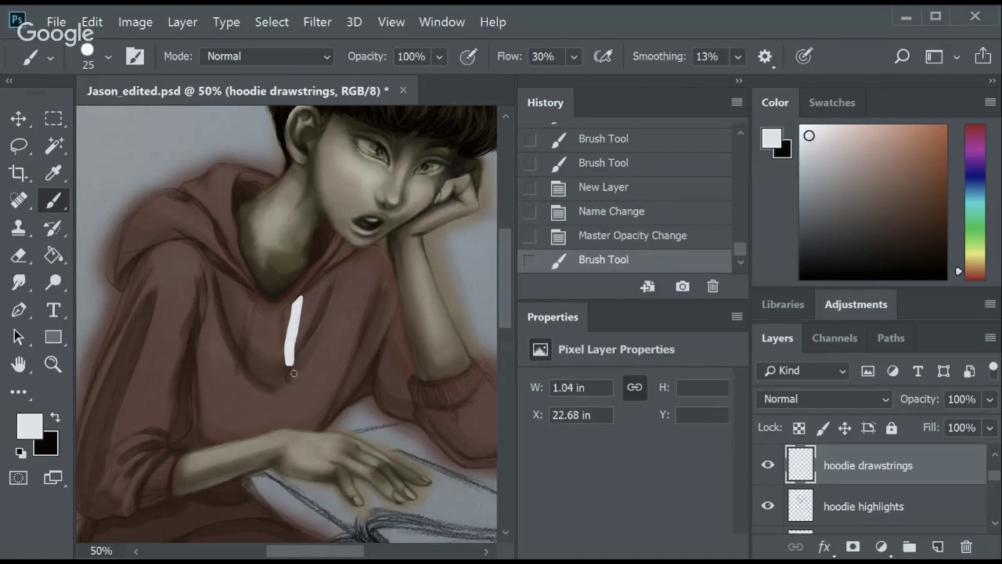
key(bracketleft)
key(bracketleft)
drag(293, 373, 298, 335)
Paint a second white drawstring to the left of the first.
drag(249, 291, 253, 296)
key(bracketright)
click(253, 297)
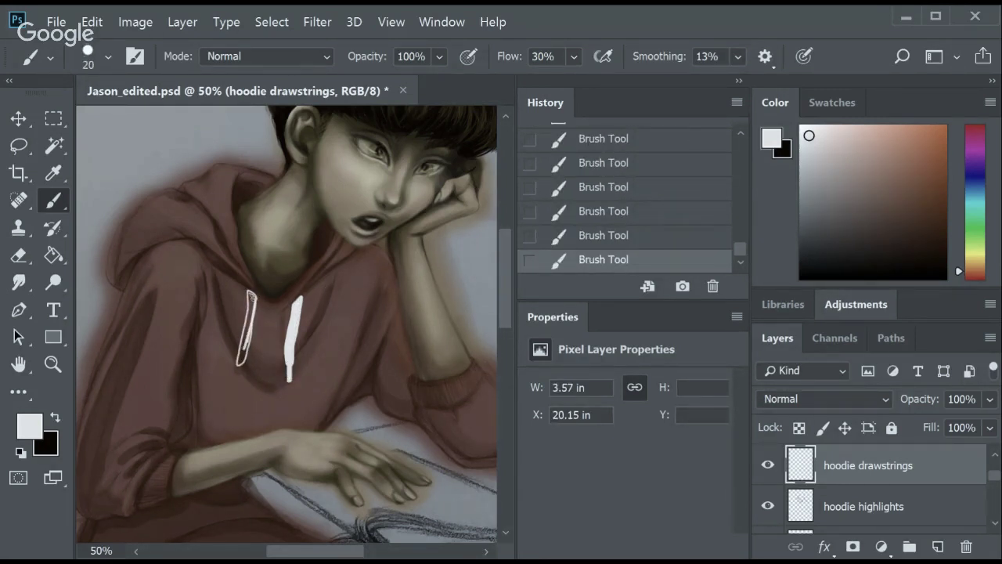
key(bracketright)
scroll(492, 306, down, 2)
scroll(492, 305, down, 4)
scroll(492, 275, up, 4)
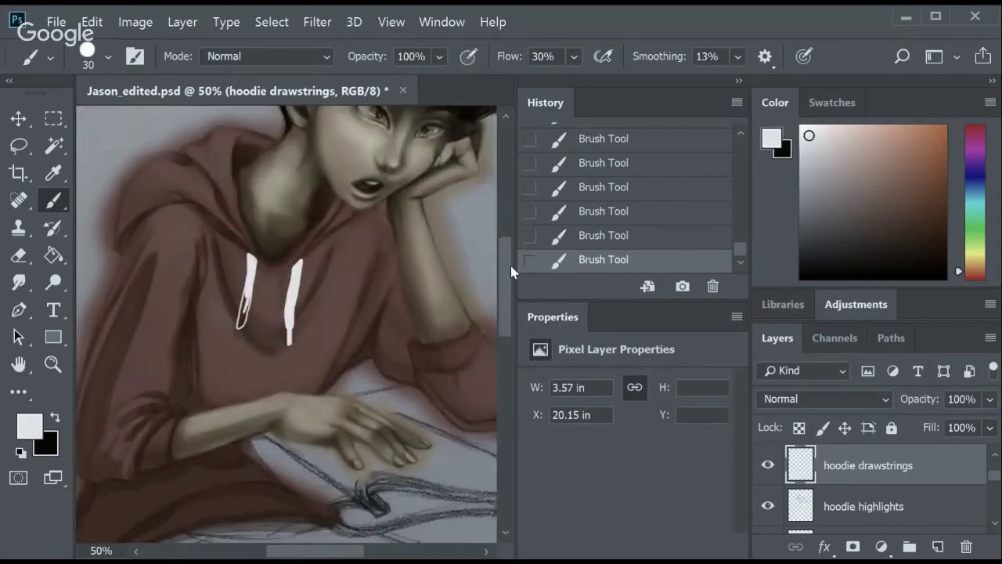
scroll(502, 259, up, 3)
scroll(515, 247, down, 3)
Lower the base hoodie layer's opacity to lighten the red, returning to the drawstrings layer.
key(alt+bracketleft)
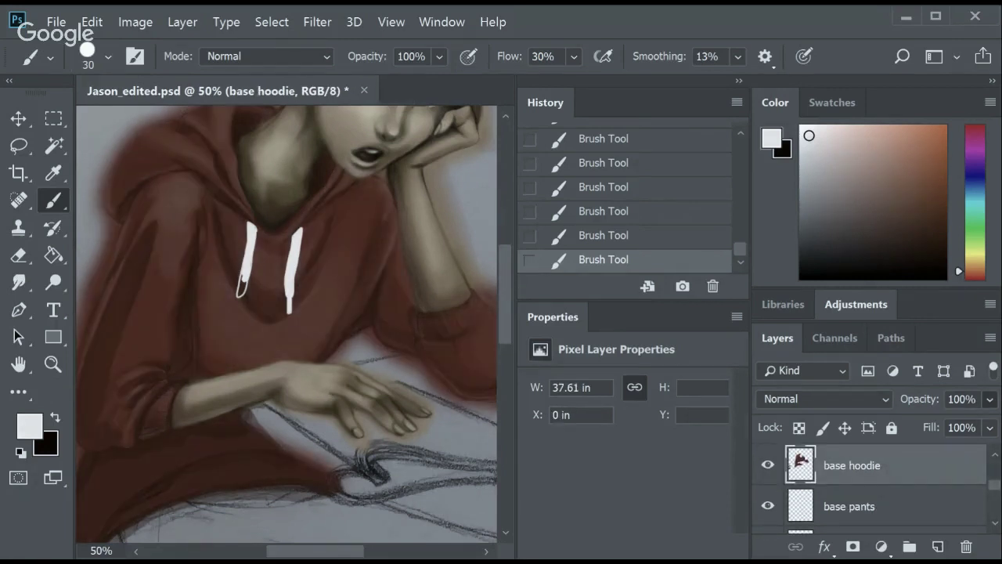
key(0)
scroll(512, 286, up, 3)
key(8)
key(9)
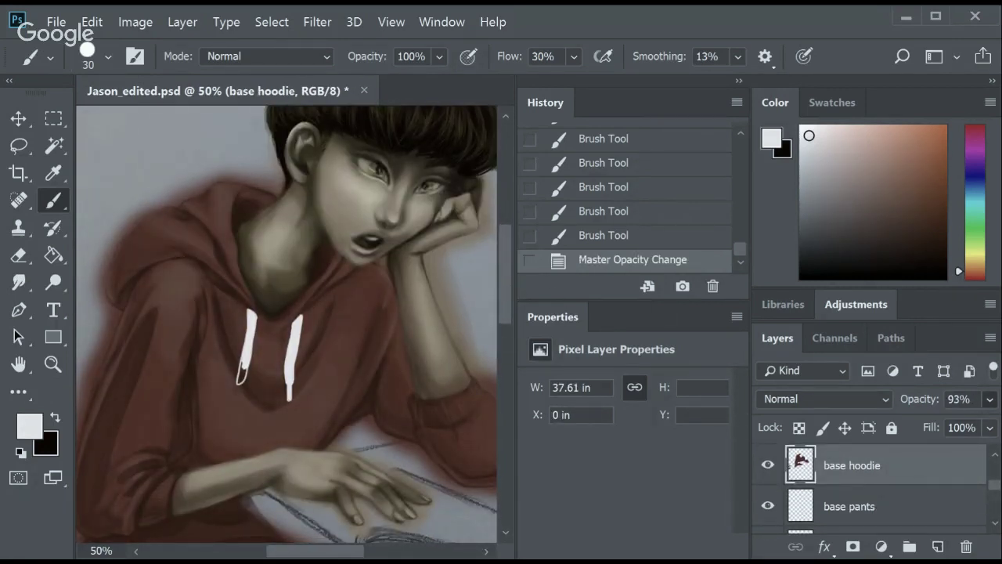
key(alt+bracketright)
key(alt+bracketright)
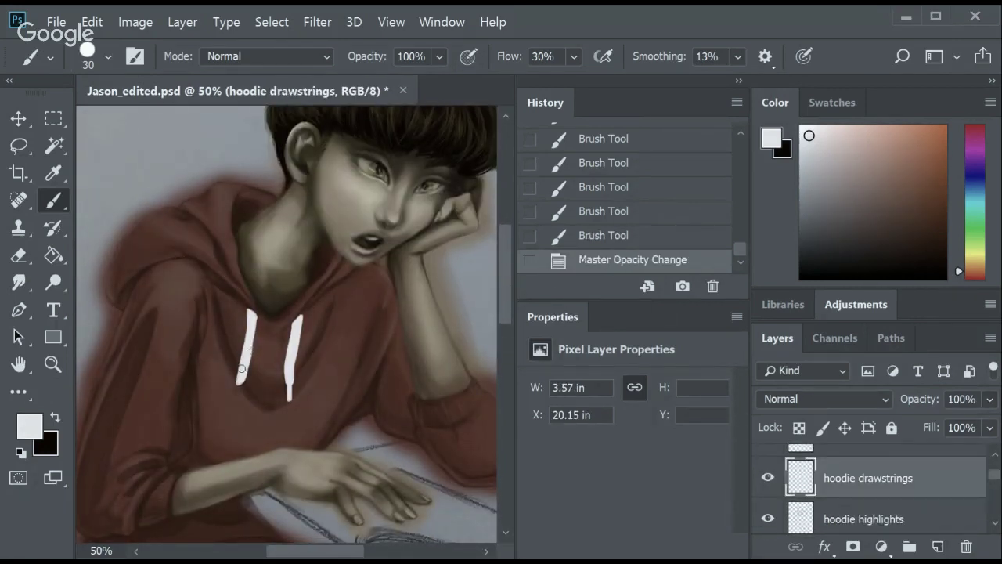
Touch up the left drawstring's edges with a size 20 brush.
click(242, 369)
click(241, 379)
key(bracketleft)
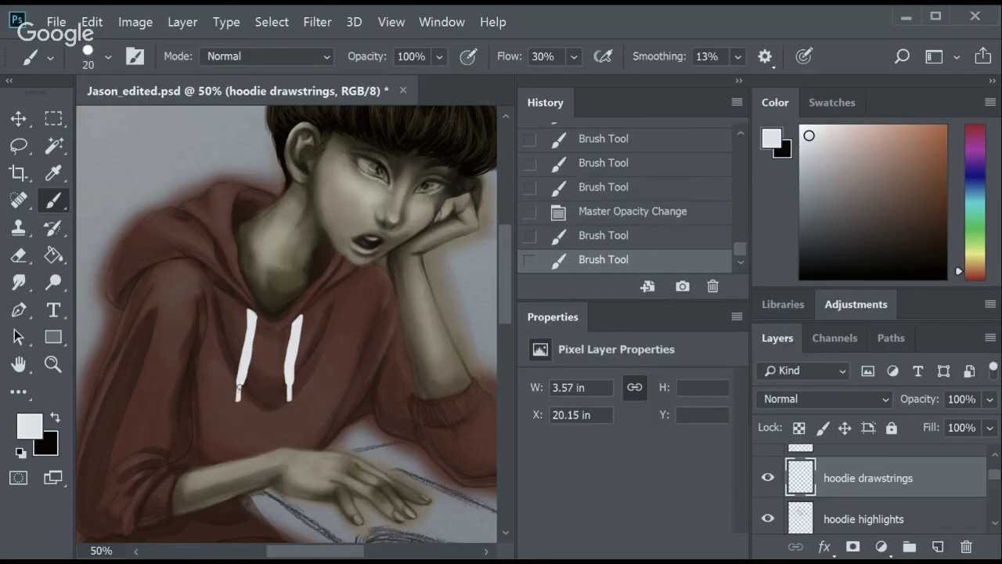
click(240, 386)
click(254, 317)
Trim the top of the left drawstring with a full-strength eraser.
key(e)
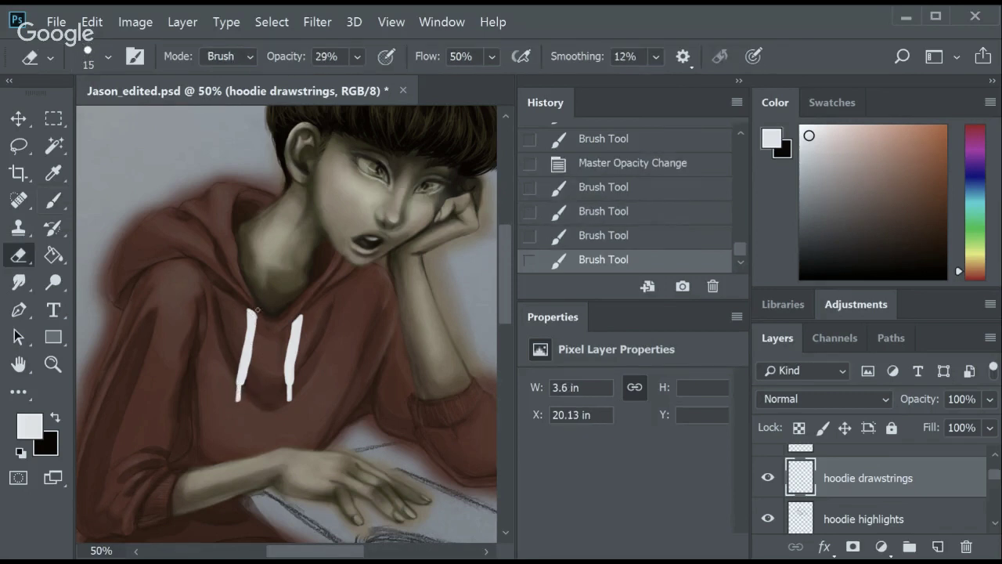
key(0)
click(263, 321)
click(262, 327)
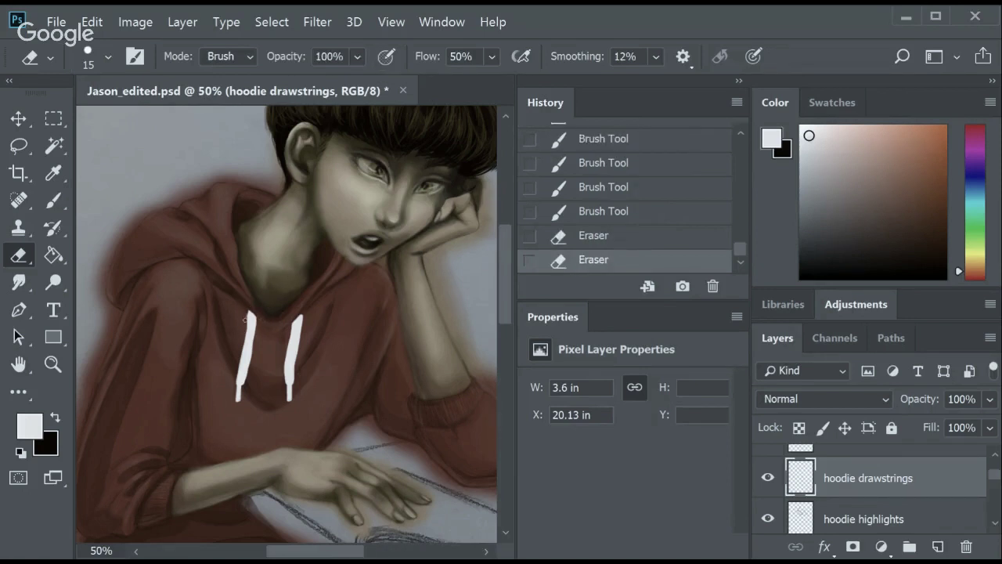
click(250, 308)
click(244, 324)
click(253, 317)
click(259, 336)
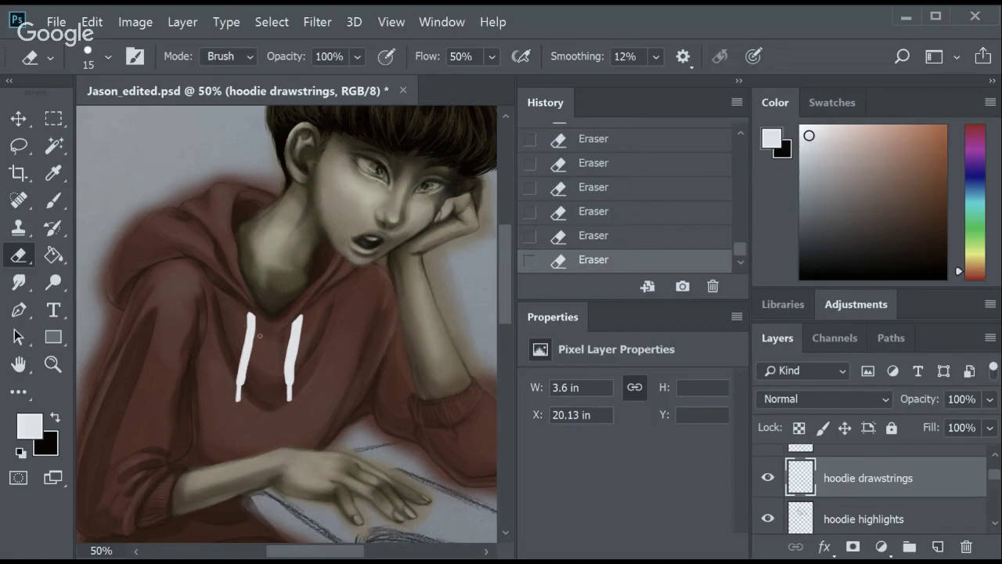
Trim the top of the right drawstring, then return to a 70 px brush.
click(305, 310)
drag(507, 317, 509, 336)
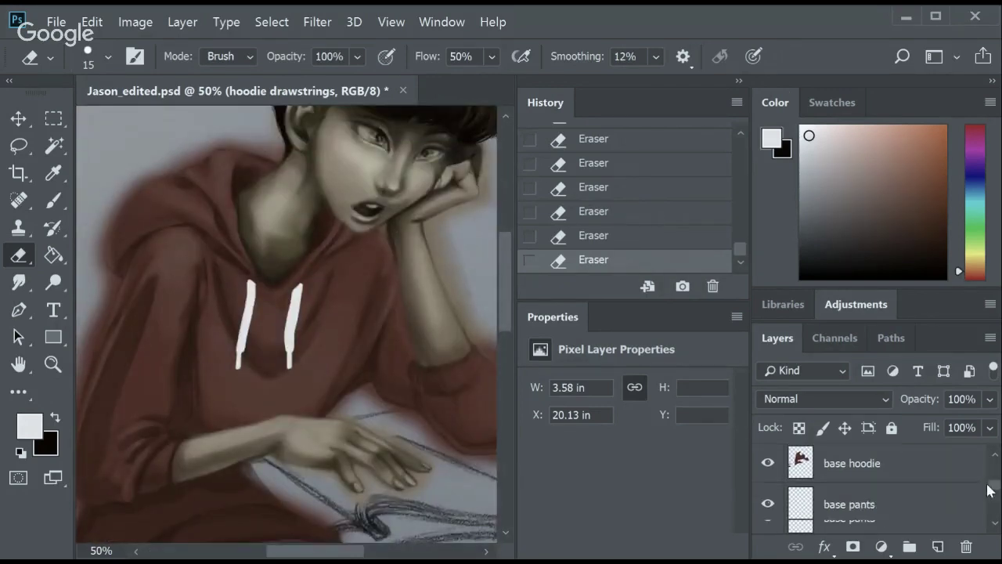
drag(505, 350, 513, 337)
key(b)
scroll(900, 478, up, 1)
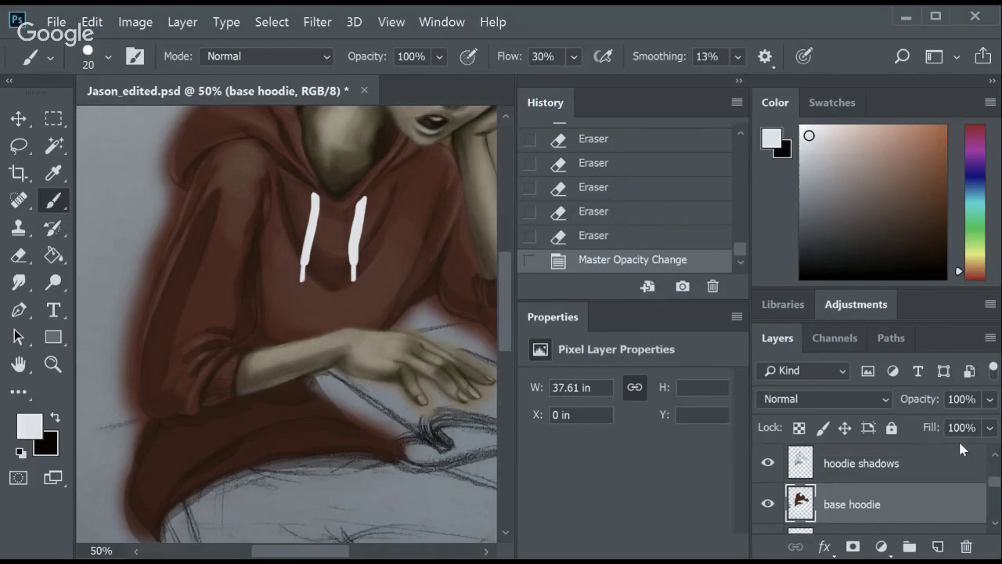
key(bracketright)
key(bracketright)
key(bracketright)
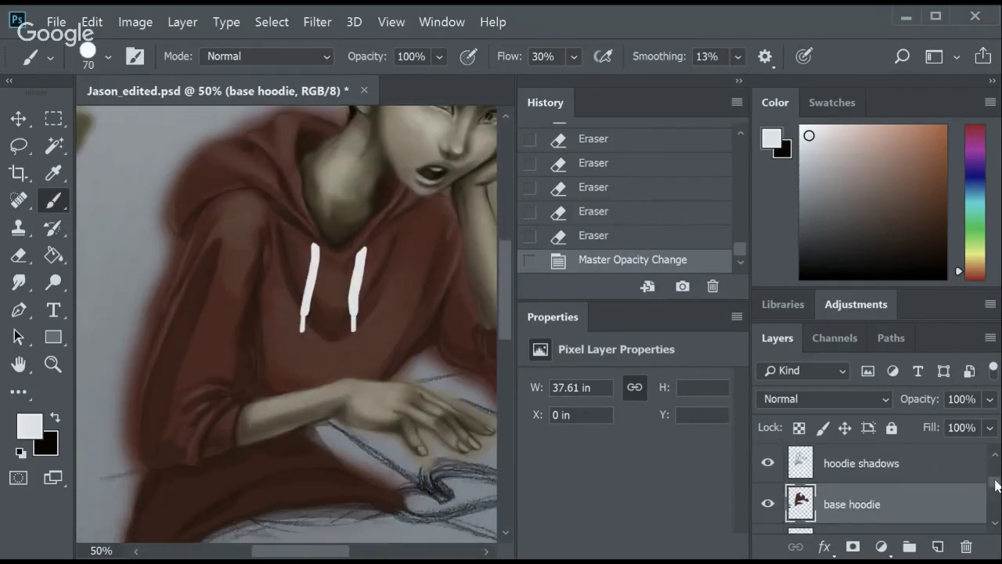
Add a new layer named 'hoodie stripes' above the base hoodie layer.
click(938, 547)
double_click(854, 482)
text(hoodie stripes)
key(Return)
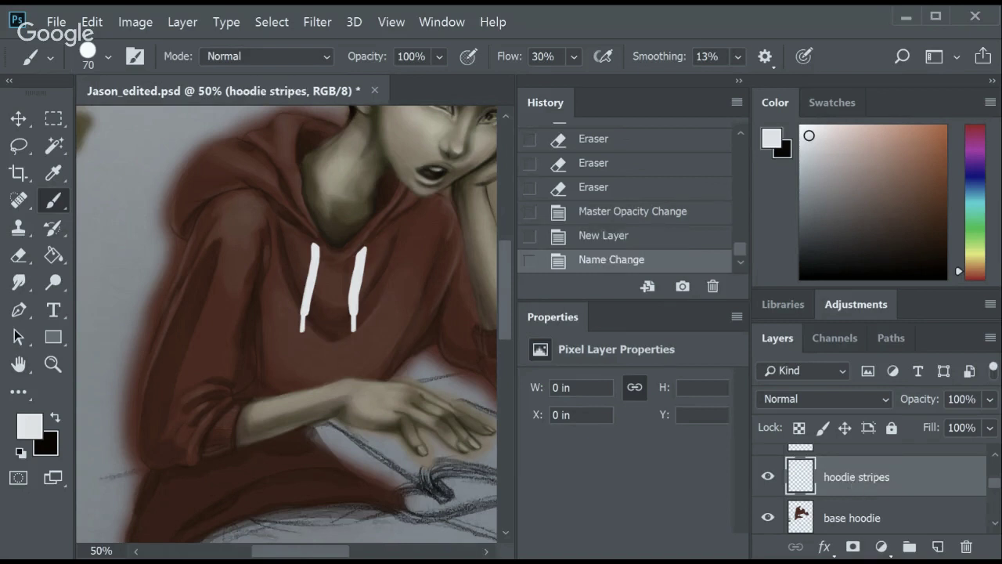
Paint a long white stripe down the left sleeve.
scroll(224, 159, down, 2)
drag(222, 160, 133, 407)
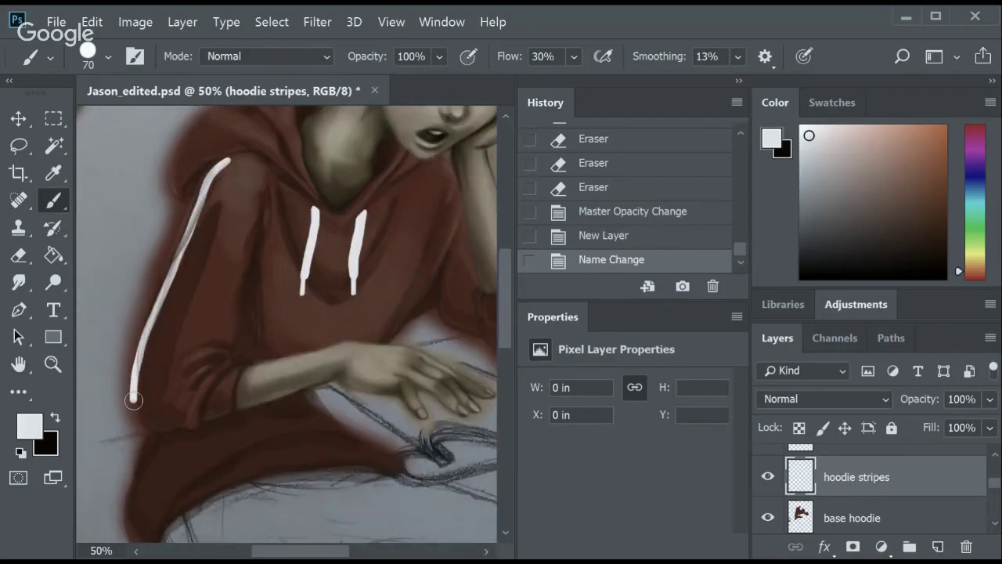
key(ctrl+z)
drag(222, 159, 134, 407)
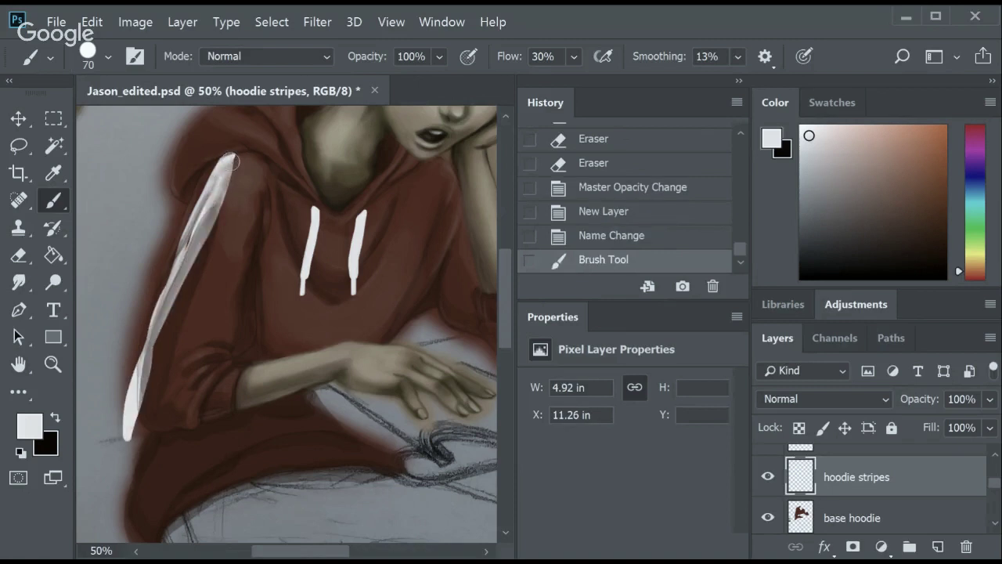
click(611, 235)
mouse_move(244, 155)
mouse_down()
mouse_move(199, 335)
mouse_move(205, 366)
mouse_move(216, 363)
mouse_move(205, 387)
mouse_move(223, 372)
mouse_move(207, 396)
mouse_move(220, 360)
mouse_up()
mouse_move(227, 157)
mouse_down()
mouse_move(163, 340)
mouse_move(196, 423)
mouse_move(170, 426)
mouse_move(146, 368)
mouse_move(166, 411)
mouse_move(153, 344)
mouse_move(192, 249)
mouse_up()
key(ctrl+z)
Paint a second white stripe beside the first, running along the sleeve edge to the cuff.
drag(153, 354, 180, 288)
drag(180, 288, 190, 254)
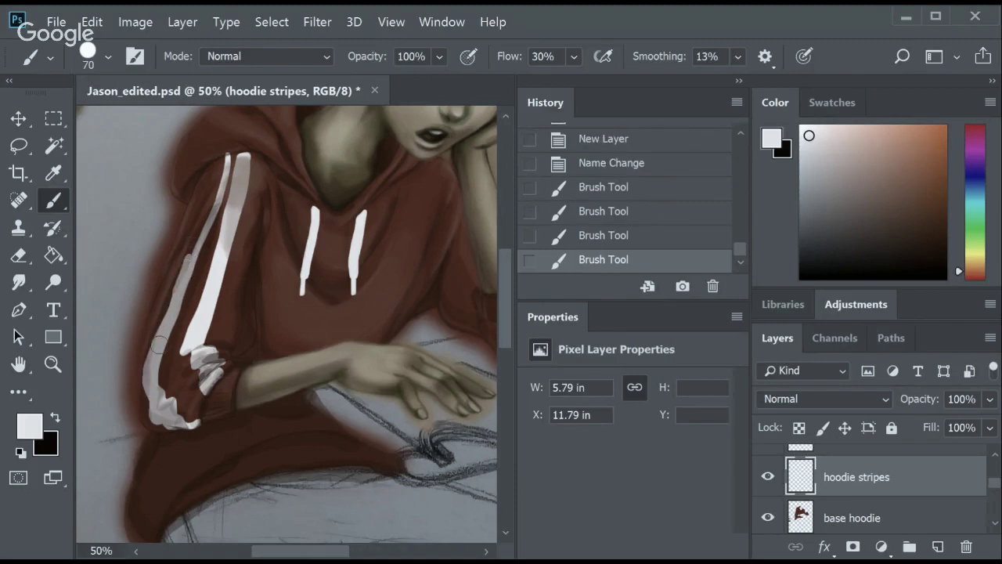
drag(156, 344, 174, 315)
drag(195, 255, 224, 158)
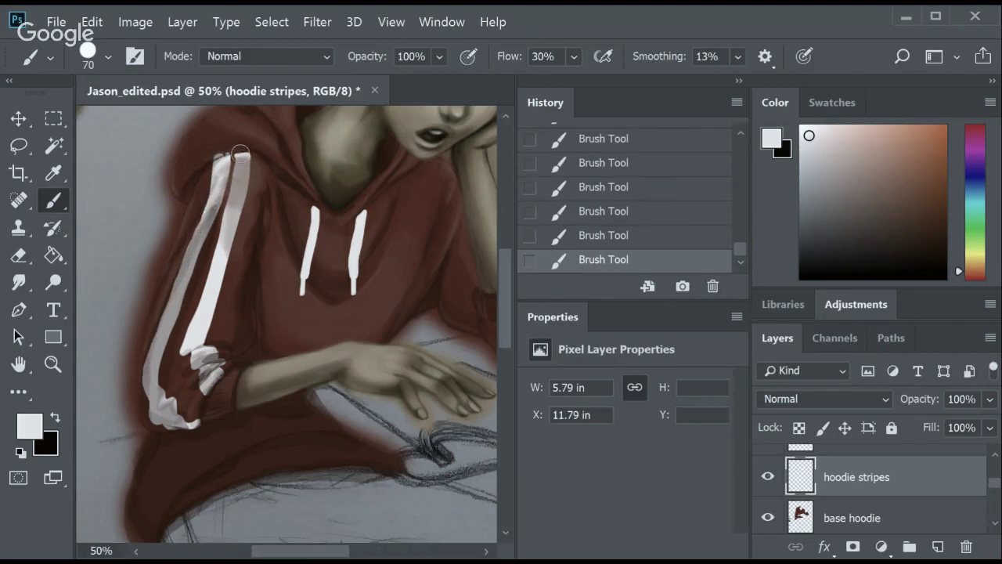
drag(238, 161, 246, 163)
key(ctrl+z)
scroll(510, 306, up, 5)
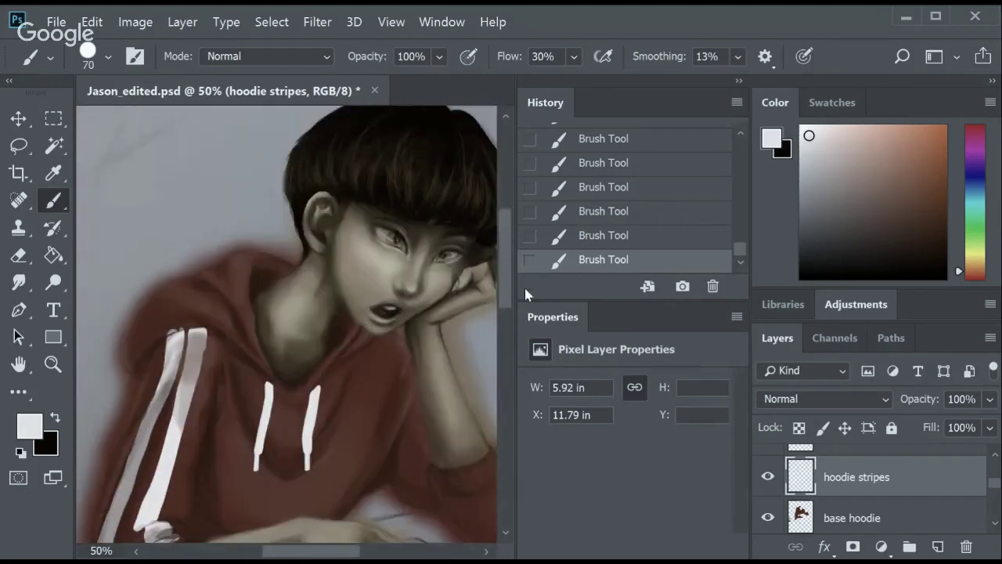
scroll(294, 324, down, 3)
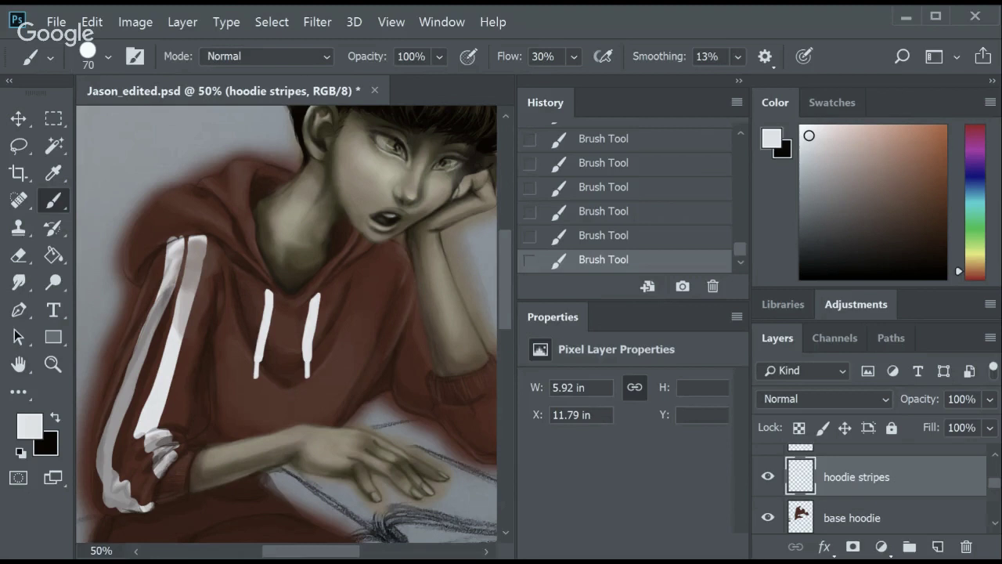
Fade the upper part of the inner sleeve stripe with the eraser.
click(19, 255)
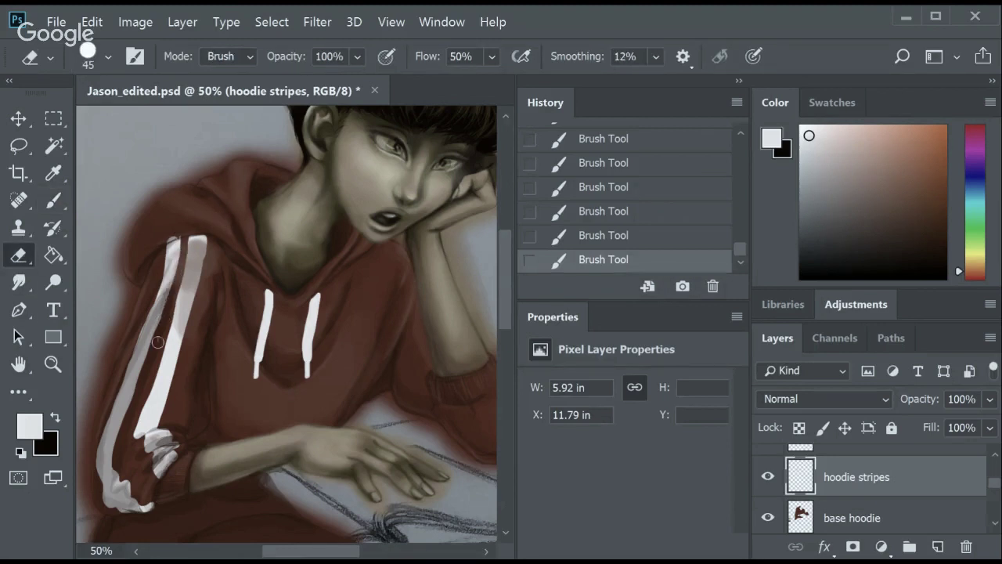
drag(192, 239, 188, 298)
drag(196, 239, 191, 282)
mouse_move(200, 239)
mouse_down()
mouse_move(194, 274)
mouse_move(206, 267)
mouse_move(200, 238)
mouse_up()
drag(196, 243, 170, 230)
Soften the outer stripe's lower end and the cuff marks, then save the painting.
mouse_move(142, 377)
mouse_down()
mouse_move(98, 490)
mouse_move(114, 501)
mouse_up()
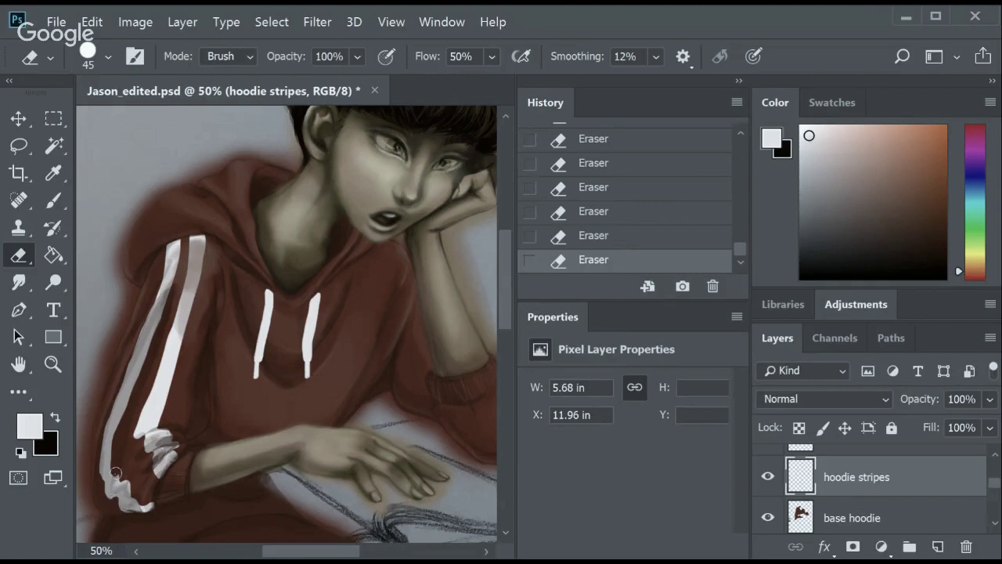
drag(135, 477, 156, 510)
drag(172, 470, 164, 471)
key(ctrl+s)
Switch back to the Brush and scroll around to review the painting.
key(b)
scroll(287, 322, down, 2)
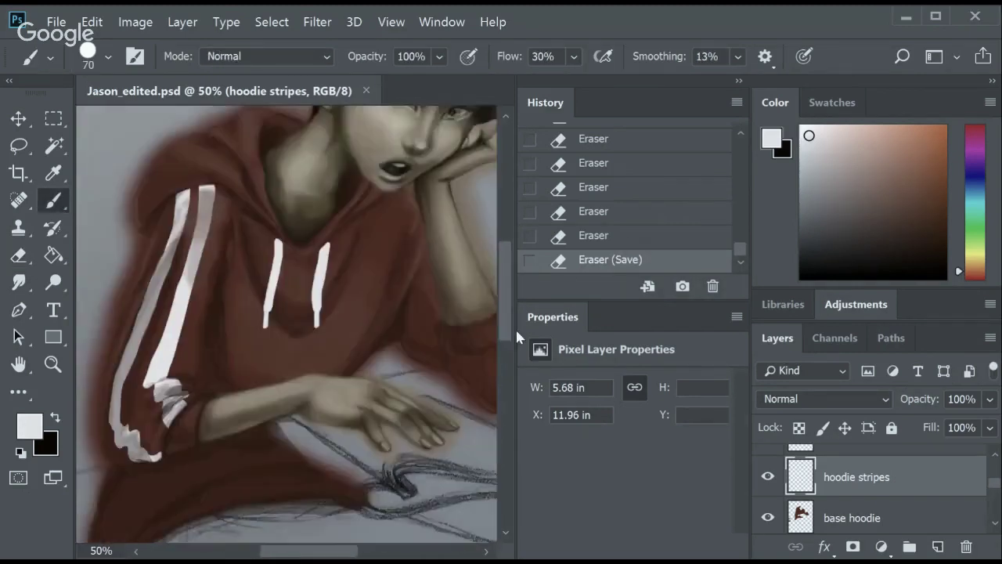
scroll(509, 317, up, 2)
scroll(497, 309, down, 3)
scroll(501, 298, up, 3)
scroll(512, 286, up, 2)
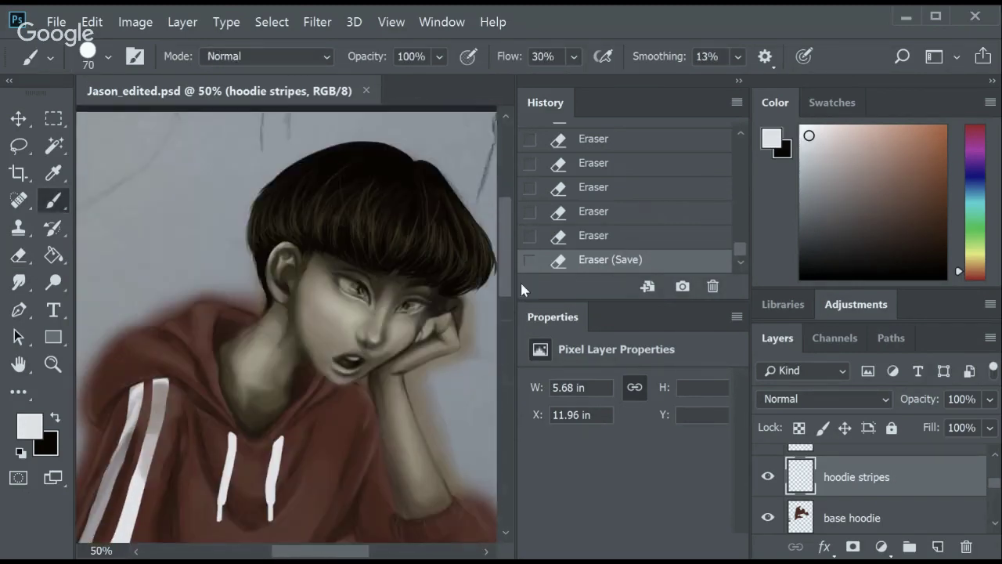
scroll(522, 293, down, 2)
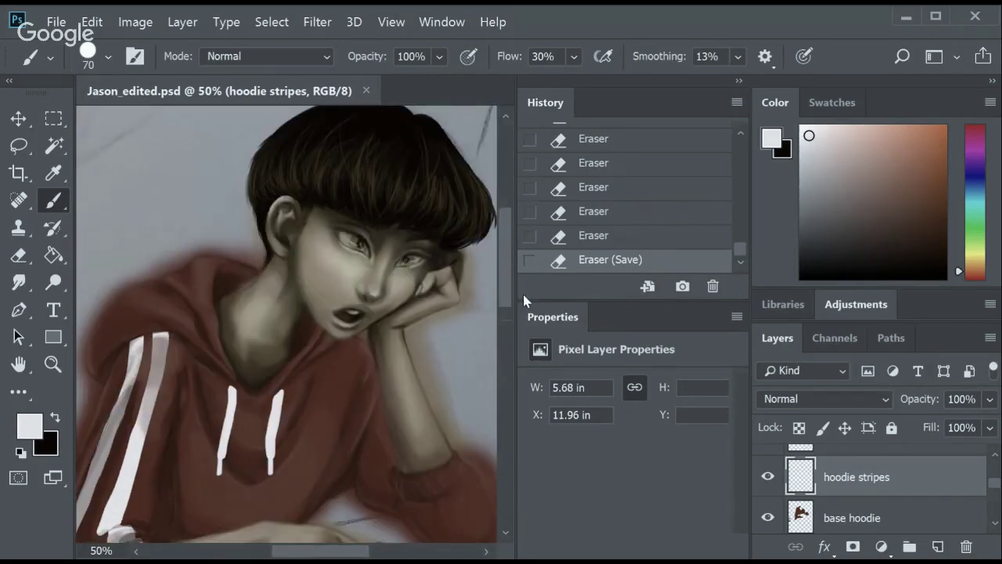
scroll(512, 305, down, 2)
mouse_move(313, 551)
mouse_down()
mouse_move(263, 555)
mouse_move(314, 548)
mouse_up()
scroll(506, 308, down, 1)
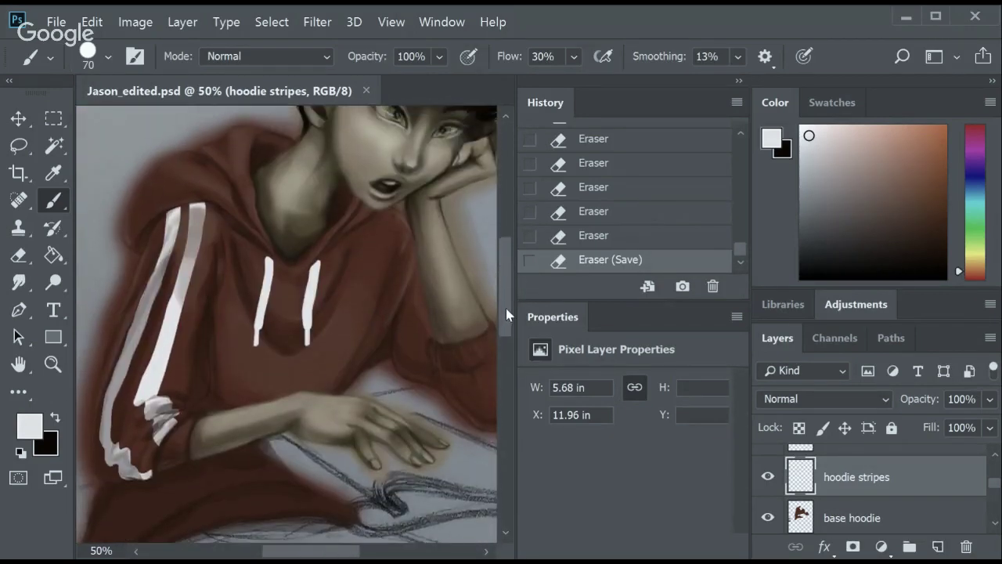
scroll(506, 304, up, 1)
scroll(293, 470, right, 3)
scroll(313, 391, right, 3)
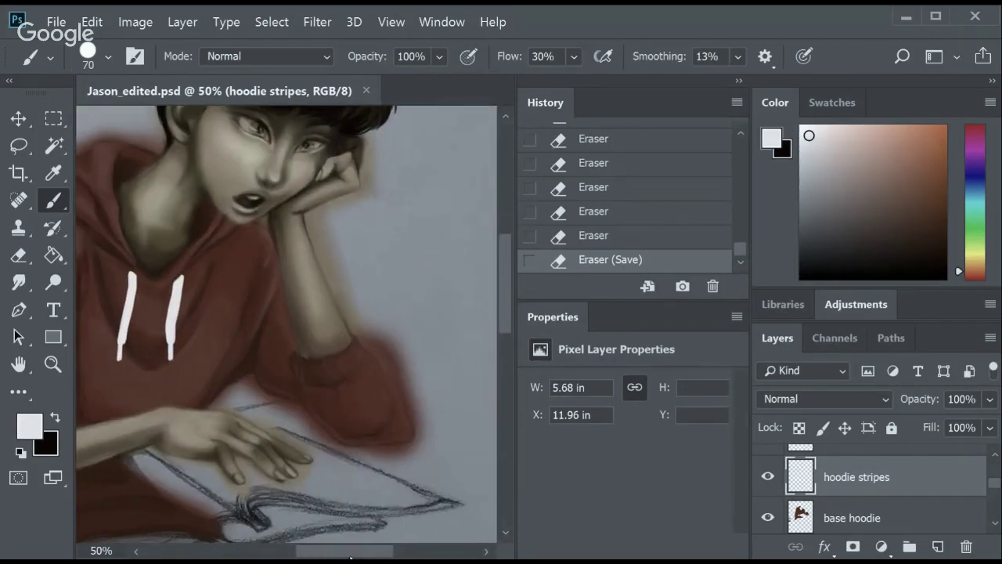
Paint a white stripe down the raised arm and erase its lower part.
drag(344, 336, 400, 410)
key(ctrl+z)
drag(237, 218, 272, 256)
key(ctrl+z)
key(ctrl+z)
drag(238, 222, 280, 274)
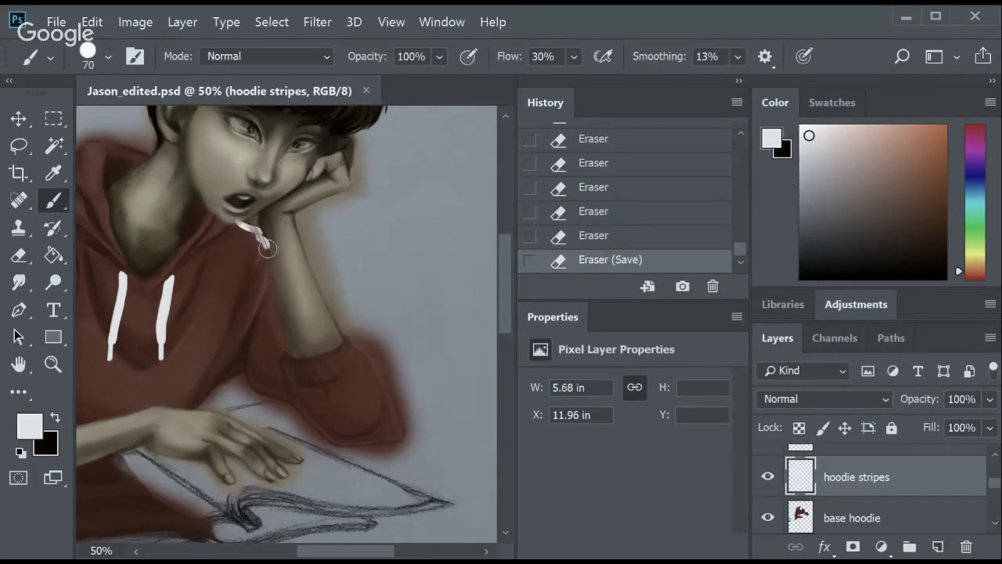
key(e)
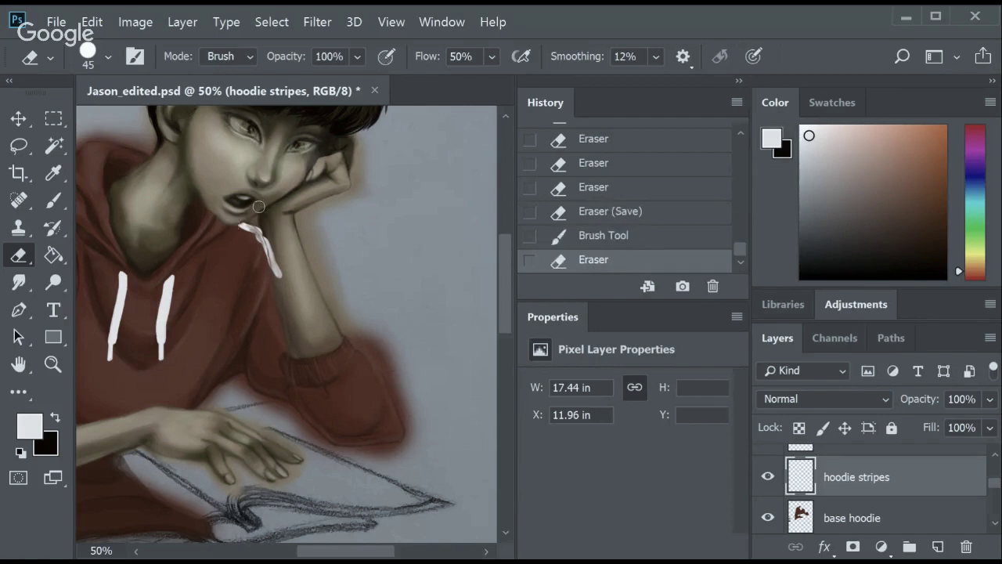
mouse_move(276, 270)
mouse_down()
mouse_move(269, 238)
mouse_move(249, 232)
mouse_move(242, 205)
mouse_up()
click(250, 223)
key(b)
key(e)
Paint a white stripe along the outer arm edge and erase its lower end.
scroll(496, 286, down, 5)
scroll(291, 548, left, 3)
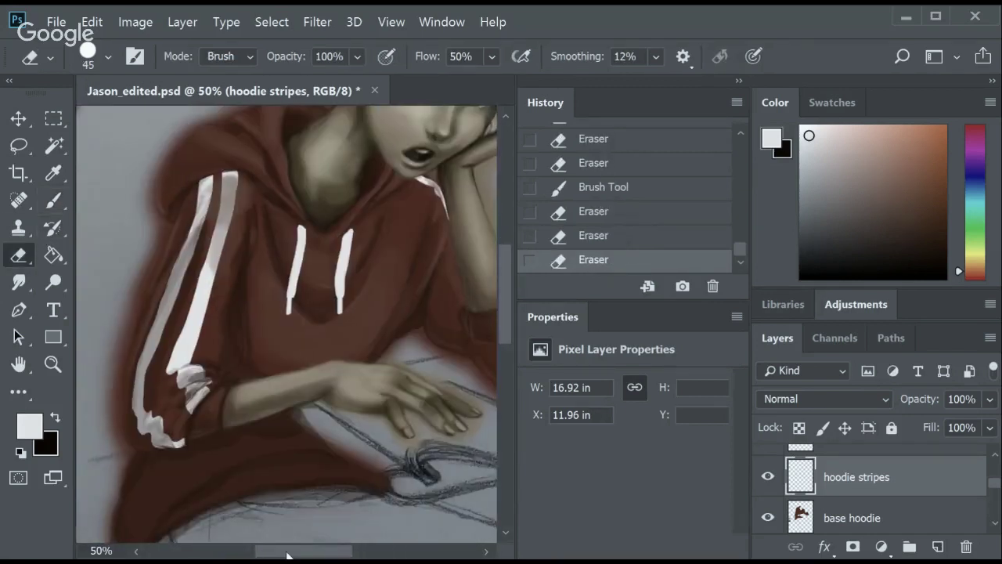
scroll(344, 236, up, 3)
key(b)
drag(344, 236, 381, 314)
key(e)
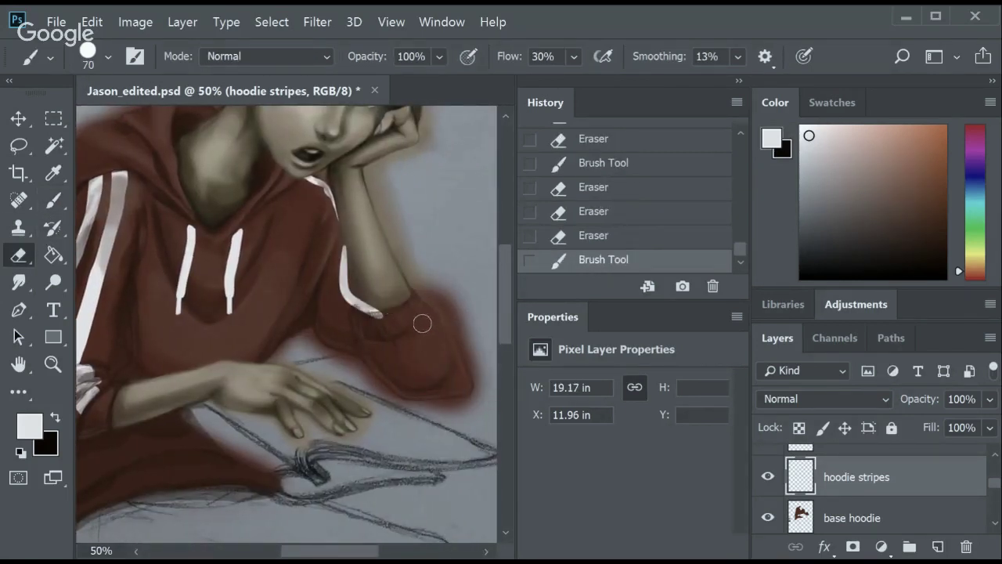
drag(348, 266, 379, 315)
drag(354, 283, 403, 334)
click(357, 289)
key(b)
scroll(371, 282, right, 3)
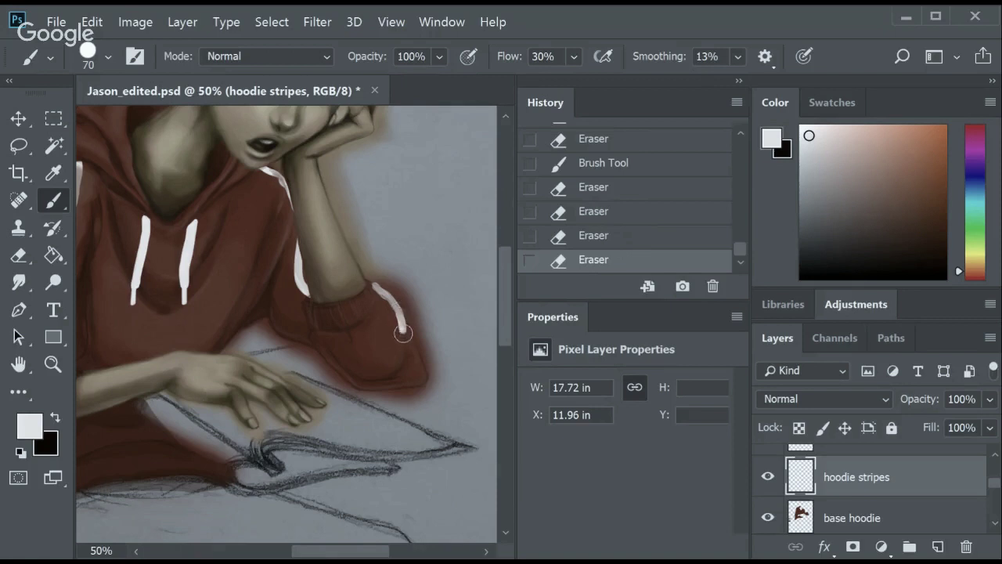
Trim the top of the outer arm stripe and save the painting.
key(e)
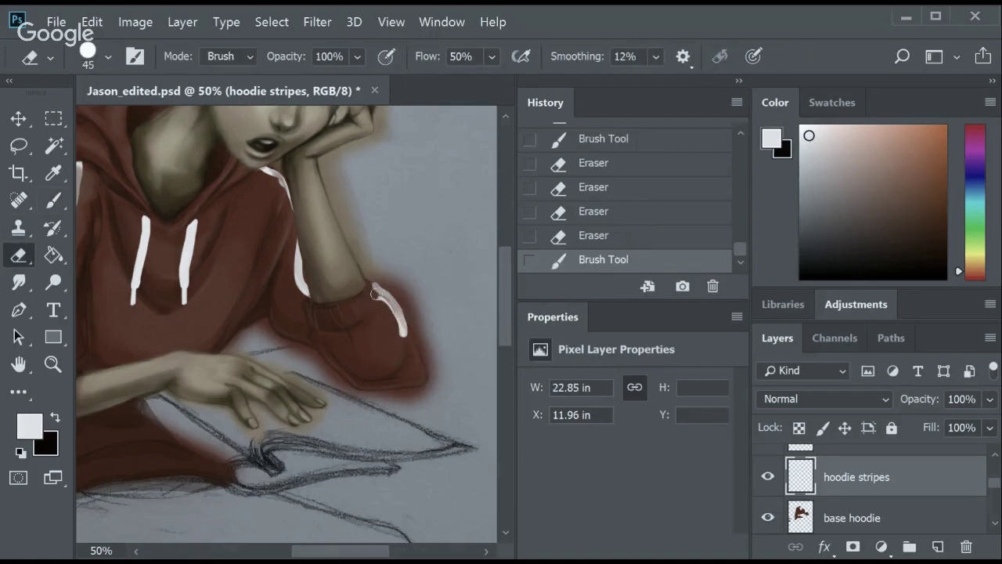
click(379, 287)
click(381, 287)
drag(383, 291, 401, 335)
click(390, 316)
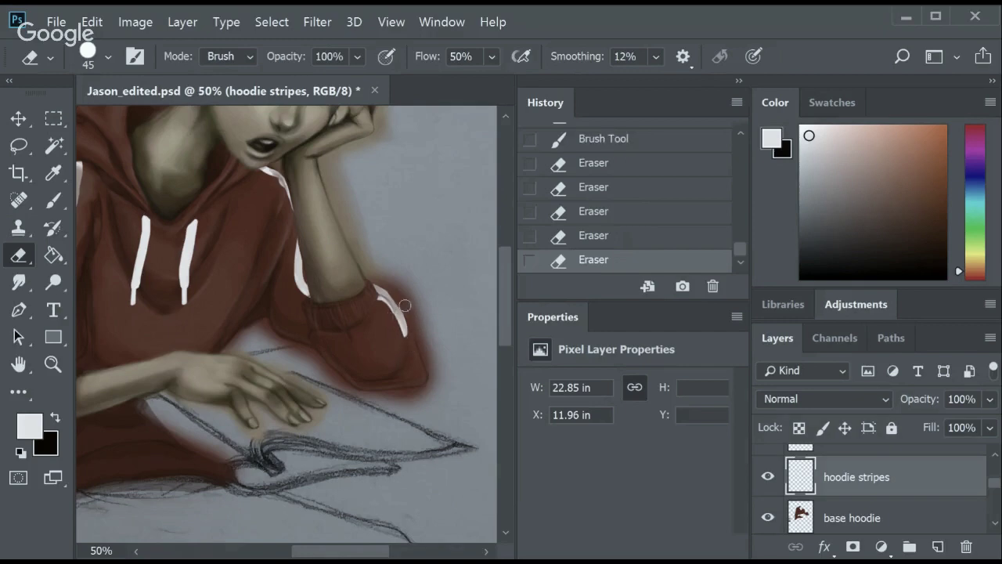
click(406, 344)
key(ctrl+s)
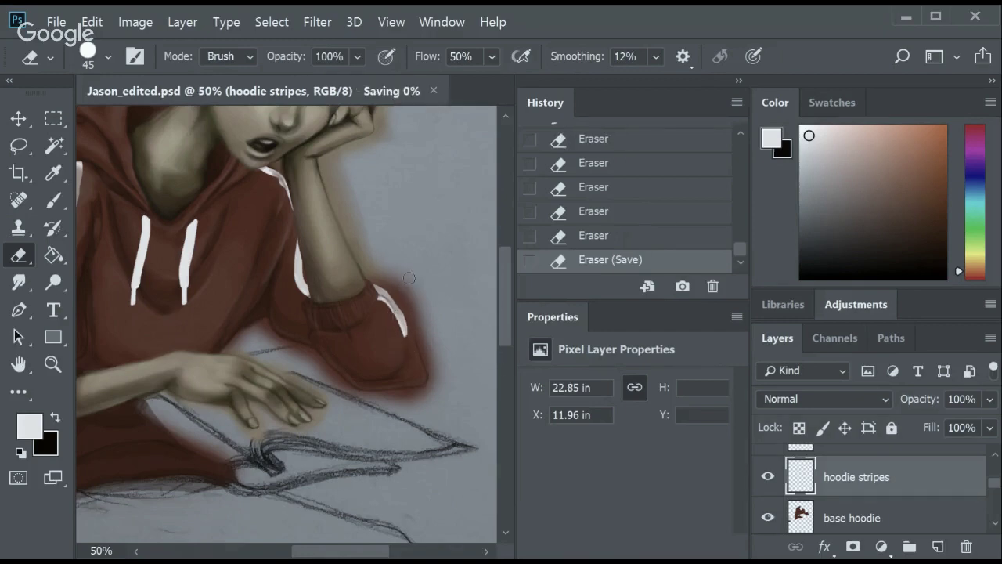
Paint white stripe marks on the hood near the neck and trim them.
drag(361, 551, 332, 551)
scroll(486, 298, up, 3)
key(b)
mouse_move(255, 168)
mouse_down()
mouse_move(271, 184)
mouse_move(258, 178)
mouse_move(283, 184)
mouse_up()
key(e)
drag(282, 181, 288, 194)
key(b)
mouse_move(246, 162)
mouse_down()
mouse_move(259, 177)
mouse_move(264, 162)
mouse_move(283, 176)
mouse_move(265, 190)
mouse_move(270, 182)
mouse_up()
key(e)
key(b)
Add another white stroke on the hood near the neck and save.
key(e)
drag(259, 191, 264, 186)
key(ctrl+z)
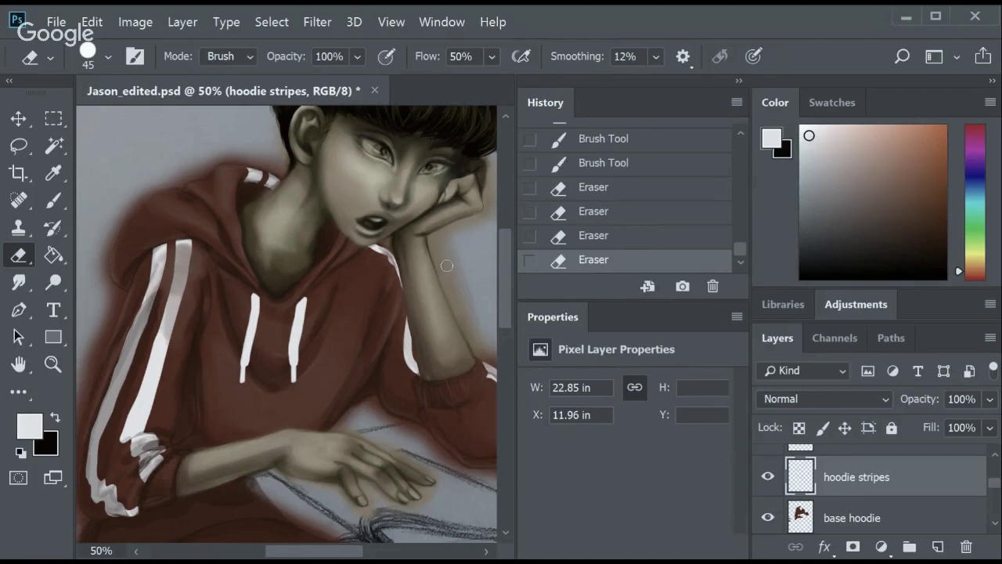
key(b)
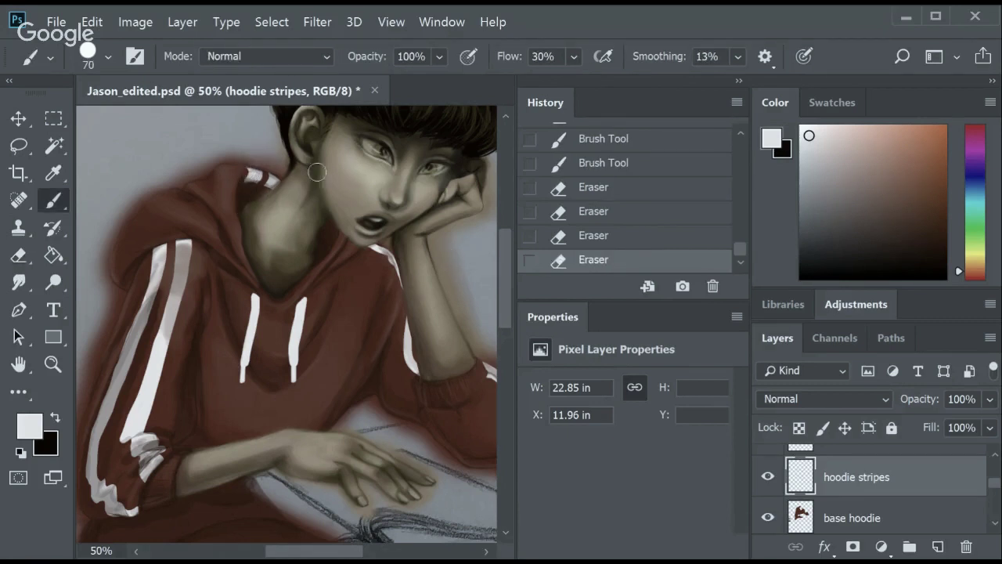
mouse_move(259, 183)
mouse_down()
mouse_move(248, 160)
mouse_move(268, 174)
mouse_up()
key(e)
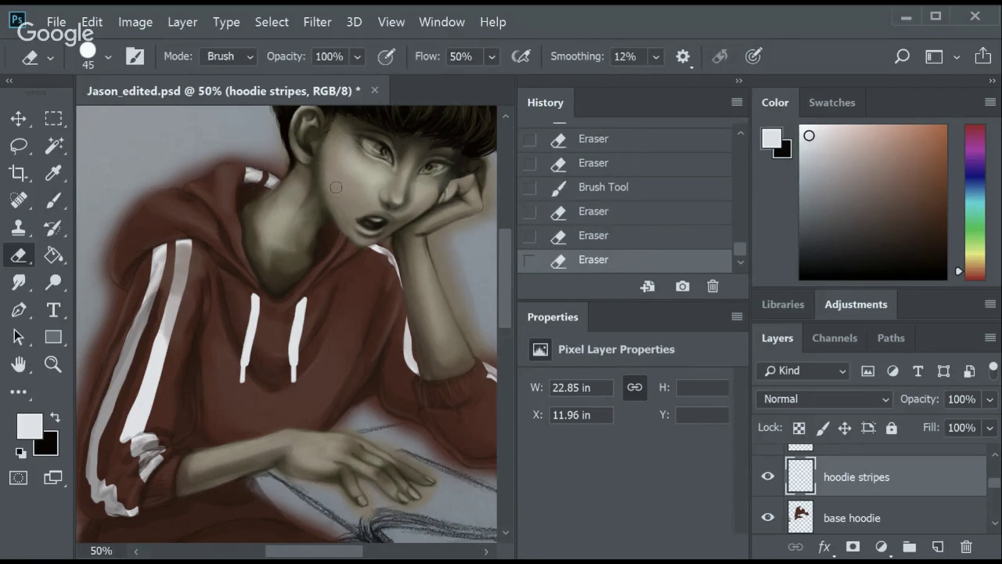
key(ctrl+s)
Erase small bits of the hood marks, save again, and make black the paint colour.
scroll(509, 220, up, 2)
scroll(509, 220, up, 3)
mouse_move(282, 287)
mouse_down()
mouse_move(263, 300)
mouse_move(297, 262)
mouse_up()
key(ctrl+z)
drag(299, 259, 303, 249)
key(ctrl+s)
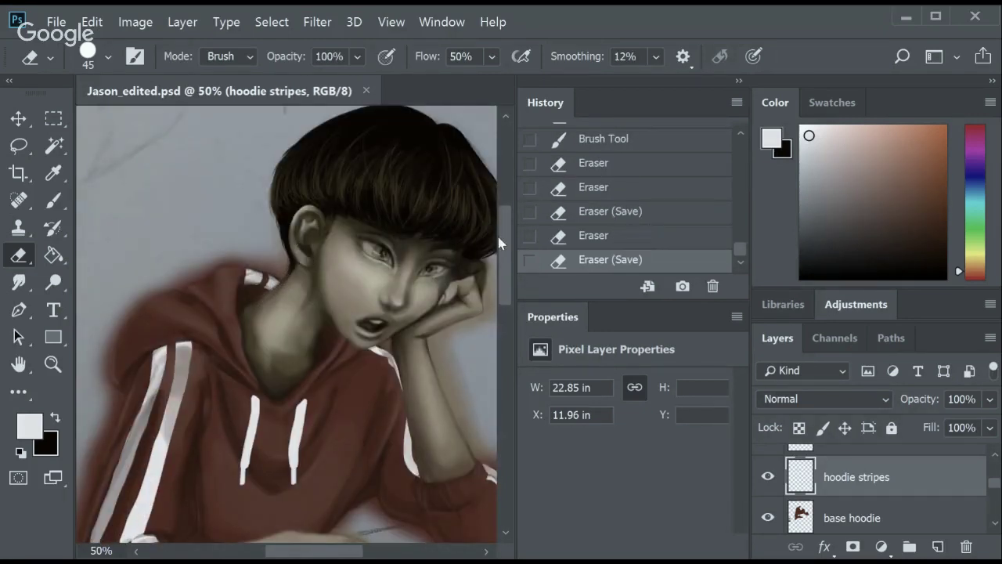
mouse_move(498, 237)
mouse_down()
mouse_move(498, 261)
mouse_move(510, 257)
mouse_move(508, 241)
mouse_up()
key(x)
mouse_move(996, 485)
mouse_down()
mouse_move(999, 498)
mouse_move(993, 469)
mouse_up()
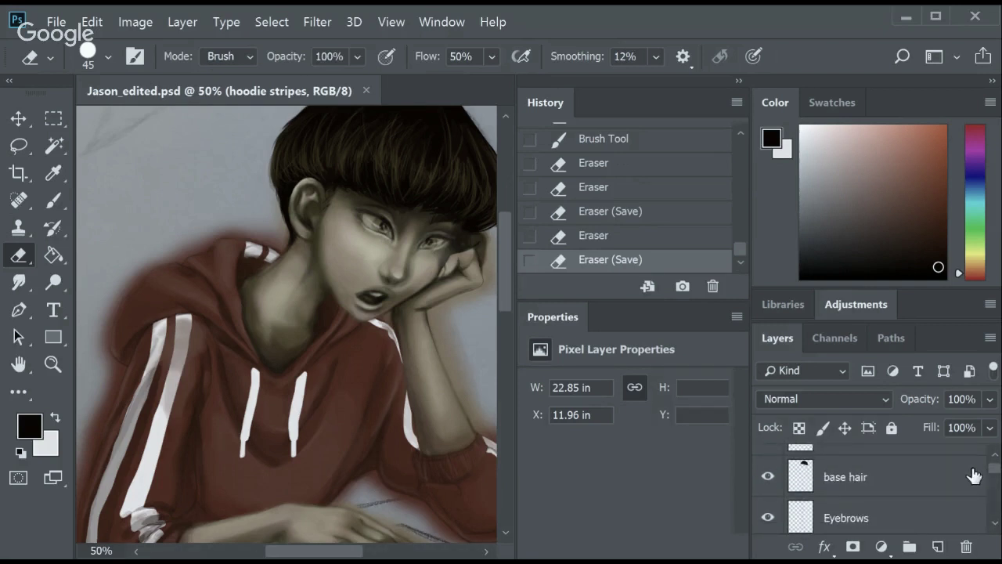
Create a new layer beneath Eyebrows and edit its name to 'black (no light)'.
scroll(979, 476, down, 1)
click(889, 517)
key(ctrl+shift+alt+n)
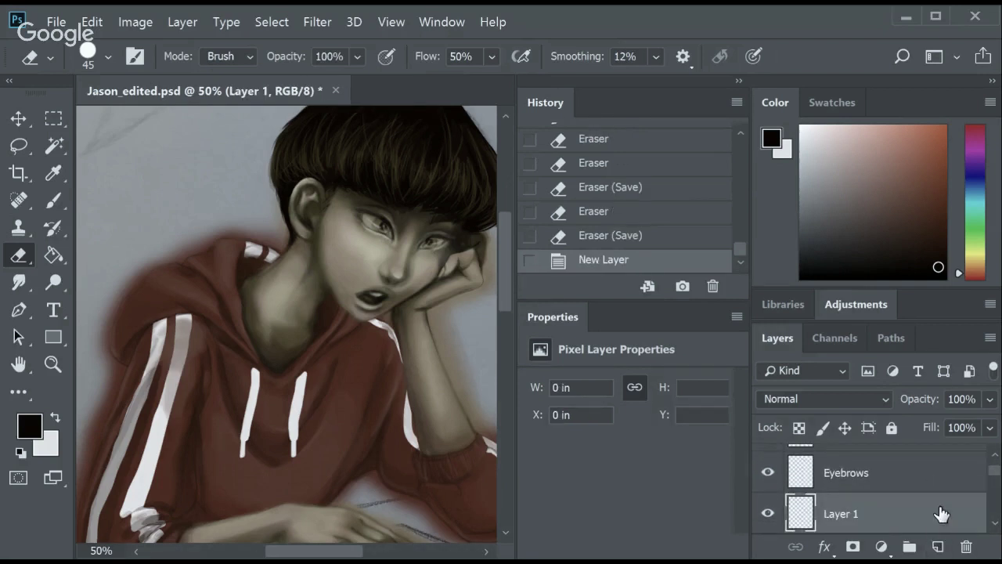
double_click(841, 514)
text(no light)
key(Return)
double_click(841, 513)
click(823, 513)
text(b)
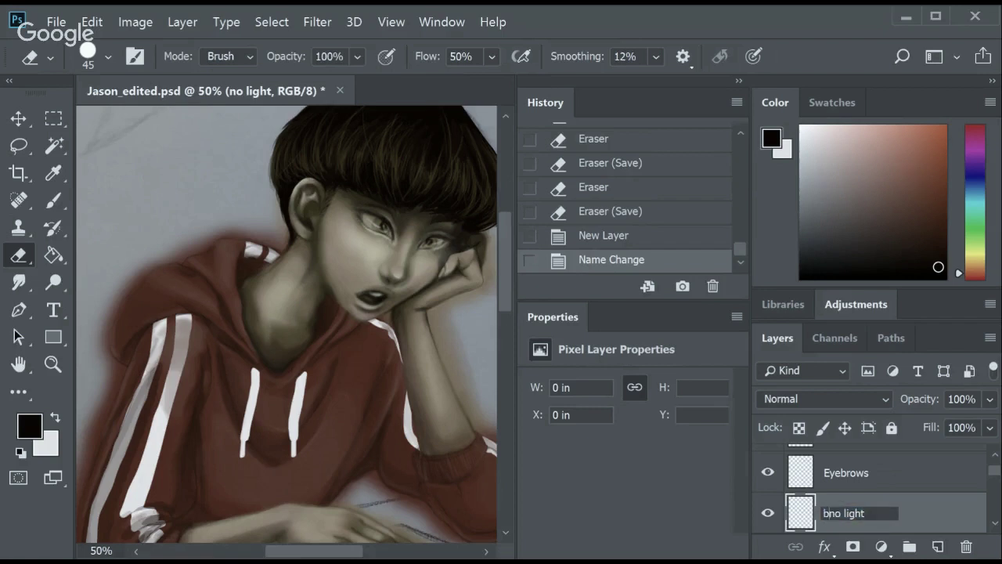
text(lack ()
click(894, 515)
text())
key(Return)
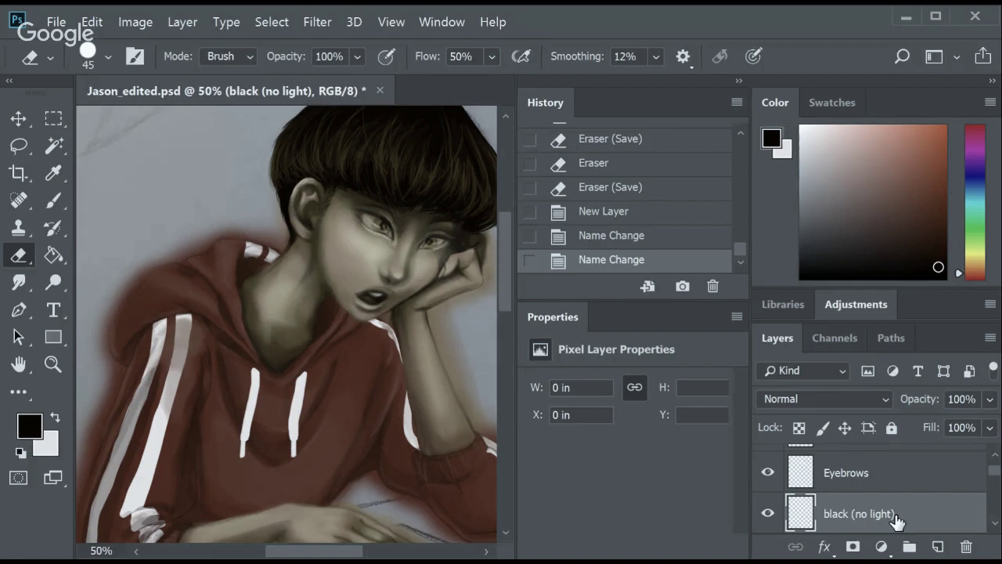
Paint dark shading near the cheek with the Brush, undoing the last stroke.
scroll(503, 286, down, 3)
scroll(510, 283, up, 3)
drag(324, 553, 352, 552)
key(b)
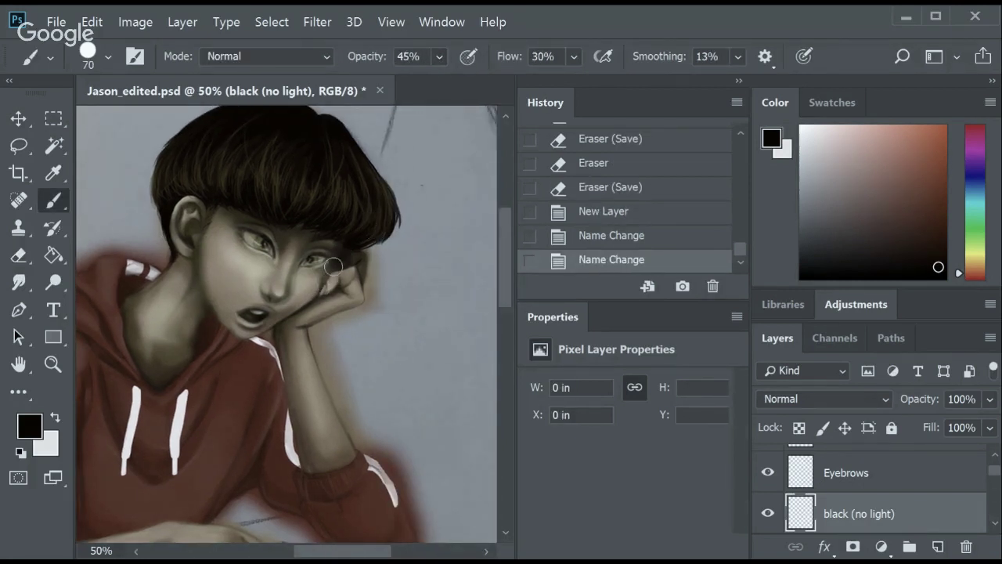
click(332, 266)
click(332, 266)
key(ctrl+z)
Smudge the shading where cheek meets hand, then add more shading dabs near the hand.
key(r)
mouse_move(329, 270)
mouse_down()
mouse_move(320, 278)
mouse_move(331, 275)
mouse_up()
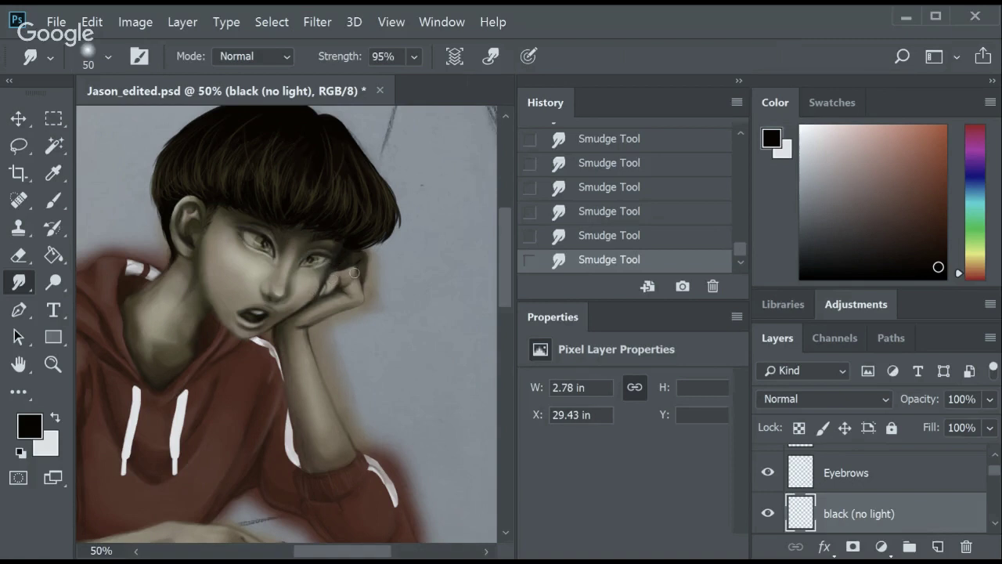
key(b)
click(329, 278)
click(329, 278)
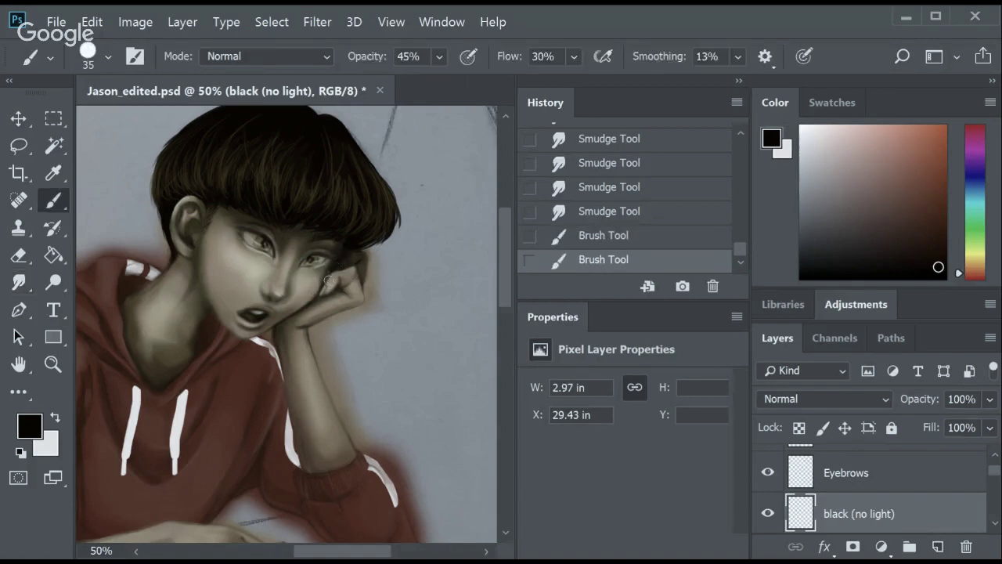
click(328, 278)
click(329, 278)
click(329, 278)
Set the brush to airbrush build-up at 15%, then 22% opacity and size 25.
key(1)
key(5)
key(shift+alt+p)
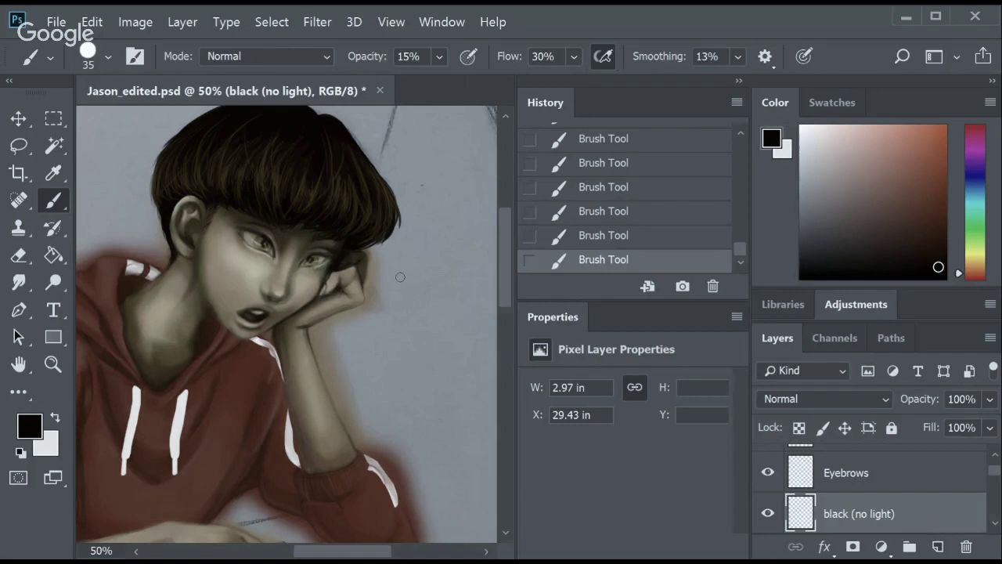
key(shift+2)
key(shift+2)
key(bracketleft)
Paint faint shadows near the cheek, ear and hair, then set a size 7 brush at 56% opacity.
drag(318, 298, 308, 305)
mouse_move(207, 199)
mouse_down()
mouse_move(233, 205)
mouse_move(193, 244)
mouse_move(211, 216)
mouse_move(181, 211)
mouse_up()
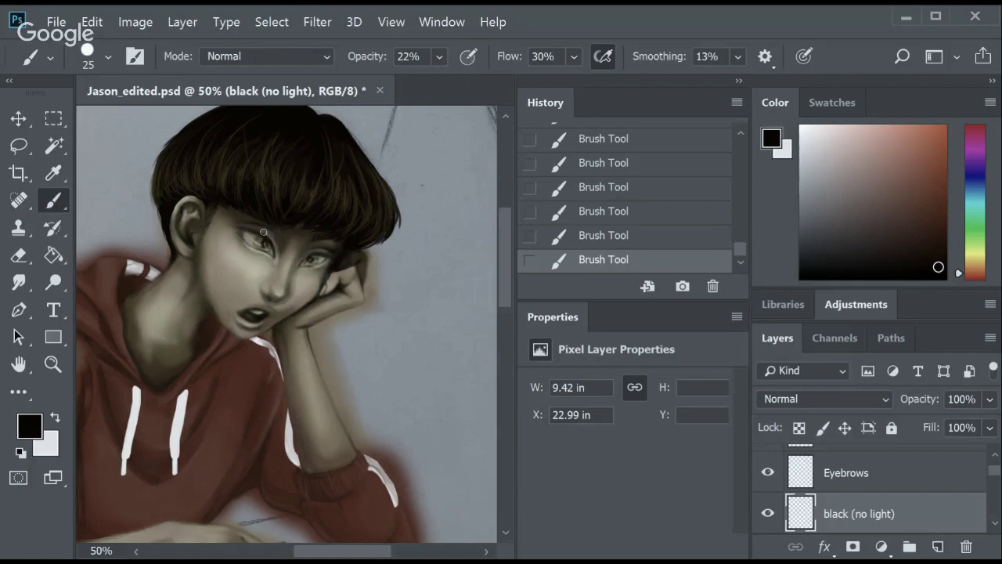
key(bracketleft)
key(bracketleft)
key(bracketleft)
key(3)
key(4)
key(5)
key(6)
key(bracketleft)
key(bracketleft)
key(bracketleft)
Compare earlier history states, add a small light stroke on the right eye, and enlarge the brush to 15.
click(600, 162)
click(627, 186)
click(603, 259)
drag(325, 257, 321, 255)
scroll(503, 272, down, 3)
scroll(512, 264, up, 2)
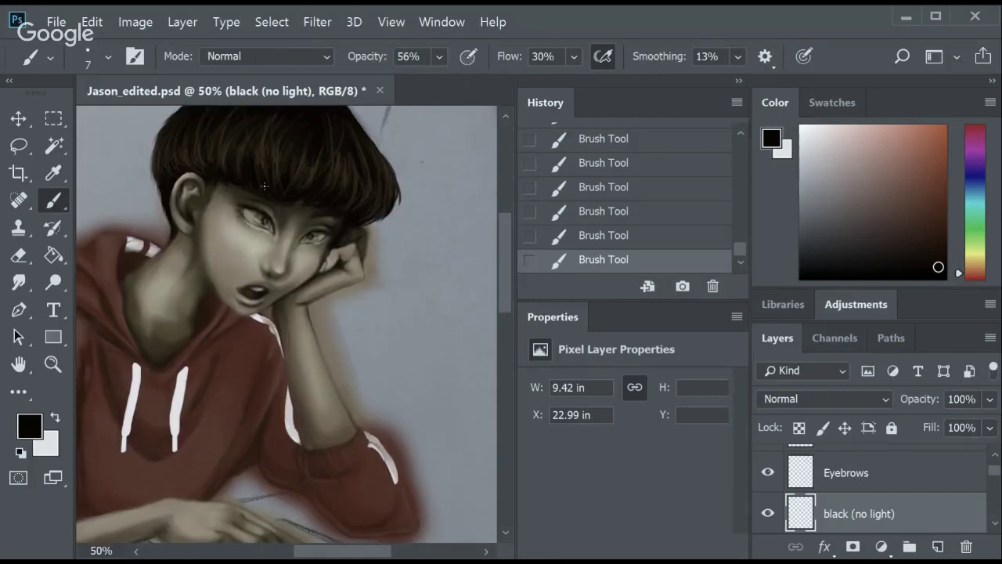
scroll(500, 295, down, 2)
scroll(499, 295, up, 2)
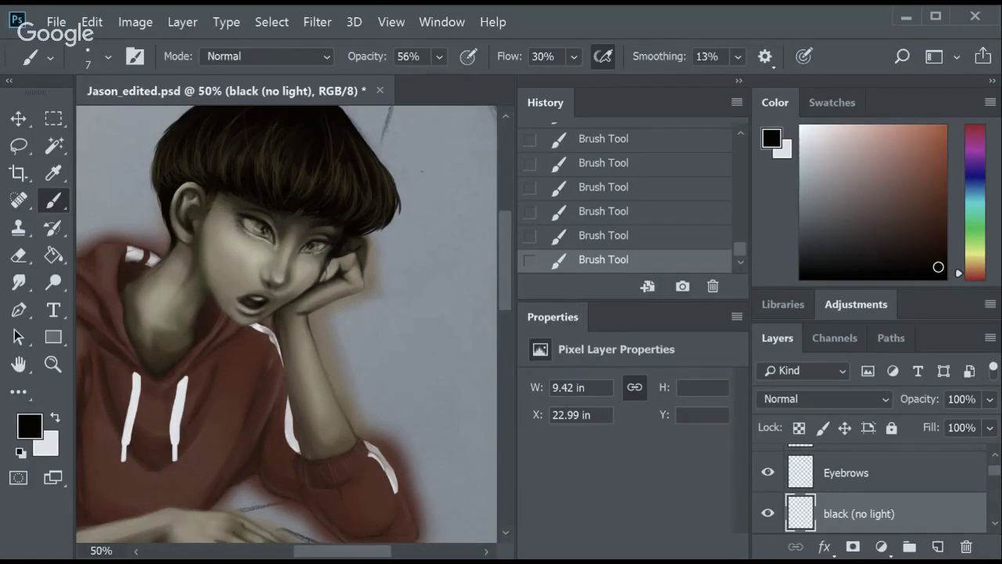
key(bracketright)
key(bracketright)
key(bracketright)
scroll(287, 268, up, 2)
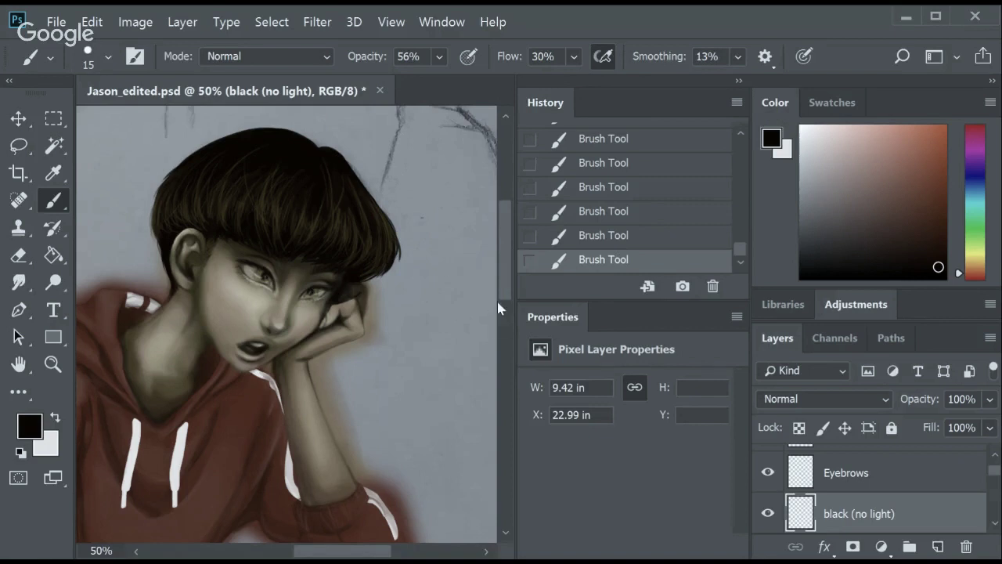
With a size 9 brush, darken the arm edge, add a small dab, and paint along the hair edge.
scroll(497, 302, down, 3)
key(bracketleft)
key(bracketleft)
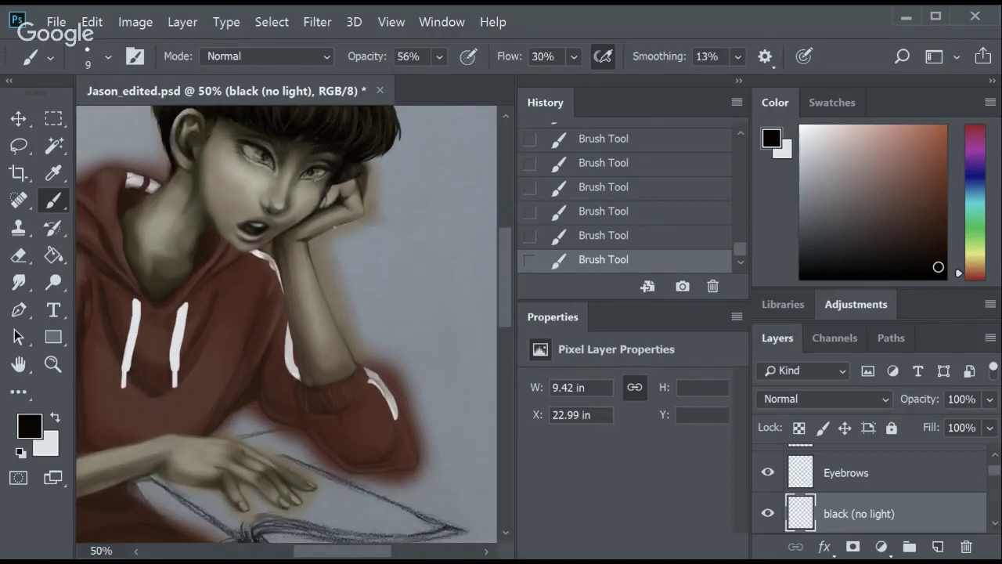
scroll(325, 250, up, 1)
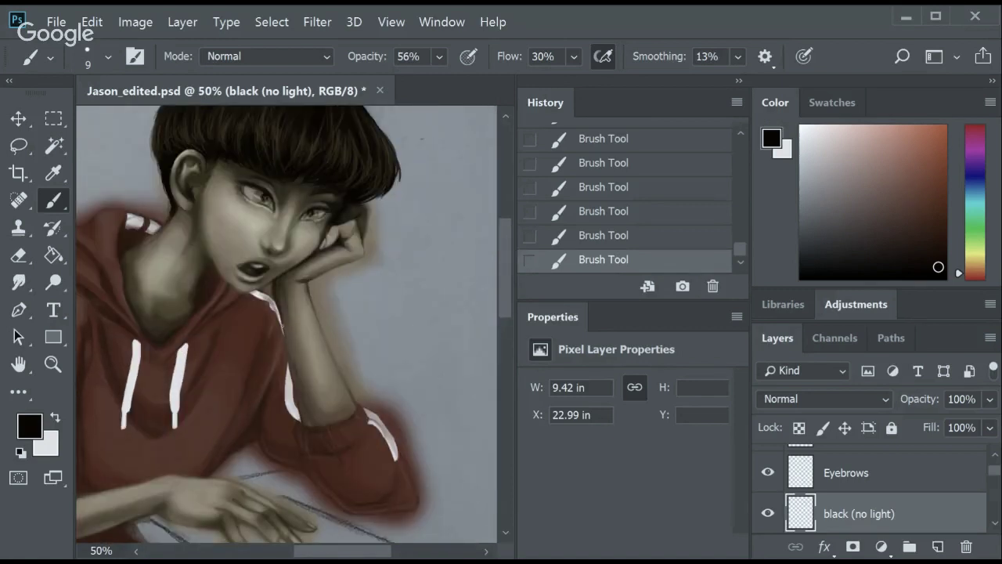
drag(281, 313, 282, 329)
click(357, 409)
scroll(506, 296, up, 1)
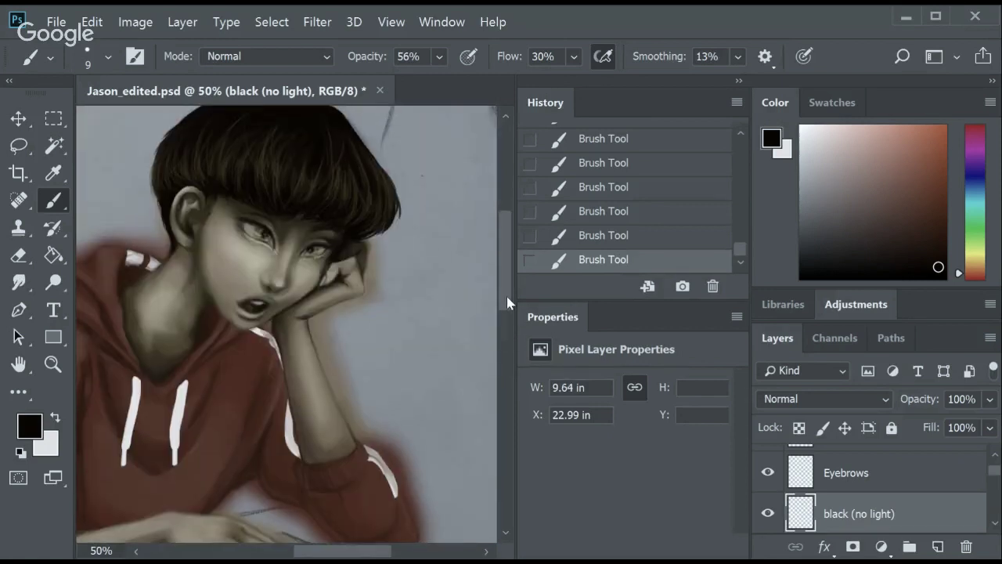
drag(365, 226, 375, 226)
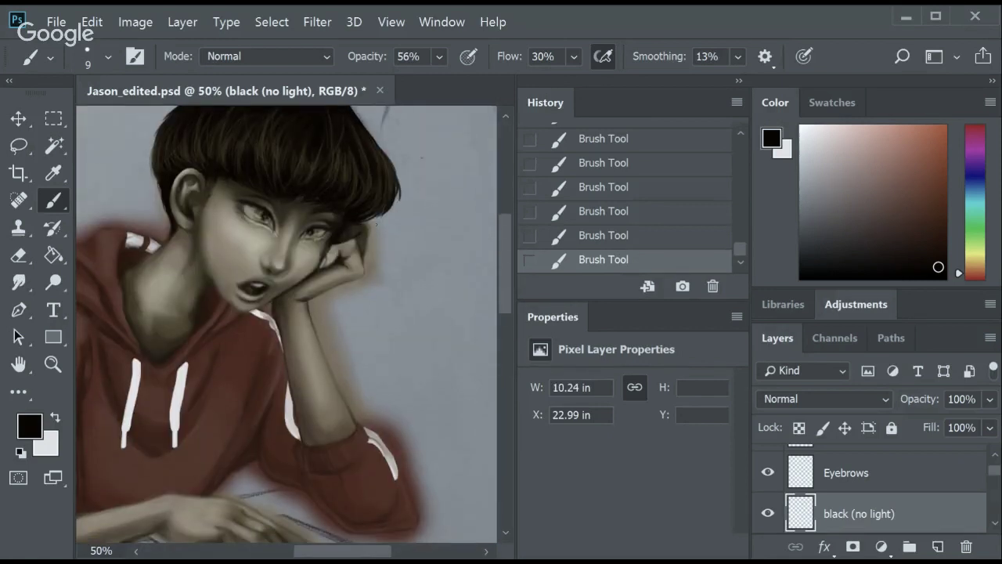
Look over the canvas and undo then redo the recent strokes to compare.
scroll(499, 241, down, 1)
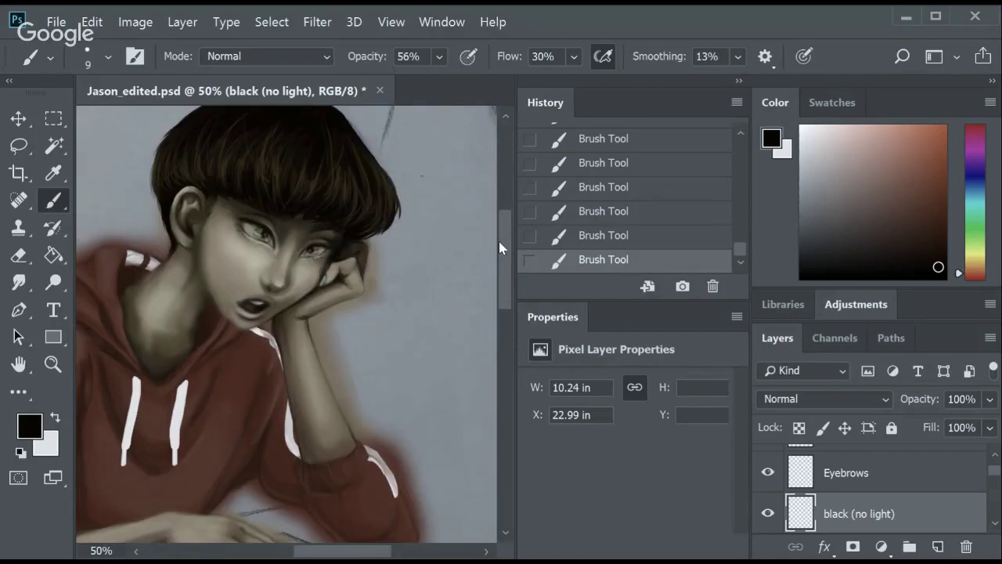
scroll(499, 241, down, 1)
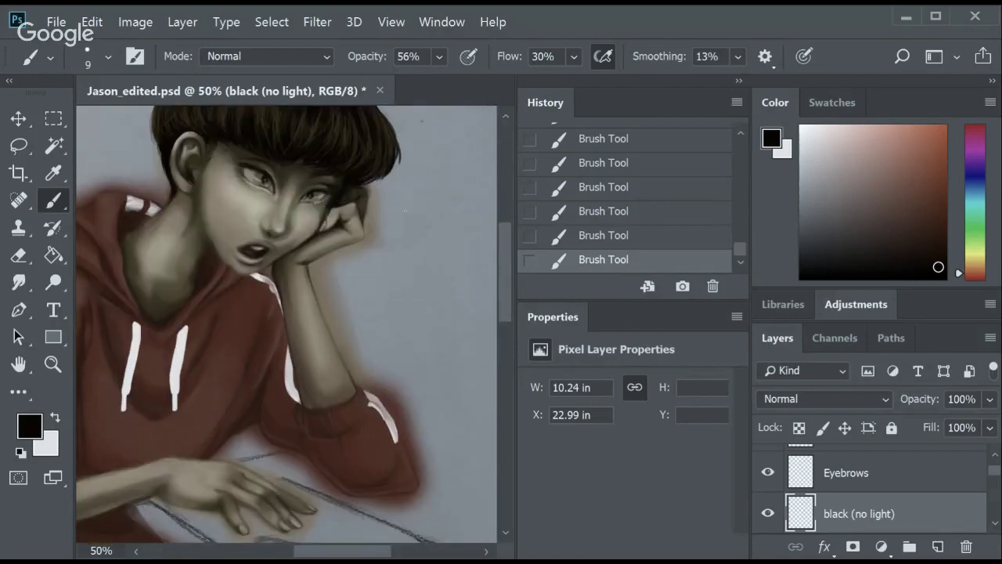
scroll(495, 292, down, 4)
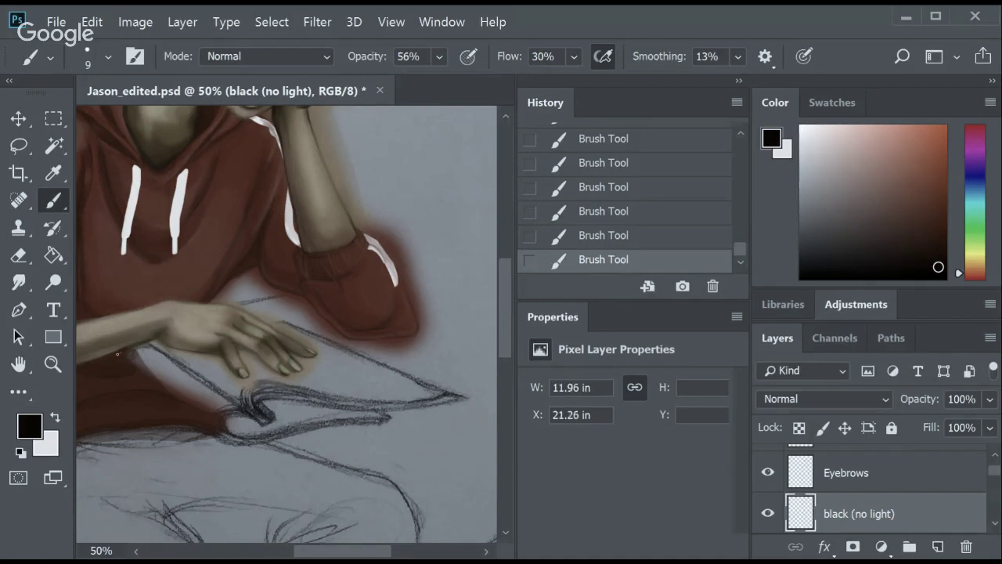
scroll(117, 354, left, 3)
scroll(313, 313, up, 3)
scroll(498, 298, down, 4)
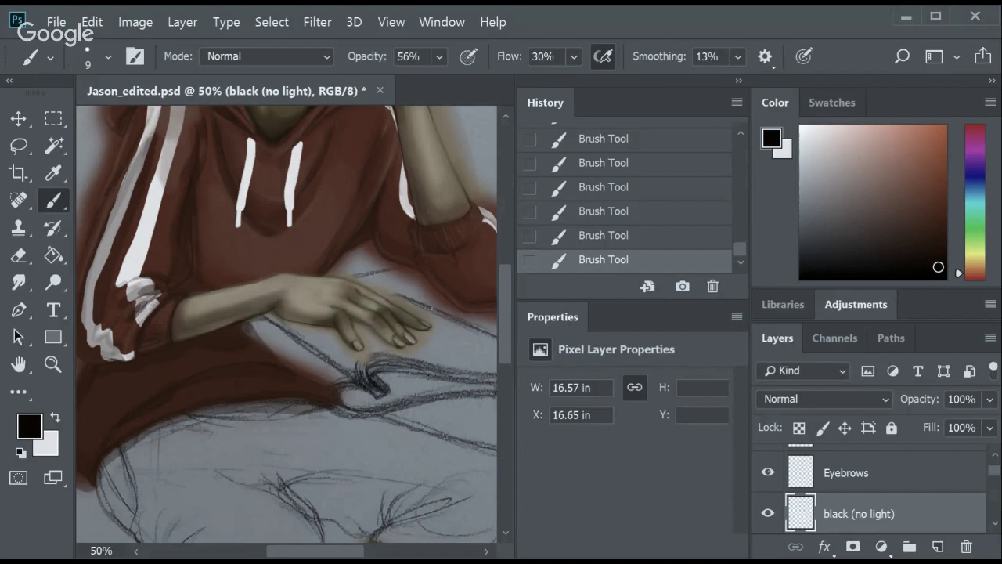
scroll(345, 241, down, 2)
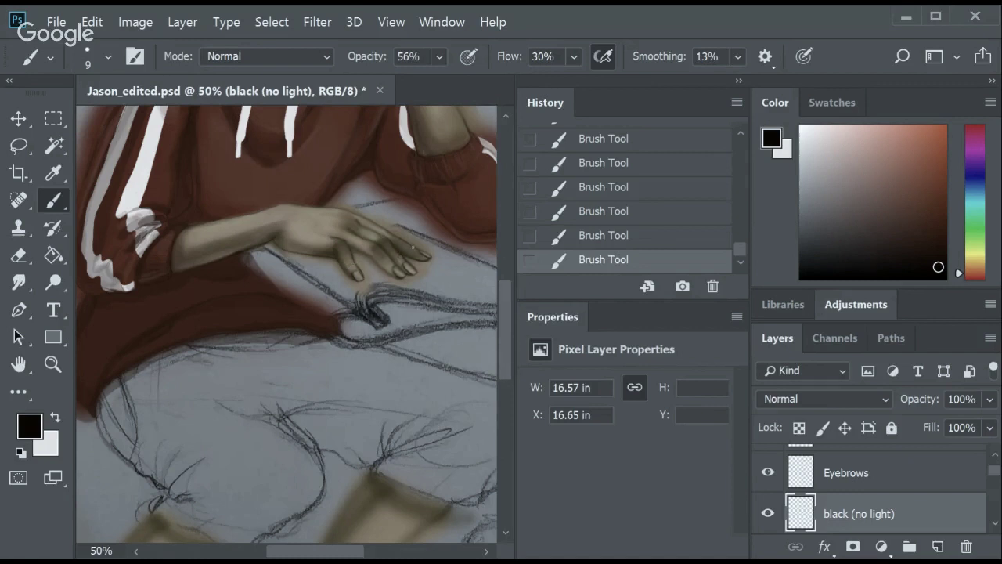
key(ctrl+alt+z)
key(ctrl+alt+z)
key(ctrl+alt+z)
key(ctrl+shift+z)
key(ctrl+shift+z)
key(ctrl+shift+z)
Add a subtle skin-tone stroke on the lower legs.
scroll(399, 229, up, 2)
scroll(399, 229, up, 3)
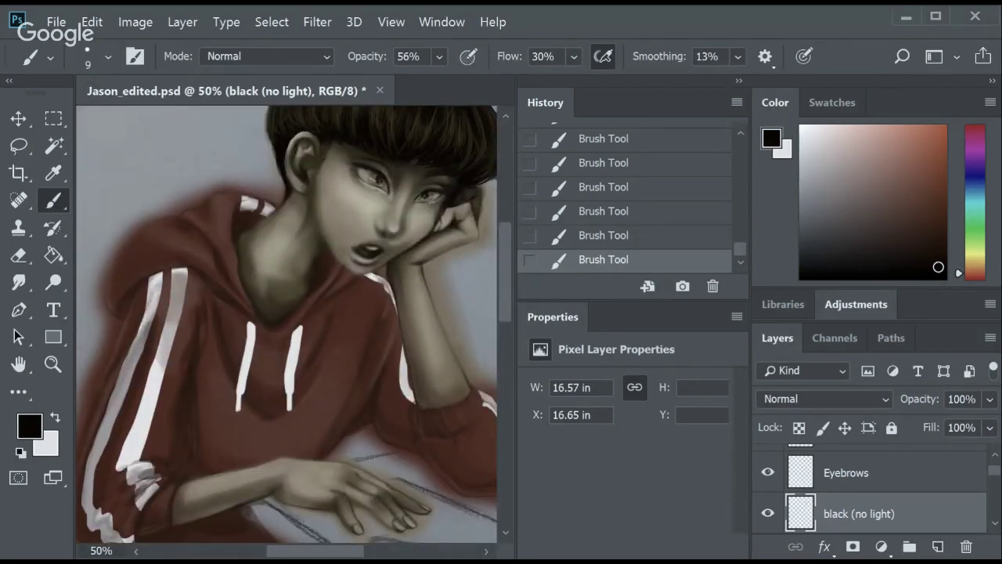
scroll(477, 319, down, 1)
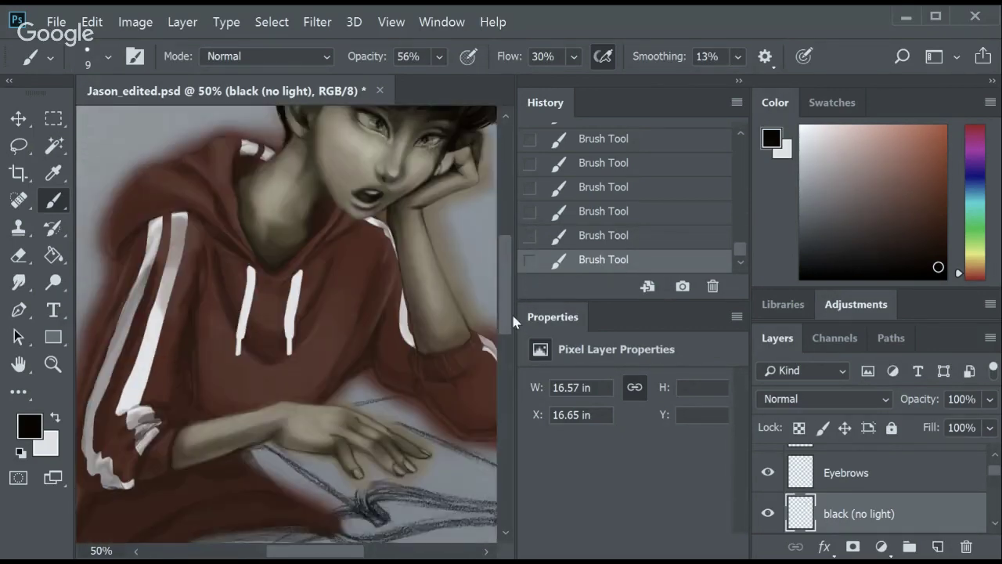
scroll(511, 312, up, 1)
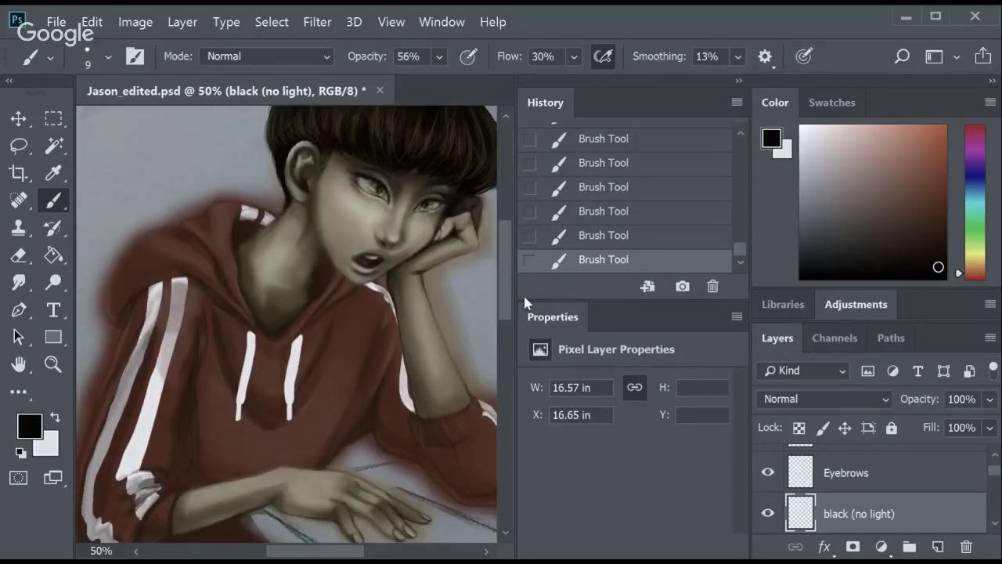
scroll(384, 298, down, 4)
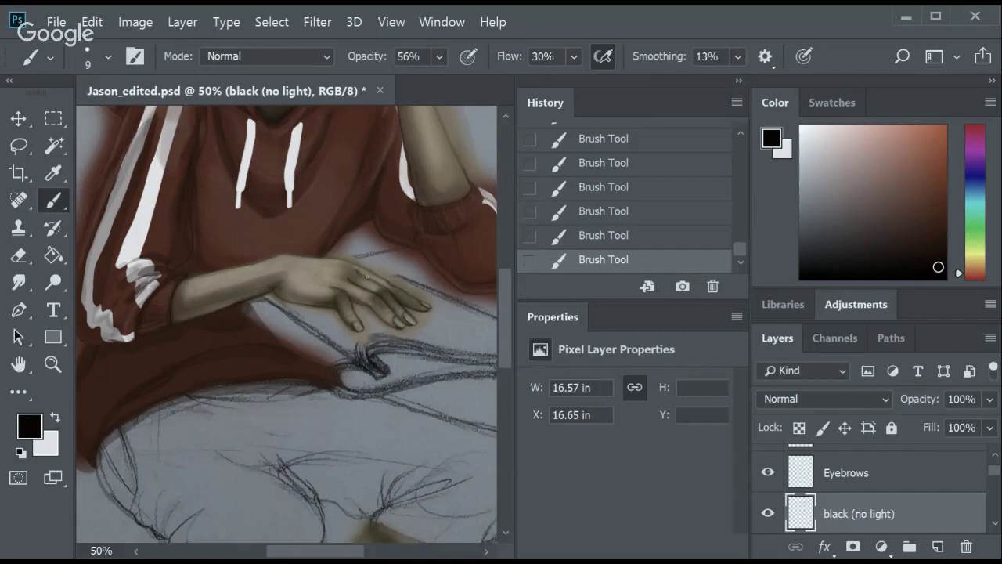
scroll(466, 313, up, 2)
scroll(466, 314, up, 2)
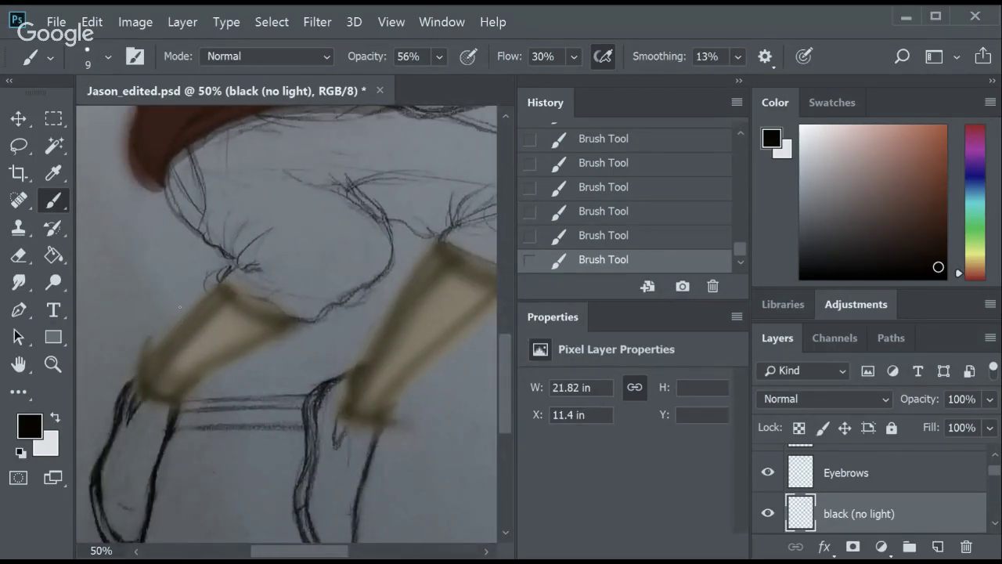
drag(220, 274, 180, 337)
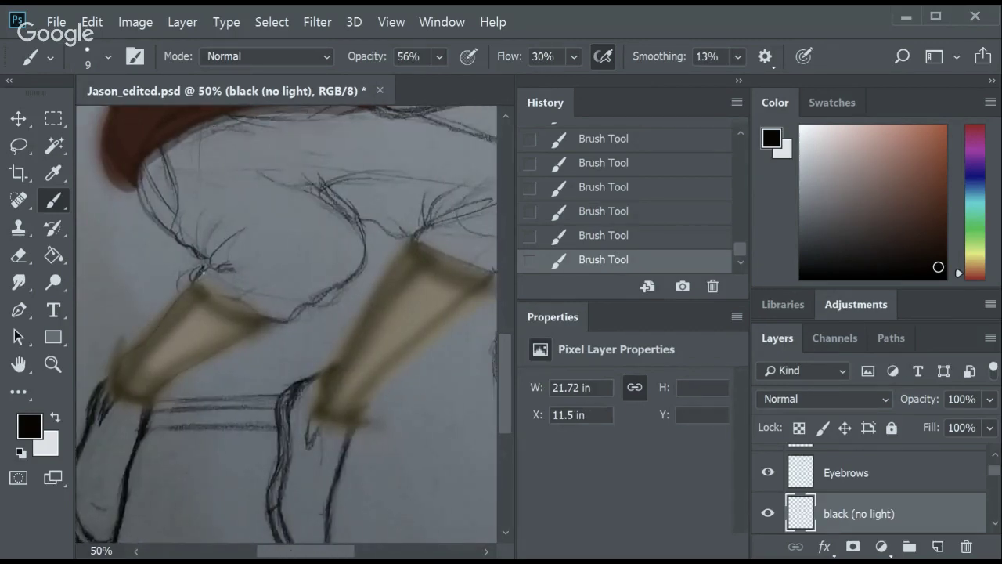
Save the painting, then undo and redo a new stroke to compare.
key(ctrl+s)
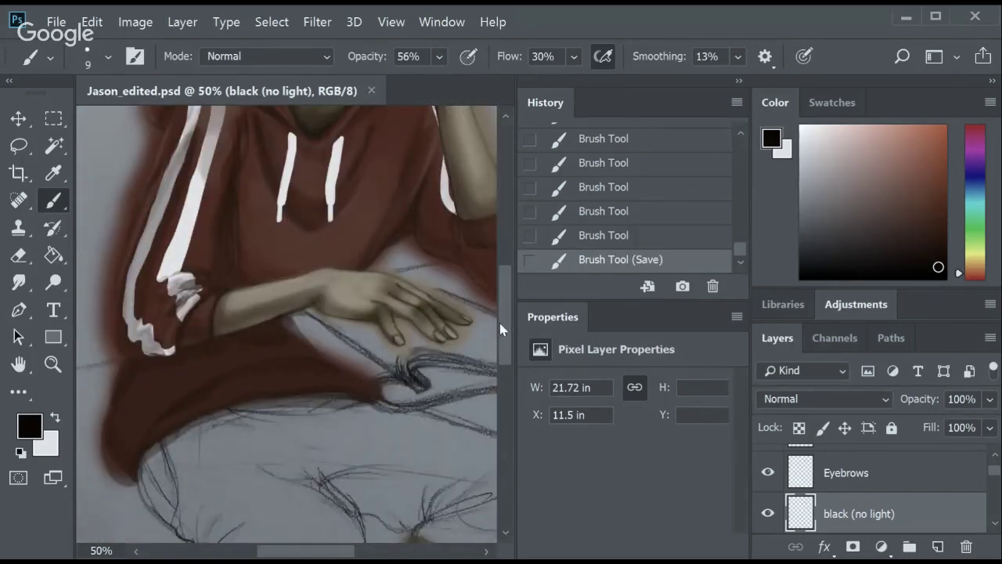
drag(505, 307, 511, 284)
key(ctrl+z)
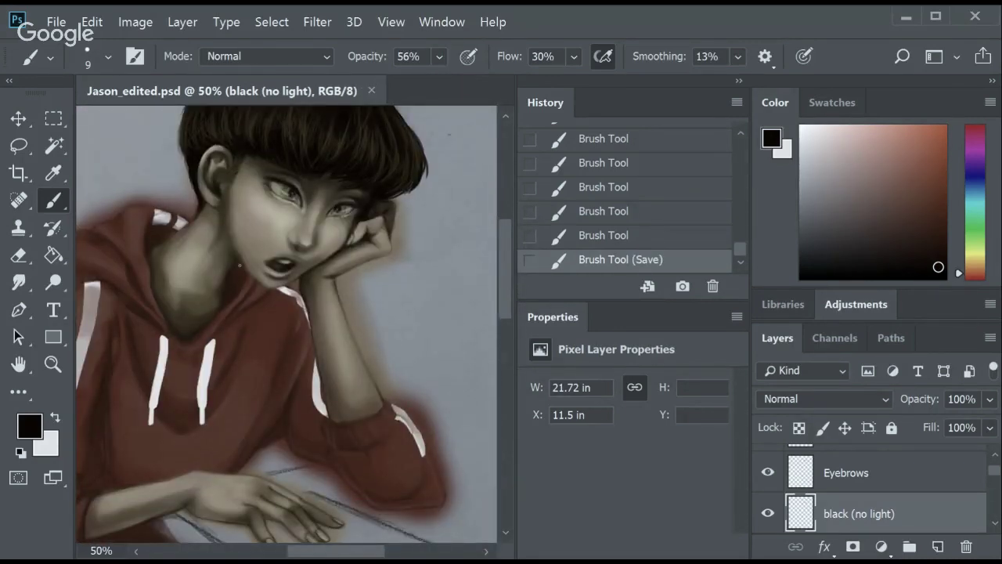
key(ctrl+shift+z)
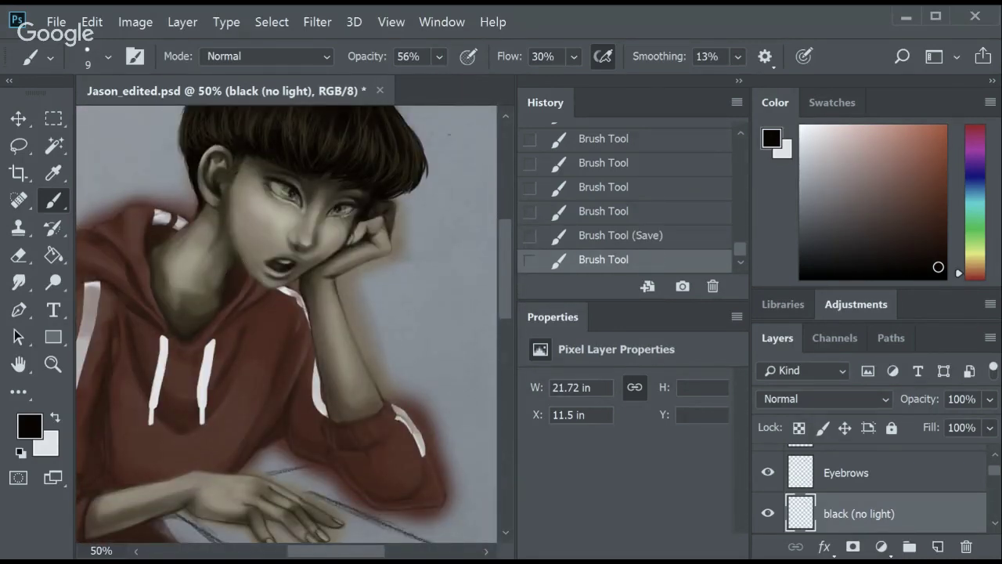
Paint shading across the neck, erase part of it, and compare versions with undo/redo.
mouse_move(229, 274)
mouse_down()
mouse_move(163, 244)
mouse_move(268, 295)
mouse_move(290, 283)
mouse_up()
key(e)
drag(235, 249, 234, 250)
key(b)
key(ctrl+z)
key(ctrl+z)
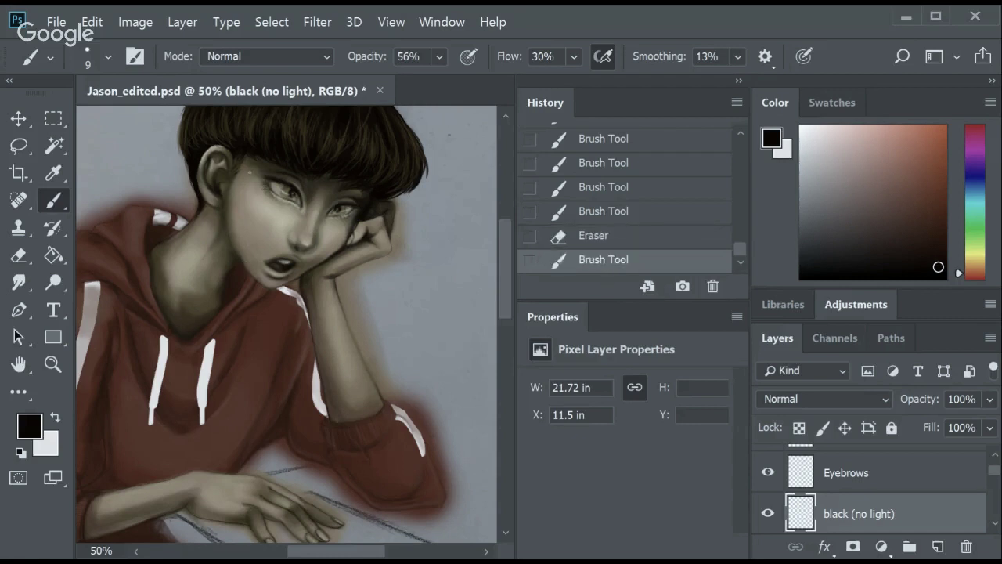
key(ctrl+z)
key(ctrl+shift+z)
key(ctrl+shift+z)
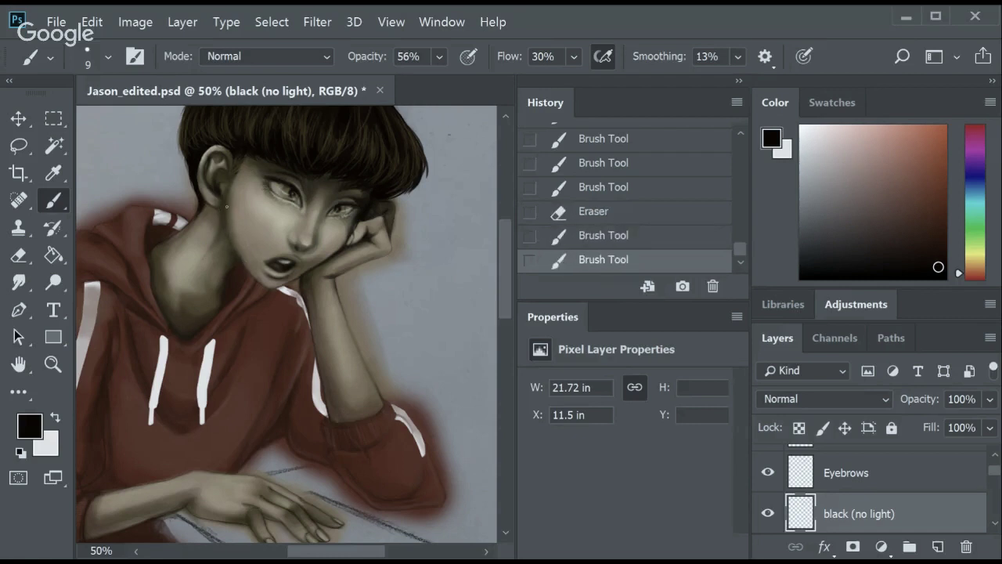
Add small dark dabs near the ear and erase a stray mark.
click(599, 235)
click(226, 186)
click(227, 186)
click(227, 186)
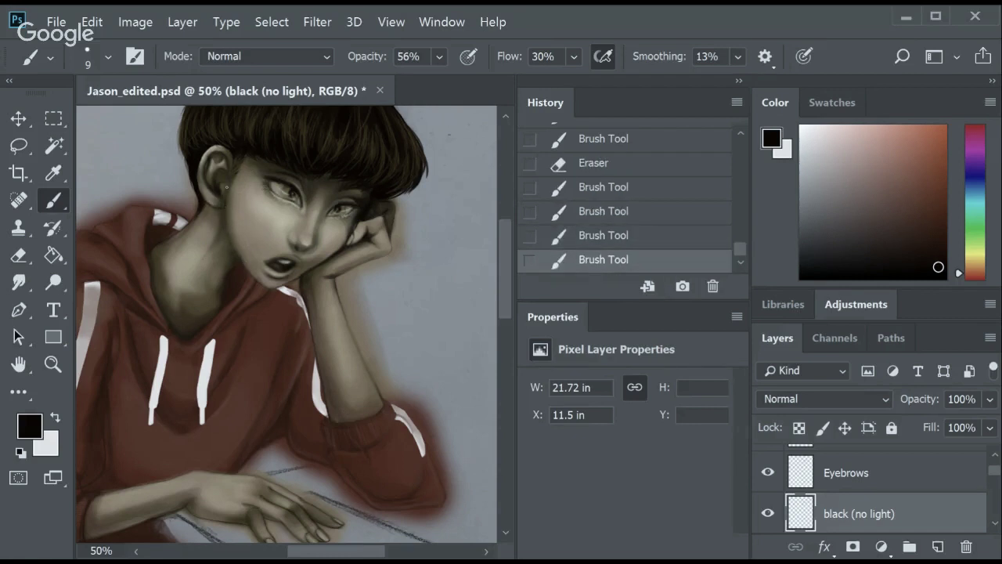
key(e)
click(243, 169)
click(244, 174)
Erase a stray mark and bits of the bright skin highlights with a fine eraser, then save.
click(53, 199)
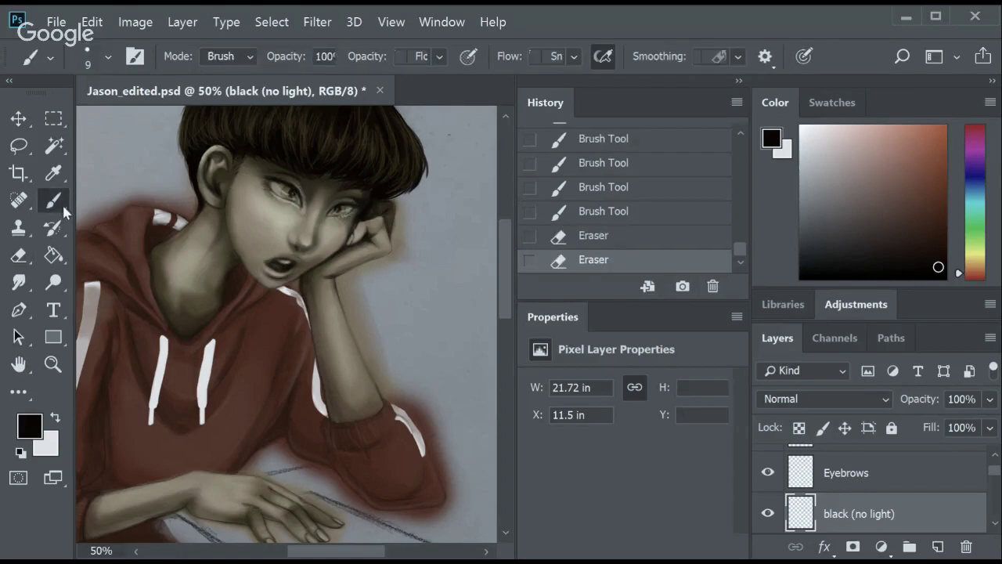
scroll(500, 243, up, 3)
scroll(500, 243, down, 3)
key(e)
scroll(978, 463, up, 2)
click(872, 465)
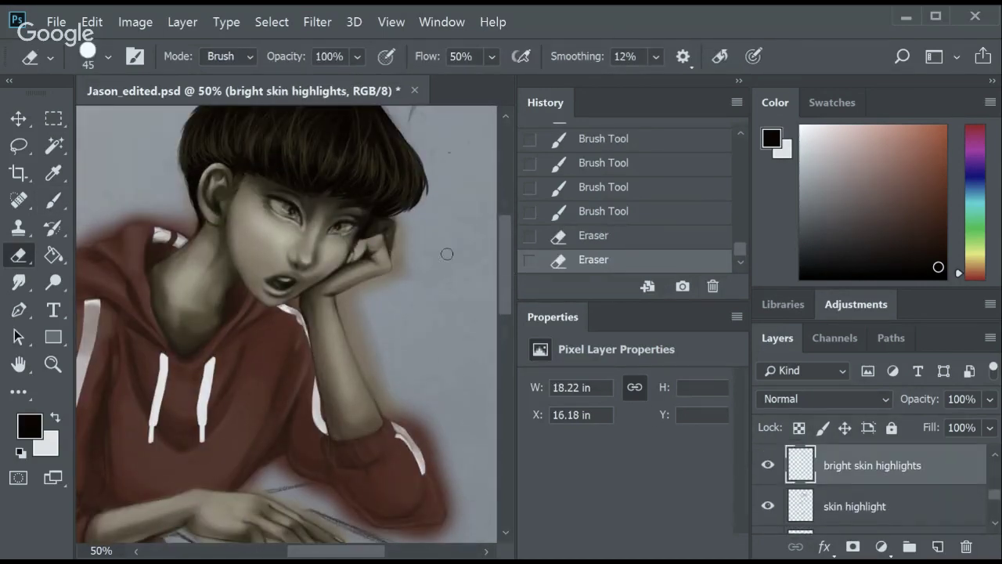
click(363, 226)
key(bracketleft)
key(bracketleft)
key(bracketleft)
click(362, 218)
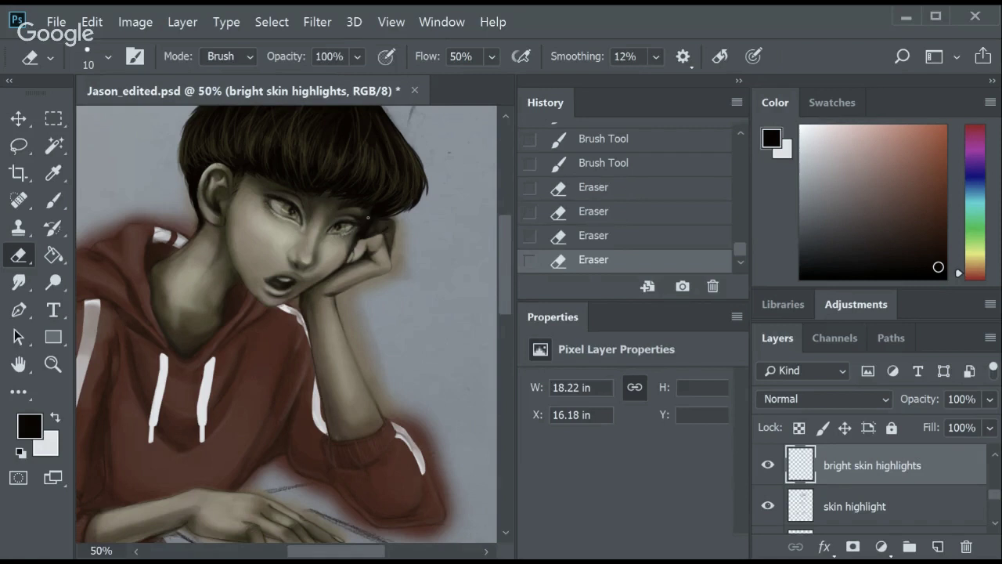
key(ctrl+s)
Paint dark strokes up the neck on the black (no light) layer.
key(b)
scroll(966, 481, down, 2)
click(859, 477)
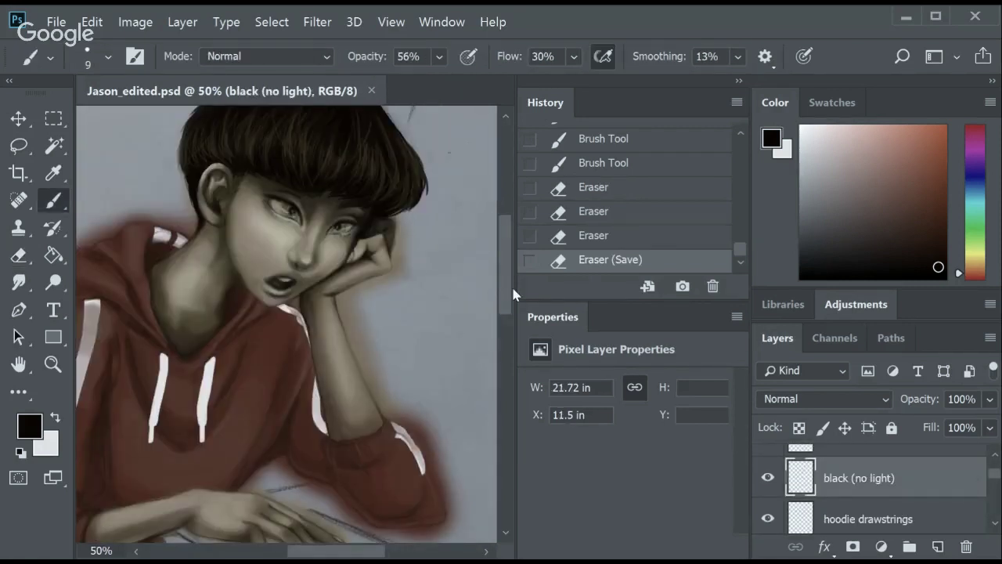
scroll(505, 285, up, 2)
drag(238, 328, 249, 296)
drag(251, 293, 252, 287)
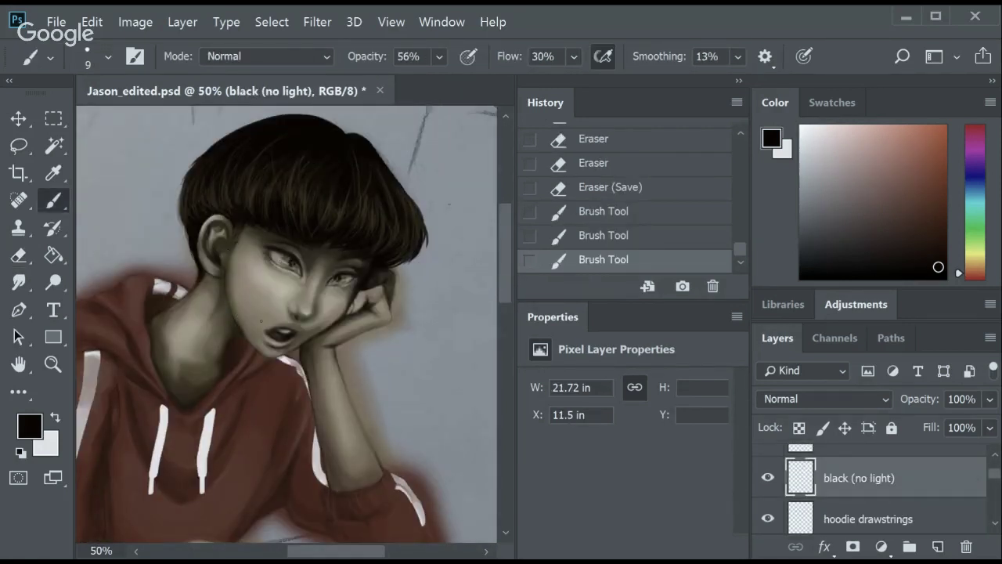
Soften the neck strokes with a 50% eraser and the Smudge tool, then save.
key(e)
key(5)
drag(245, 334, 225, 283)
mouse_move(225, 283)
mouse_down()
mouse_move(234, 303)
mouse_move(227, 287)
mouse_up()
key(r)
drag(250, 252, 264, 235)
key(b)
scroll(510, 257, down, 1)
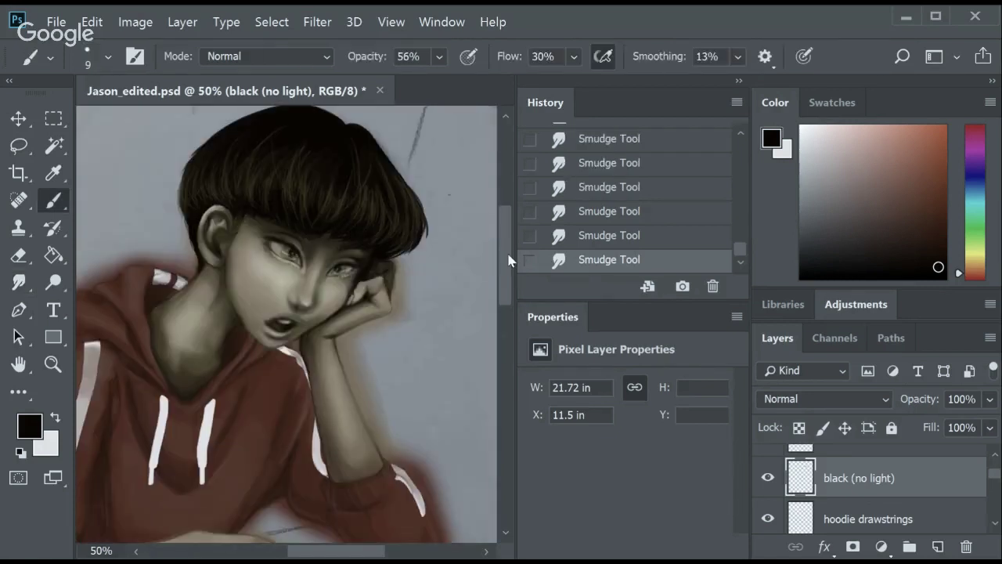
key(ctrl+s)
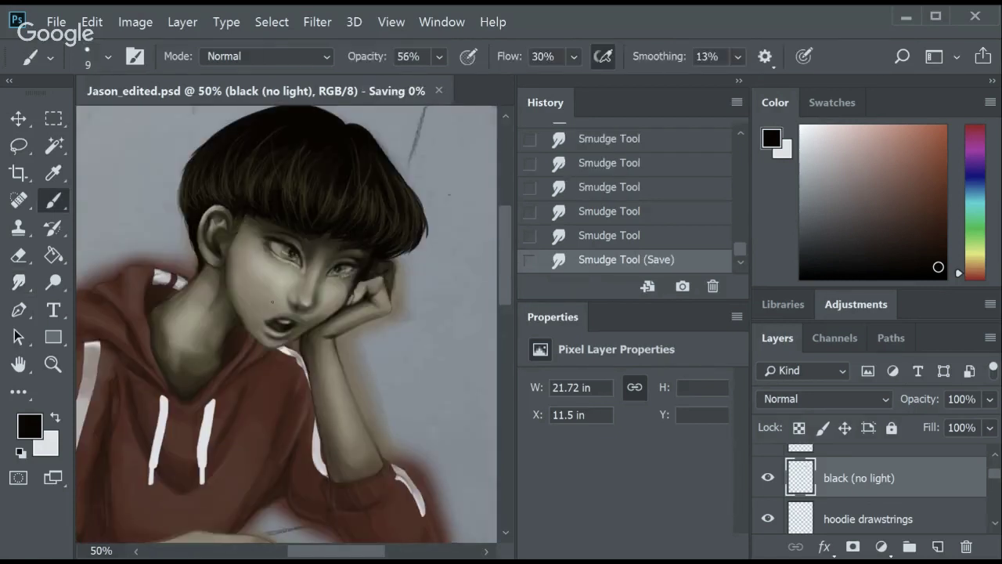
At full eraser opacity, erase base hoodie colour and hoodie shadow near the neck and collar.
scroll(509, 286, down, 3)
key(e)
key(0)
ctrl+click(236, 290)
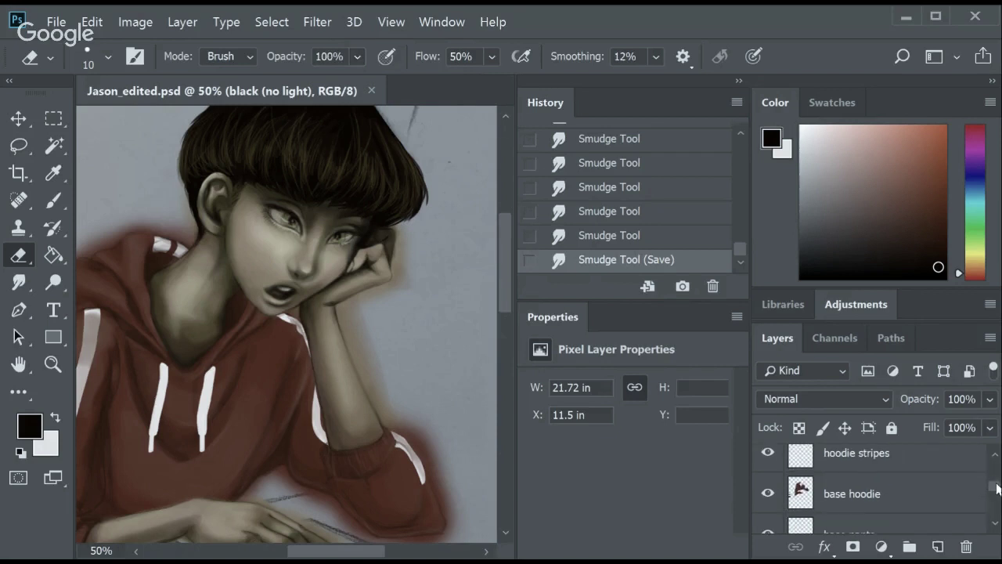
click(238, 290)
ctrl+click(229, 298)
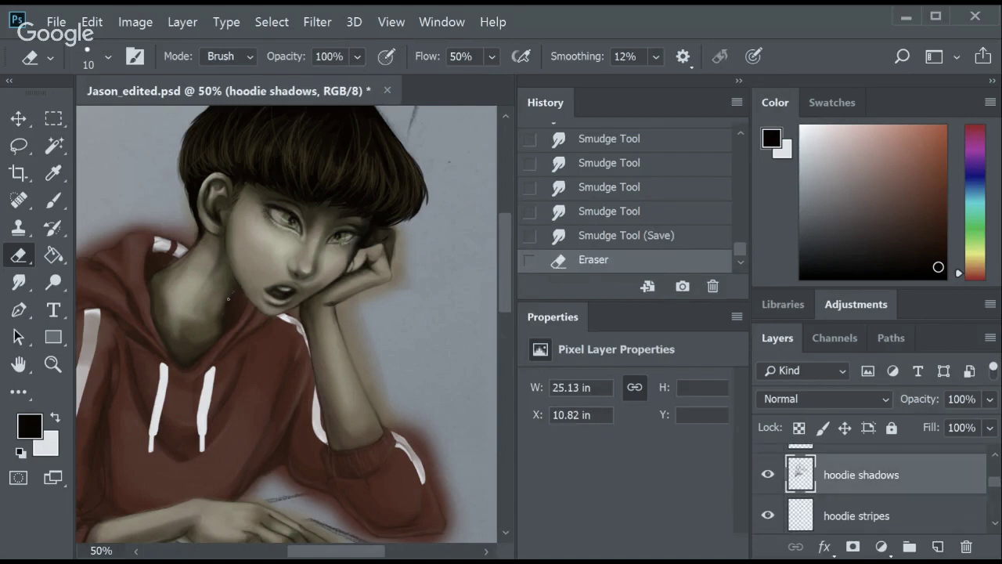
click(242, 286)
Erase hoodie highlights near the neck with a larger eraser.
scroll(470, 258, up, 2)
scroll(900, 485, up, 3)
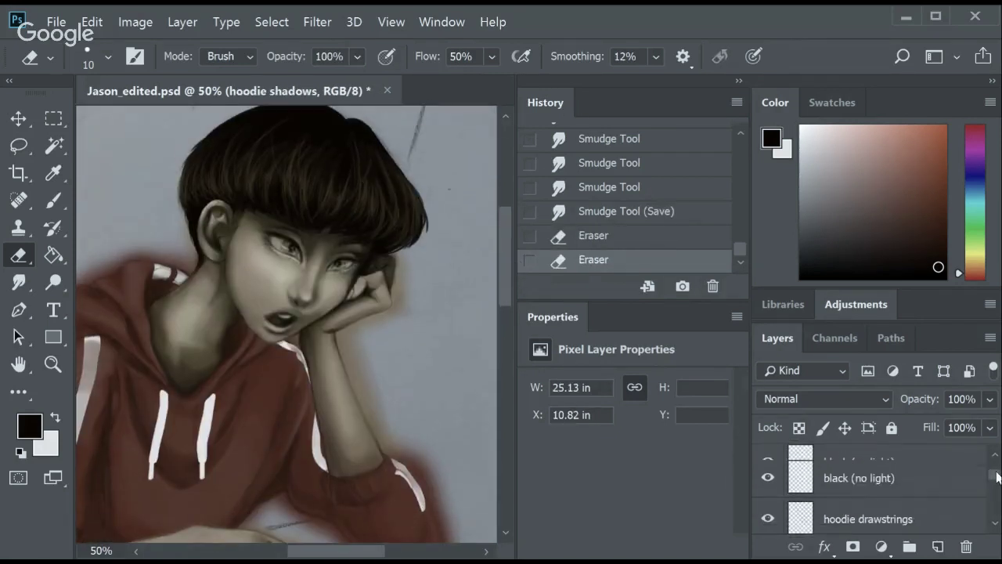
scroll(940, 481, down, 1)
click(939, 480)
key(bracketright)
key(bracketright)
key(bracketright)
click(192, 278)
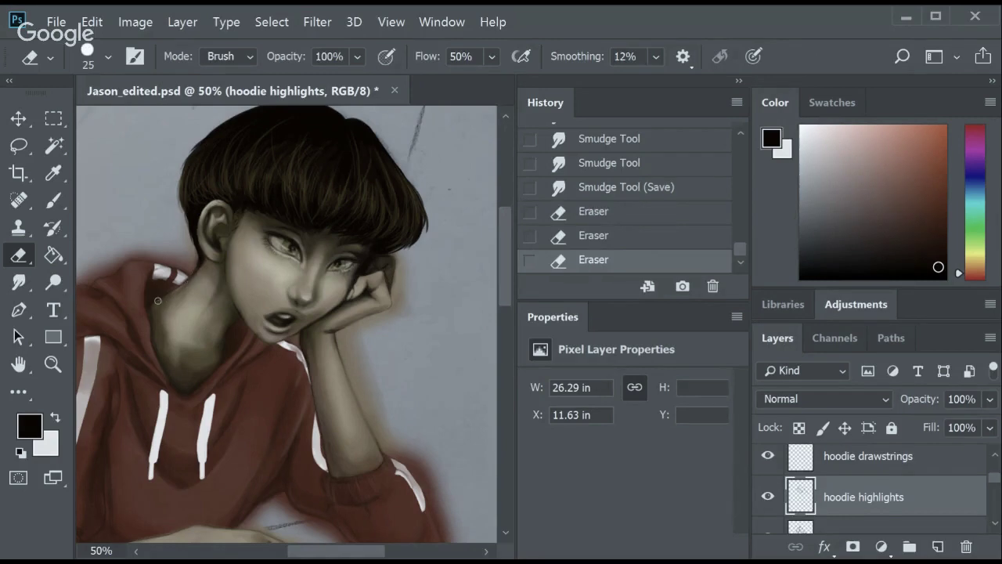
click(178, 294)
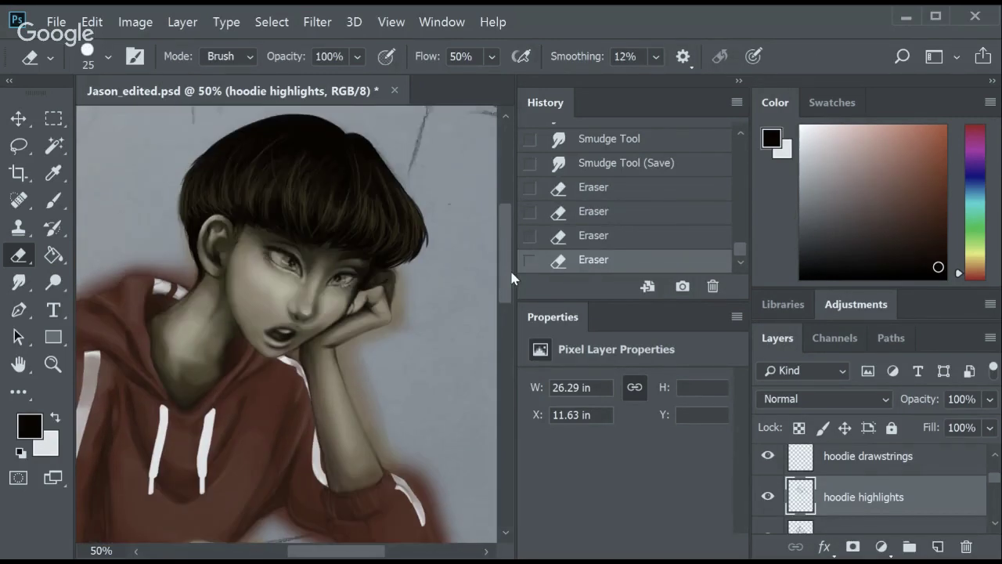
Erase hoodie shadow around the collar on the hoodie shadows layer.
scroll(900, 485, down, 2)
scroll(996, 486, down, 3)
click(862, 464)
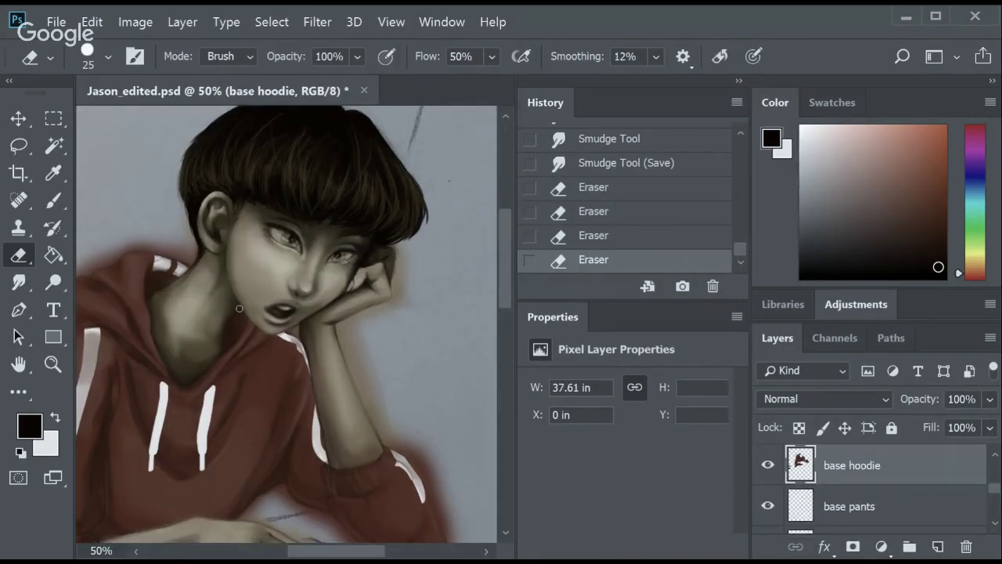
scroll(998, 485, up, 3)
click(861, 491)
click(229, 318)
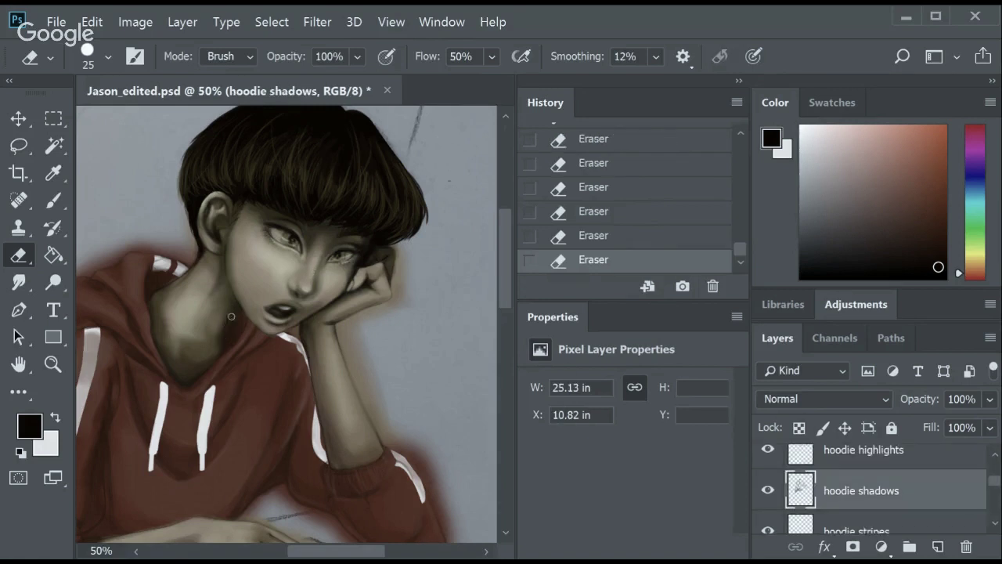
Dab a row of small dark brush touches across the face on the black (no light) layer.
ctrl+click(229, 317)
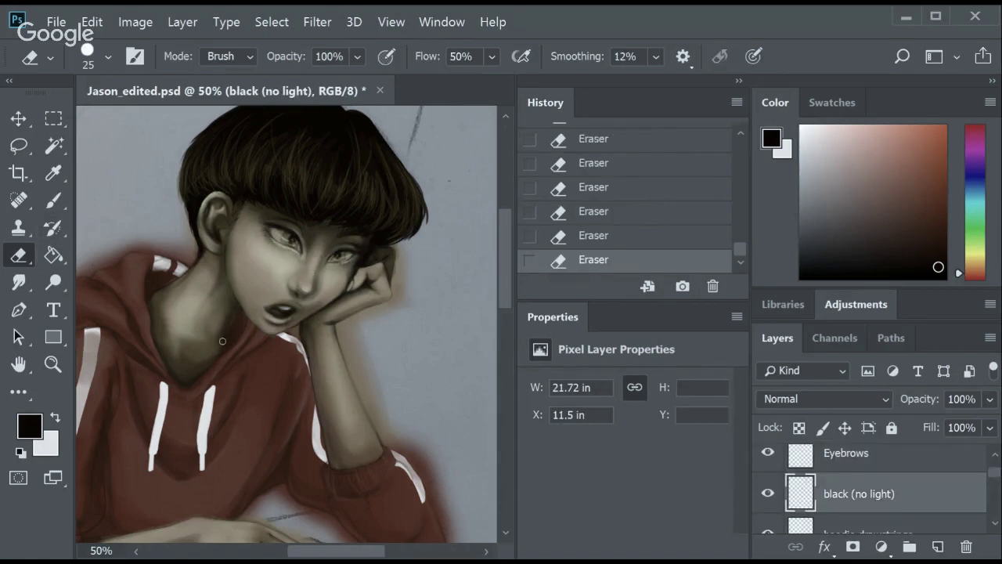
key(b)
click(251, 303)
click(263, 295)
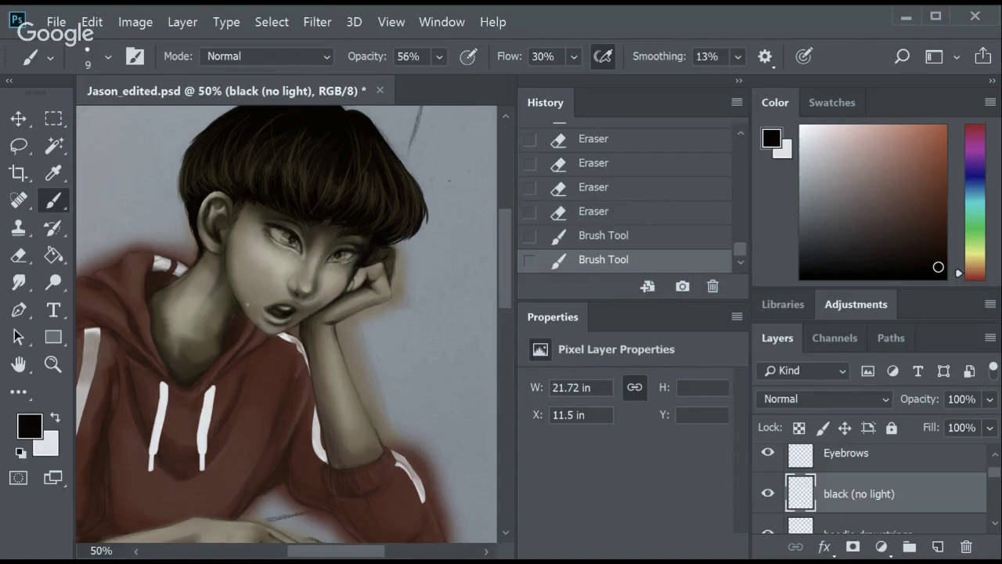
click(274, 286)
click(286, 279)
click(302, 268)
click(313, 260)
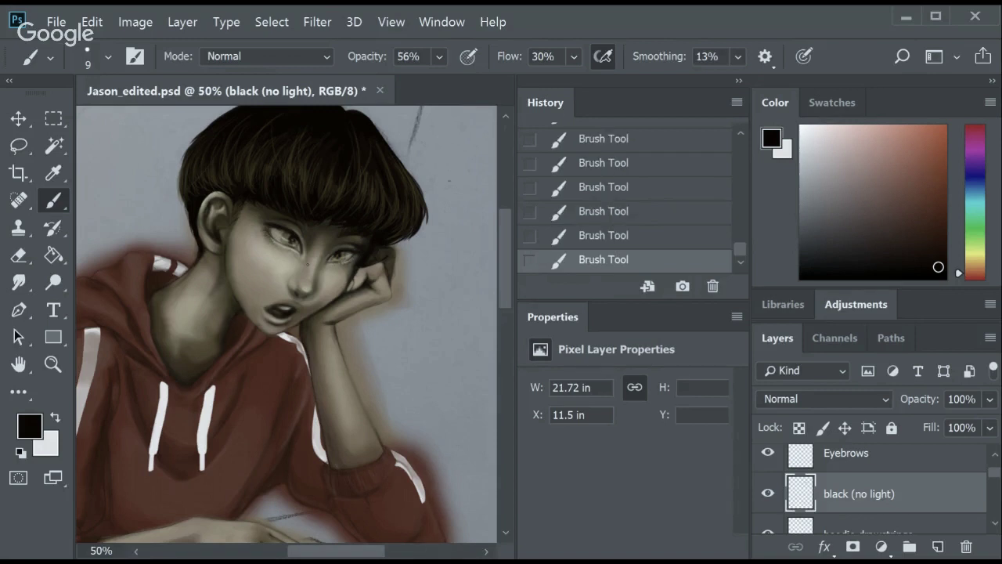
Erase a touch of blush on the blush layer.
scroll(202, 224, down, 2)
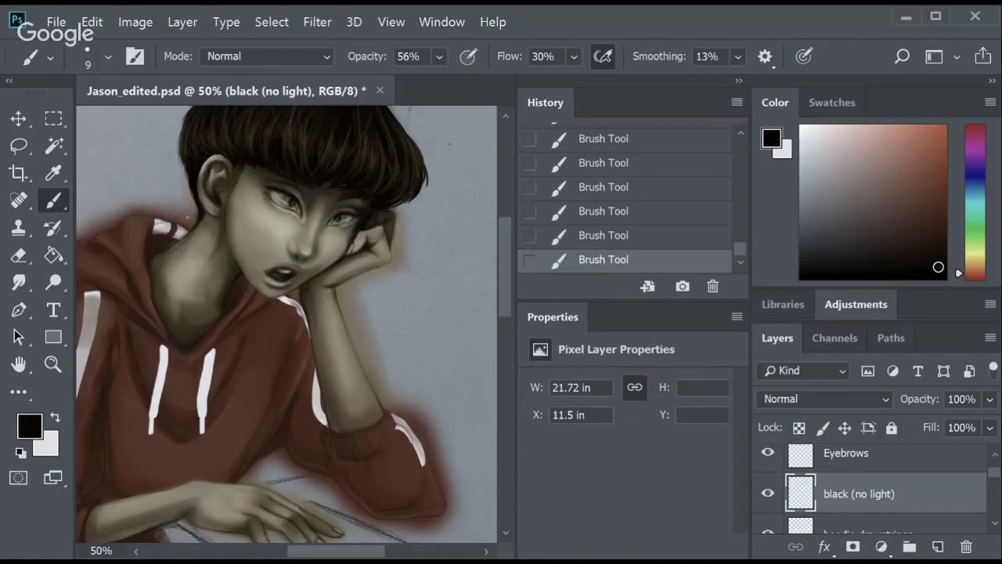
scroll(253, 205, up, 2)
key(e)
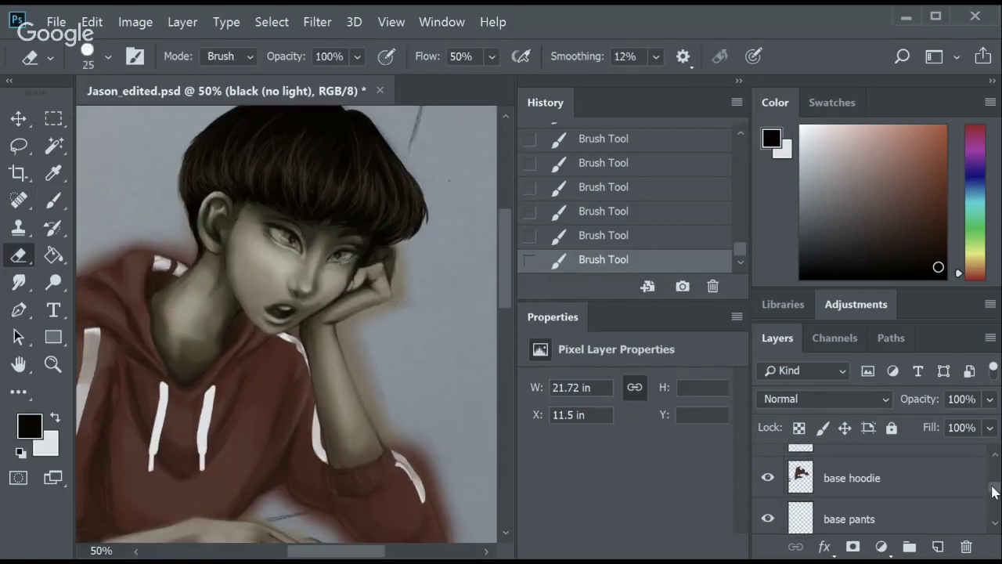
key(alt+bracketleft)
key(alt+bracketleft)
key(alt+bracketleft)
click(211, 248)
click(210, 247)
key(alt+bracketleft)
key(alt+bracketleft)
key(alt+bracketleft)
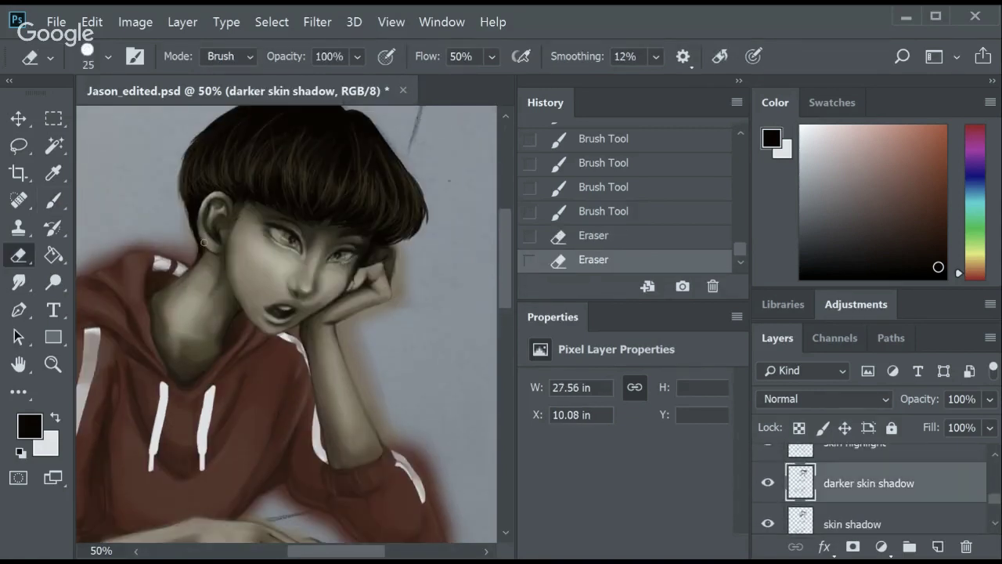
Erase a spot near the ear and hoodie highlight near the collar, then save.
key(alt+bracketleft)
key(alt+bracketleft)
key(alt+bracketleft)
click(200, 232)
key(alt+bracketright)
key(alt+bracketright)
key(alt+bracketright)
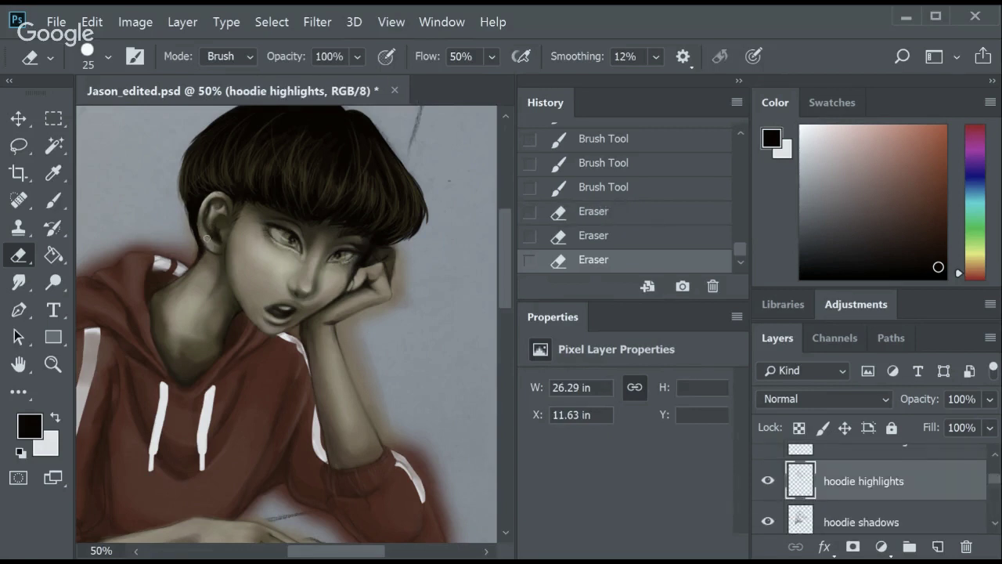
click(208, 245)
click(208, 245)
scroll(505, 270, down, 2)
key(ctrl+s)
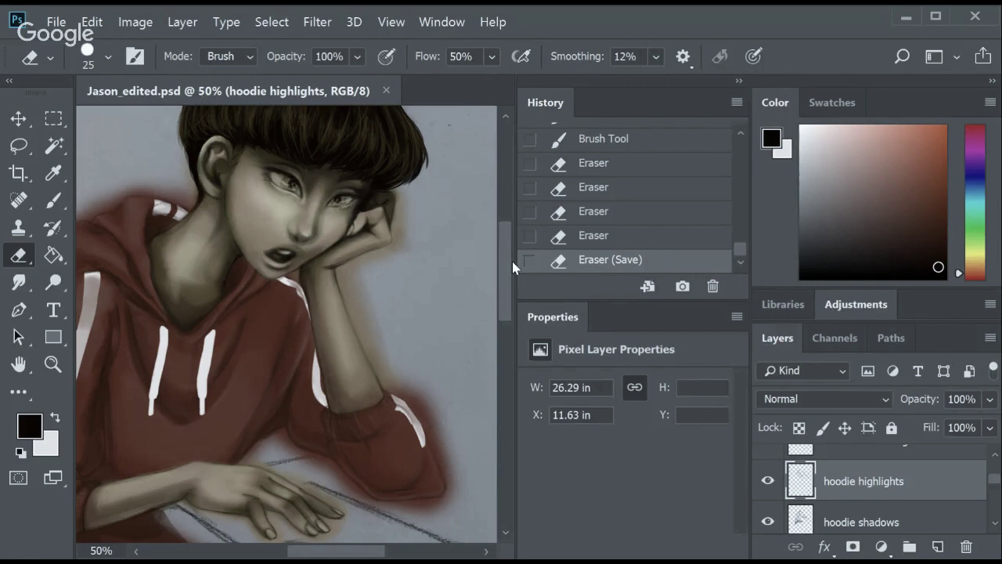
Lighten the darker skin shadow near the mouth with small eraser dabs.
drag(375, 549, 355, 551)
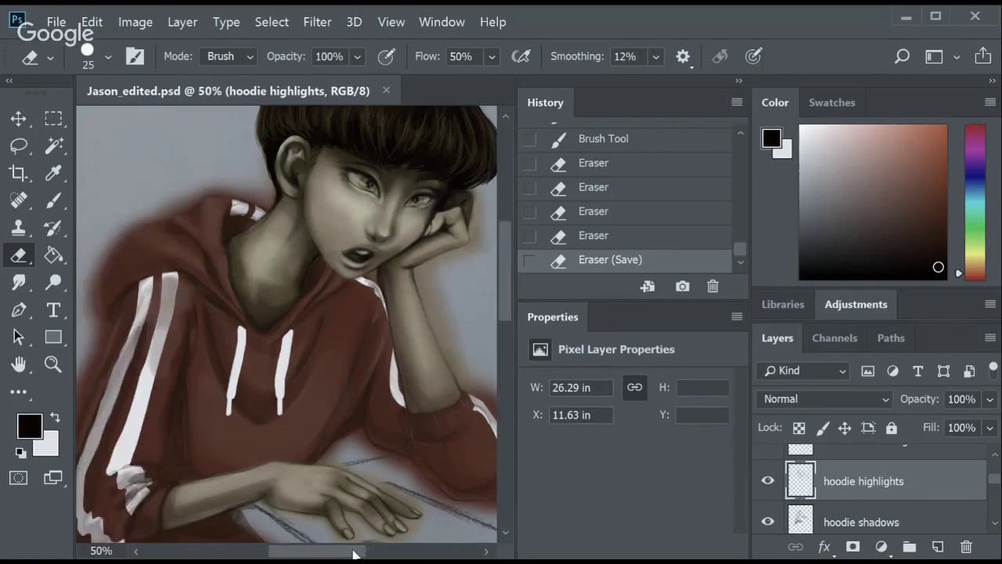
drag(995, 479, 998, 498)
click(869, 483)
click(341, 246)
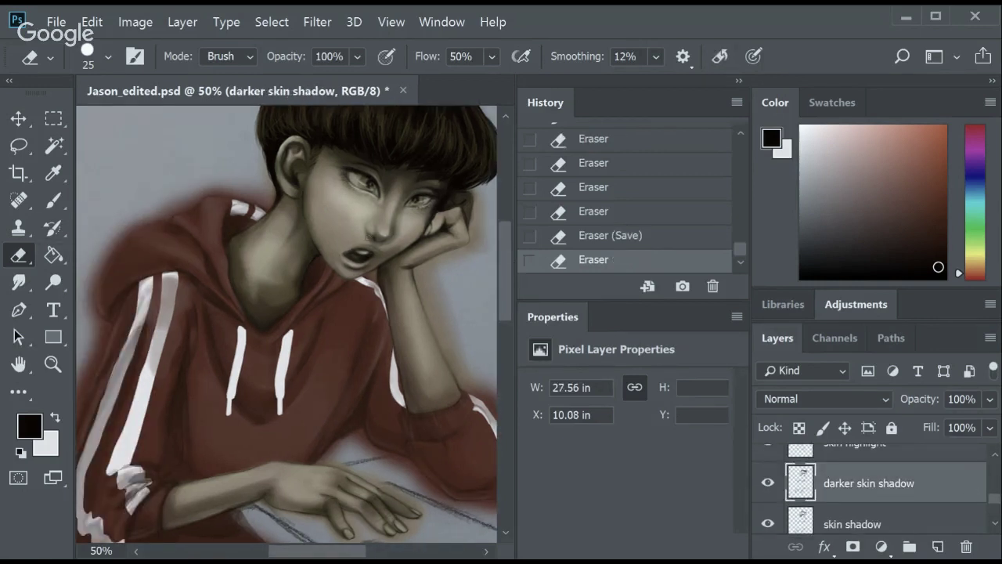
key(ctrl+z)
key(ctrl+z)
click(345, 244)
click(351, 243)
click(357, 241)
click(365, 240)
Make white the colour and lower the opacity to 19% on the skin highlight layer.
mouse_move(508, 258)
mouse_down()
mouse_move(508, 242)
mouse_move(516, 269)
mouse_up()
key(x)
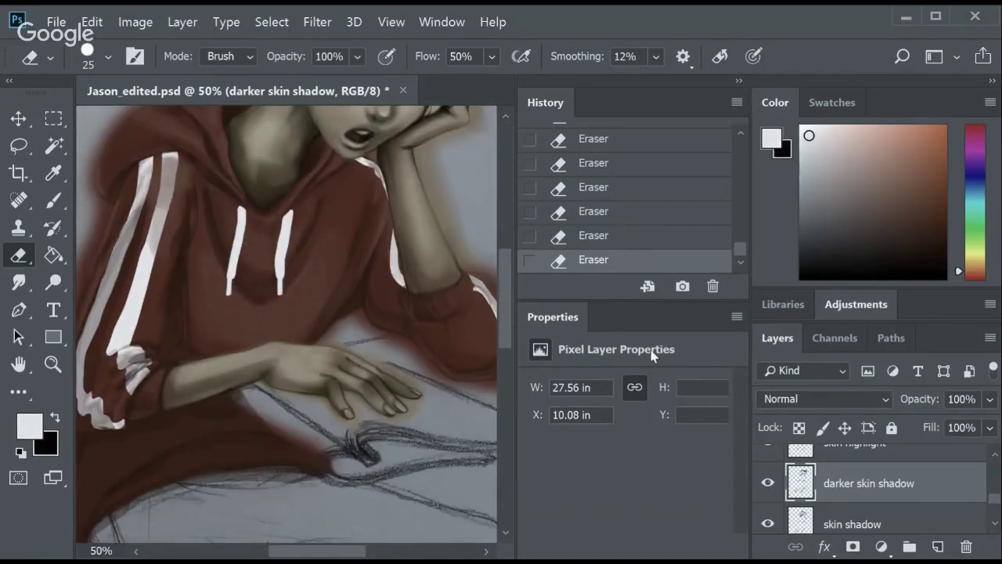
scroll(962, 493, up, 2)
click(961, 505)
key(4)
key(8)
key(1)
key(9)
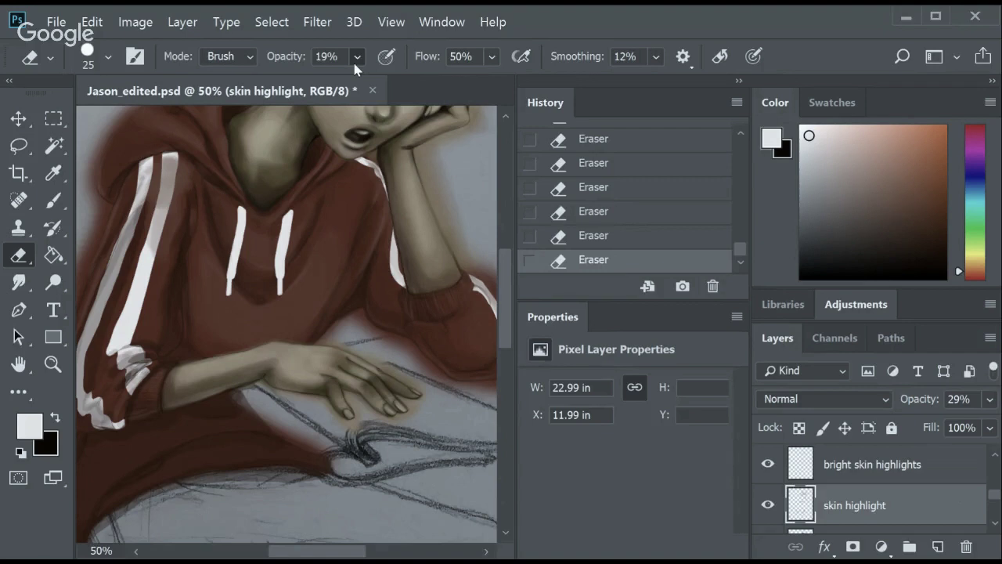
Paint light highlights on the hand and fingers with a 27% opacity brush.
key(b)
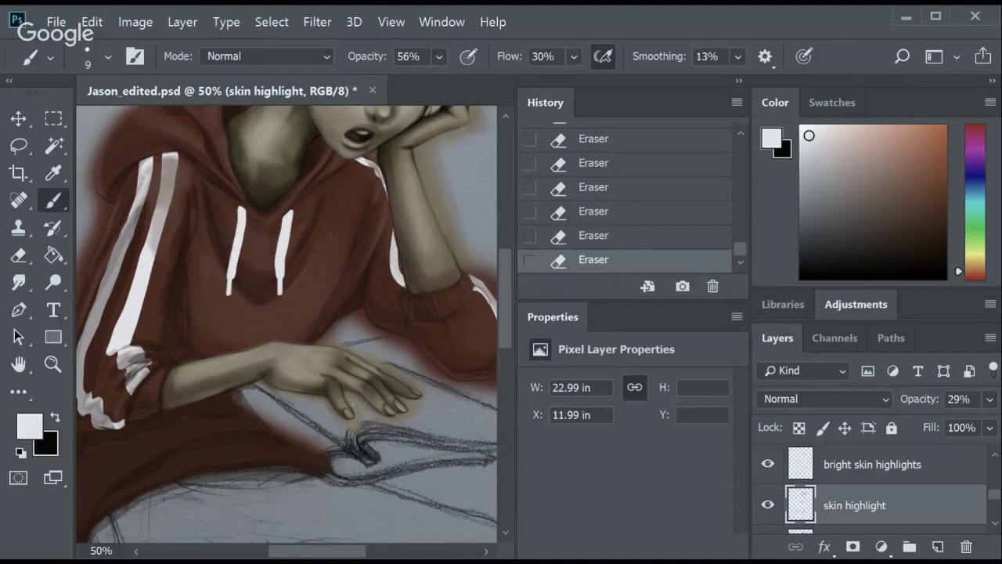
key(3)
key(1)
key(2)
key(7)
drag(360, 414, 438, 408)
click(434, 406)
click(431, 404)
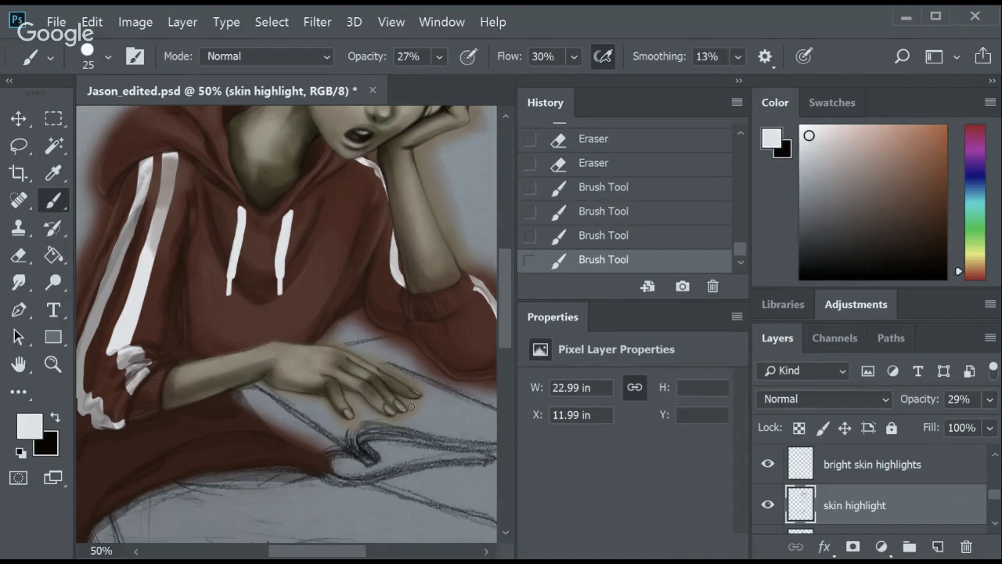
click(427, 400)
click(423, 397)
key(bracketleft)
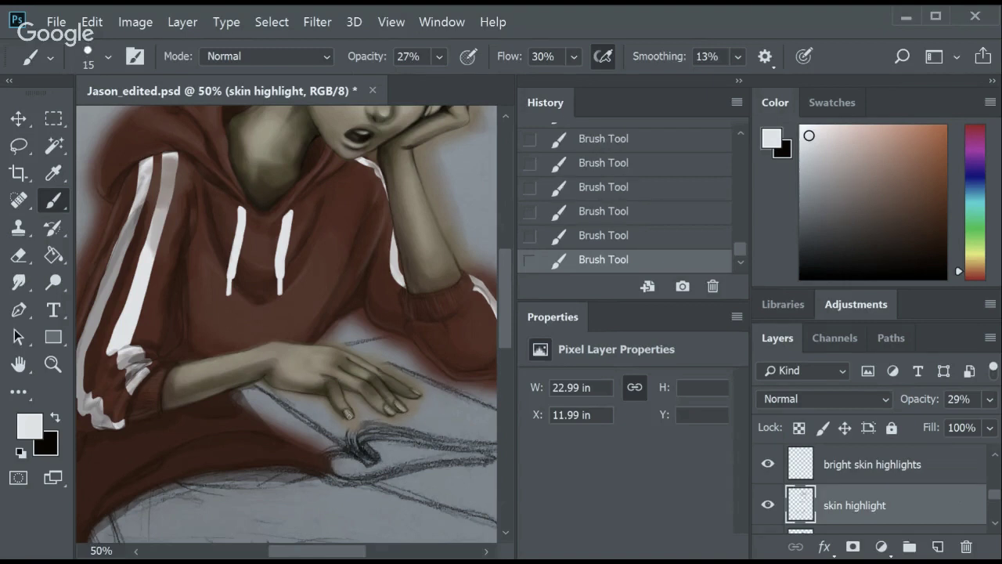
Erase bits of skin shadow on the hand, raising eraser opacity to 42%.
key(e)
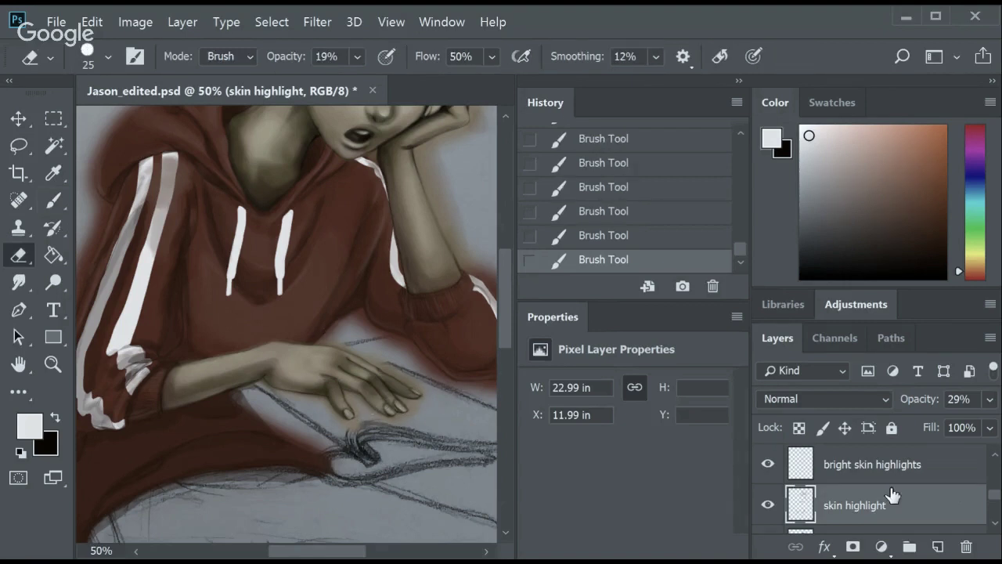
key(alt+bracketleft)
key(alt+bracketleft)
key(bracketright)
key(bracketright)
click(395, 414)
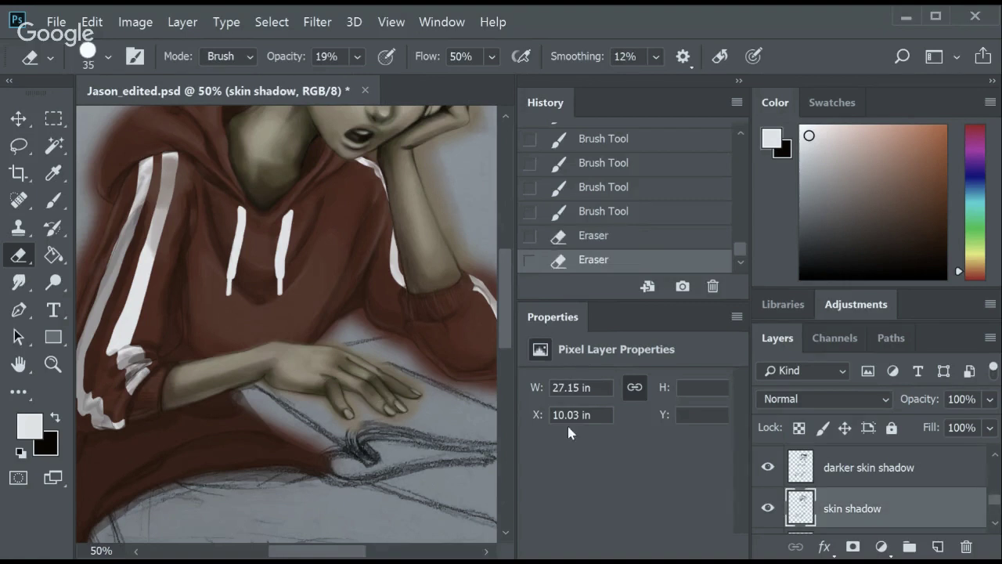
key(alt+bracketright)
key(4)
key(2)
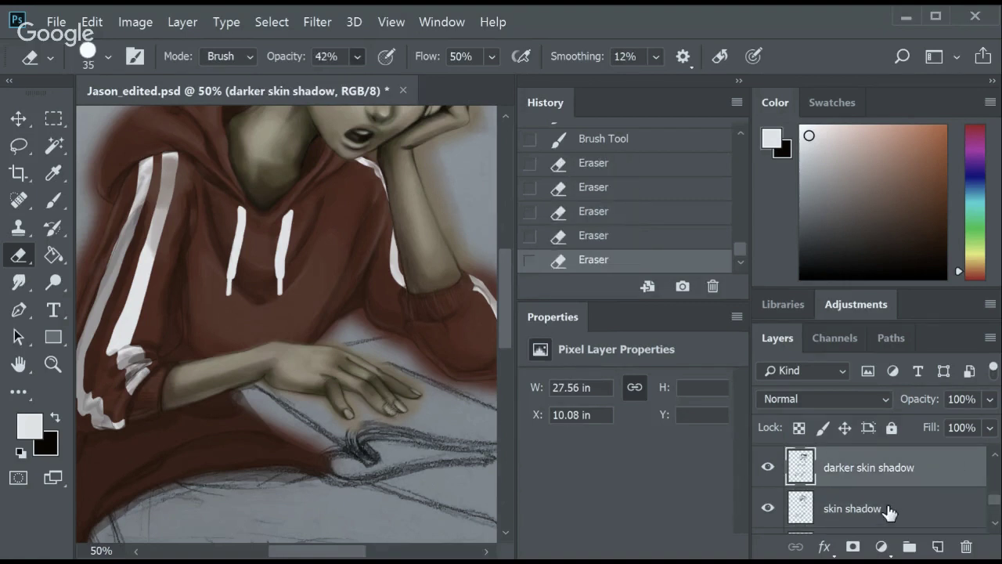
click(886, 510)
click(388, 405)
key(alt+bracketright)
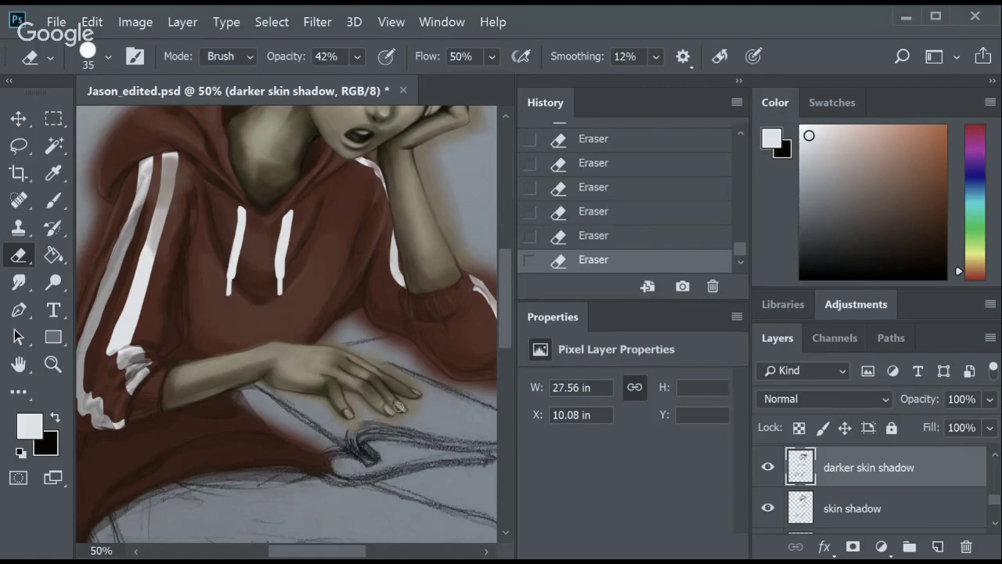
key(bracketleft)
key(bracketleft)
key(bracketleft)
key(bracketleft)
key(bracketleft)
key(bracketleft)
Set 76% opacity, paint dark shading by the hand on black (no light), undo one stroke, and save.
scroll(974, 496, down, 3)
click(900, 465)
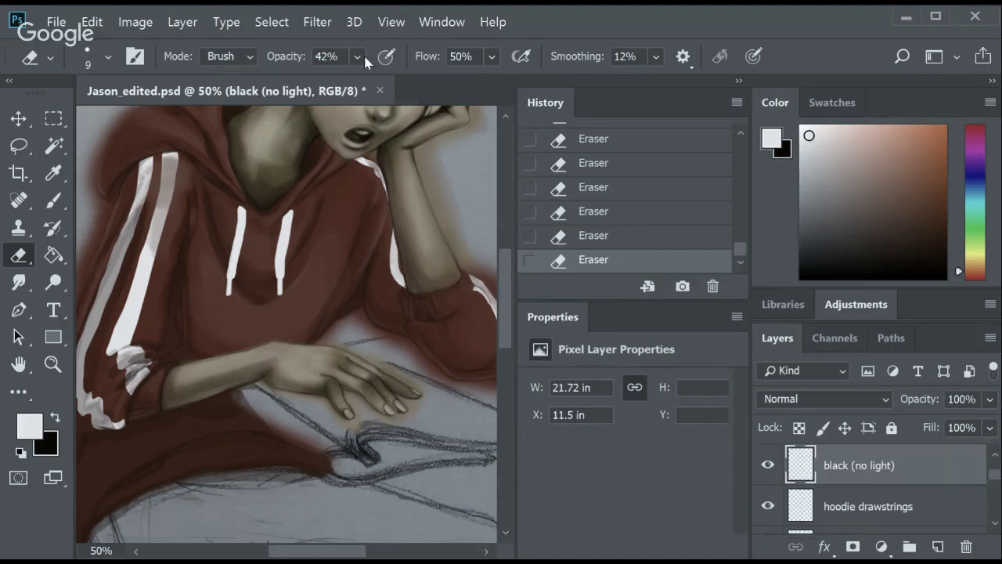
key(7)
key(6)
key(b)
key(x)
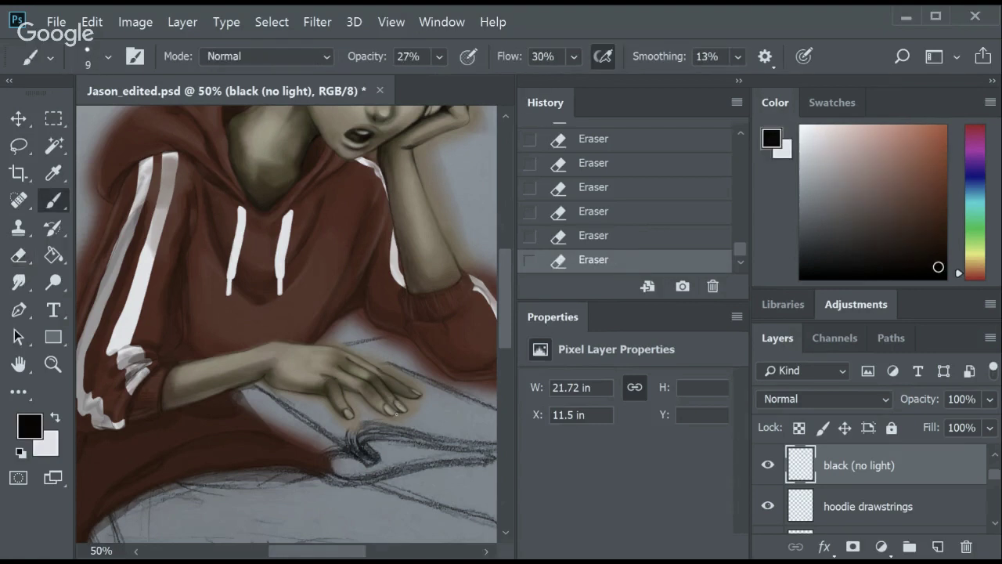
drag(395, 414, 376, 406)
mouse_move(368, 403)
mouse_down()
mouse_move(333, 393)
mouse_move(396, 412)
mouse_move(345, 412)
mouse_up()
key(ctrl+z)
key(e)
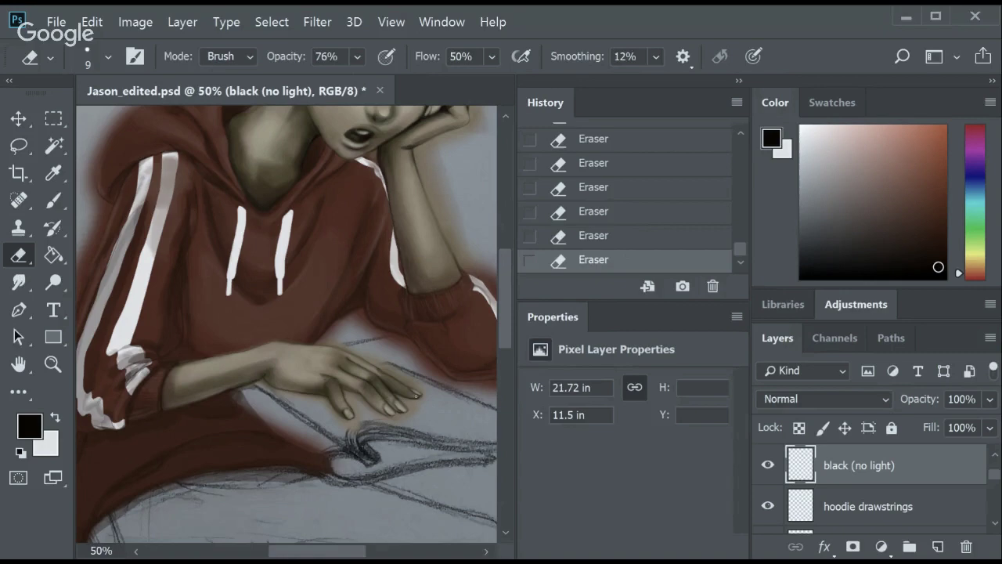
mouse_move(506, 337)
mouse_down()
mouse_move(501, 363)
mouse_move(509, 348)
mouse_up()
key(ctrl+s)
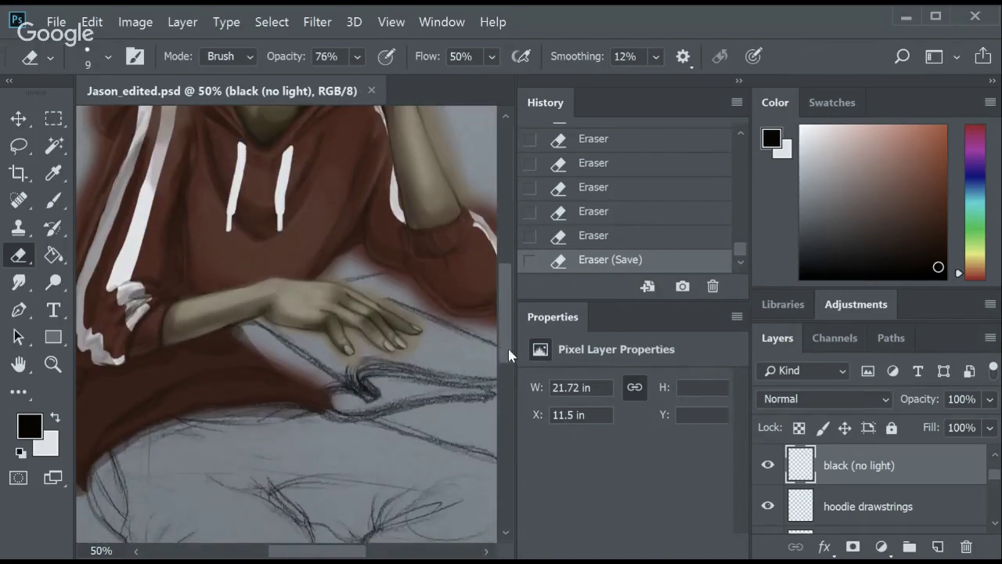
Erase small stray spots on the hoodie stripes layer.
click(868, 506)
scroll(868, 485, down, 1)
click(856, 499)
drag(407, 220, 409, 222)
click(408, 222)
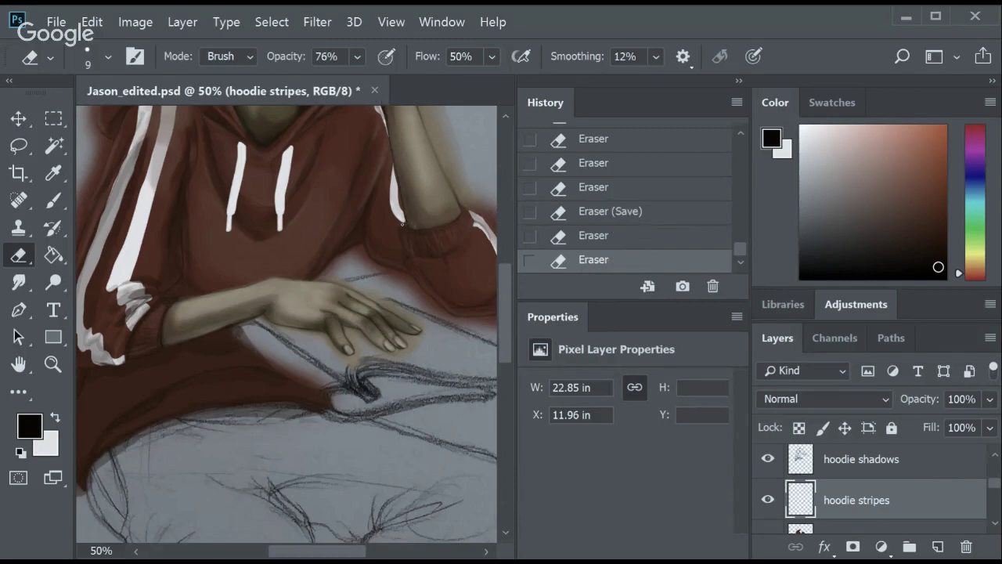
click(408, 222)
click(408, 222)
drag(507, 316, 509, 255)
Brush soft dark shadow under the chin and along the neck on the black (no light) layer.
key(b)
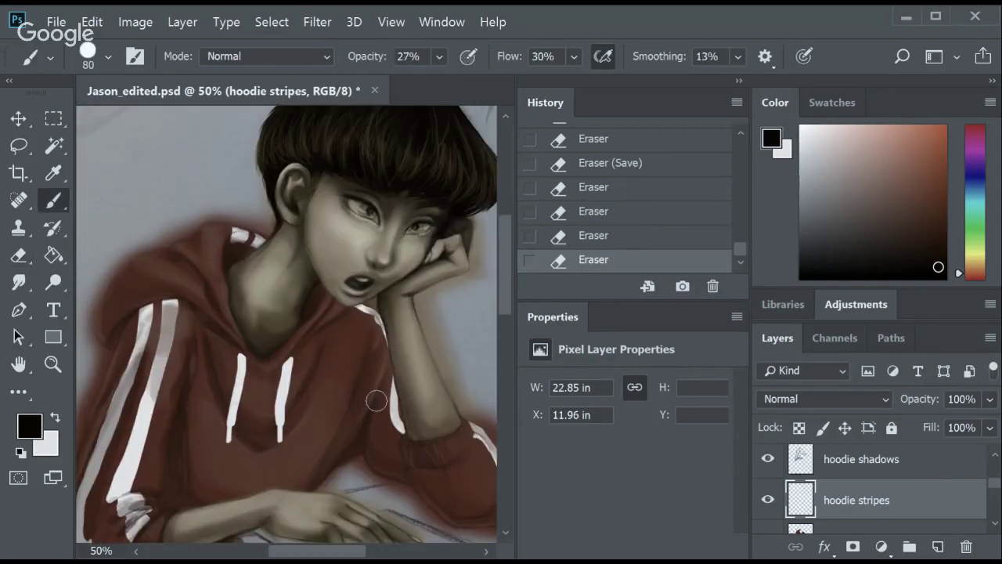
drag(510, 286, 513, 294)
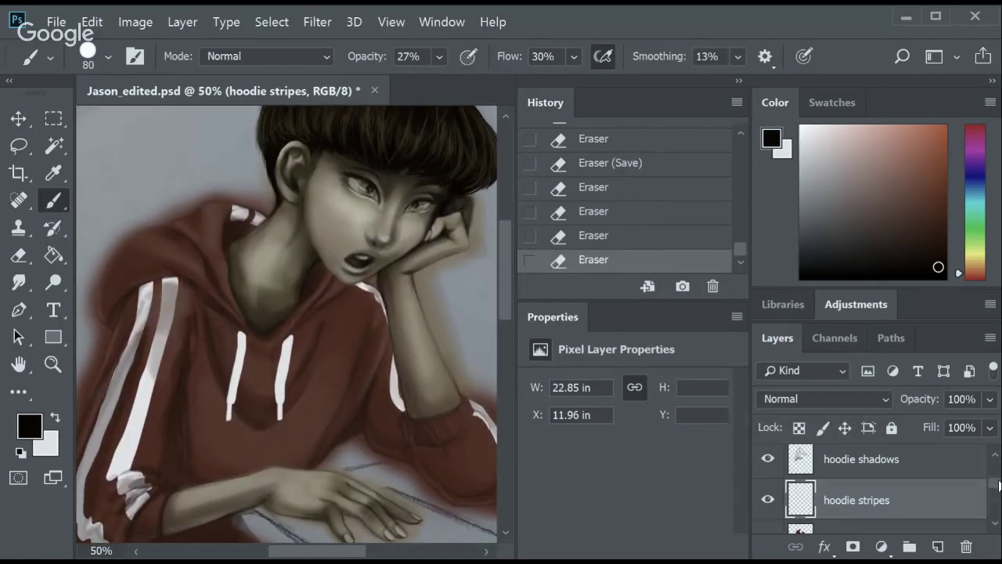
ctrl+click(317, 264)
mouse_move(315, 264)
mouse_down()
mouse_move(326, 276)
mouse_move(304, 286)
mouse_up()
drag(322, 265, 310, 282)
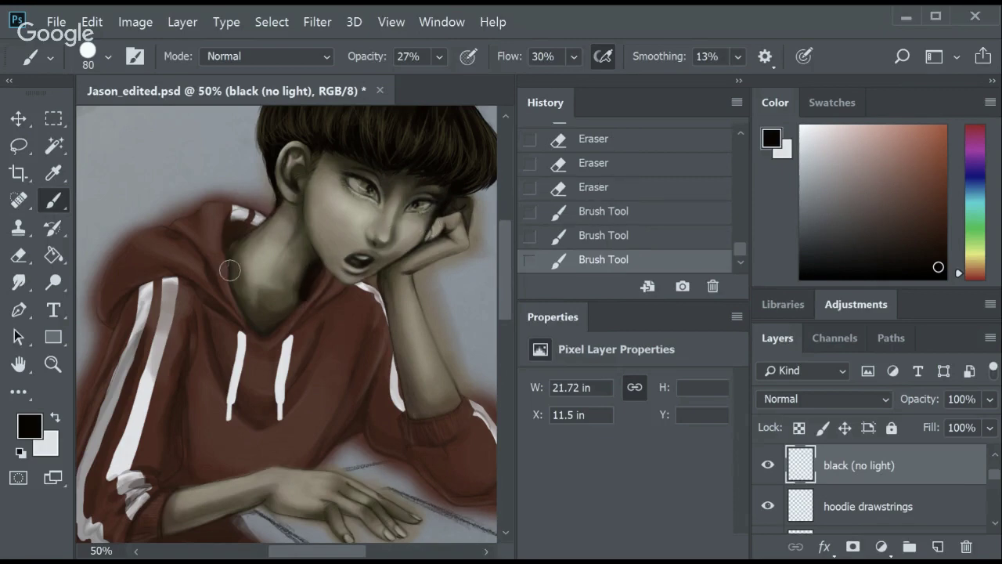
drag(230, 263, 261, 240)
Soften the chin and neck shading with a 35% opacity eraser, then pick the Smudge tool.
scroll(509, 246, down, 2)
key(e)
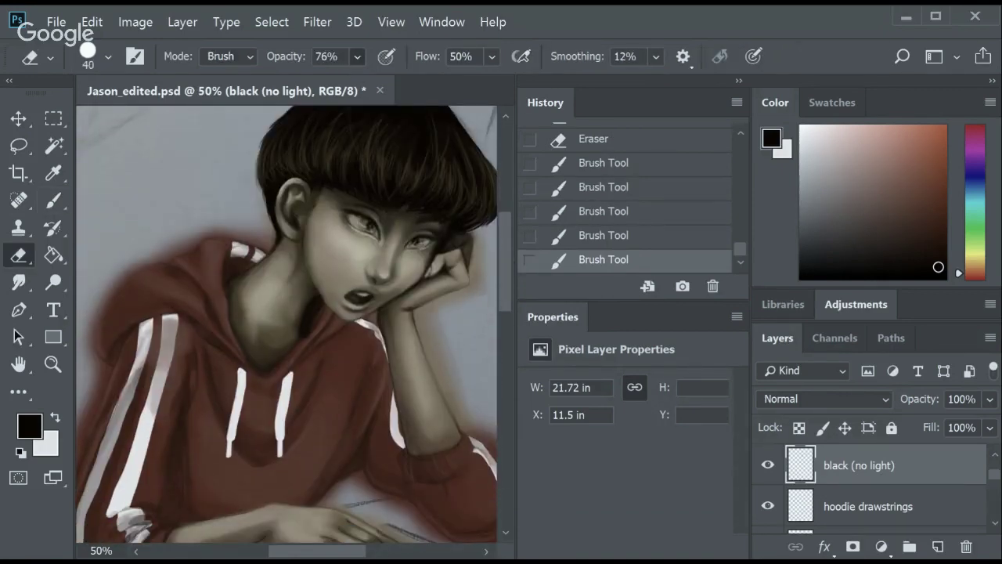
key(3)
key(5)
drag(302, 329, 307, 342)
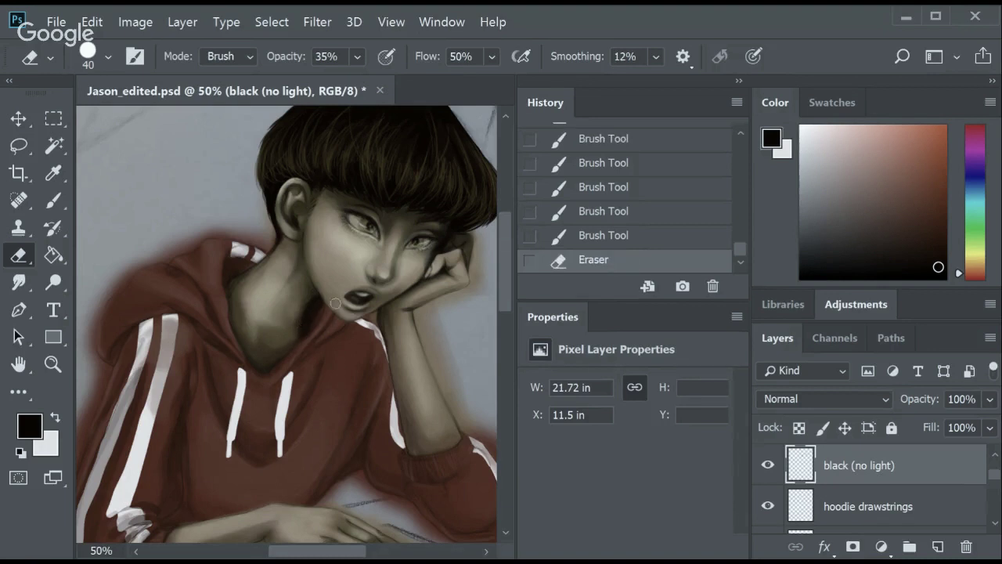
mouse_move(335, 304)
mouse_down()
mouse_move(319, 282)
mouse_move(313, 338)
mouse_move(315, 324)
mouse_up()
key(r)
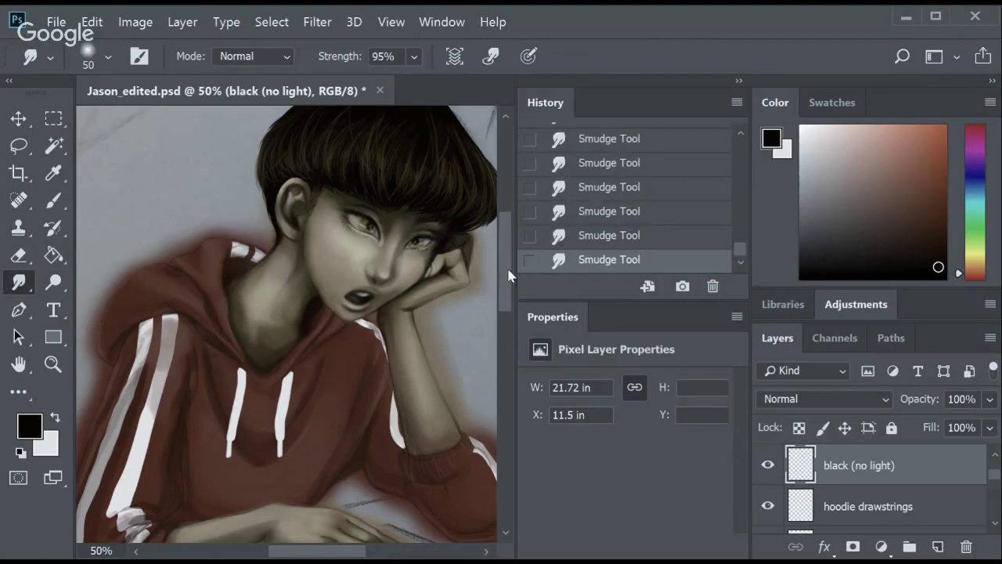
Review earlier smudge states in History and reduce the smudge size to 70.
scroll(356, 270, down, 2)
click(599, 212)
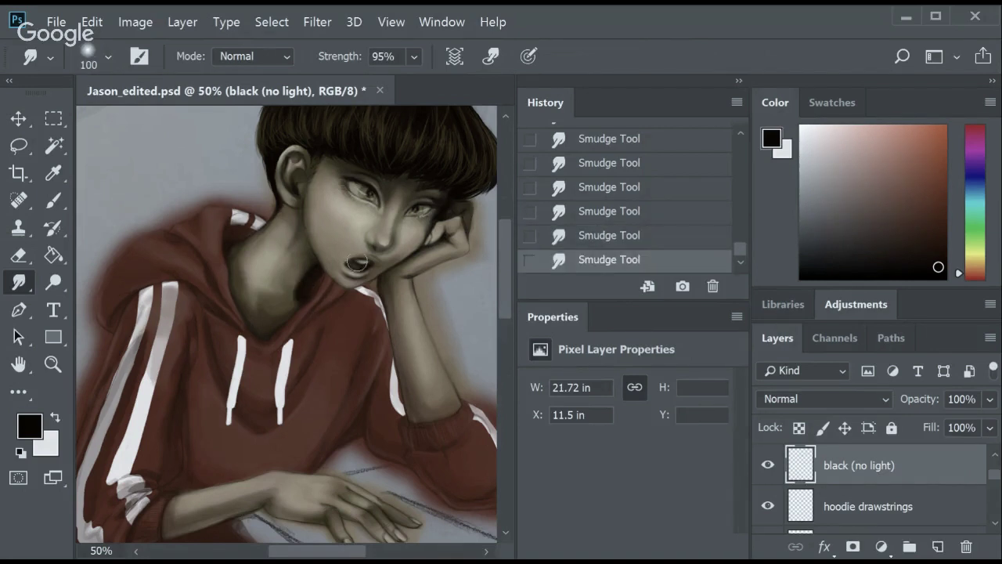
click(604, 233)
click(613, 188)
click(597, 259)
key(bracketleft)
key(bracketleft)
key(bracketleft)
key(ctrl+alt+z)
key(ctrl+alt+z)
key(ctrl+alt+z)
key(ctrl+alt+z)
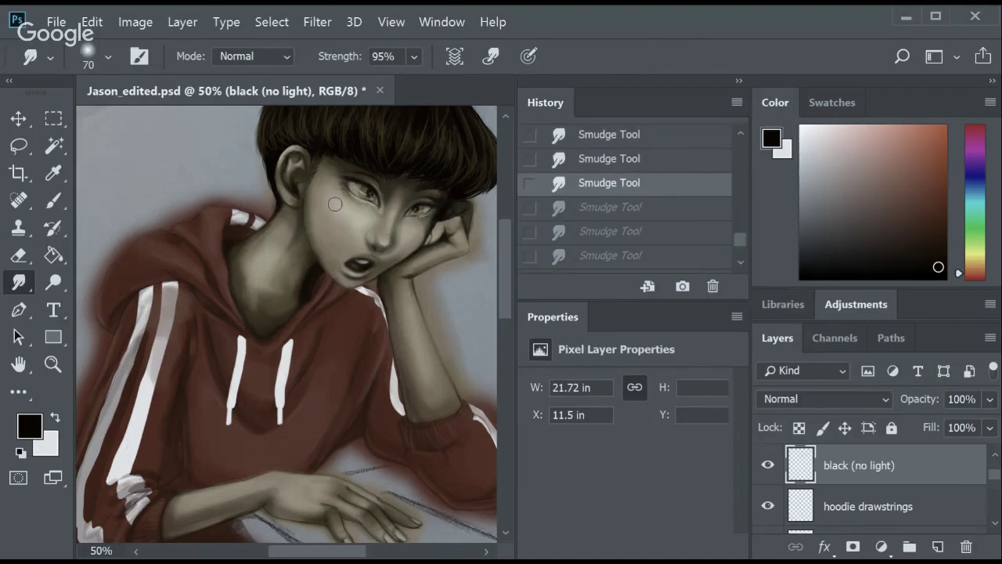
key(ctrl+shift+z)
key(ctrl+shift+z)
key(ctrl+shift+z)
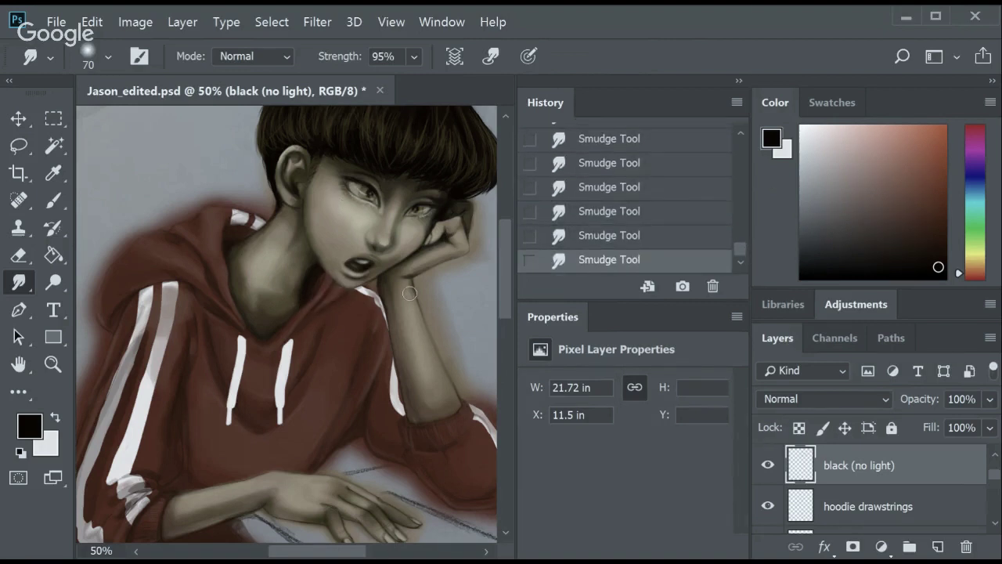
Brush trial shading strokes onto the neck.
scroll(410, 293, down, 5)
key(b)
scroll(410, 293, up, 4)
drag(318, 231, 322, 239)
drag(313, 235, 329, 255)
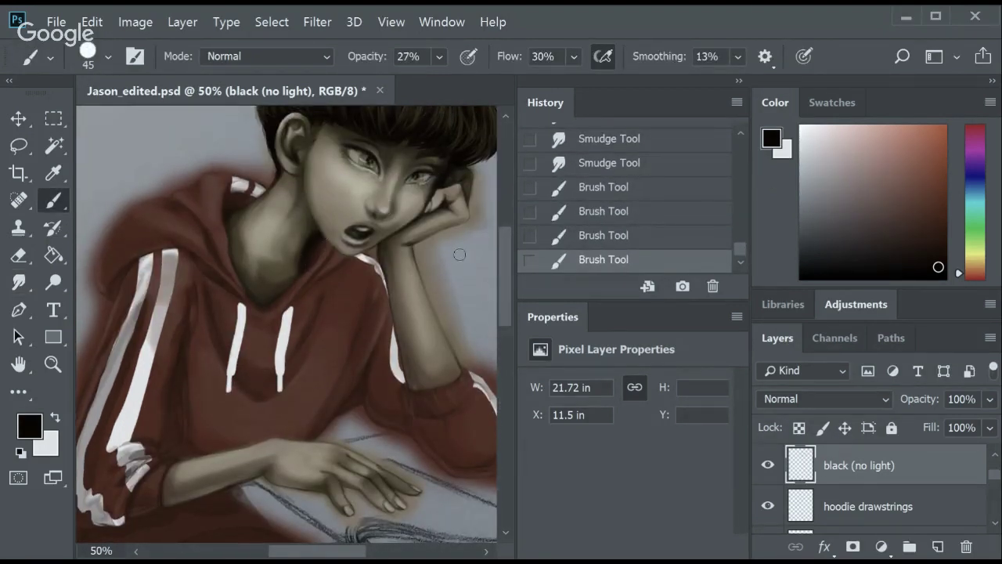
drag(329, 203, 344, 219)
key(ctrl+alt+z)
key(ctrl+shift+z)
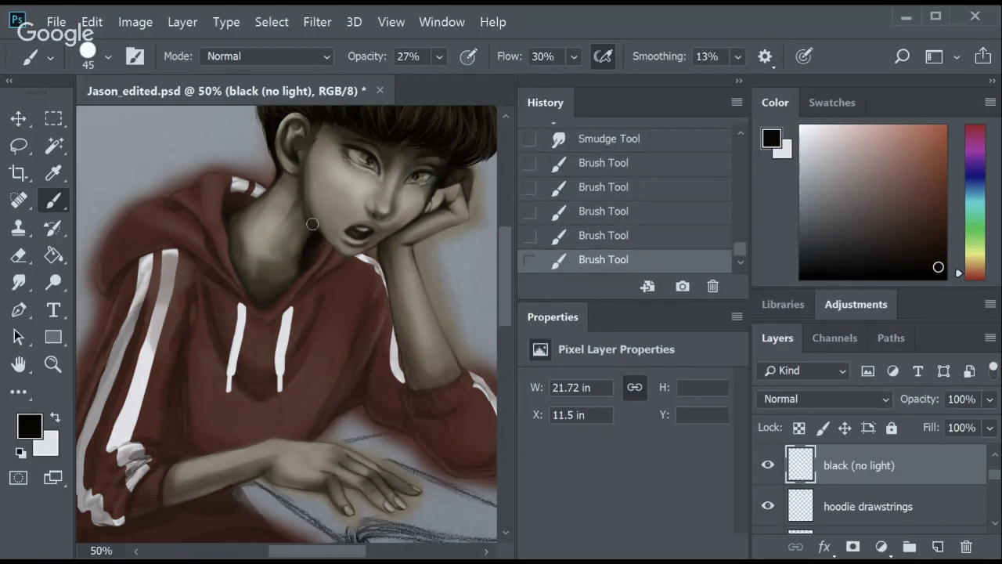
Repaint soft neck and chin shadow with an 80-size brush at 18% opacity.
scroll(508, 234, up, 2)
click(593, 215)
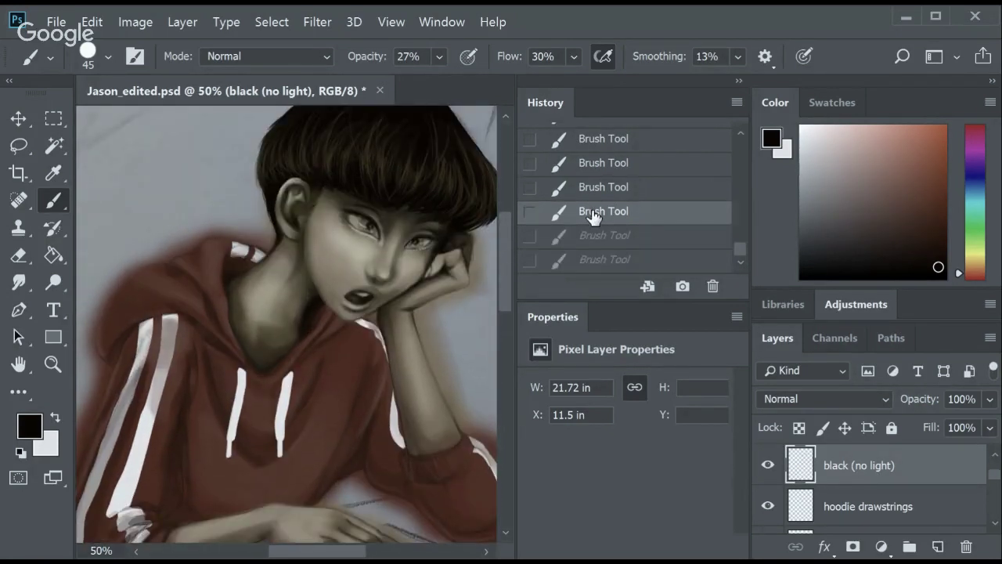
key(bracketright)
key(bracketright)
key(bracketright)
key(1)
key(8)
mouse_move(297, 244)
mouse_down()
mouse_move(307, 296)
mouse_move(335, 293)
mouse_up()
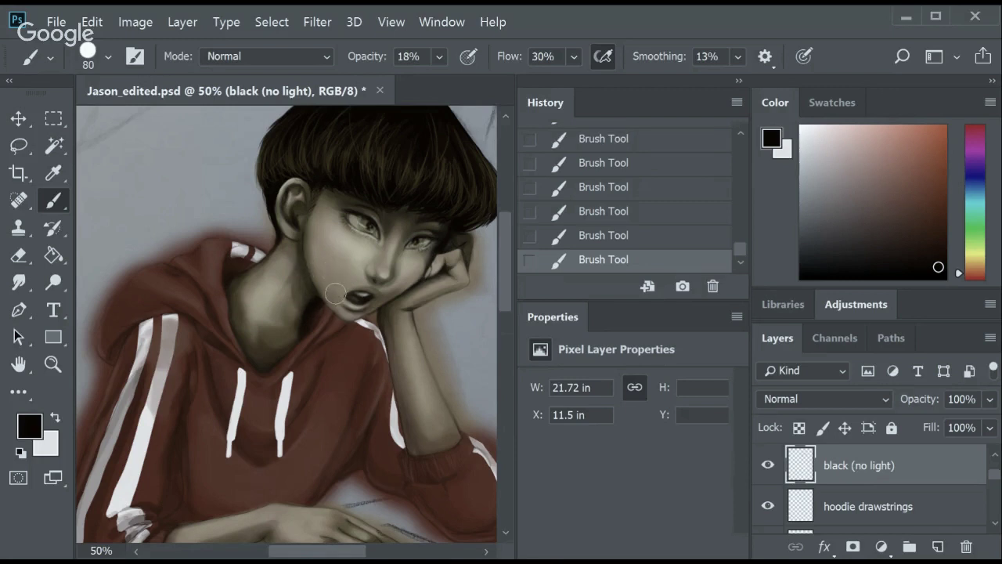
key(ctrl+alt+z)
key(ctrl+alt+z)
key(ctrl+shift+z)
key(ctrl+shift+z)
key(bracketright)
key(bracketright)
key(bracketright)
Erase excess shading on the darker skin shadow layer.
key(e)
scroll(995, 491, down, 3)
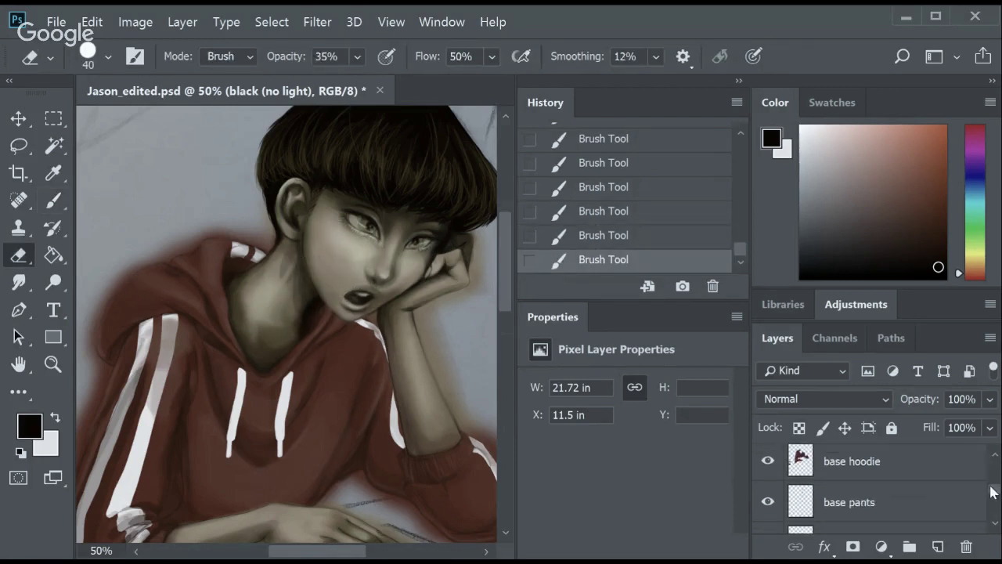
scroll(940, 486, up, 3)
click(939, 483)
drag(302, 248, 298, 276)
mouse_move(302, 250)
mouse_down()
mouse_move(299, 272)
mouse_move(286, 274)
mouse_up()
Smudge-blend the dark shading on the black (no light) layer.
key(r)
scroll(939, 458, down, 2)
click(901, 478)
drag(290, 262, 285, 276)
drag(288, 264, 287, 278)
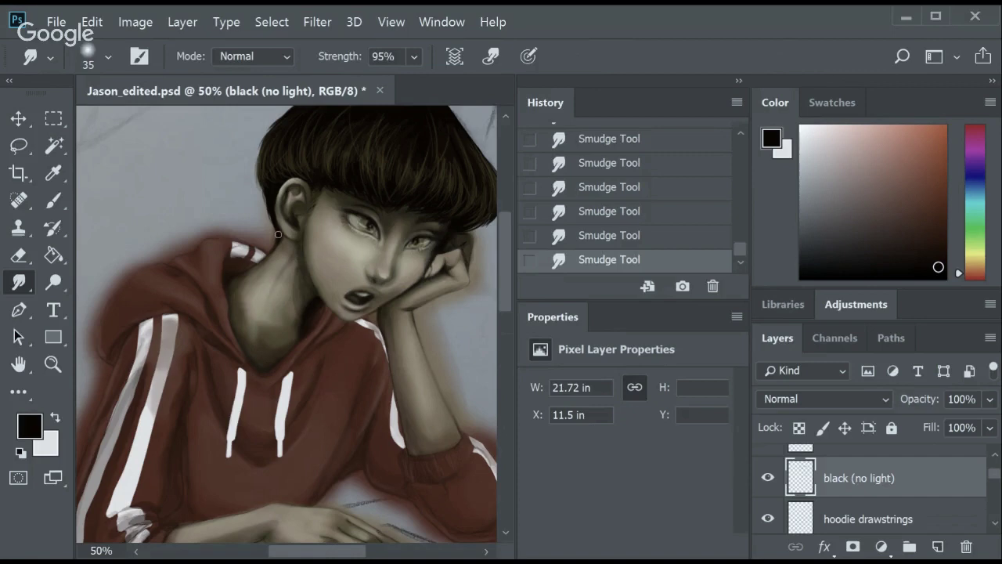
mouse_move(504, 243)
mouse_down()
mouse_move(517, 280)
mouse_move(505, 247)
mouse_up()
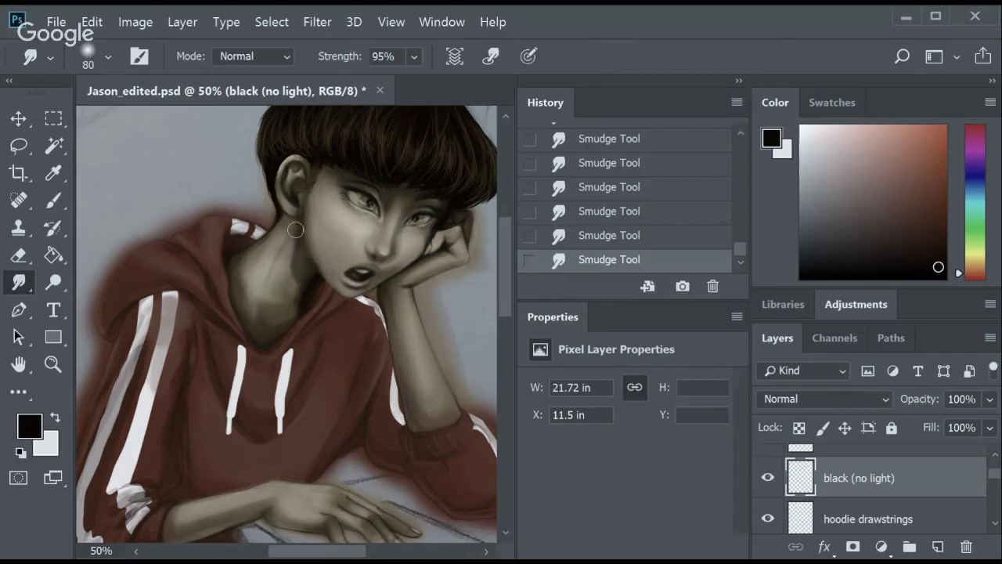
click(622, 211)
click(622, 186)
click(622, 259)
Dab shading near the eye and smudge it along the hood stripe.
key(b)
click(352, 204)
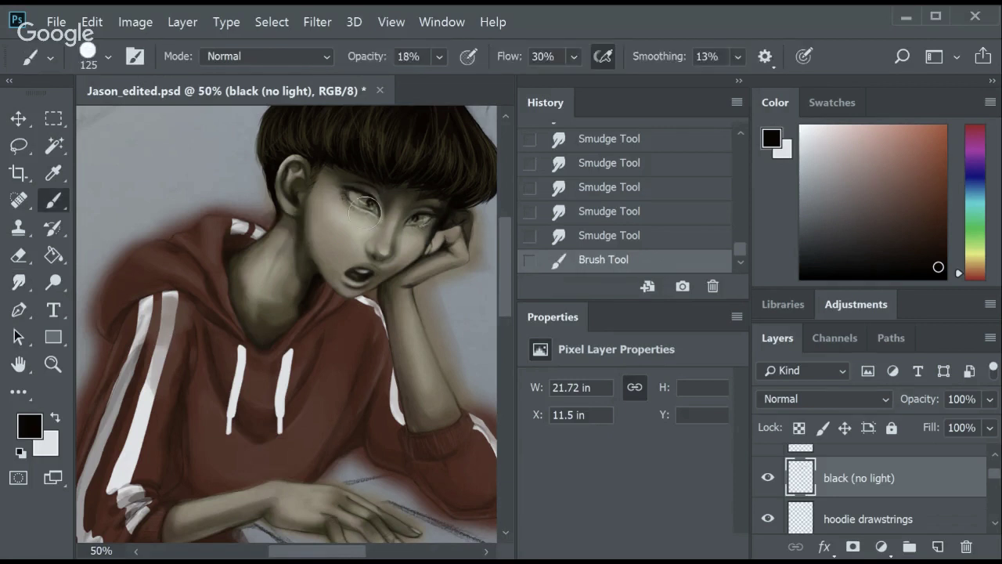
click(294, 221)
key(r)
drag(251, 227, 314, 235)
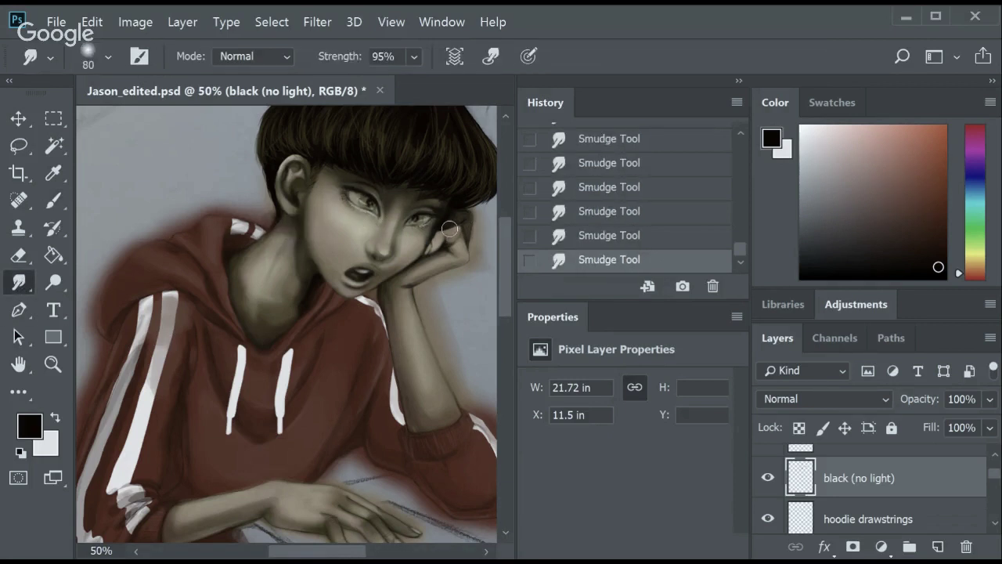
Erase small spots along the hood stripe, neck and ear at 87% eraser opacity.
key(e)
click(259, 225)
key(4)
key(6)
key(8)
key(7)
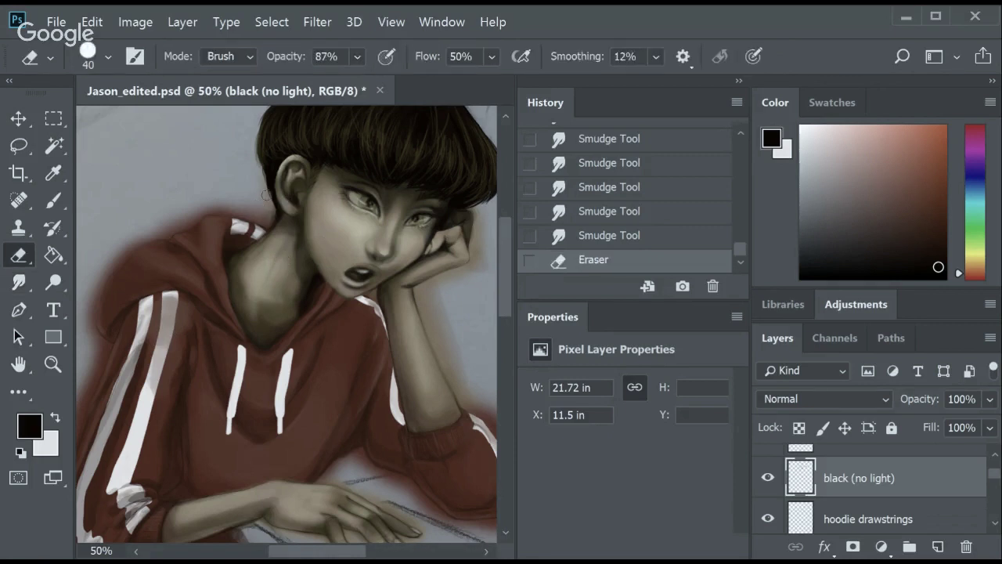
click(264, 227)
click(269, 220)
click(273, 213)
click(276, 206)
click(278, 201)
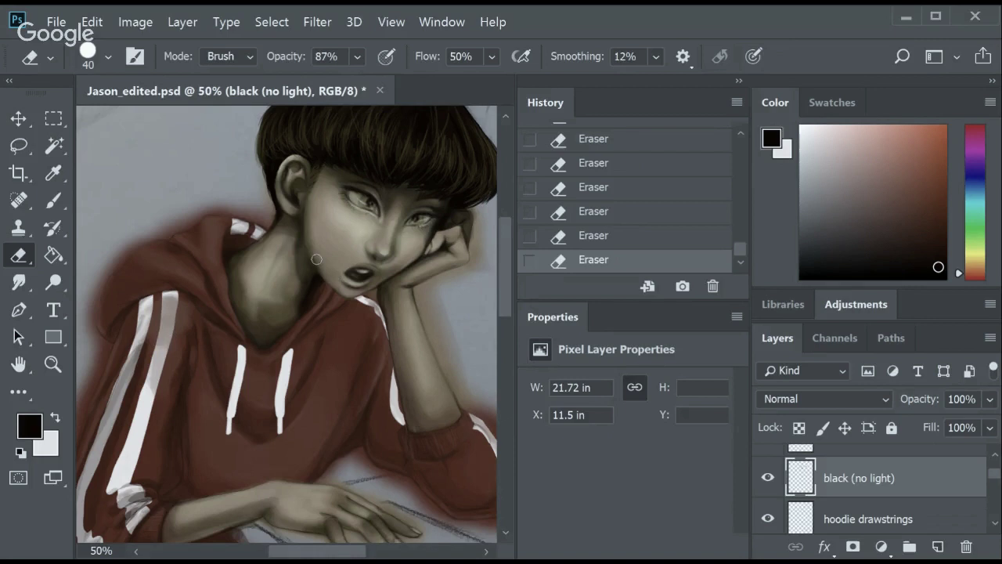
Smudge the shadow at the mouth on the darker skin shadow layer.
scroll(506, 266, down, 1)
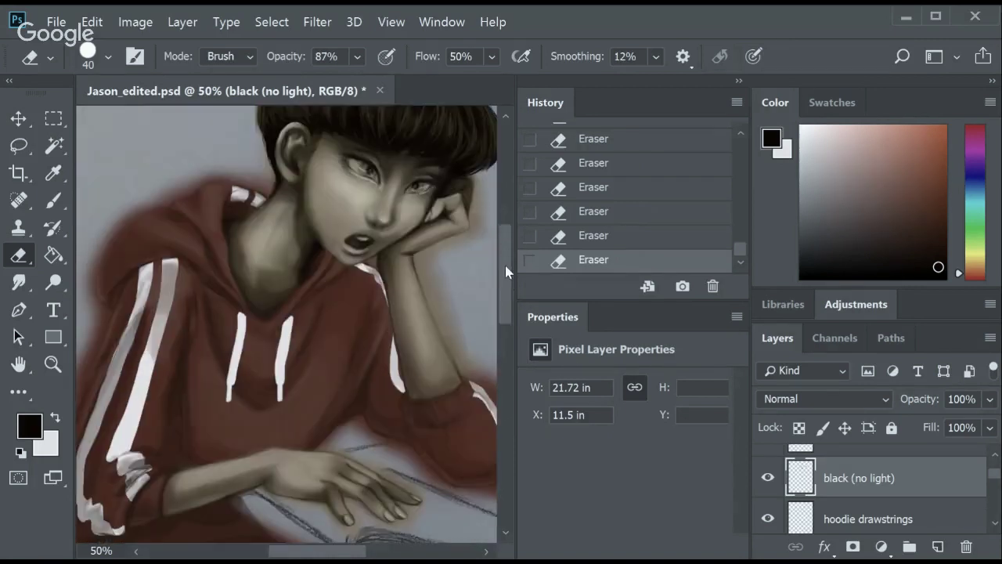
ctrl+click(352, 259)
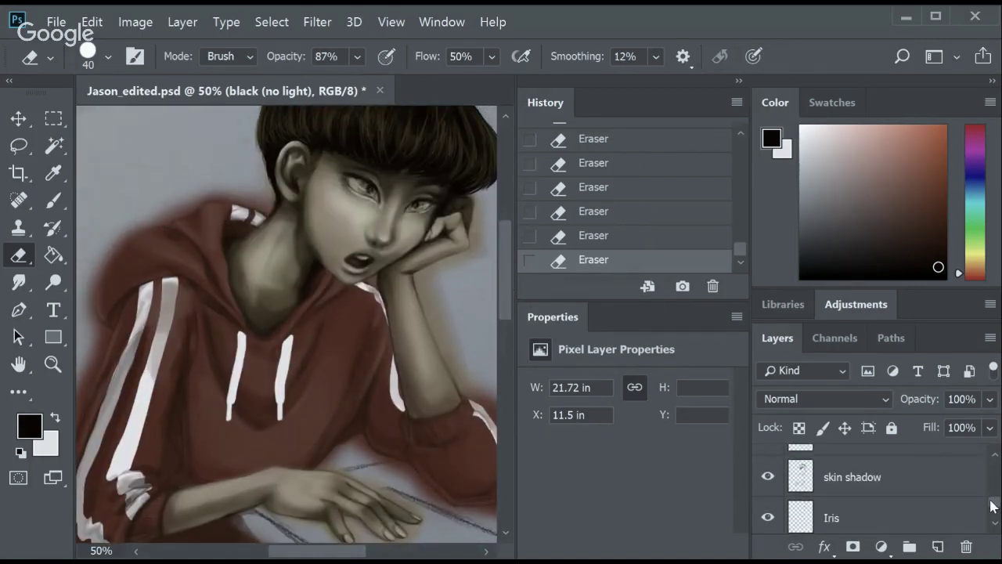
key(r)
click(353, 259)
click(352, 259)
click(352, 259)
click(352, 260)
Erase small spots on the base hoodie and hoodie shadows layers.
key(e)
ctrl+click(352, 260)
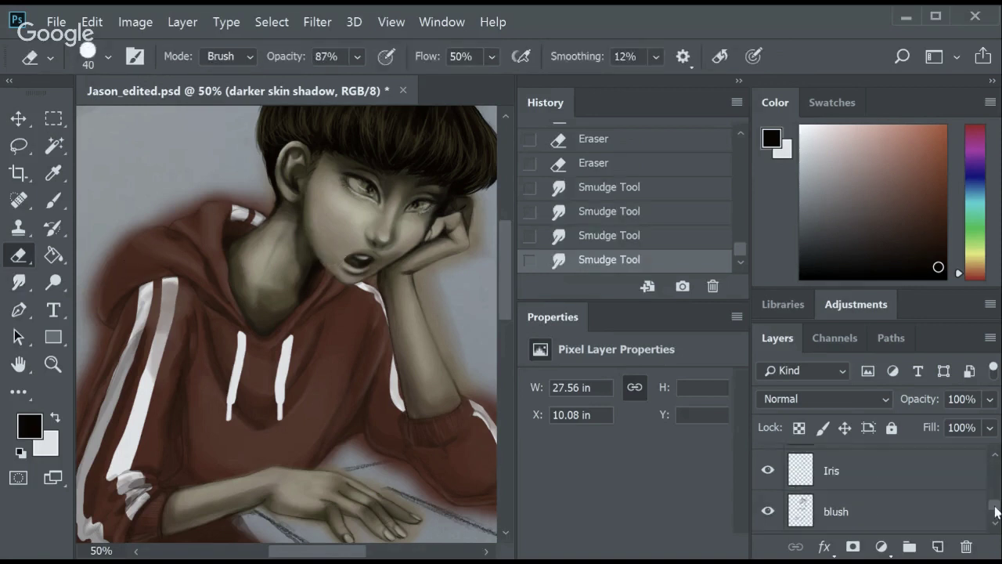
ctrl+click(319, 257)
click(339, 275)
click(476, 231)
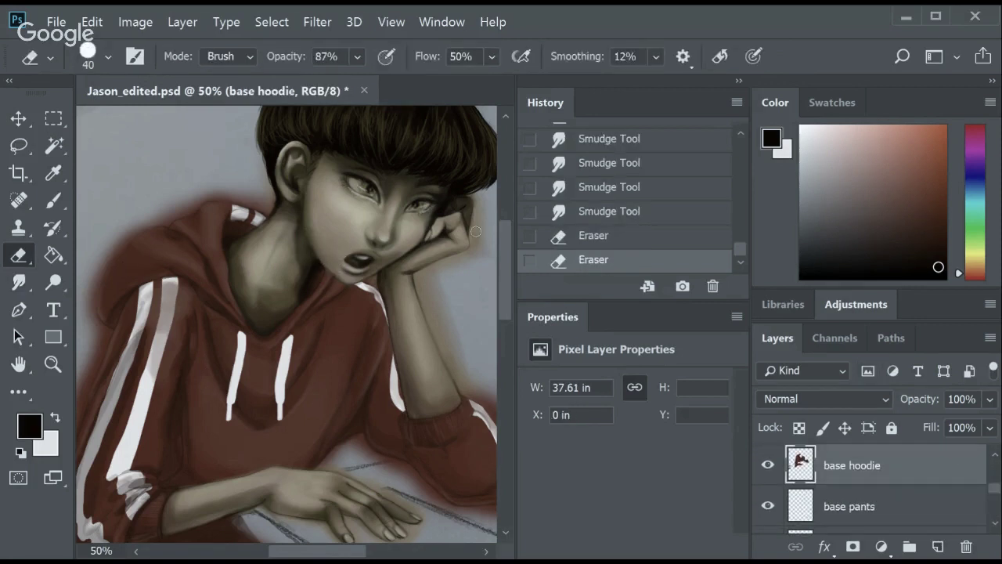
click(319, 257)
ctrl+click(320, 257)
click(337, 272)
click(338, 272)
click(338, 272)
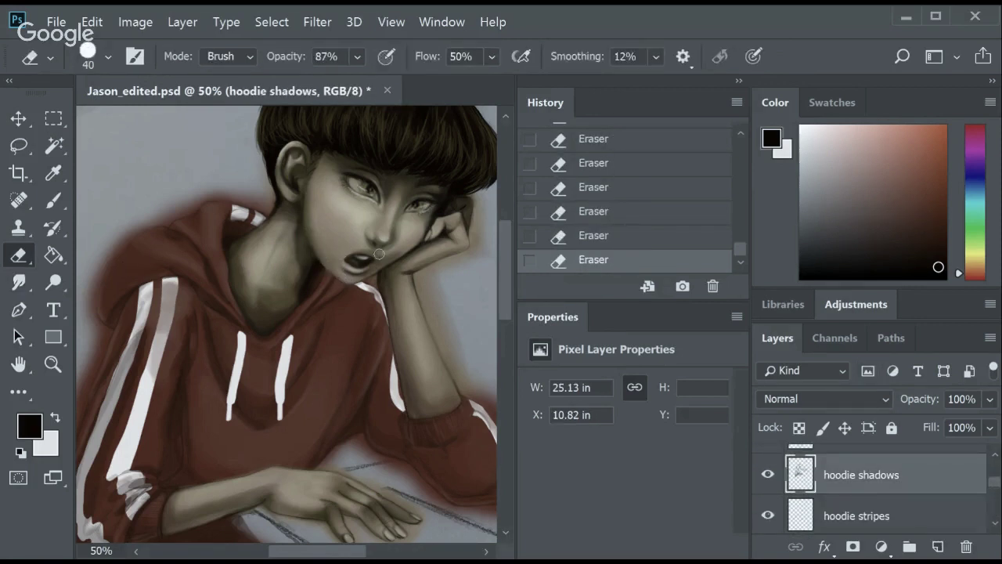
Save Jason_edited.psd, set white as the colour, and select the bright skin highlights layer.
key(ctrl+s)
mouse_move(507, 287)
mouse_down()
mouse_move(506, 340)
mouse_move(507, 286)
mouse_up()
key(x)
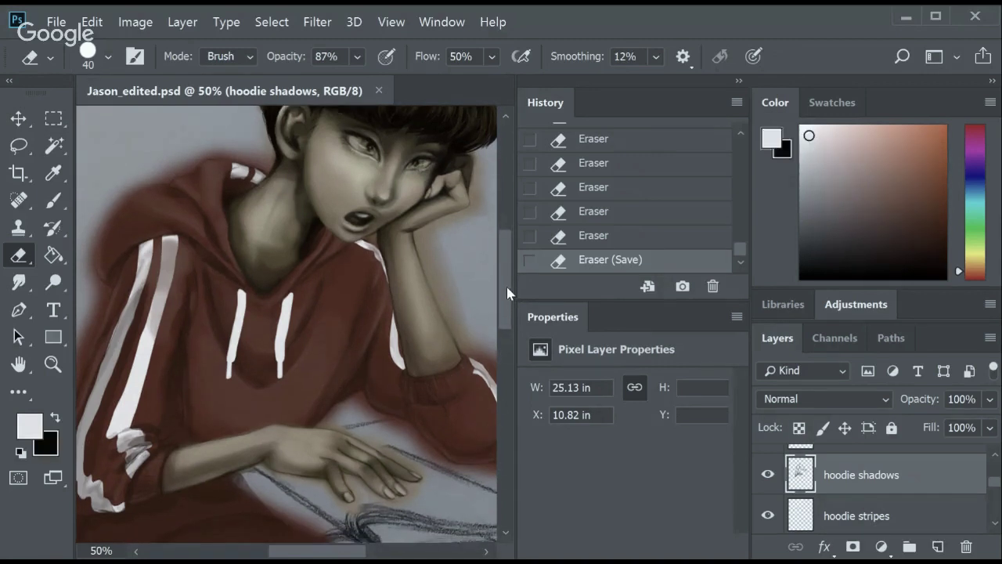
ctrl+click(187, 241)
Try highlight strokes on the arm with a larger brush at lowered flow.
drag(418, 258, 417, 329)
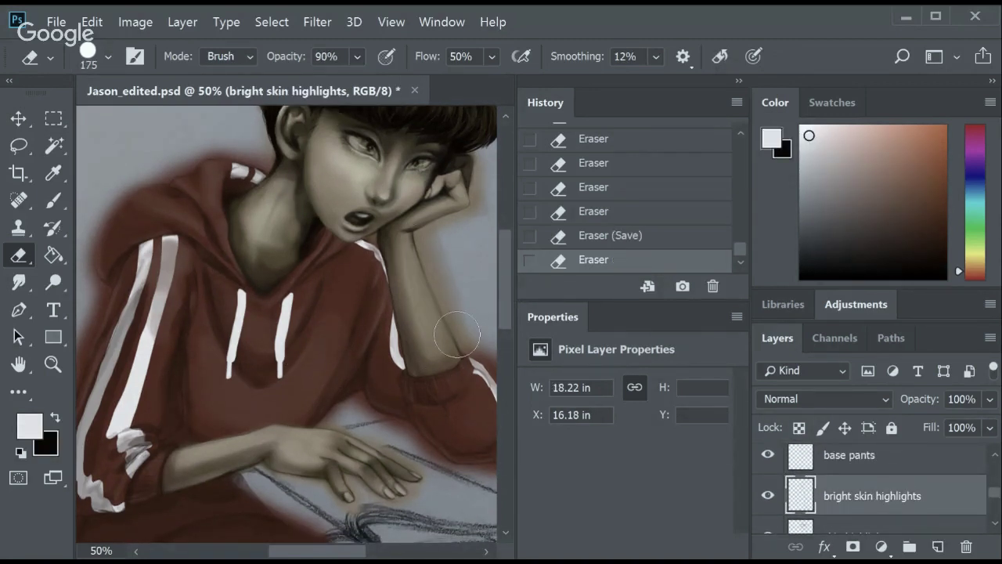
key(ctrl+z)
key(b)
key(bracketright)
key(bracketright)
key(bracketright)
drag(423, 259, 442, 353)
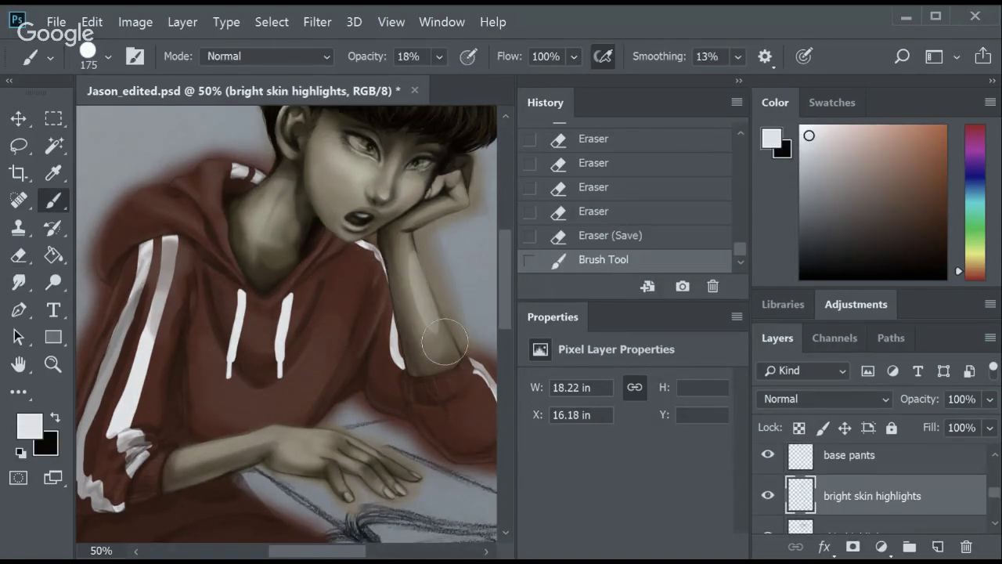
key(ctrl+z)
key(shift+1)
Brush faint soft highlights onto the face and arm at very low flow.
key(shift+1)
drag(423, 258, 438, 345)
key(ctrl+z)
key(shift+0)
key(shift+1)
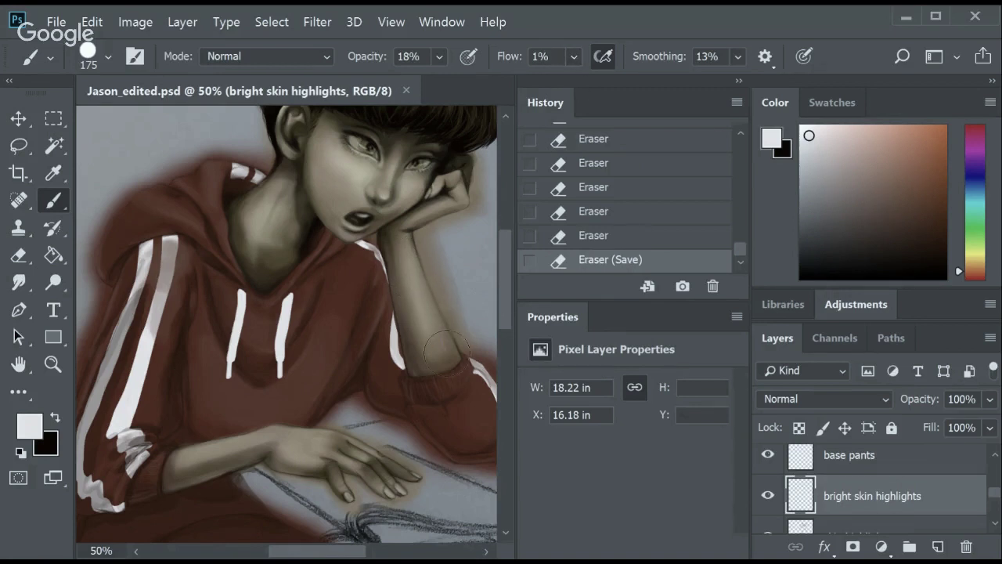
drag(420, 258, 435, 344)
drag(420, 258, 435, 344)
key(bracketleft)
key(bracketleft)
key(bracketleft)
mouse_move(420, 256)
mouse_down()
mouse_move(428, 322)
mouse_move(408, 220)
mouse_move(458, 196)
mouse_up()
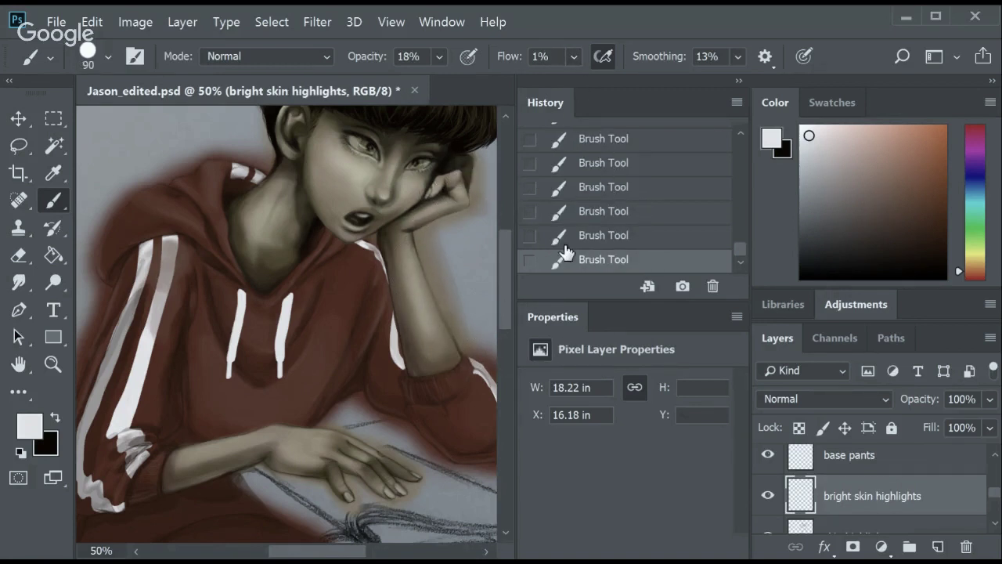
Shrink the brush and step back in History to remove recent highlight strokes.
scroll(510, 251, up, 2)
scroll(510, 262, down, 2)
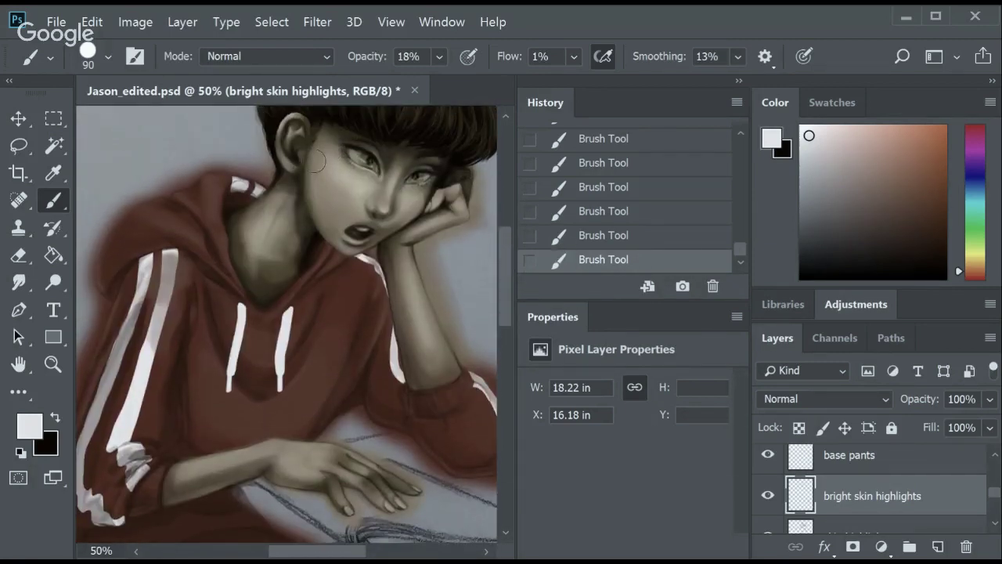
scroll(321, 220, up, 3)
scroll(321, 303, down, 8)
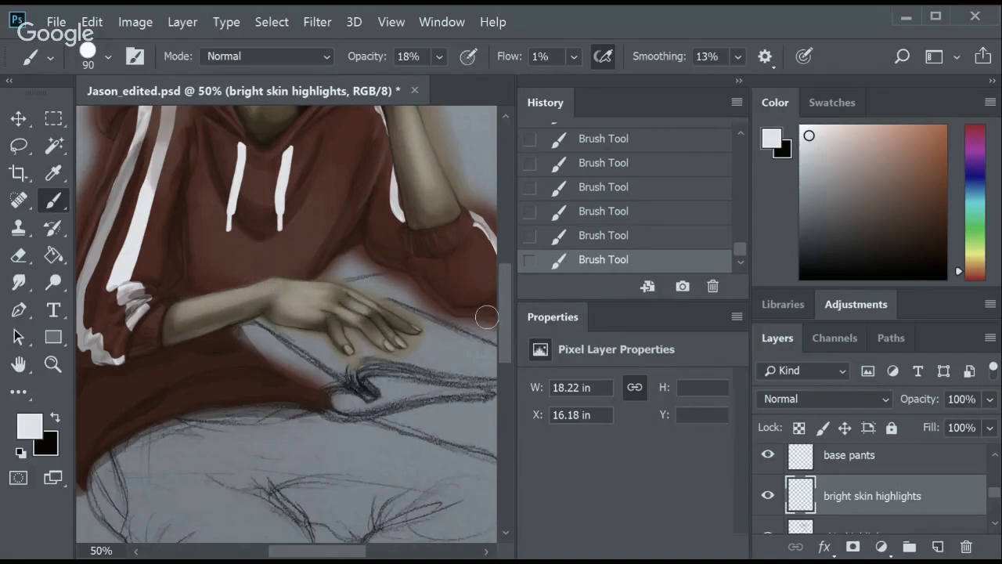
key(bracketleft)
key(bracketleft)
key(bracketleft)
scroll(481, 299, up, 3)
scroll(268, 277, up, 3)
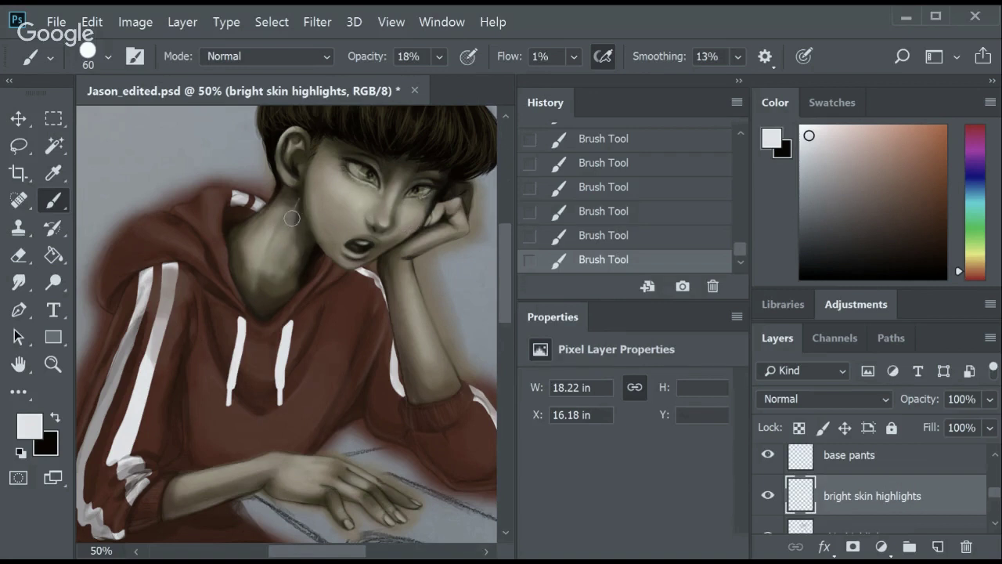
click(595, 186)
click(290, 243)
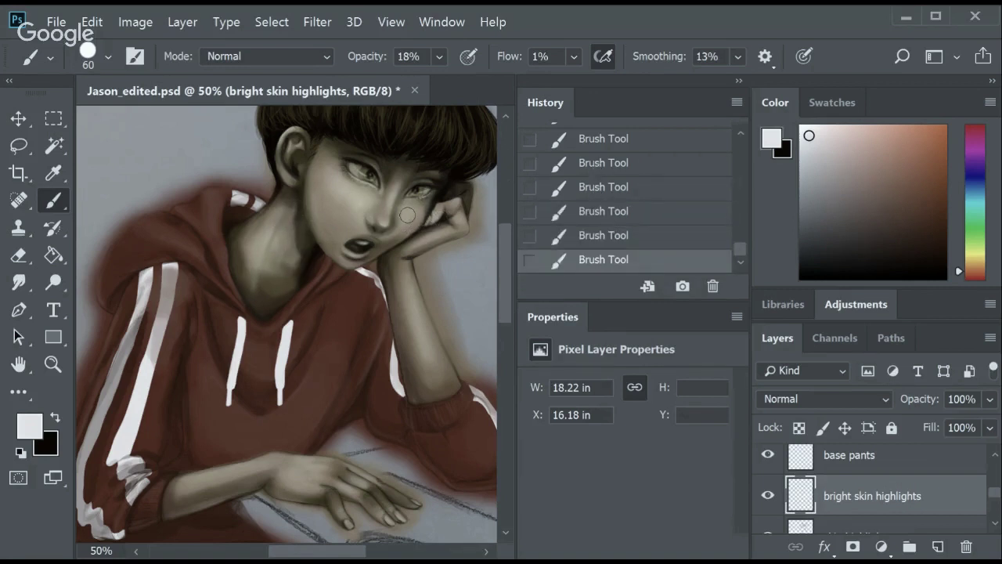
key(ctrl+z)
click(296, 248)
key(ctrl+z)
Thin the bright neck highlight with the eraser at 29% opacity.
key(e)
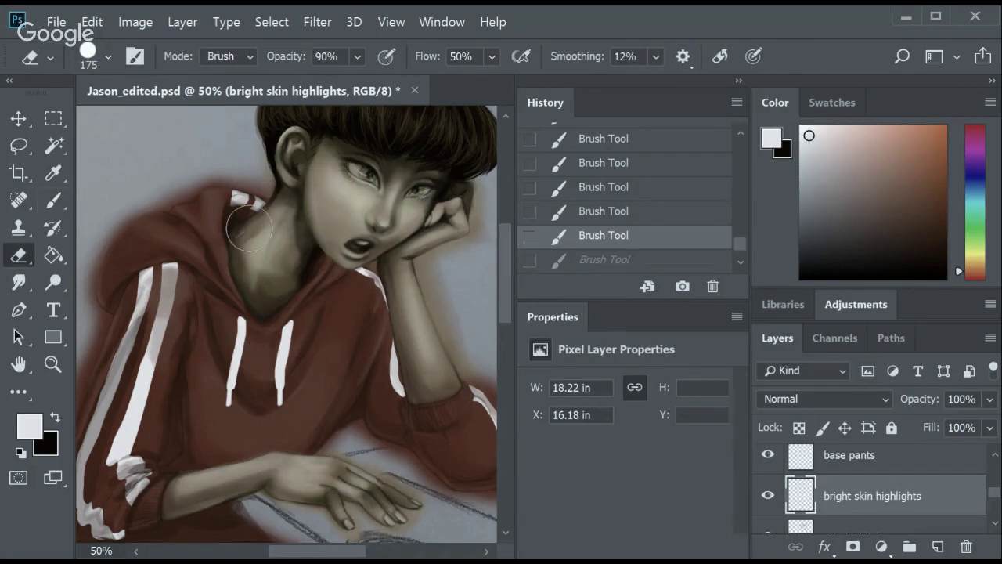
key(2)
key(9)
drag(259, 210, 269, 202)
click(265, 210)
click(263, 216)
click(261, 223)
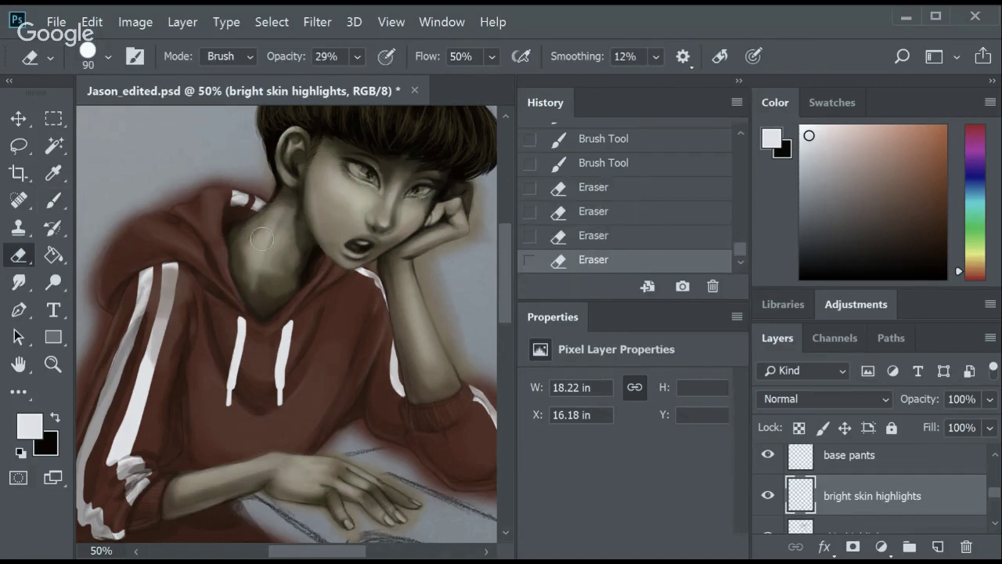
click(260, 230)
click(259, 237)
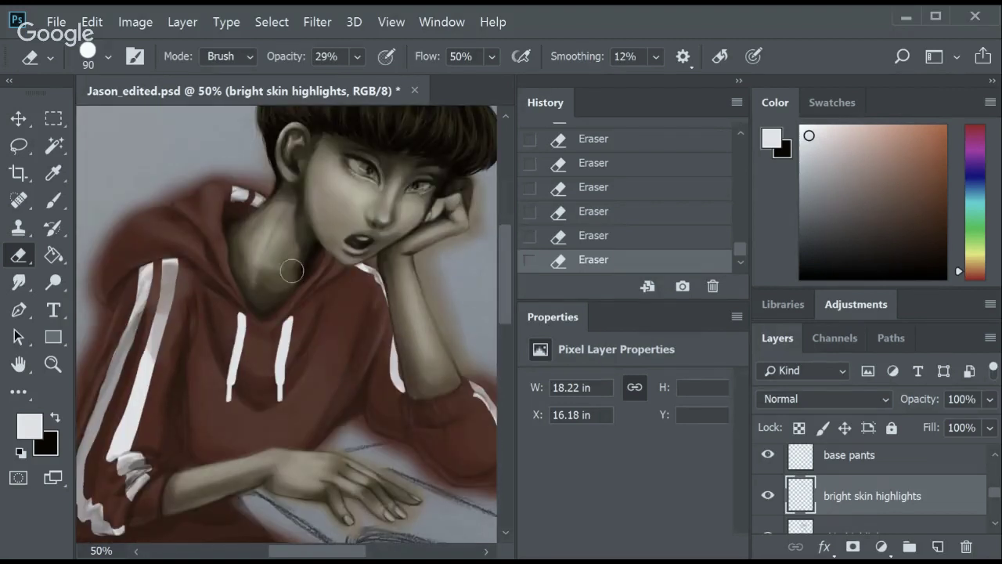
key(bracketleft)
key(bracketleft)
key(bracketleft)
Save Jason_edited.psd and swap the foreground and background colours.
key(ctrl+s)
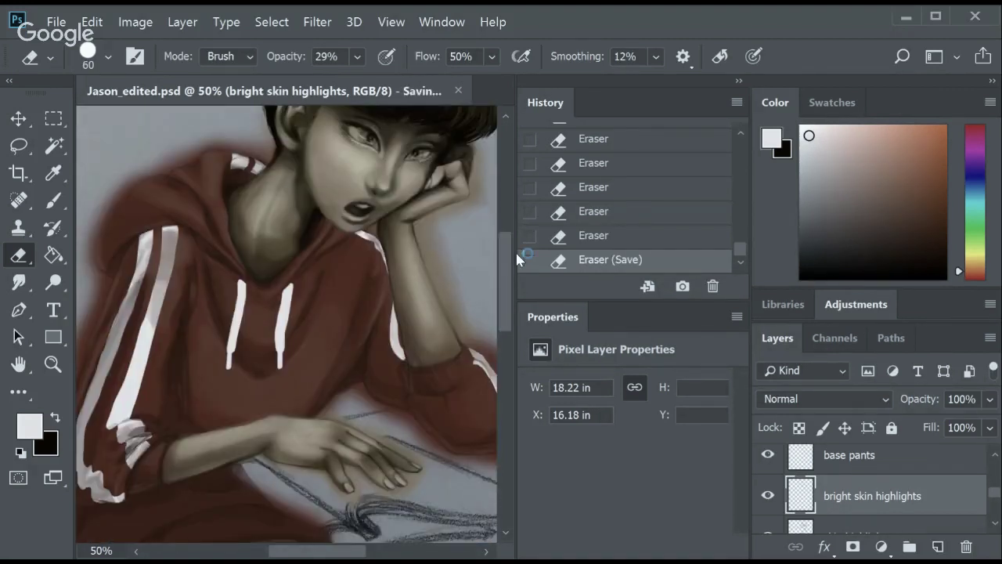
key(x)
scroll(282, 329, left, 5)
On the hoodie drawstrings layer, set the brush to 28% opacity and 6% flow.
key(i)
scroll(246, 439, down, 5)
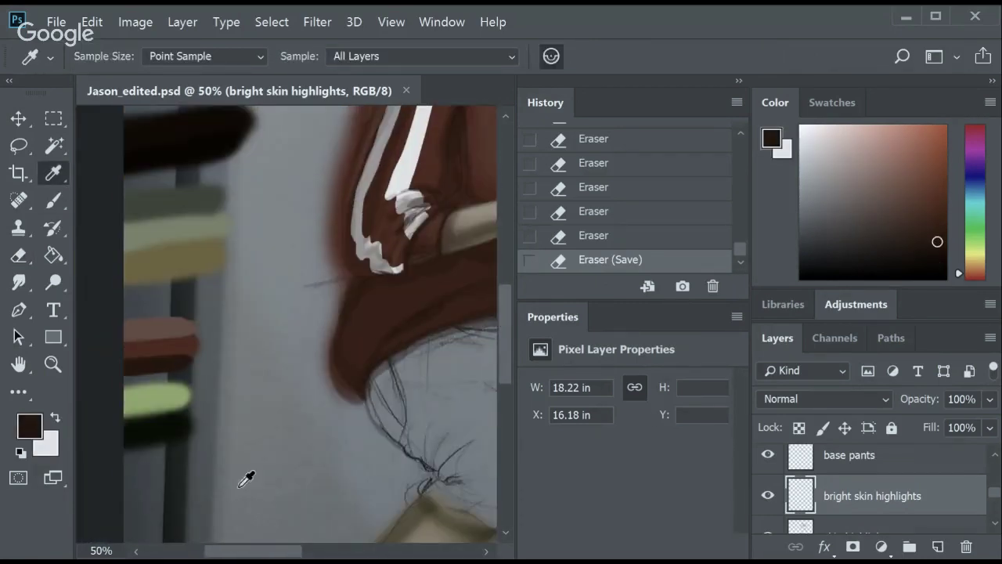
scroll(314, 376, right, 5)
scroll(313, 329, up, 5)
scroll(991, 494, up, 2)
scroll(998, 485, up, 1)
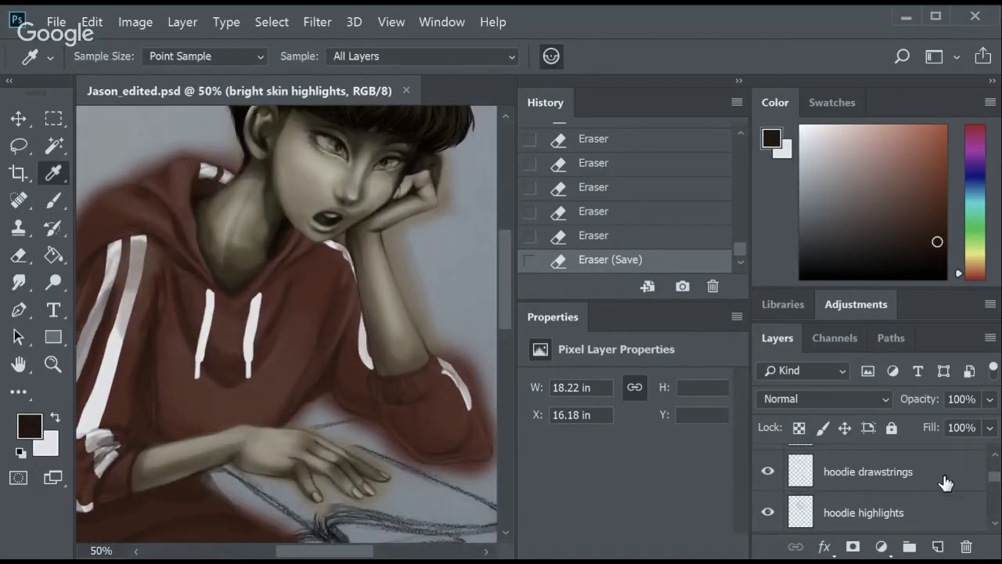
click(901, 474)
key(b)
click(205, 286)
key(ctrl+z)
key(shift+0)
key(shift+6)
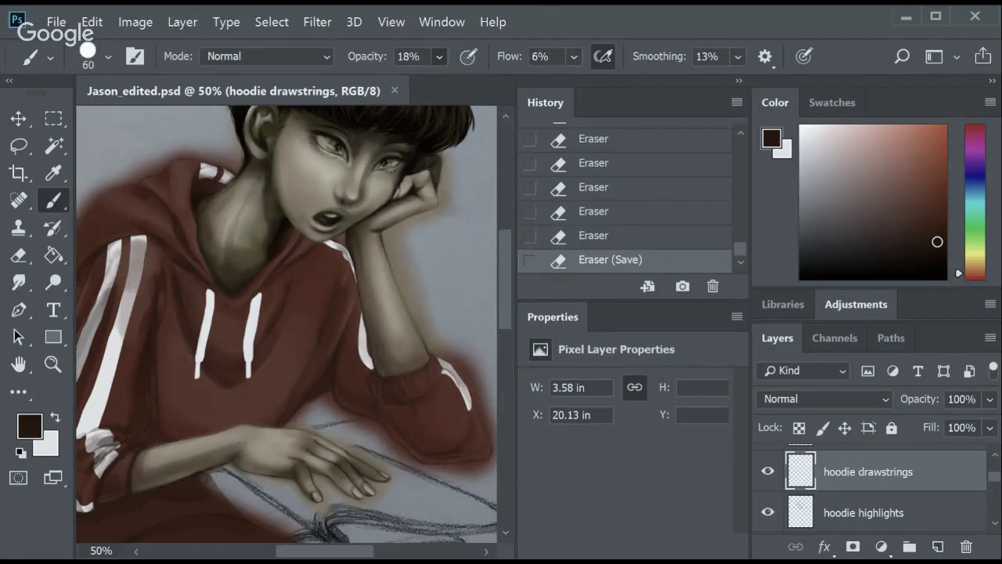
key(2)
key(8)
Paint darker shading strokes down both hoodie drawstrings.
mouse_move(227, 286)
mouse_down()
mouse_move(266, 289)
mouse_move(249, 365)
mouse_up()
key(ctrl+z)
mouse_move(212, 302)
mouse_down()
mouse_move(197, 369)
mouse_move(246, 376)
mouse_move(197, 377)
mouse_up()
key(bracketleft)
key(bracketleft)
key(bracketleft)
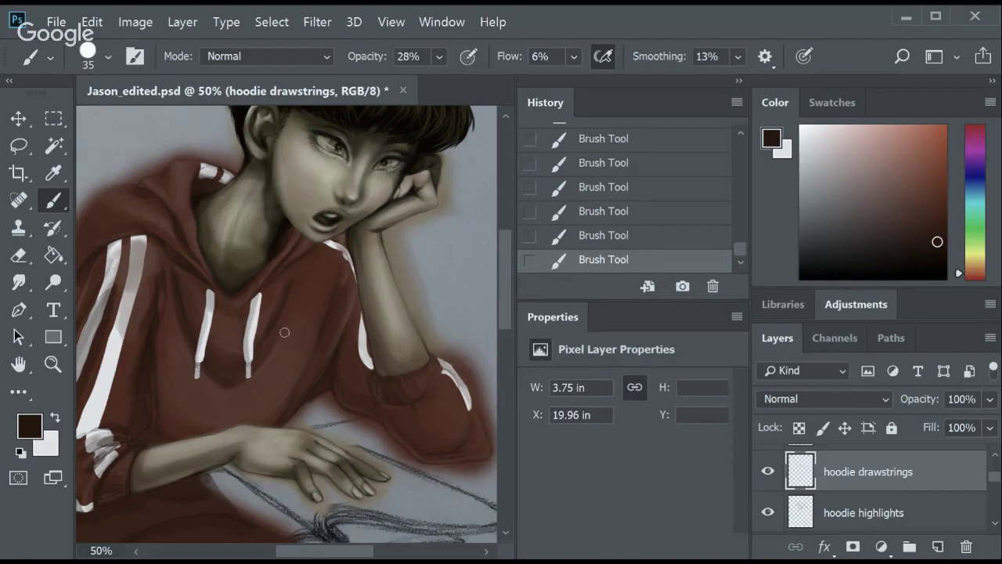
scroll(491, 265, up, 2)
scroll(491, 270, down, 2)
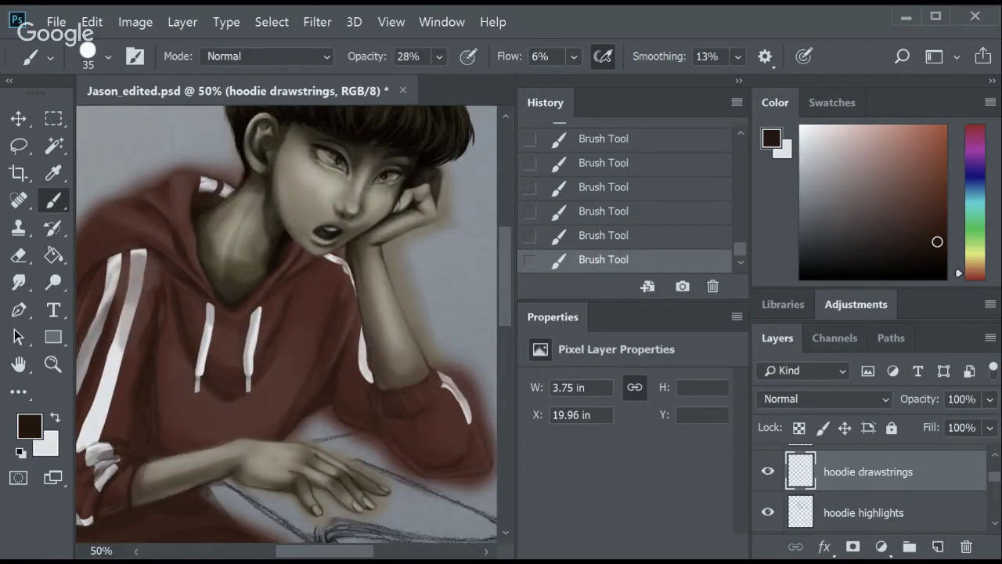
scroll(504, 315, down, 2)
Lightly erase part of the blush layer with the eraser at 58% opacity.
key(e)
scroll(994, 497, down, 2)
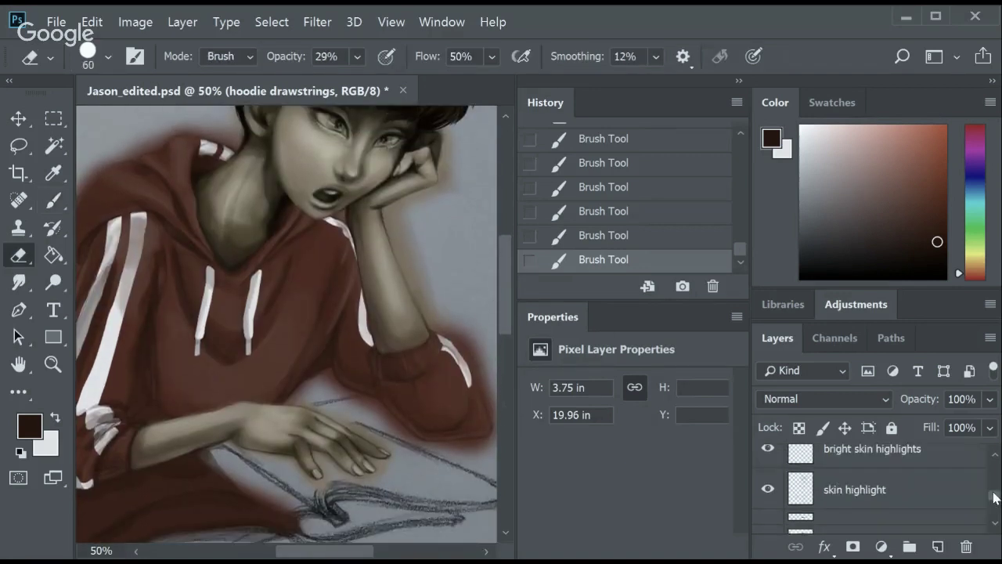
scroll(995, 497, up, 1)
click(862, 465)
mouse_move(345, 454)
mouse_down()
mouse_move(395, 423)
mouse_move(391, 464)
mouse_up()
key(ctrl+z)
key(4)
key(7)
key(5)
key(8)
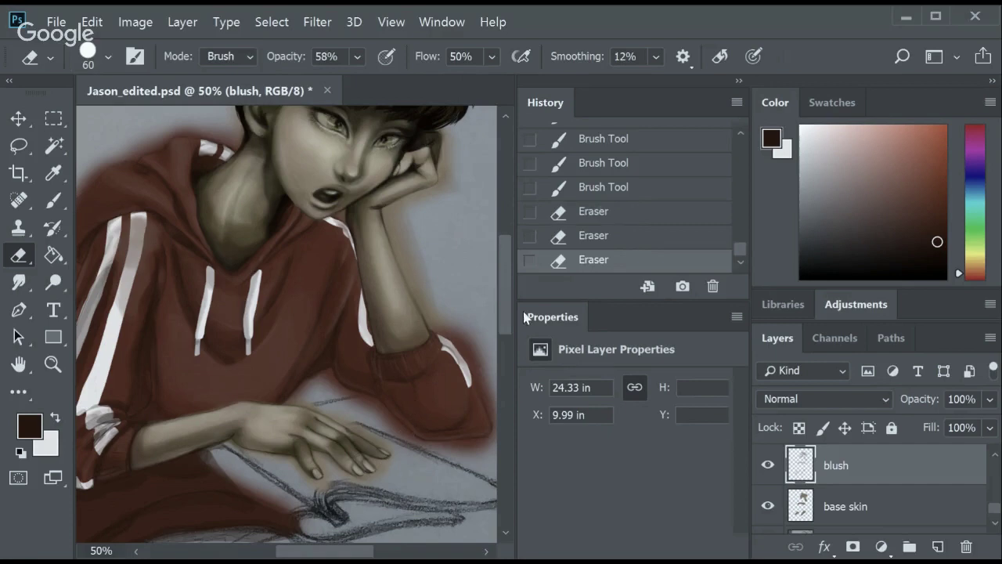
scroll(523, 311, up, 2)
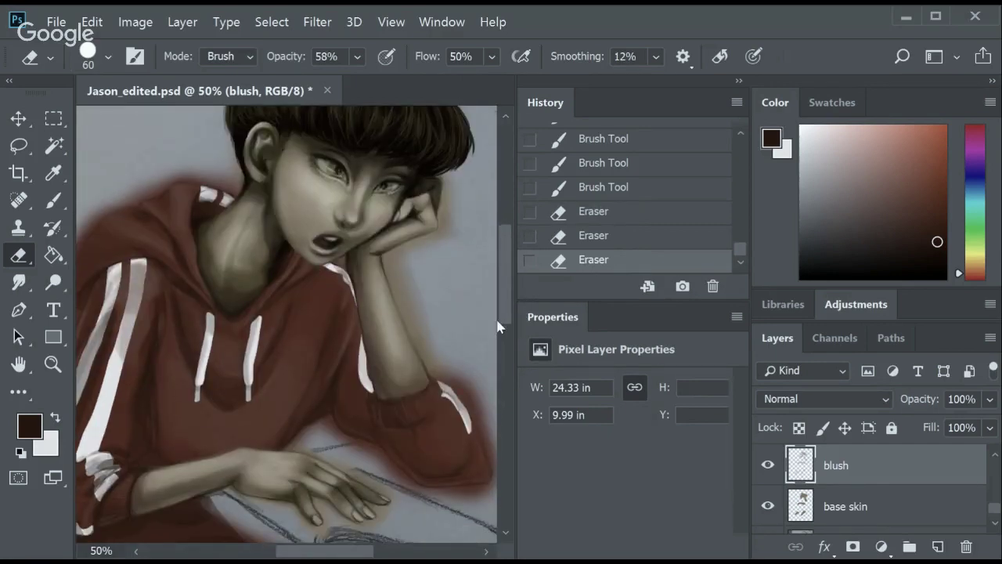
scroll(940, 501, up, 2)
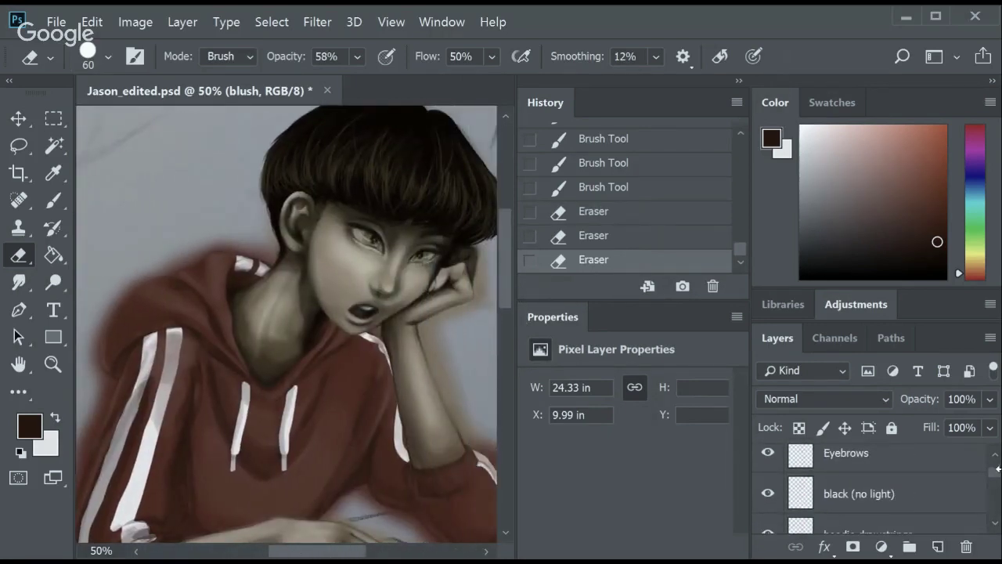
drag(996, 470, 993, 499)
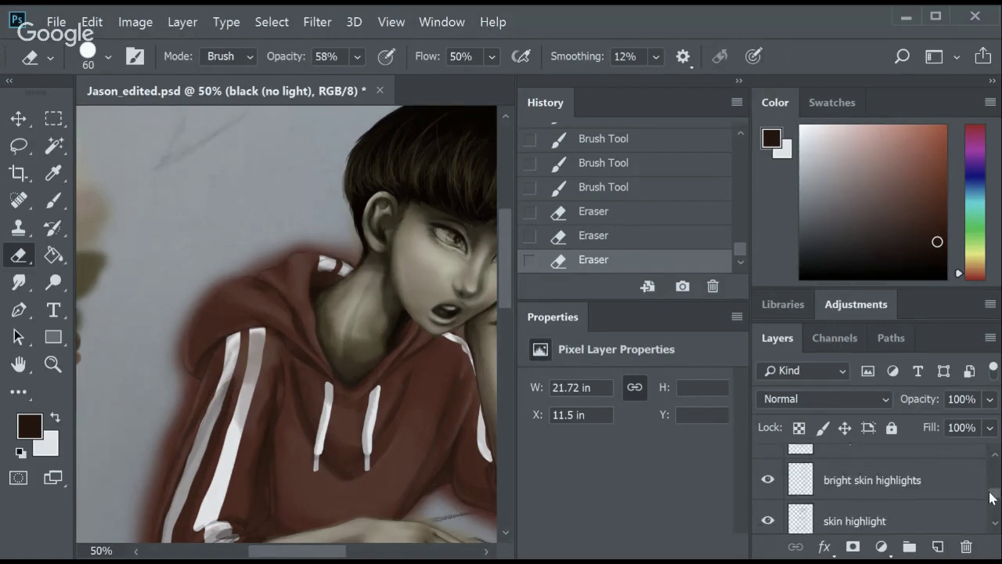
click(868, 487)
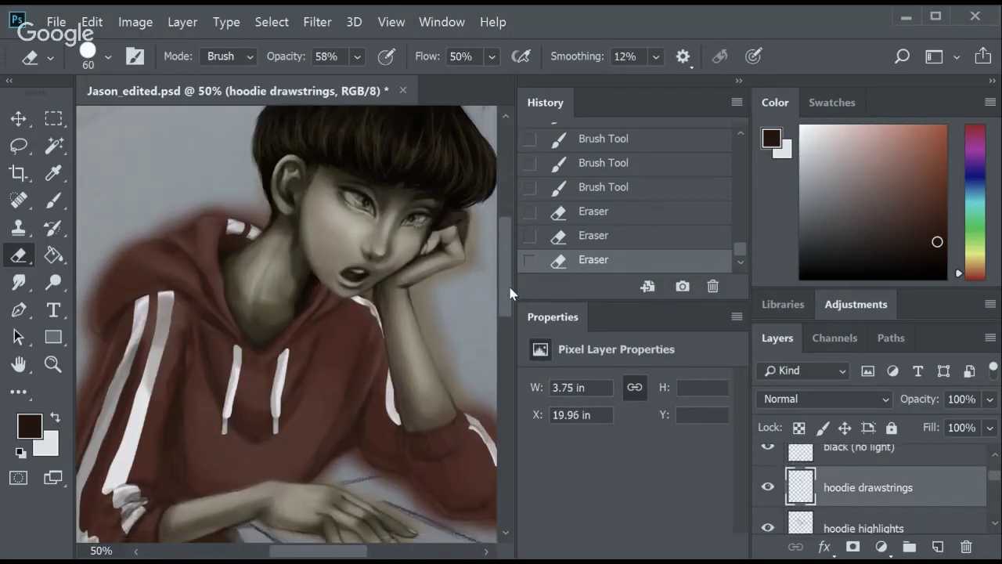
Brush faint grey strokes onto the drawstrings and brighten the left drawstring.
scroll(507, 293, down, 2)
key(b)
mouse_move(235, 296)
mouse_down()
mouse_move(239, 307)
mouse_move(285, 312)
mouse_up()
drag(284, 304, 288, 310)
key(bracketleft)
key(bracketleft)
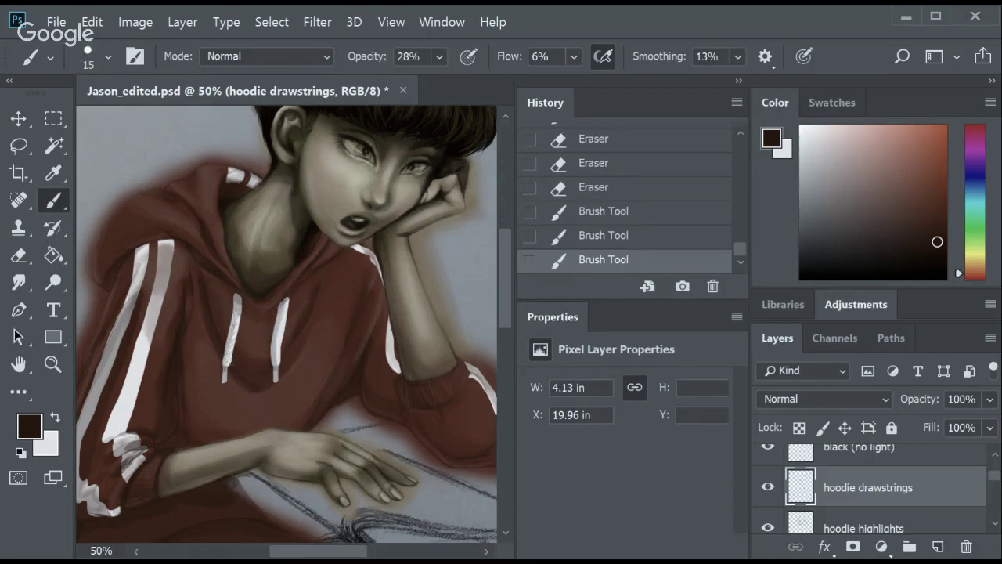
drag(235, 311, 232, 329)
drag(234, 314, 227, 353)
Resize the brush for finer drawstring detail while reviewing the hoodie.
key(bracketright)
key(bracketright)
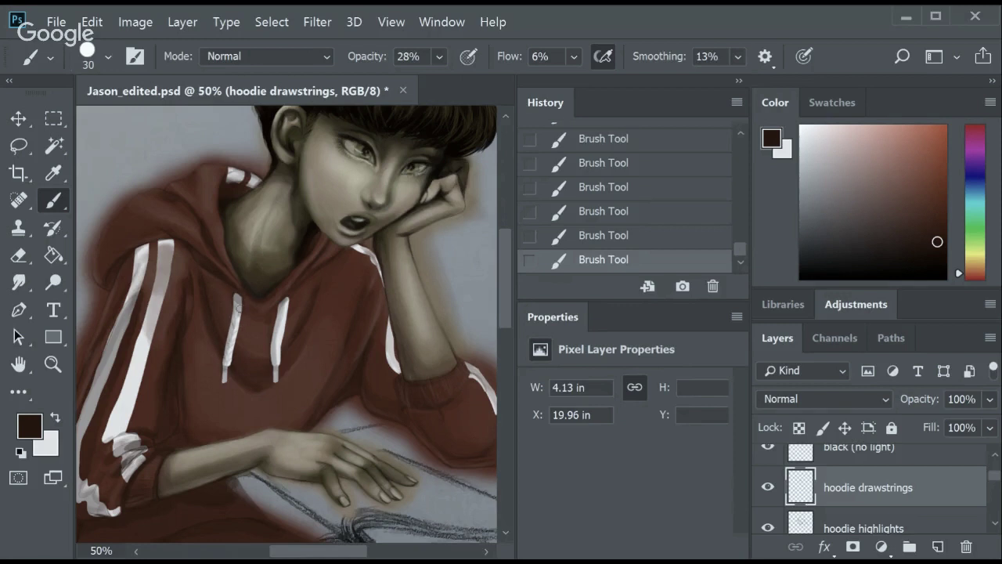
key(bracketleft)
key(bracketleft)
key(bracketleft)
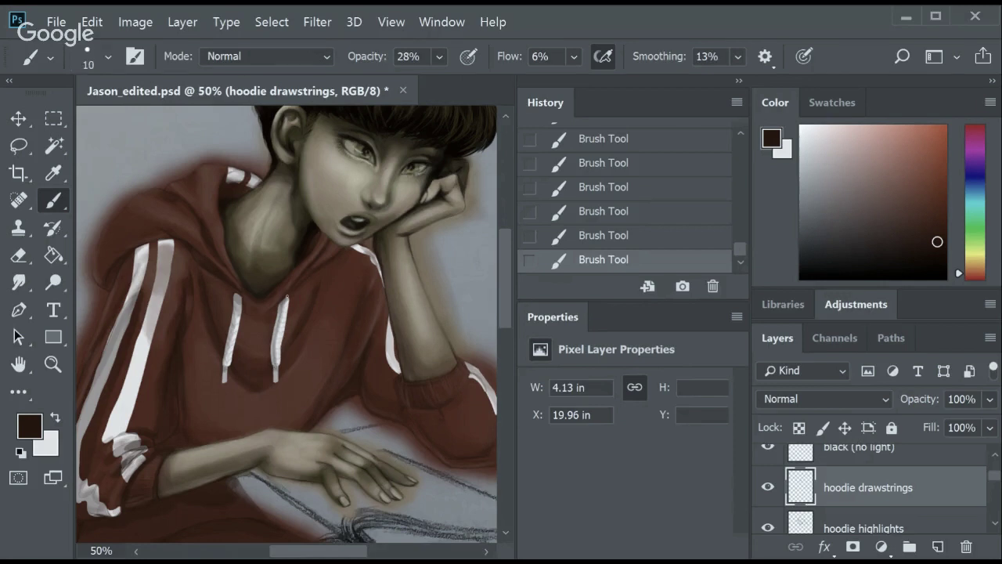
key(bracketright)
key(bracketright)
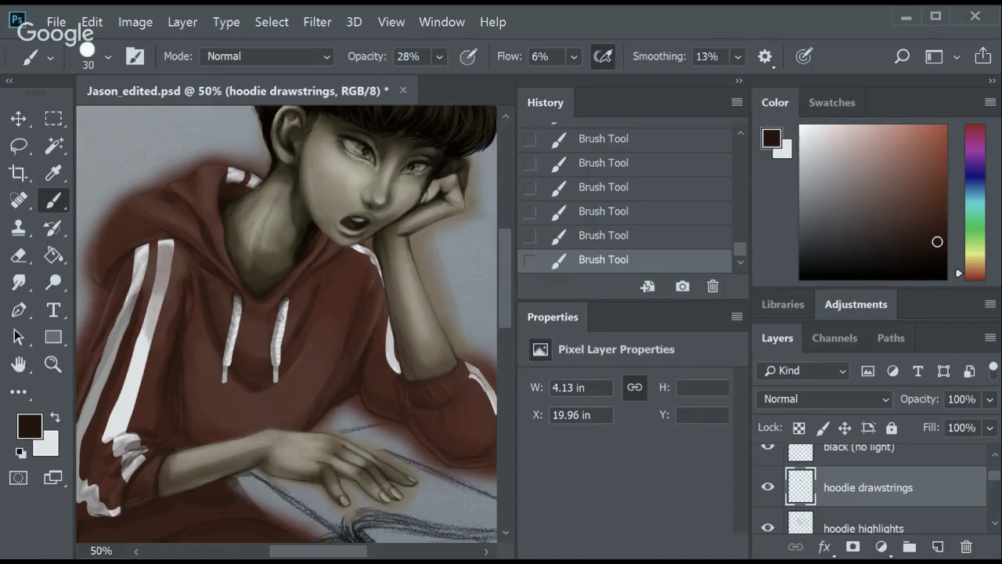
scroll(388, 264, down, 2)
key(bracketleft)
key(bracketleft)
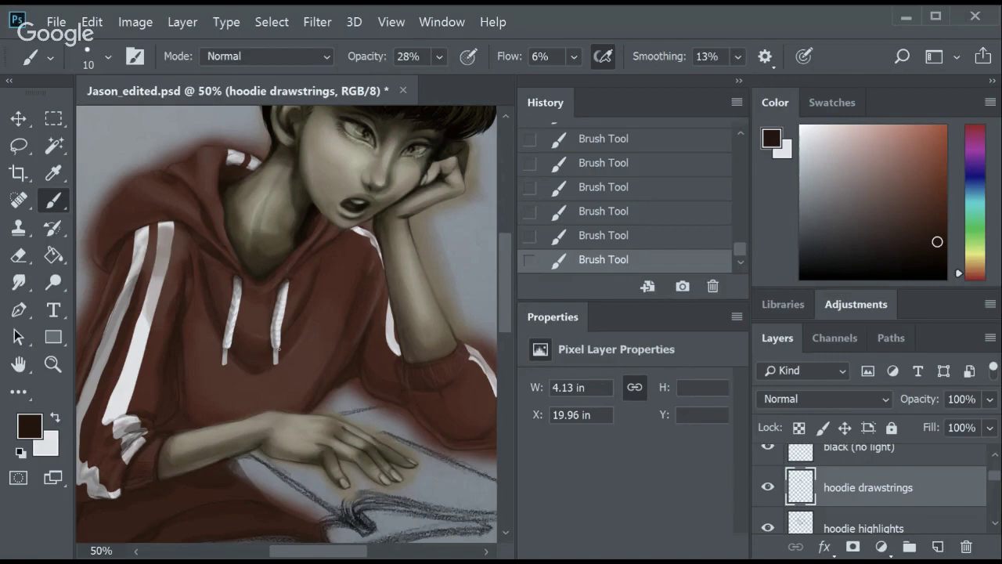
scroll(310, 403, down, 5)
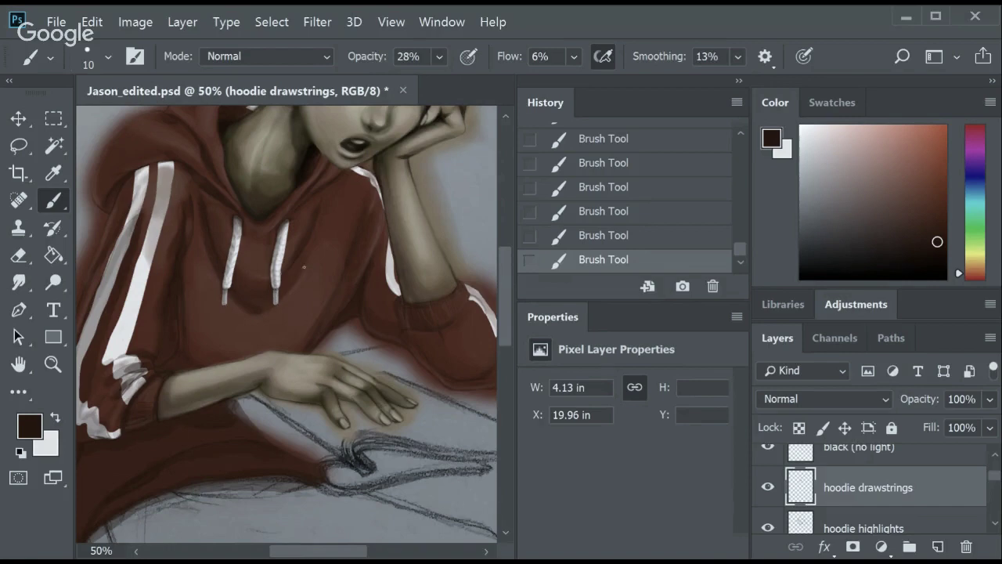
scroll(506, 306, down, 7)
scroll(508, 278, up, 4)
scroll(508, 278, up, 7)
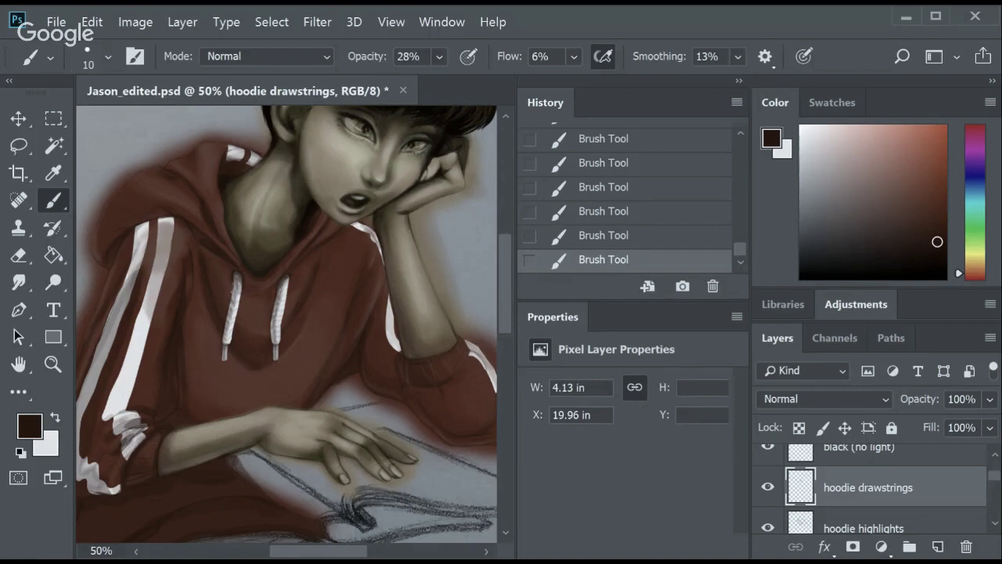
scroll(500, 306, down, 3)
Set up a large 40% opacity shading brush on the hoodie shadows layer and save.
scroll(500, 305, up, 1)
key(alt+bracketleft)
key(alt+bracketleft)
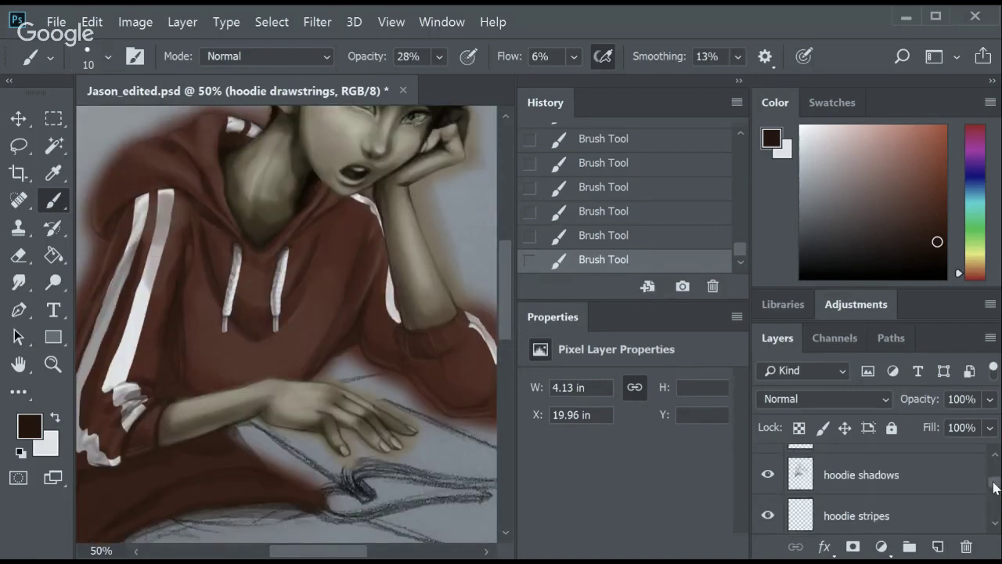
key(bracketright)
key(bracketright)
key(4)
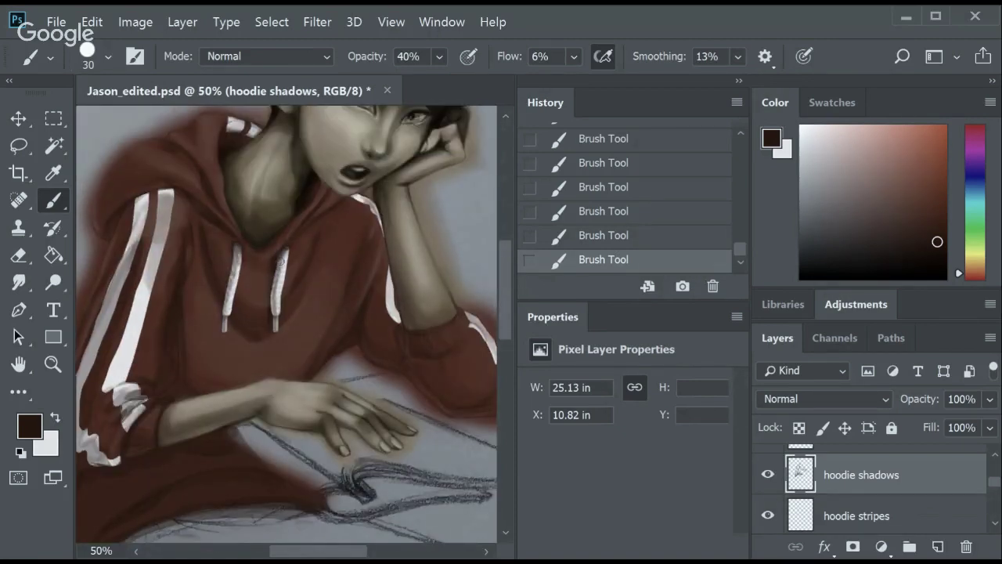
mouse_move(506, 263)
mouse_down()
mouse_move(504, 272)
mouse_move(512, 253)
mouse_up()
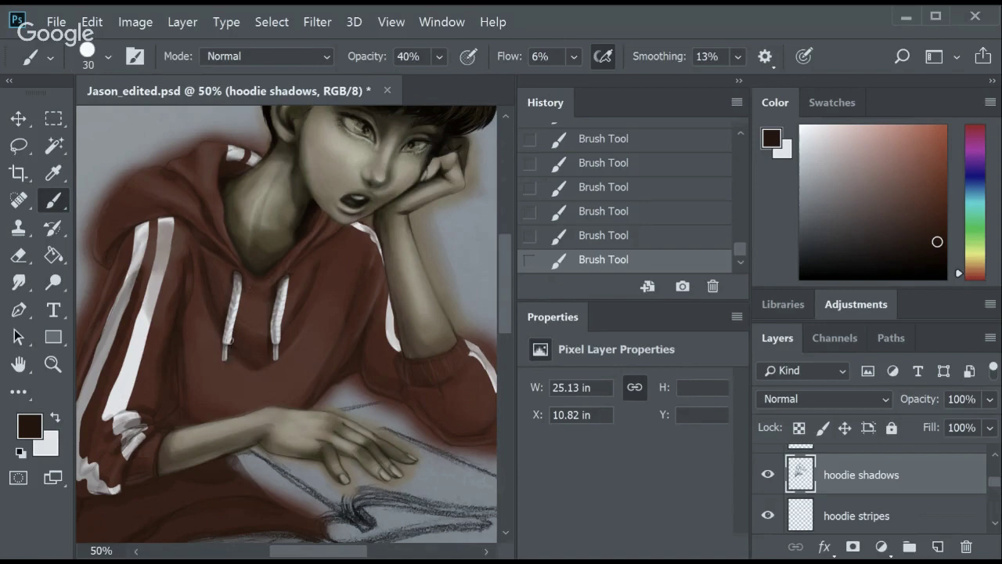
scroll(237, 300, up, 2)
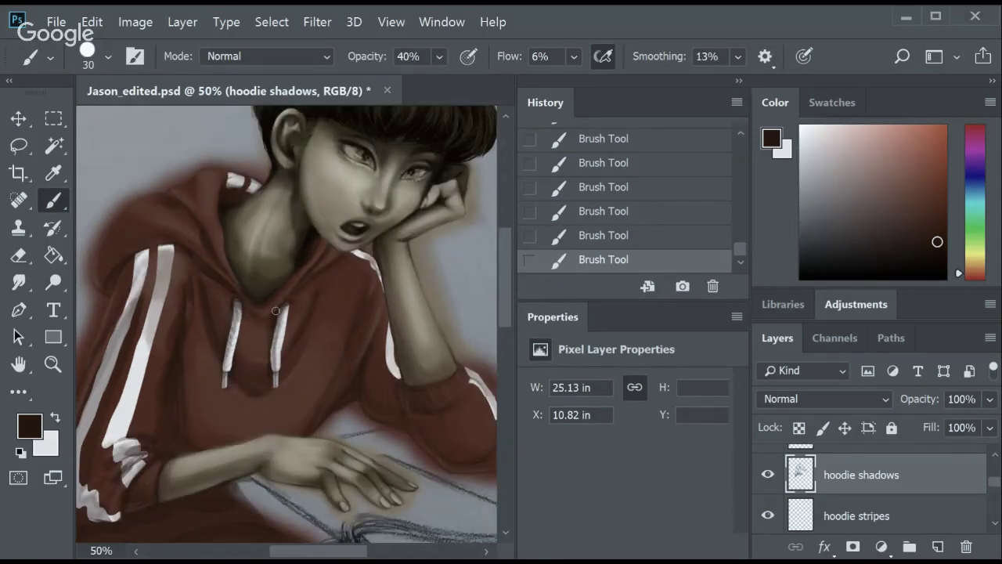
key(shift+1)
key(shift+2)
key(bracketright)
key(bracketright)
key(bracketright)
scroll(503, 253, down, 3)
key(ctrl+s)
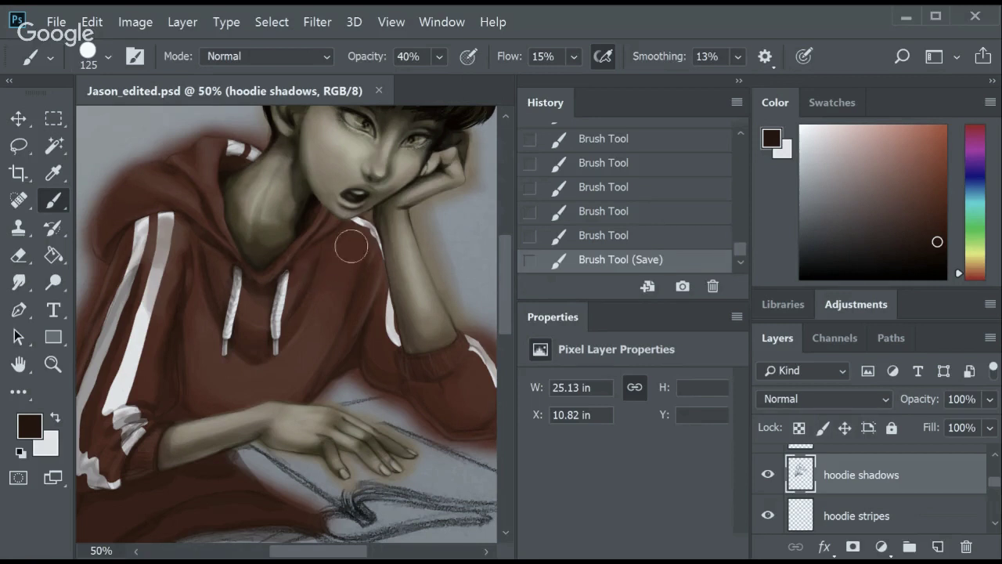
key(bracketleft)
key(bracketleft)
key(bracketleft)
Paint soft 25% opacity shadows across the hoodie chest and under the drawstrings.
click(309, 284)
key(ctrl+z)
key(2)
key(5)
click(305, 285)
key(bracketright)
key(bracketright)
key(bracketright)
click(343, 204)
click(330, 249)
click(301, 276)
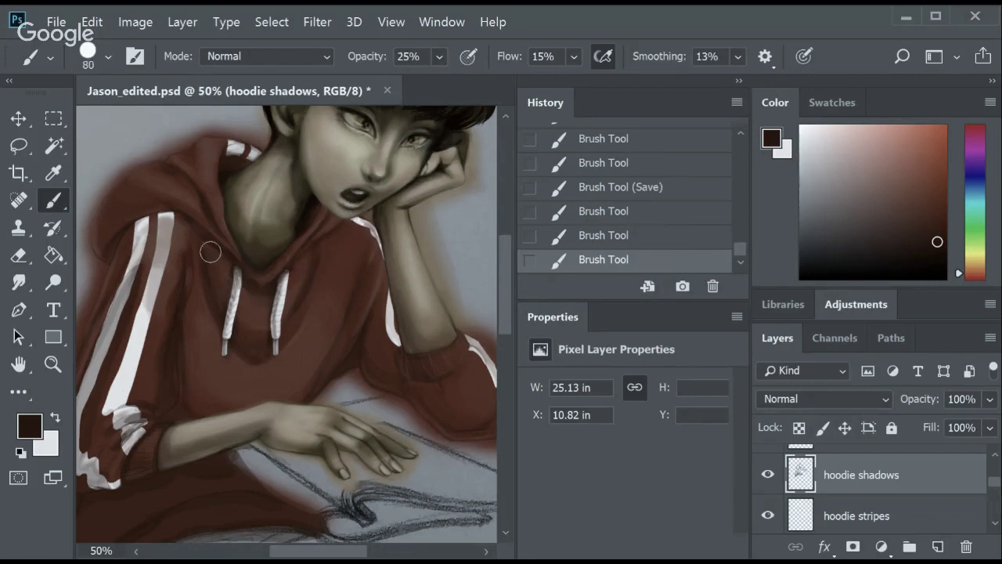
click(244, 338)
click(285, 307)
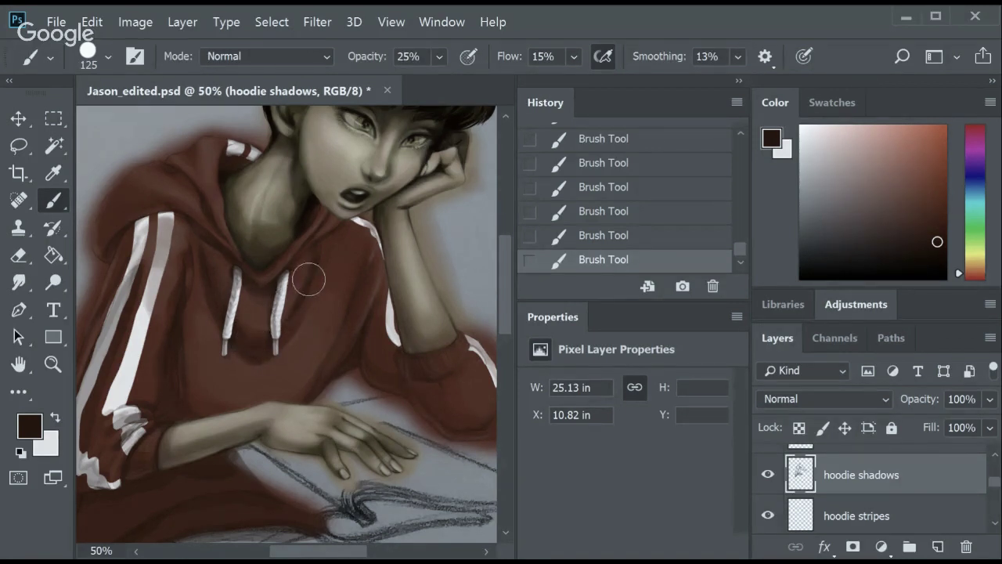
key(bracketleft)
key(bracketleft)
key(bracketleft)
Erase stray shadow spots on the hoodie and near the arm, then save the painting.
scroll(323, 380, down, 1)
scroll(337, 390, up, 2)
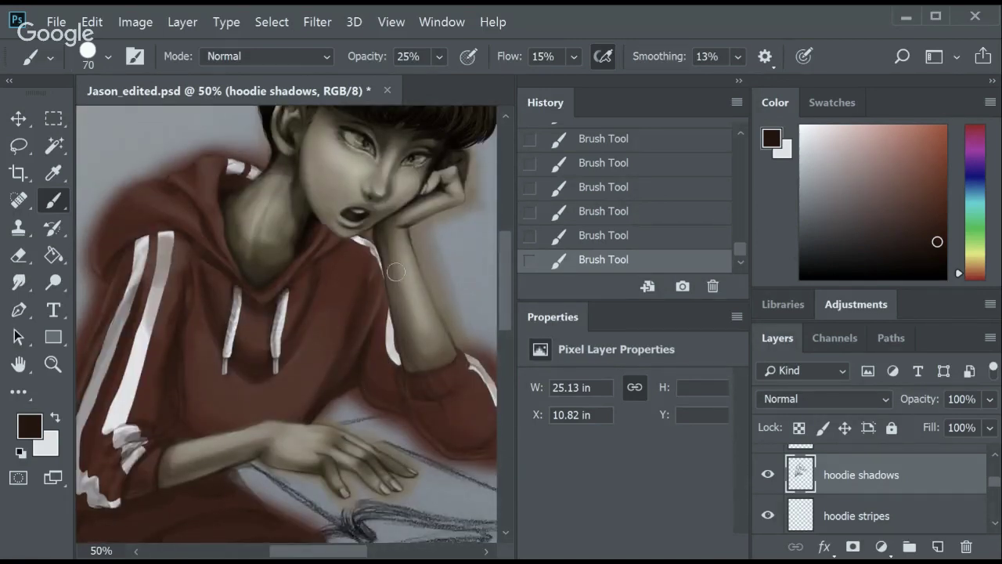
key(e)
click(337, 335)
click(282, 425)
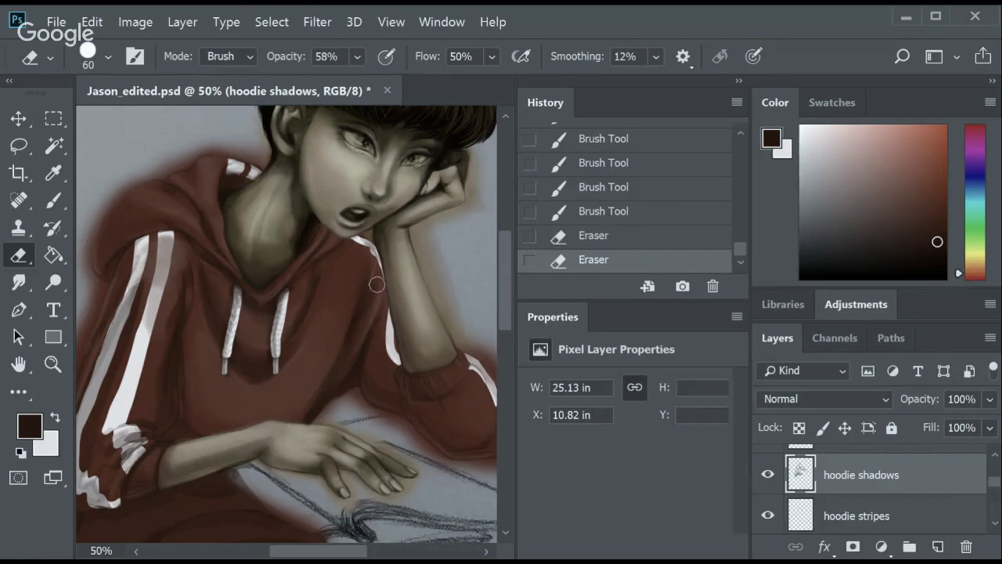
click(412, 244)
click(372, 374)
click(369, 366)
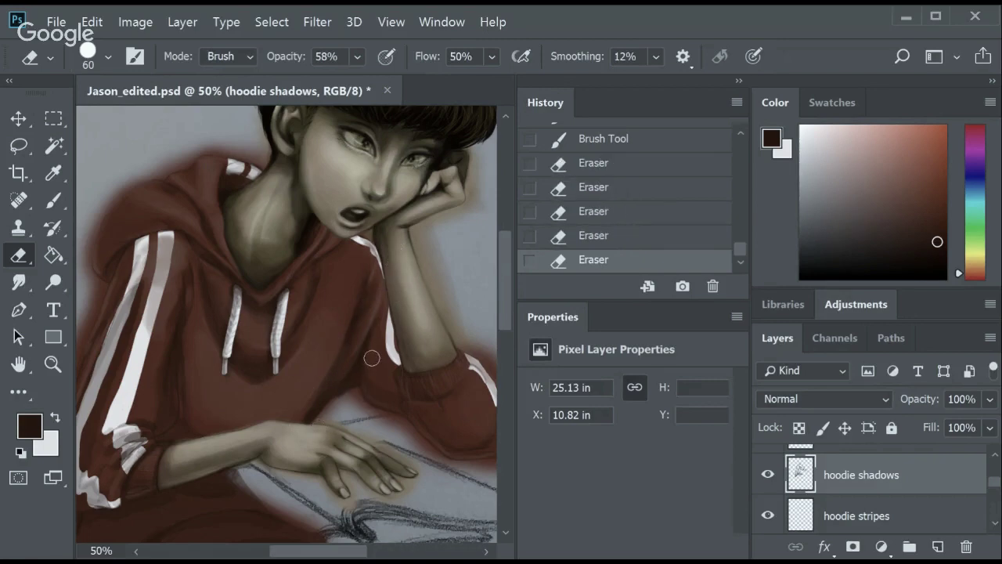
key(ctrl+s)
Zoom out to 25% and lightly erase the hoodie highlights along the shoulder stripe.
click(53, 364)
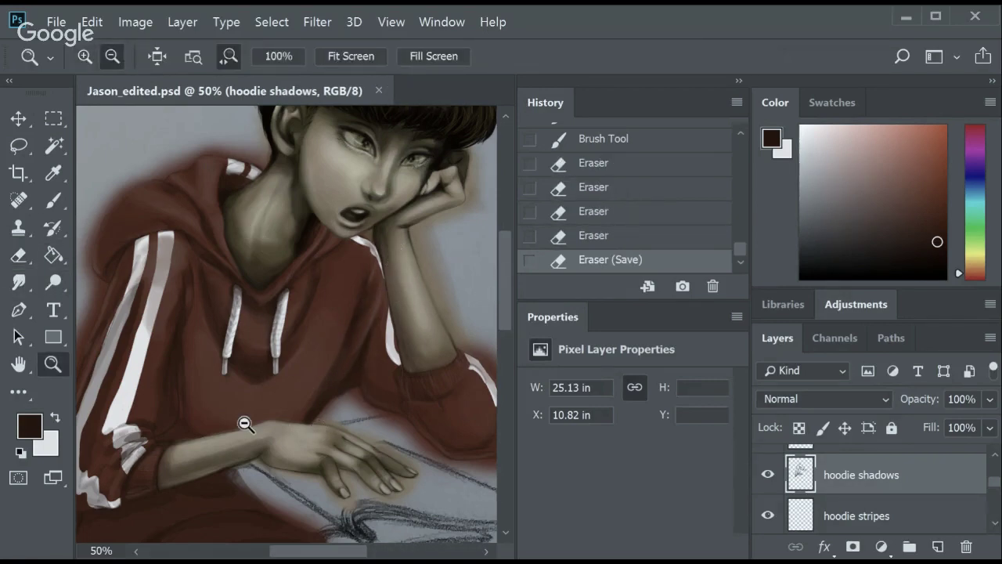
alt+click(246, 421)
scroll(497, 335, up, 1)
scroll(502, 355, up, 2)
scroll(508, 330, up, 1)
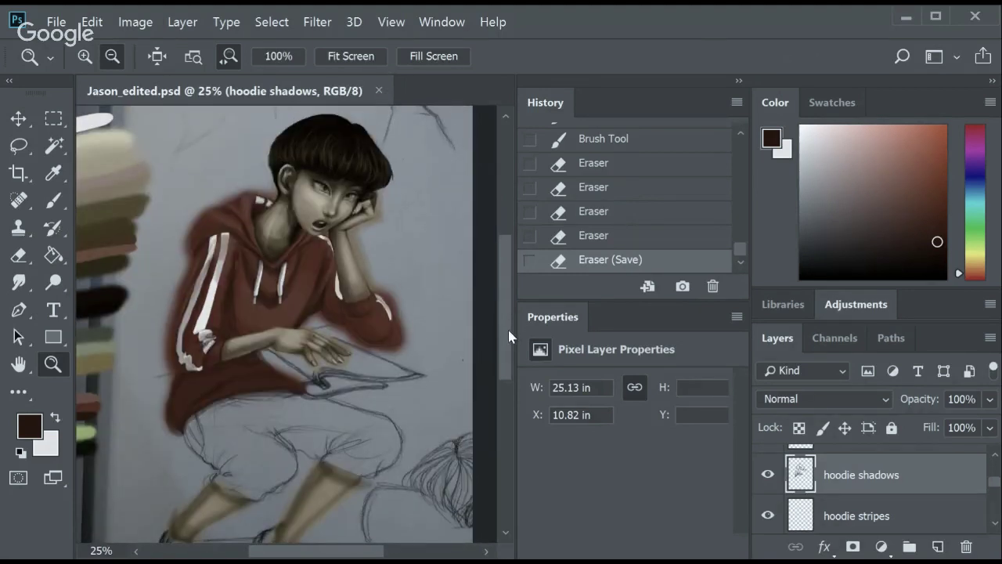
scroll(507, 325, down, 1)
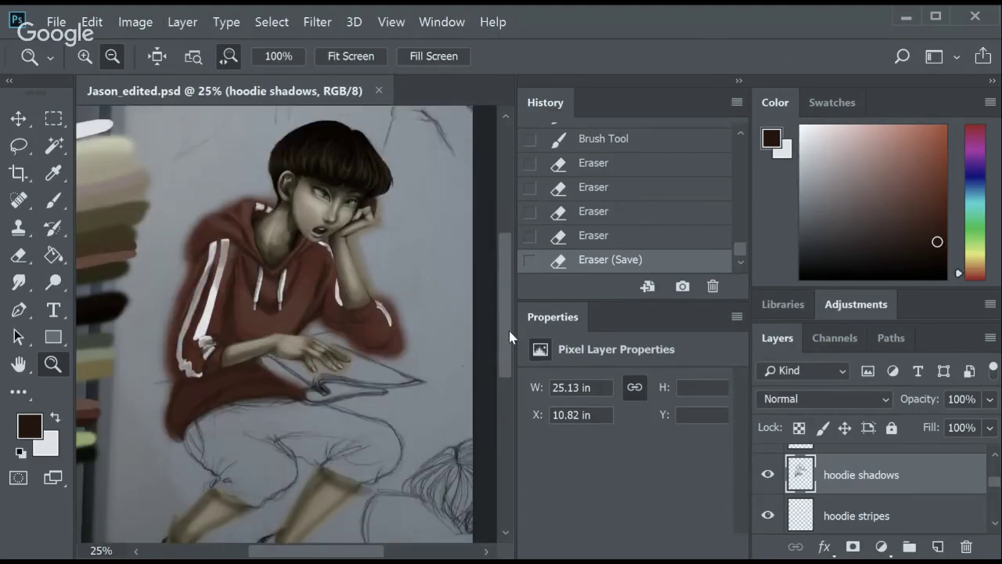
scroll(509, 330, up, 2)
key(e)
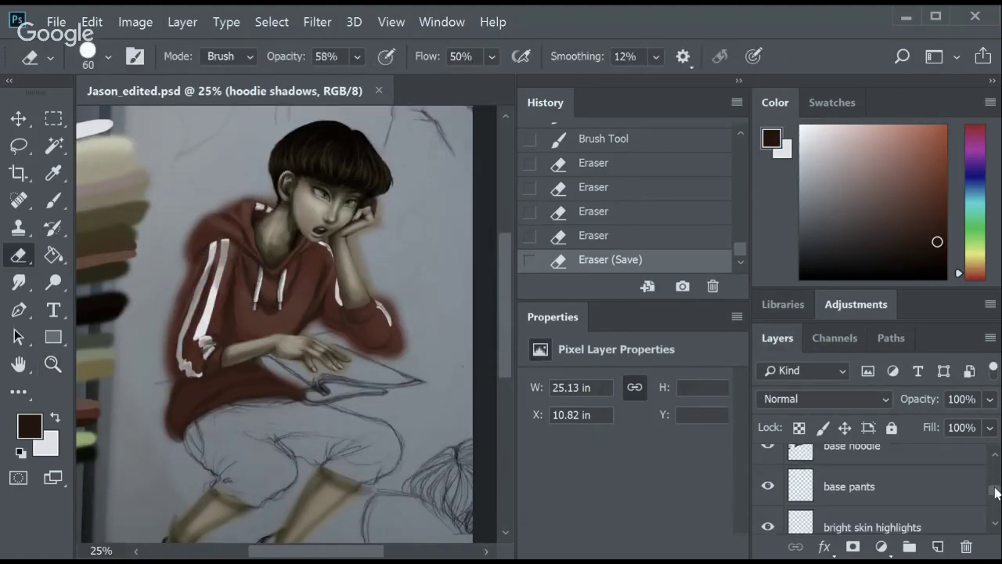
click(232, 227)
ctrl+click(222, 252)
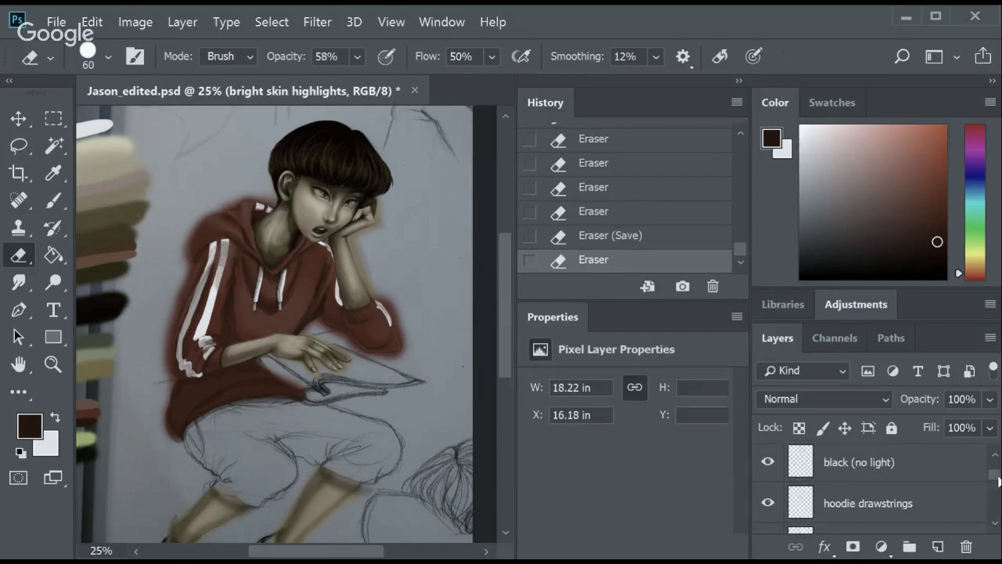
click(225, 244)
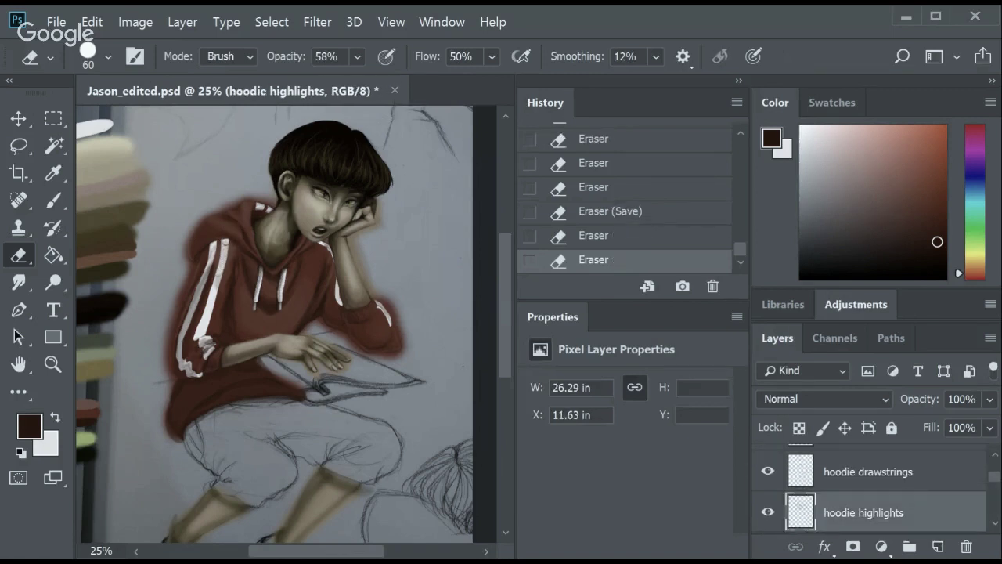
click(227, 244)
On the hoodie stripes layer, repaint the stripe near the arm, undoing misplaced strokes.
scroll(507, 263, down, 2)
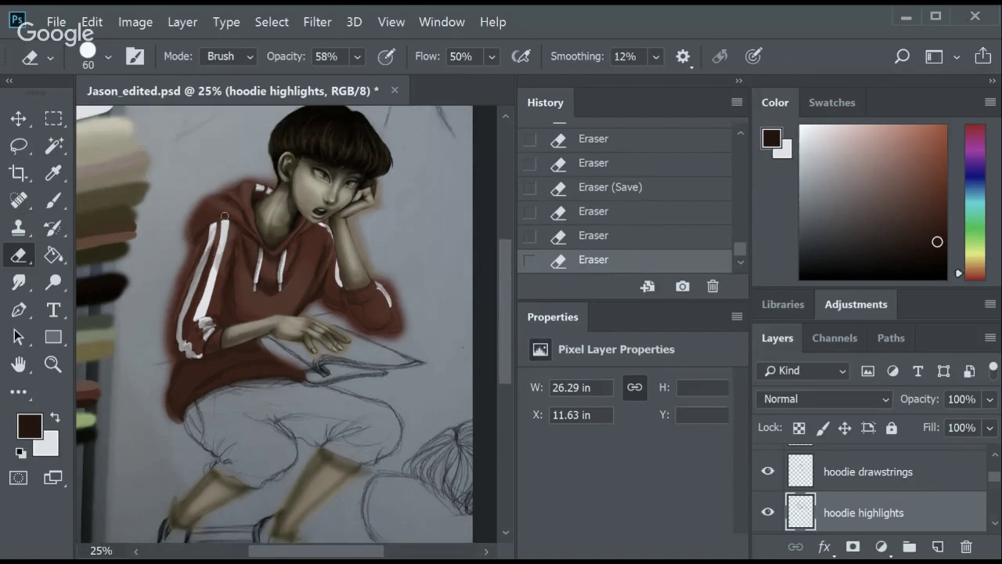
key(b)
ctrl+click(219, 290)
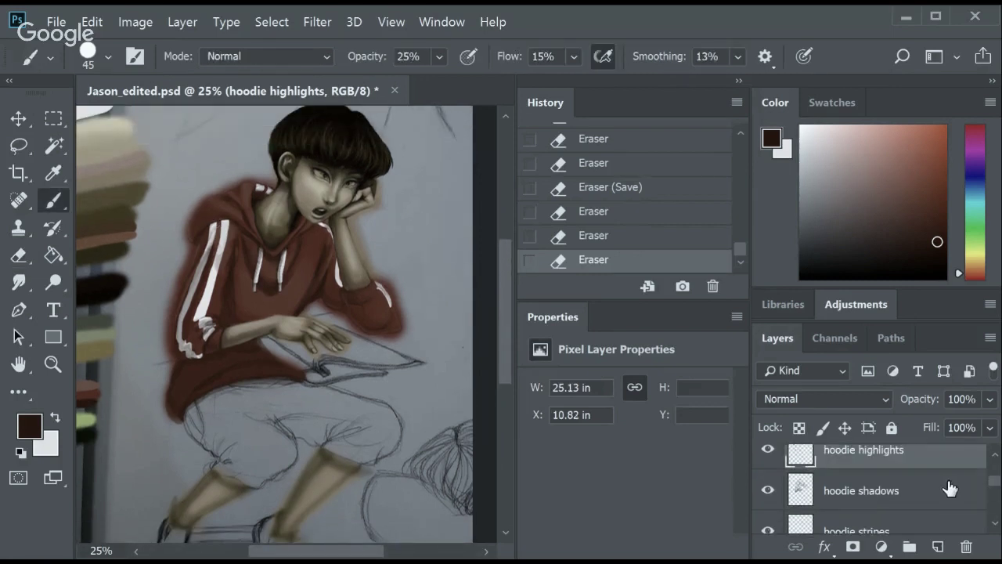
ctrl+click(213, 296)
click(207, 300)
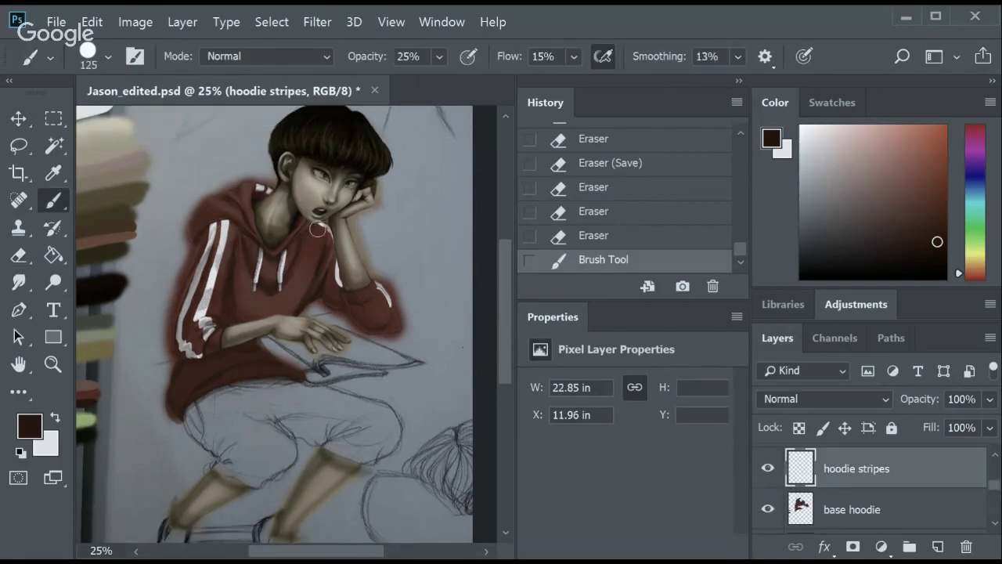
key(ctrl+z)
click(384, 262)
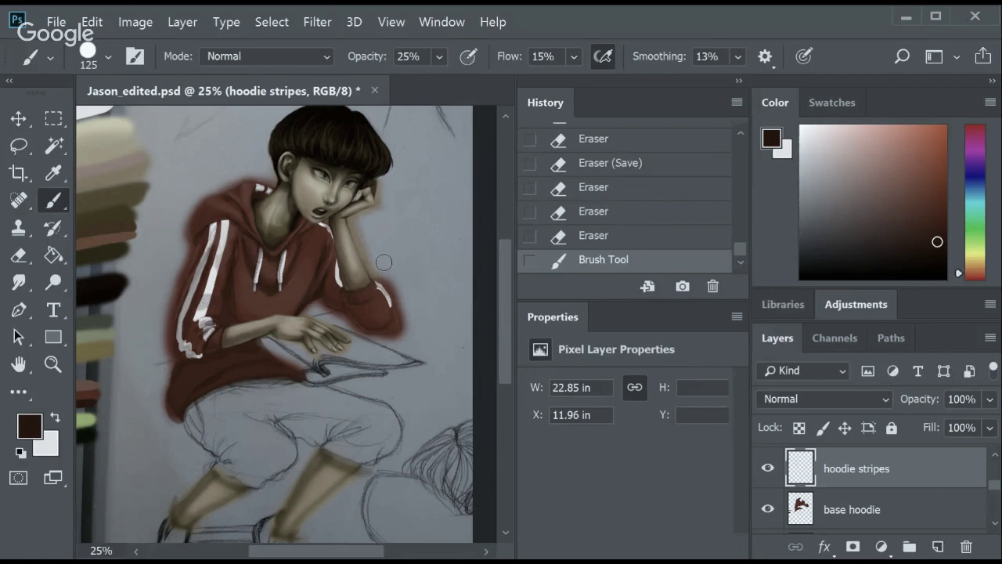
click(209, 307)
key(ctrl+z)
key(ctrl+z)
click(212, 304)
Repaint the stripe running along the hood.
click(231, 221)
key(ctrl+z)
click(207, 228)
click(264, 191)
key(bracketleft)
key(bracketleft)
key(bracketleft)
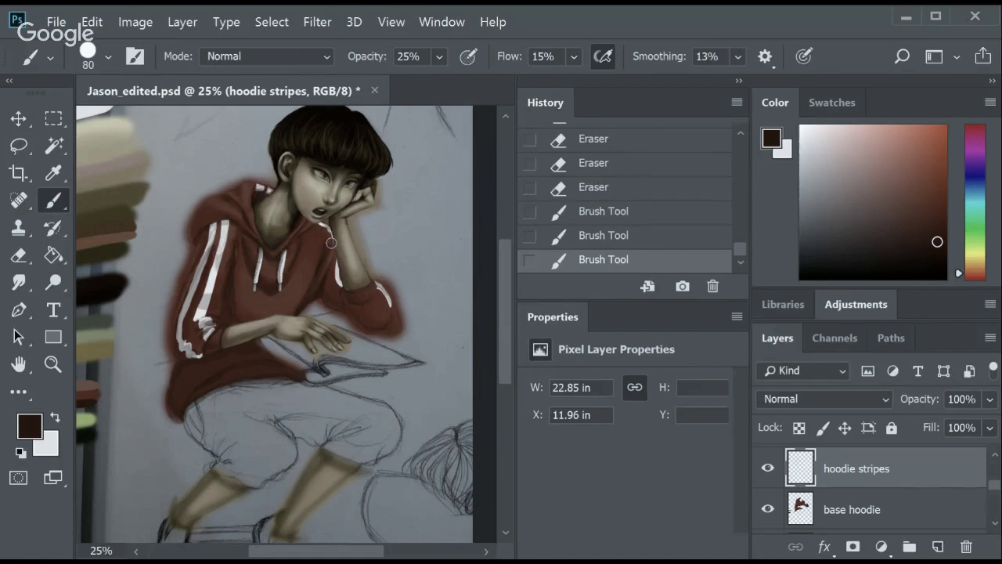
Repaint the shoulder stripe and touch up the hood, undoing stray strokes.
click(342, 270)
key(ctrl+z)
click(345, 287)
click(353, 259)
key(ctrl+z)
scroll(498, 287, up, 2)
scroll(498, 287, up, 2)
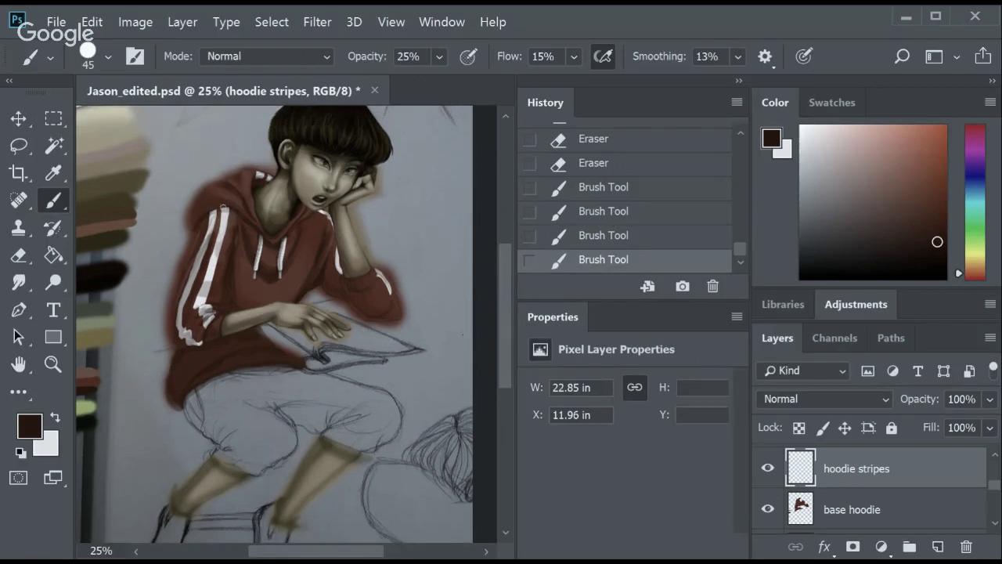
click(206, 216)
click(212, 213)
Pick up black with the eyedropper and select the black (no light) layer.
scroll(500, 301, up, 1)
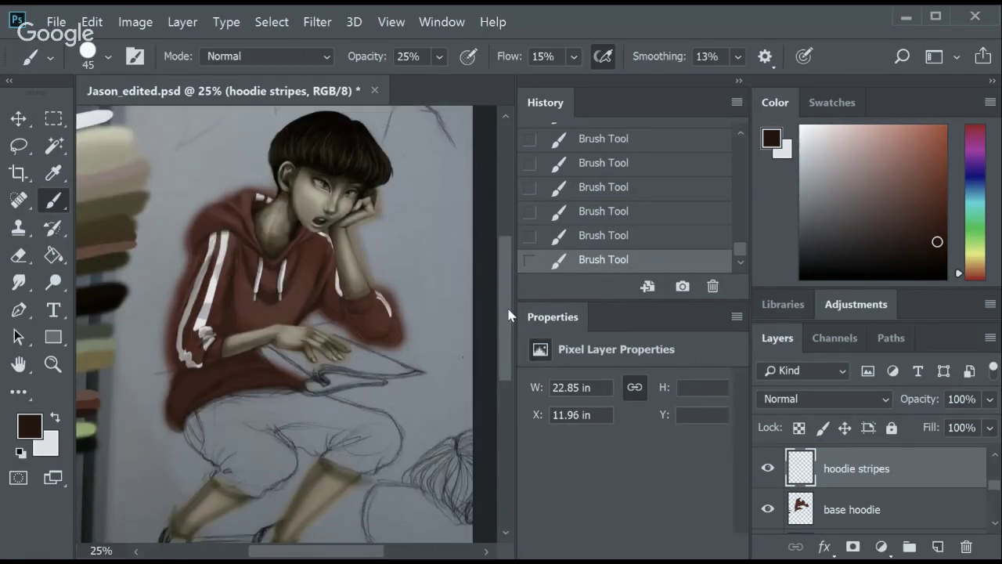
scroll(509, 314, down, 6)
scroll(501, 322, down, 1)
scroll(501, 321, up, 6)
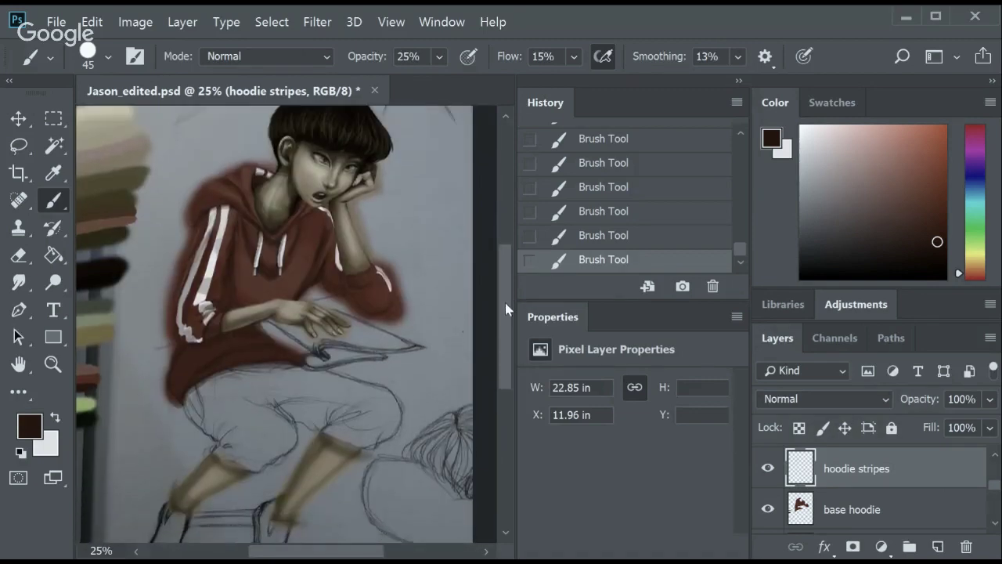
scroll(506, 302, up, 1)
scroll(506, 307, up, 1)
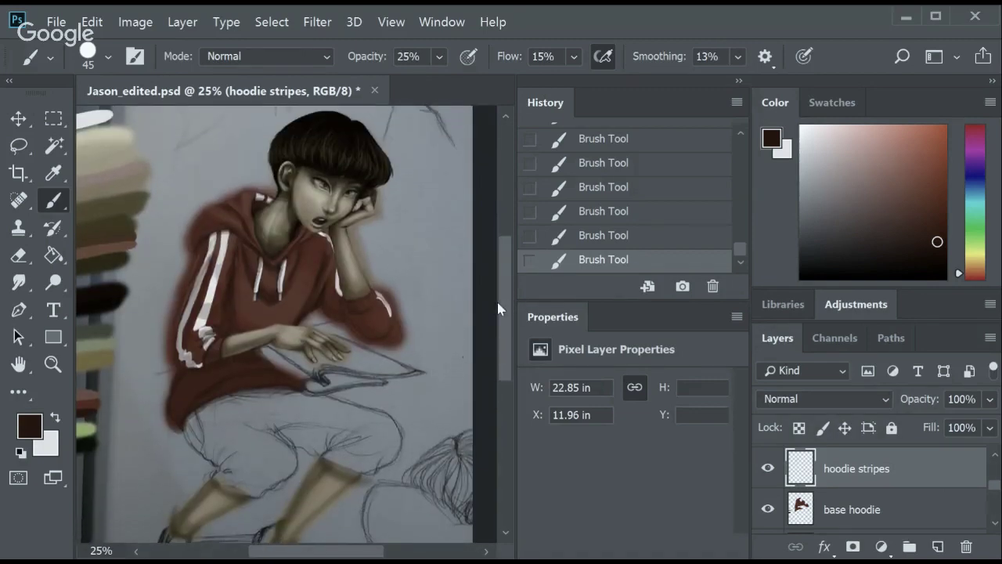
scroll(501, 313, up, 3)
scroll(507, 331, down, 3)
scroll(508, 337, down, 5)
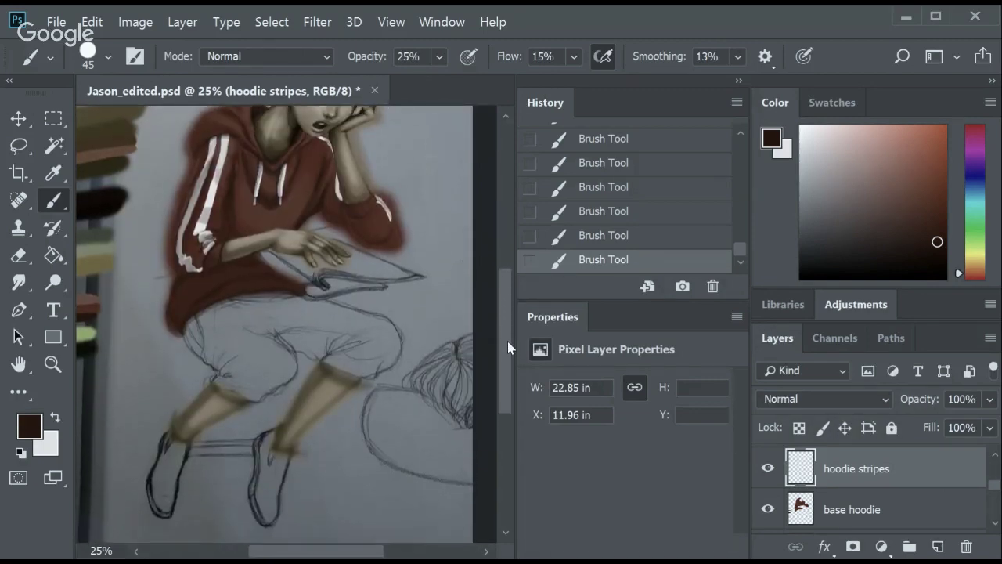
scroll(507, 340, down, 1)
key(i)
key(alt+bracketright)
key(alt+bracketright)
Sample black from the painting and zoom in on the legs and shoes.
scroll(506, 298, up, 5)
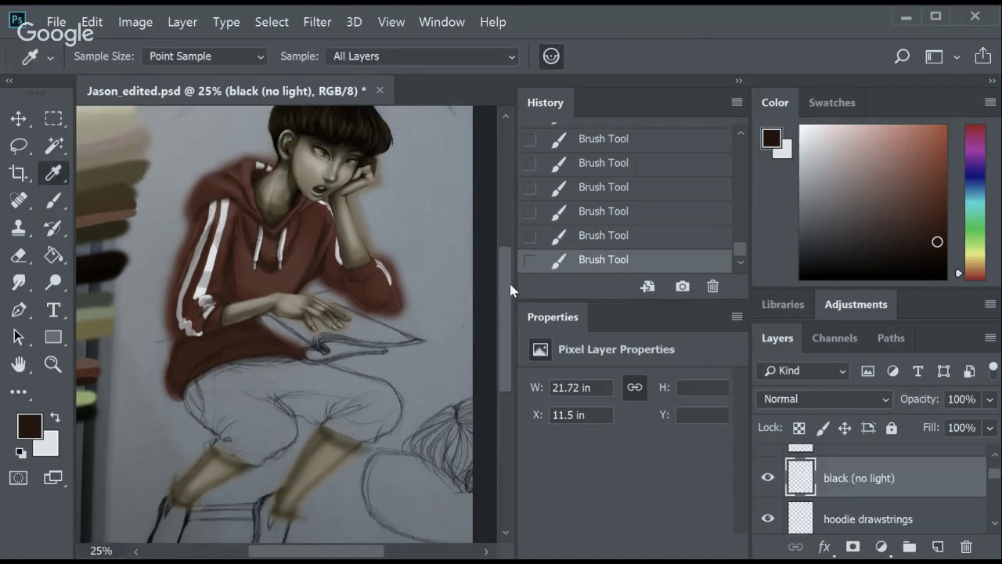
scroll(501, 290, up, 2)
click(106, 305)
key(b)
key(z)
click(185, 344)
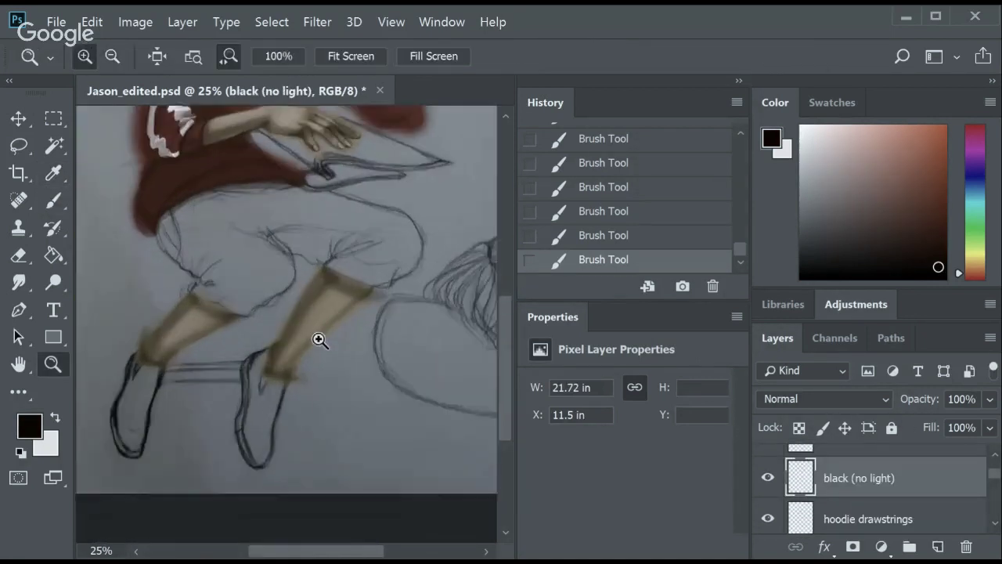
click(318, 340)
key(b)
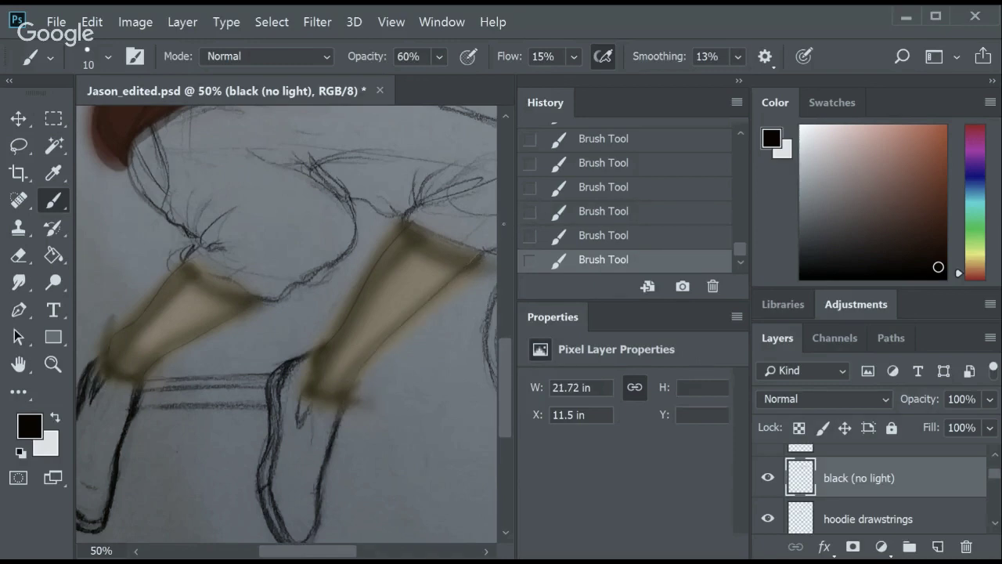
Save the painting, zoom out to the whole figure, then zoom in on the face.
key(ctrl+s)
key(z)
click(112, 55)
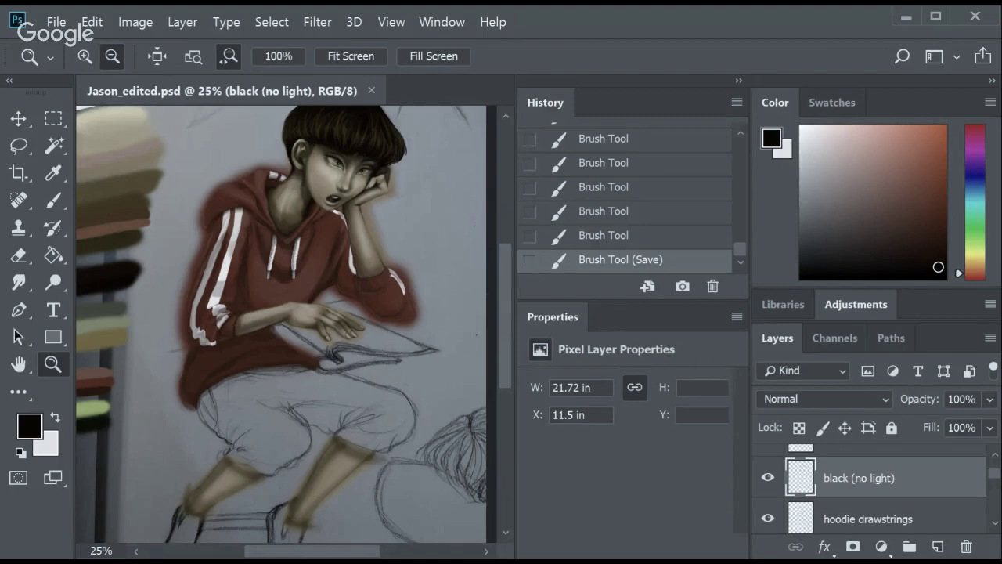
scroll(505, 313, up, 3)
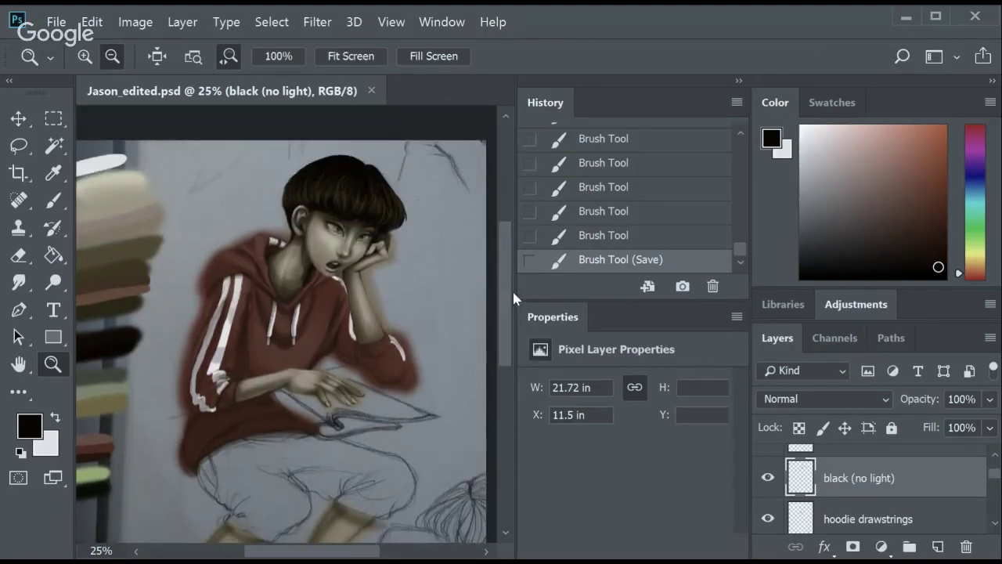
key(b)
key(z)
click(330, 250)
key(b)
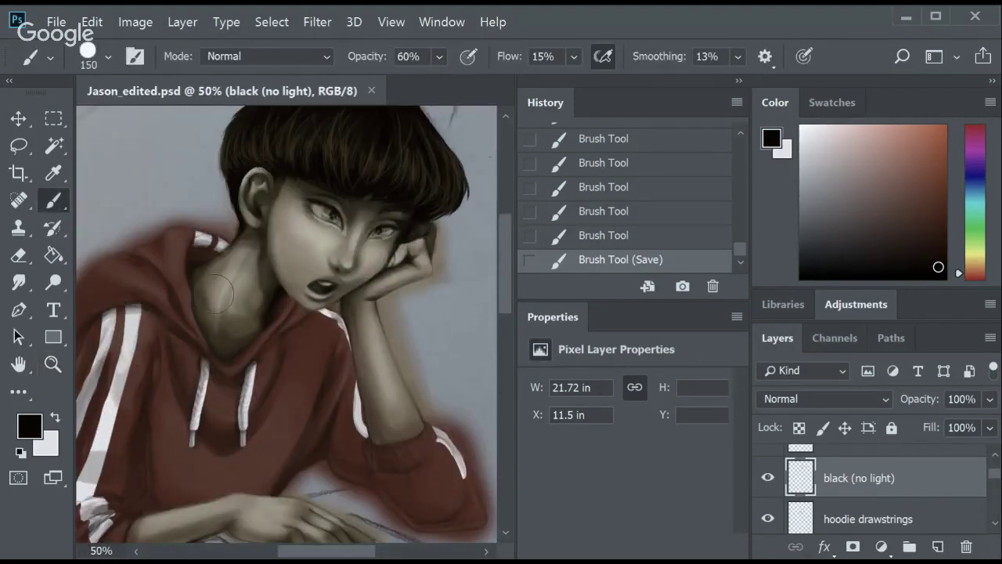
Paint soft hair shading with a size-90 brush at 34% opacity and 4% flow.
key(3)
key(4)
click(309, 181)
key(ctrl+z)
key(shift+0)
key(shift+4)
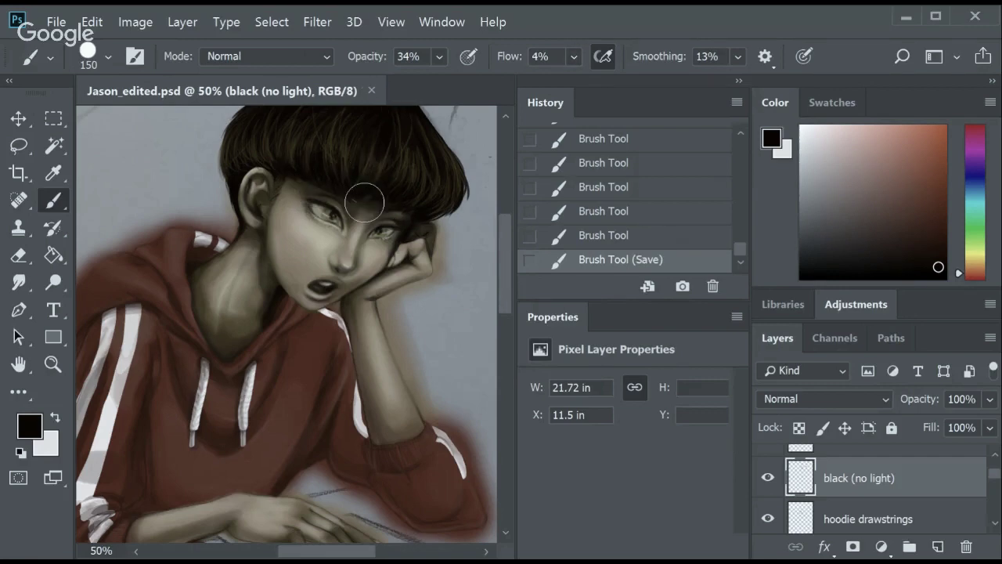
drag(317, 181, 407, 205)
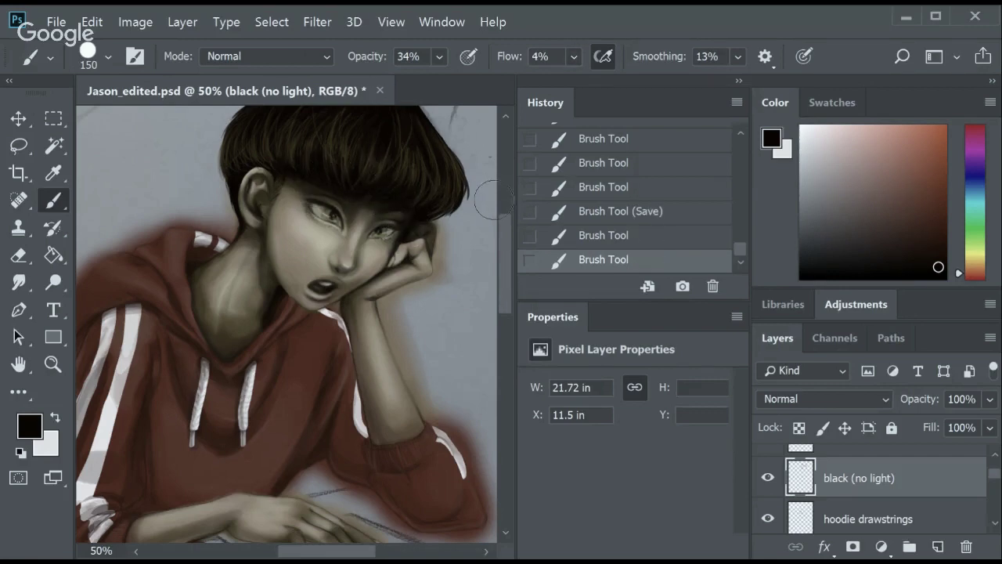
scroll(502, 235, up, 1)
scroll(331, 188, down, 1)
key(bracketleft)
key(bracketleft)
key(bracketleft)
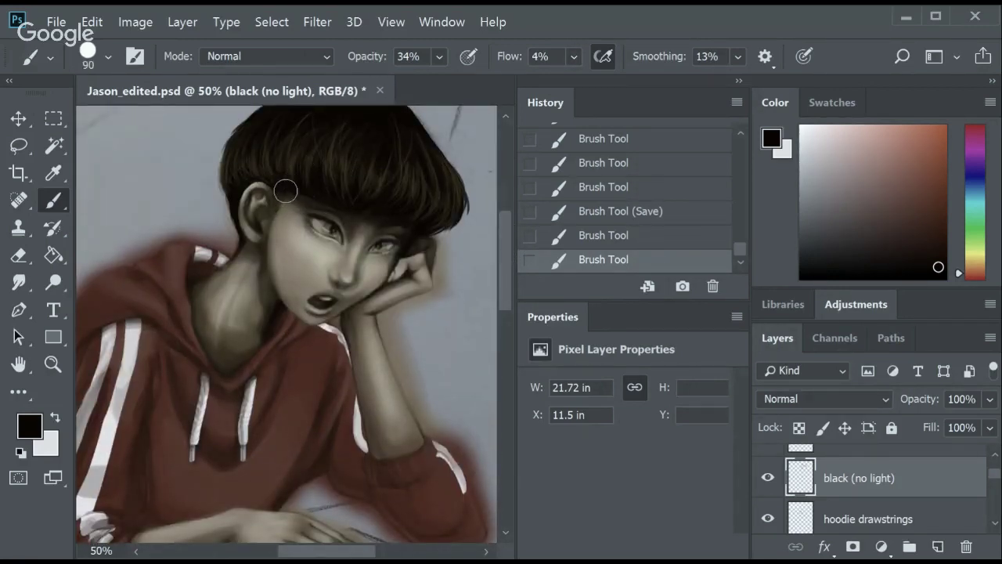
click(283, 199)
scroll(334, 243, up, 2)
ctrl+click(388, 159)
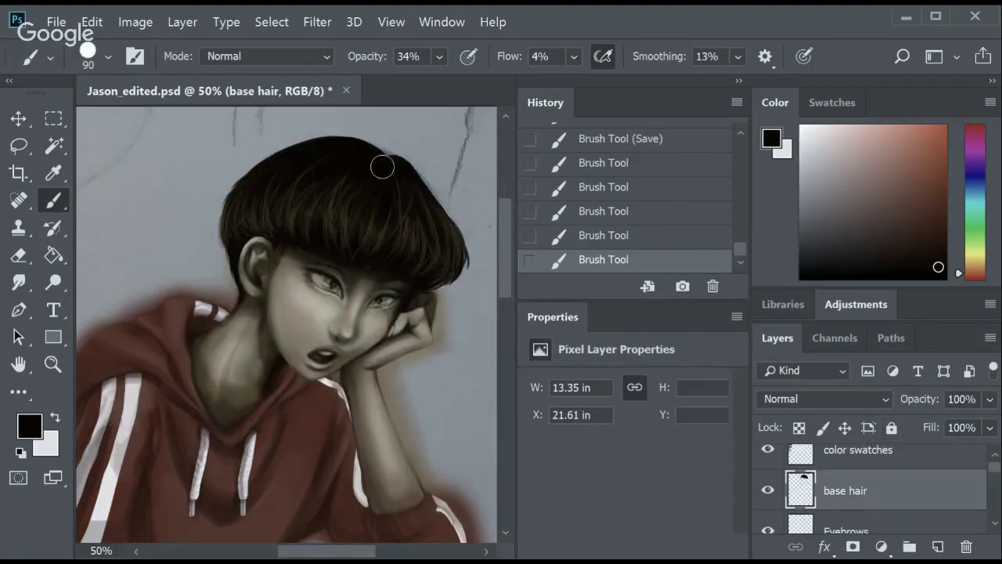
Shade across the top of the hair on the base hair layer with a fine brush.
scroll(379, 165, down, 2)
drag(320, 201, 364, 214)
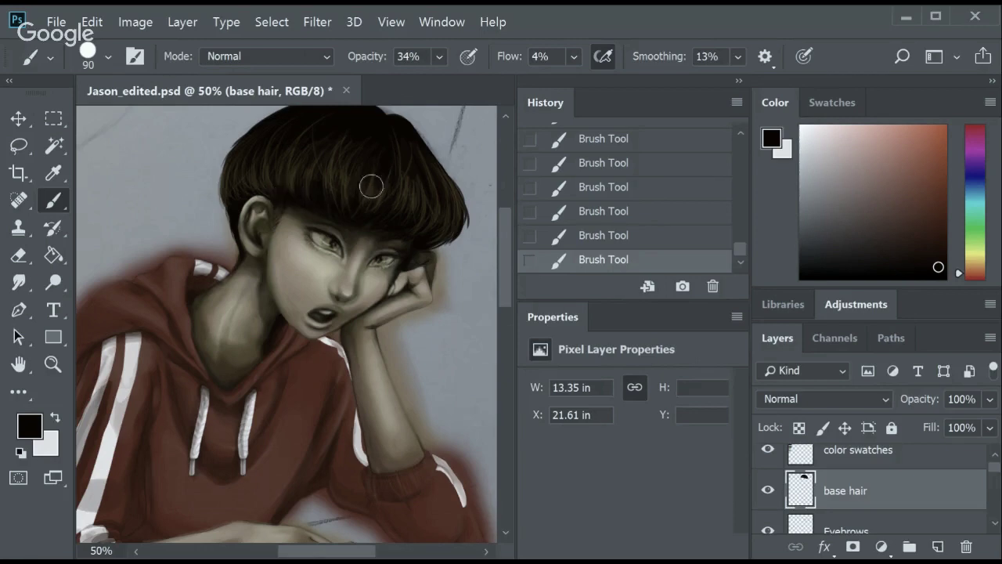
key(bracketleft)
key(bracketleft)
key(bracketleft)
mouse_move(509, 257)
mouse_down()
mouse_move(515, 241)
mouse_move(528, 272)
mouse_up()
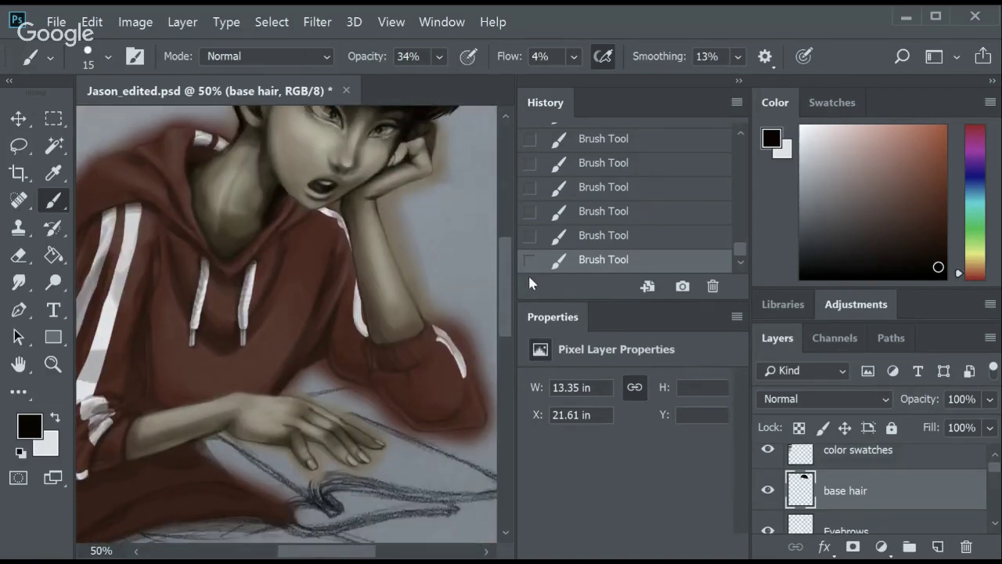
key(bracketleft)
key(bracketleft)
Switch to the 'black (no light)' layer, raise brush opacity to 56%, and save.
ctrl+click(246, 256)
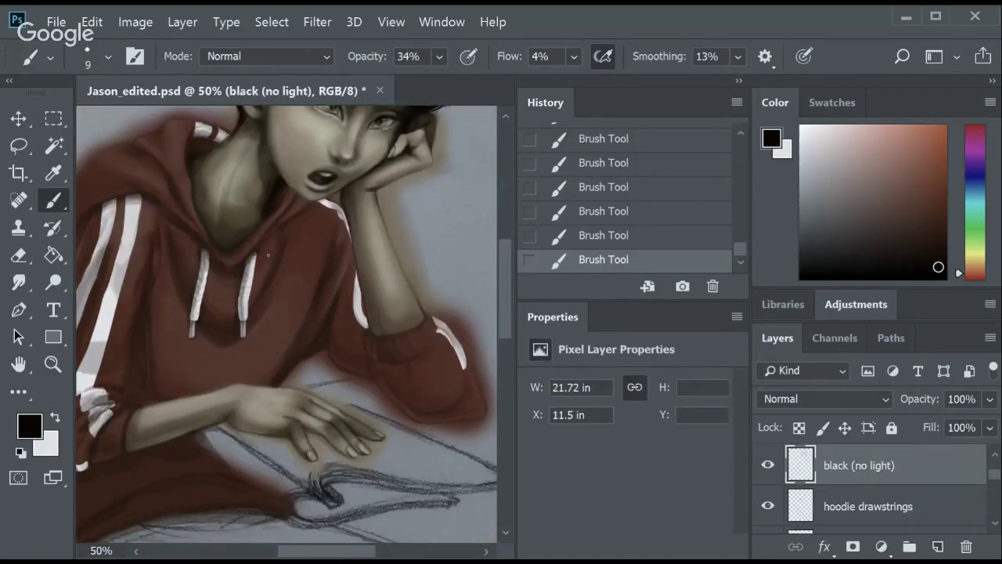
key(5)
key(6)
key(ctrl+z)
key(ctrl+shift+z)
scroll(505, 275, up, 2)
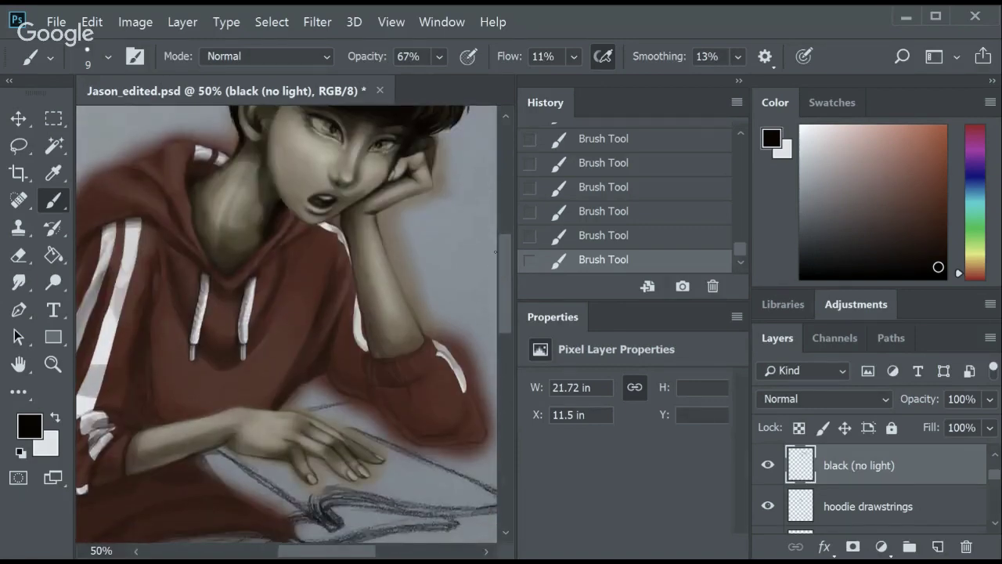
key(ctrl+s)
Dab dark shading on the hair, near the ear, and by the chin and hand.
mouse_move(505, 281)
mouse_down()
mouse_move(510, 380)
mouse_move(500, 342)
mouse_up()
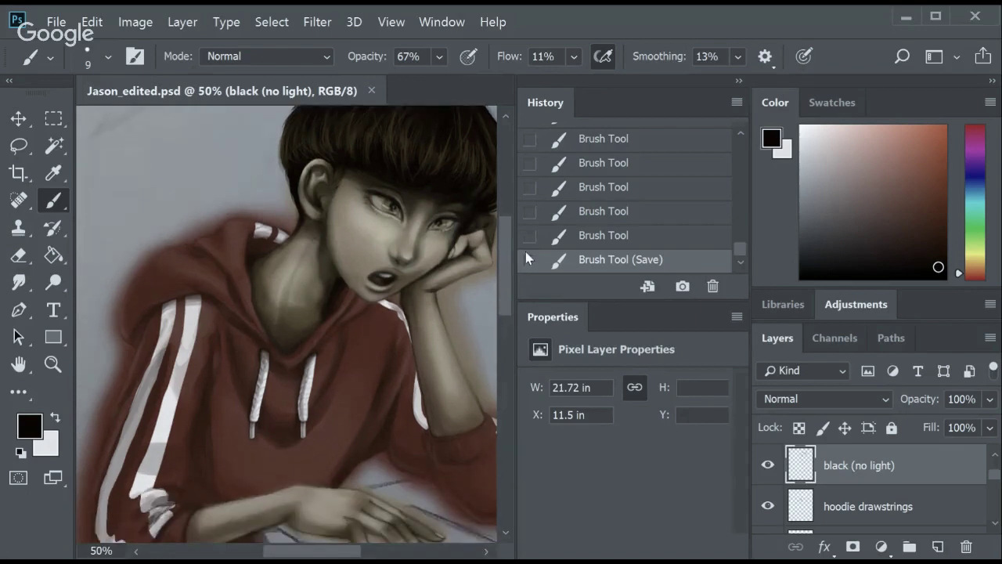
drag(499, 341, 505, 259)
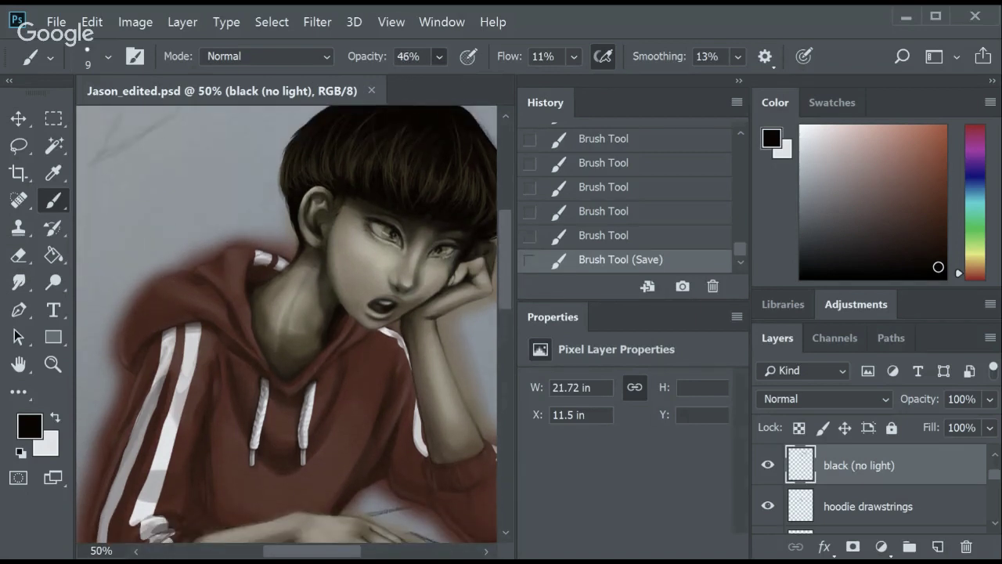
key(3)
key(3)
key(bracketright)
key(bracketright)
key(bracketright)
click(325, 218)
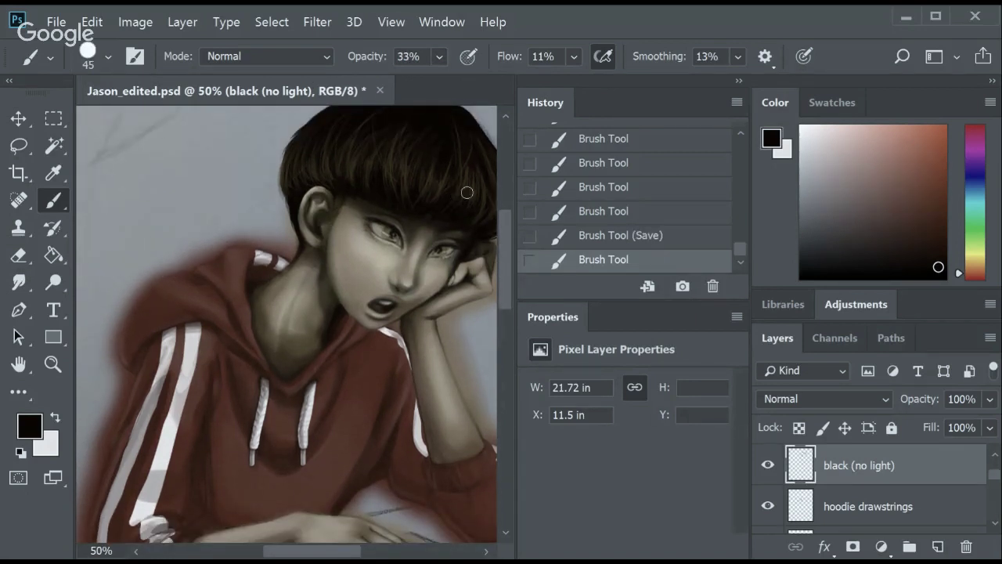
click(313, 227)
scroll(491, 284, down, 5)
scroll(500, 240, up, 5)
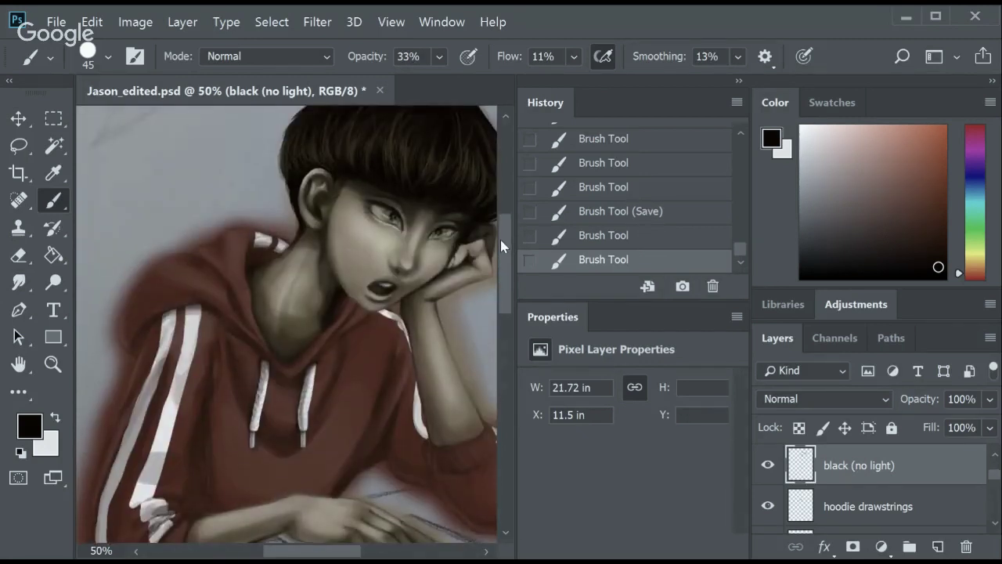
click(396, 306)
click(419, 283)
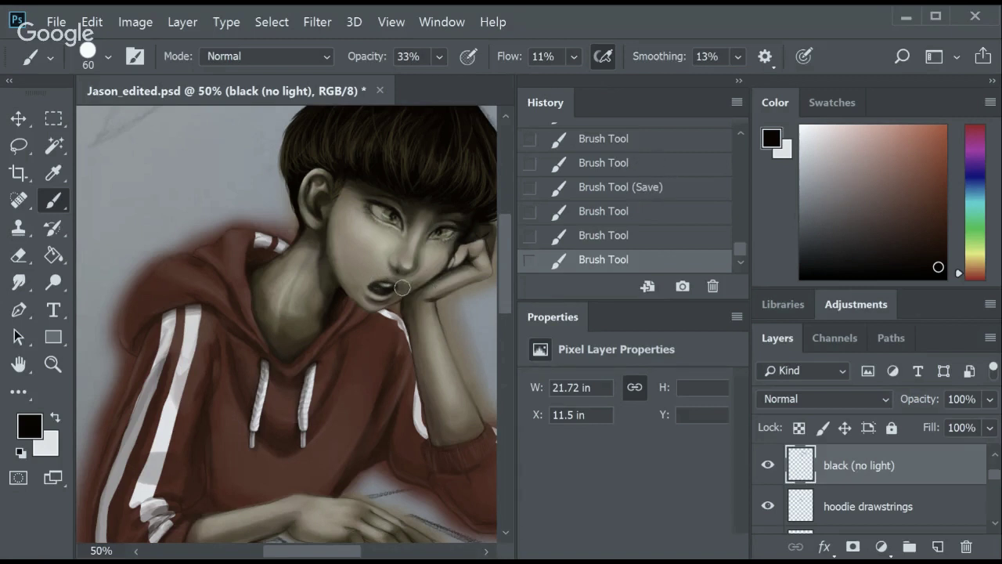
Smudge the shading around the mouth and chin with a size-40 Smudge brush.
key(r)
key(bracketleft)
click(390, 291)
click(396, 288)
click(401, 286)
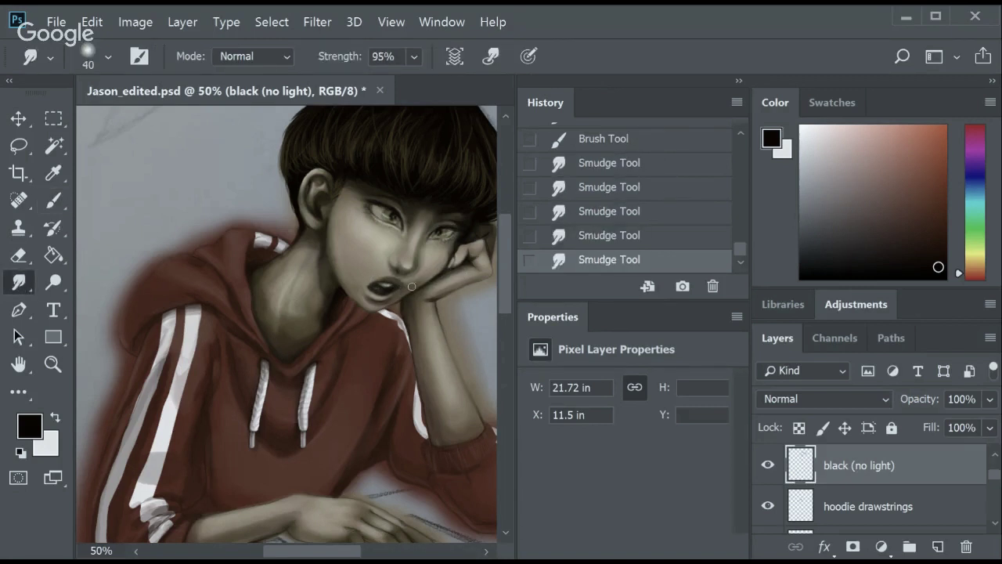
click(407, 286)
click(419, 284)
Save Jason_edited.psd and select the base pants layer.
key(ctrl+s)
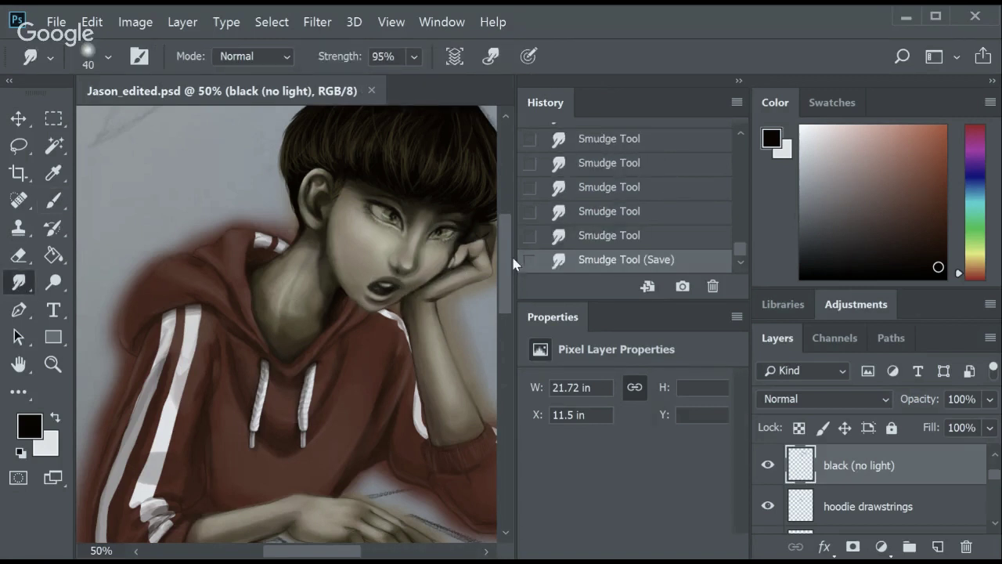
mouse_move(505, 275)
mouse_down()
mouse_move(492, 331)
mouse_move(503, 264)
mouse_move(507, 321)
mouse_move(536, 257)
mouse_move(519, 357)
mouse_up()
drag(995, 474, 993, 491)
click(862, 471)
Zoom out on the figure and sample a dark colour from the swatches.
key(z)
alt+click(298, 350)
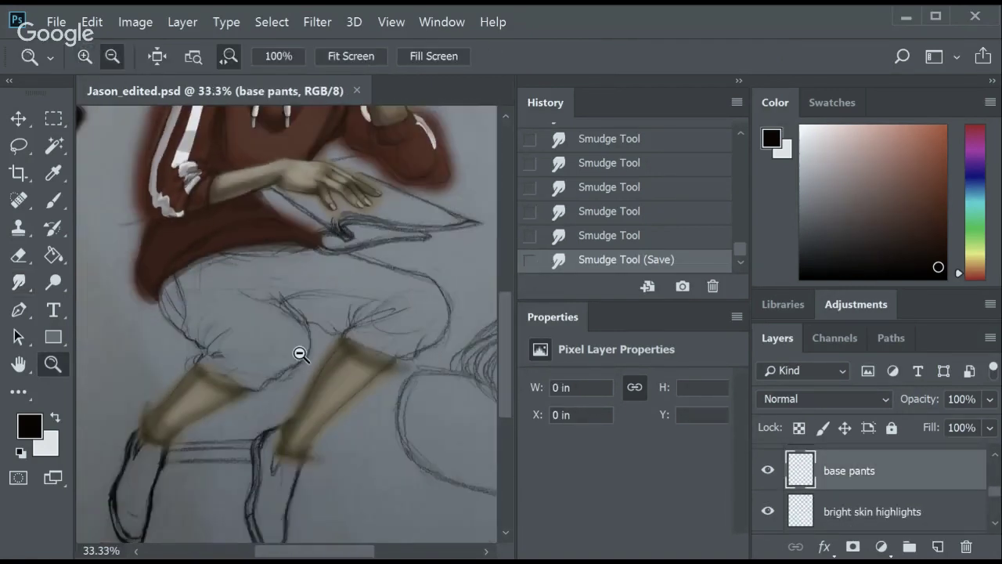
scroll(298, 329, up, 5)
mouse_move(540, 247)
mouse_down()
mouse_move(530, 308)
mouse_move(531, 258)
mouse_move(541, 344)
mouse_up()
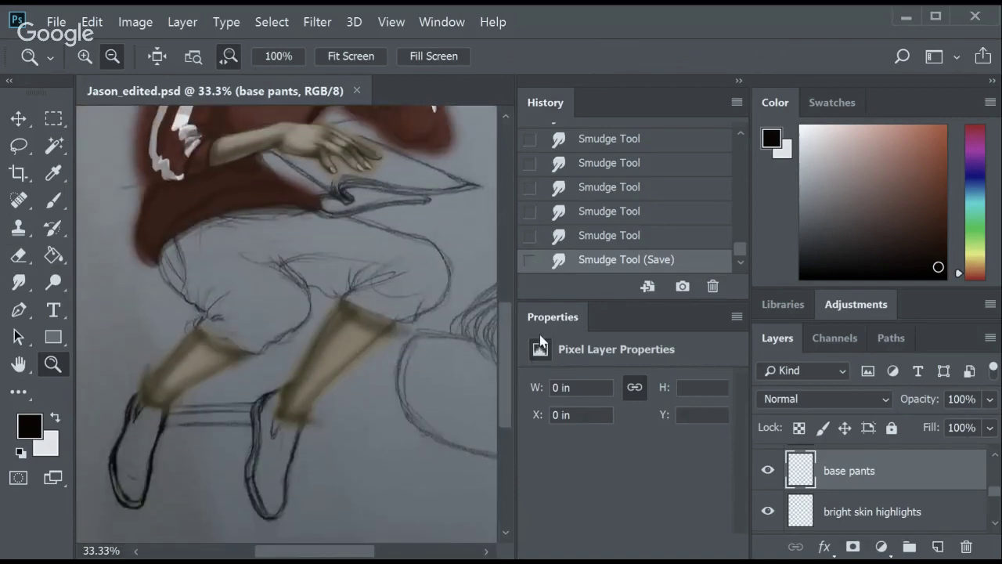
key(b)
scroll(285, 321, left, 3)
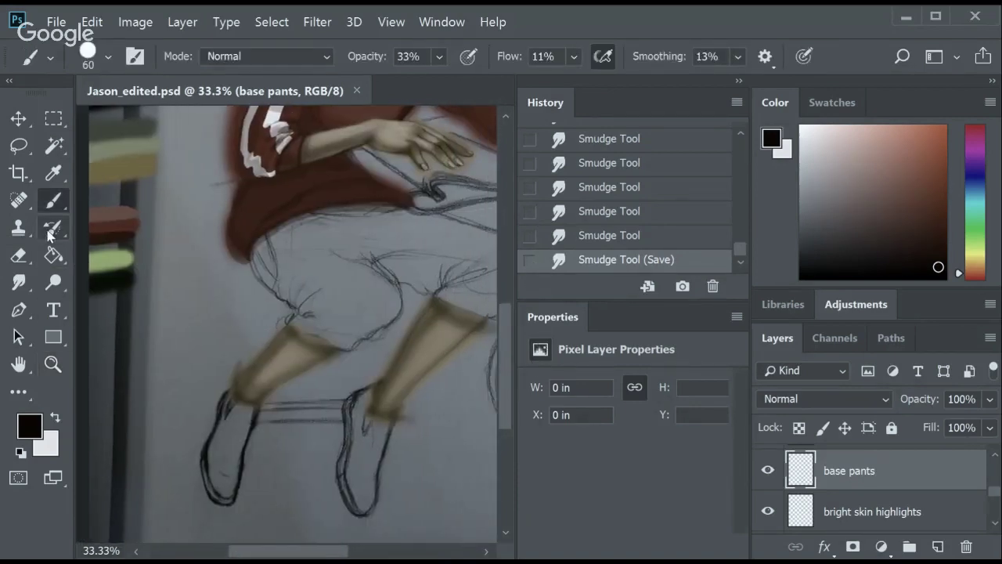
key(i)
scroll(401, 261, up, 5)
alt+click(155, 282)
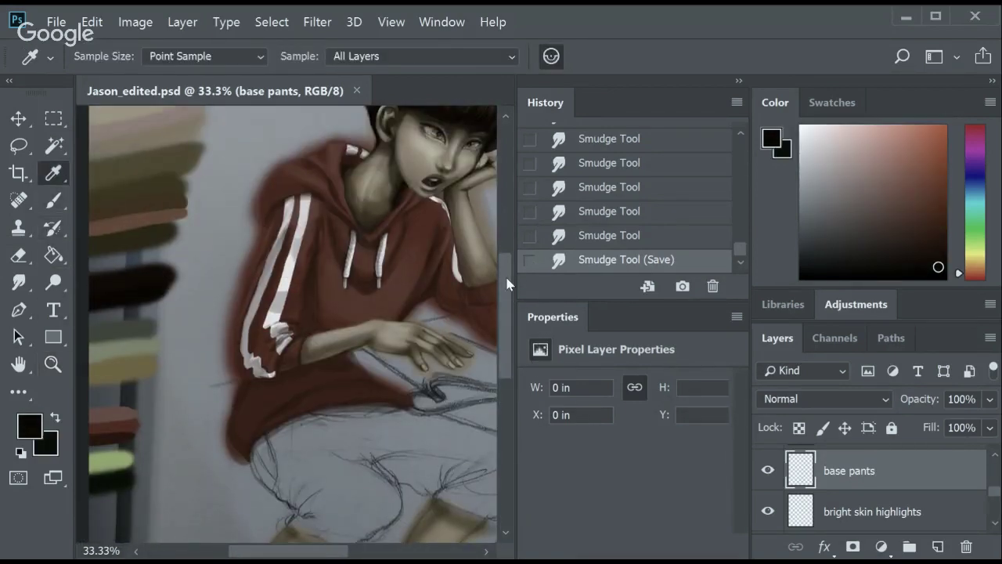
scroll(230, 380, down, 5)
scroll(230, 380, right, 3)
key(b)
Fill the pants with dark paint using a size-400 brush at 80% opacity.
key(bracketright)
key(bracketright)
key(1)
key(5)
mouse_move(180, 266)
mouse_down()
mouse_move(212, 282)
mouse_move(237, 242)
mouse_up()
key(ctrl+z)
key(8)
alt+click(237, 241)
mouse_move(197, 290)
mouse_down()
mouse_move(239, 347)
mouse_move(250, 298)
mouse_move(324, 291)
mouse_move(339, 302)
mouse_move(394, 291)
mouse_move(288, 258)
mouse_up()
Darken the left side of the pants at 100% opacity with a size-200 brush.
scroll(289, 313, up, 5)
scroll(509, 267, down, 3)
scroll(509, 266, down, 2)
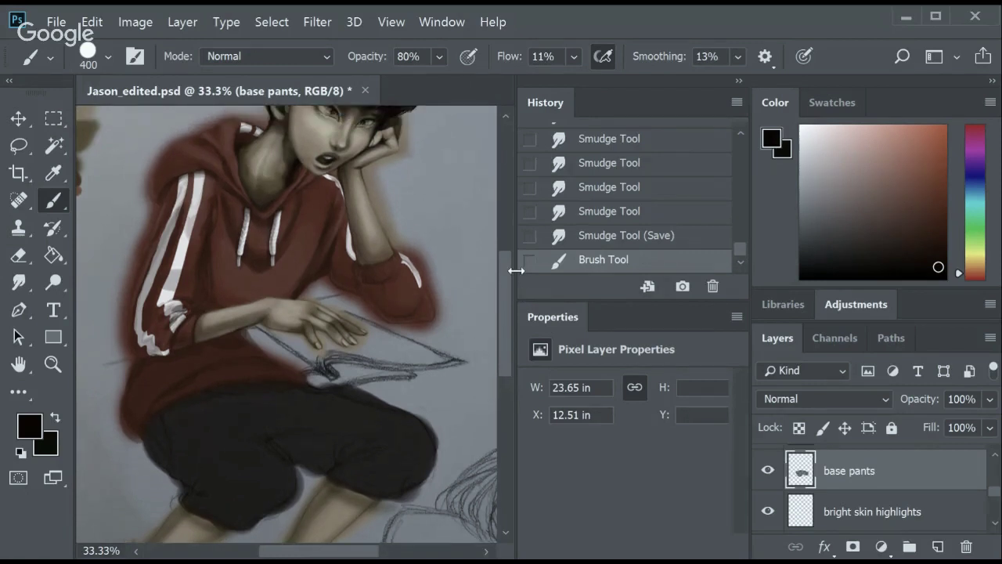
key(0)
key(bracketleft)
key(bracketleft)
mouse_move(206, 439)
mouse_down()
mouse_move(217, 399)
mouse_move(149, 421)
mouse_move(195, 476)
mouse_move(238, 490)
mouse_move(251, 521)
mouse_move(287, 467)
mouse_move(319, 452)
mouse_move(237, 423)
mouse_move(418, 473)
mouse_move(365, 466)
mouse_move(307, 388)
mouse_move(201, 399)
mouse_move(167, 421)
mouse_move(258, 455)
mouse_move(397, 463)
mouse_move(235, 387)
mouse_up()
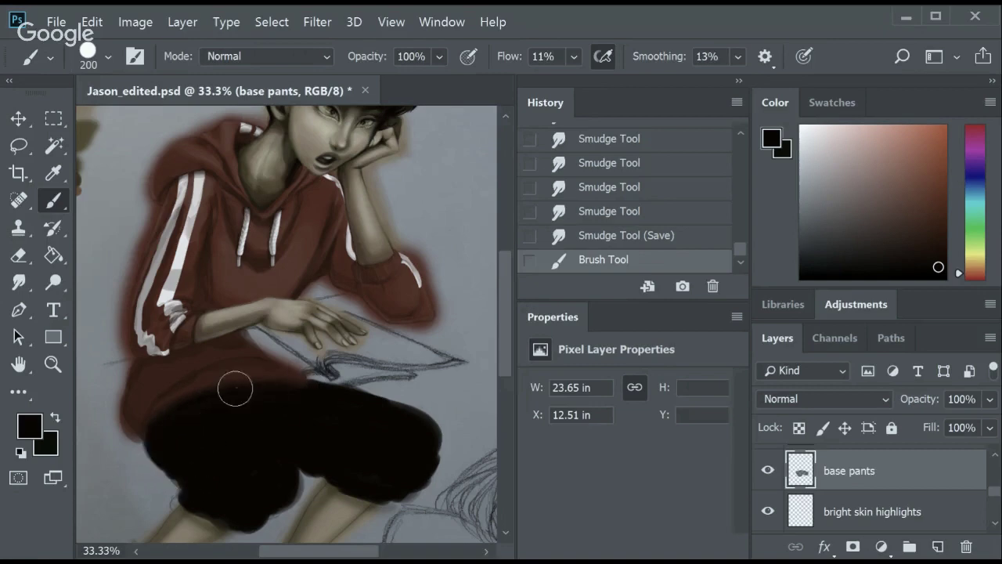
scroll(498, 357, down, 5)
scroll(464, 362, up, 4)
scroll(464, 362, down, 3)
scroll(958, 475, up, 2)
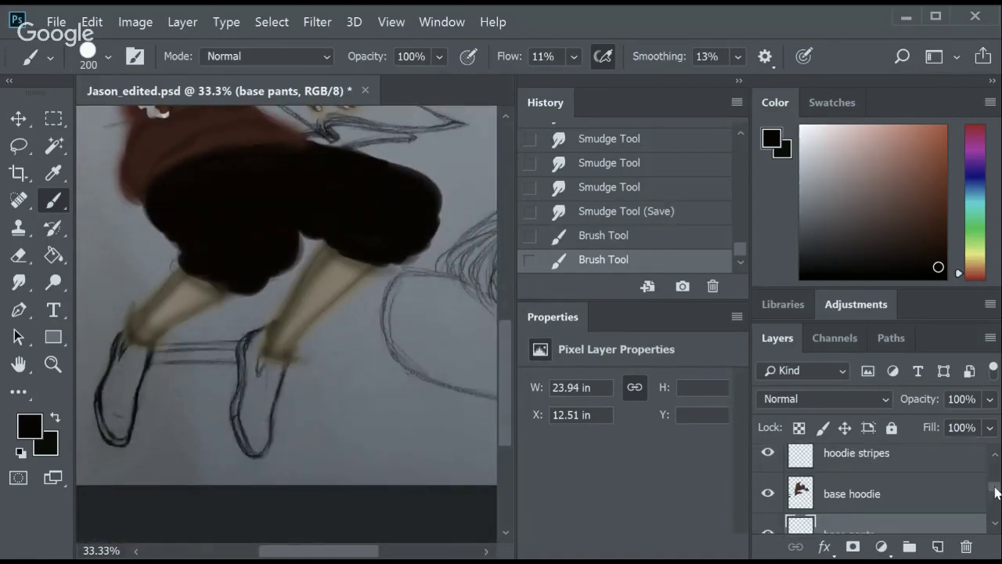
scroll(992, 494, down, 2)
Add a 'base shoes' layer and paint both shoes black.
ctrl+click(937, 546)
text(es)
key(Return)
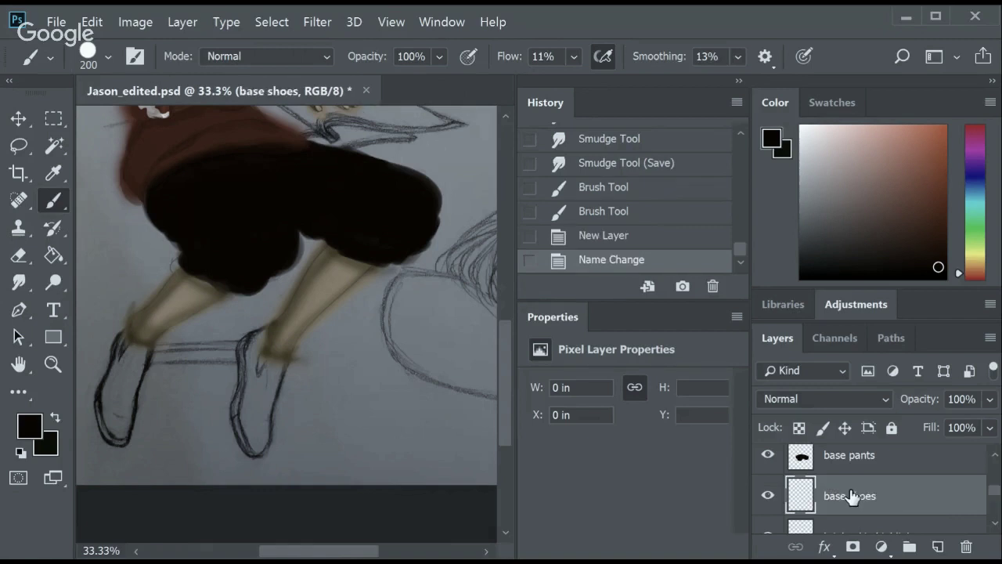
mouse_move(125, 335)
mouse_down()
mouse_move(131, 349)
mouse_move(108, 407)
mouse_move(125, 436)
mouse_move(126, 347)
mouse_up()
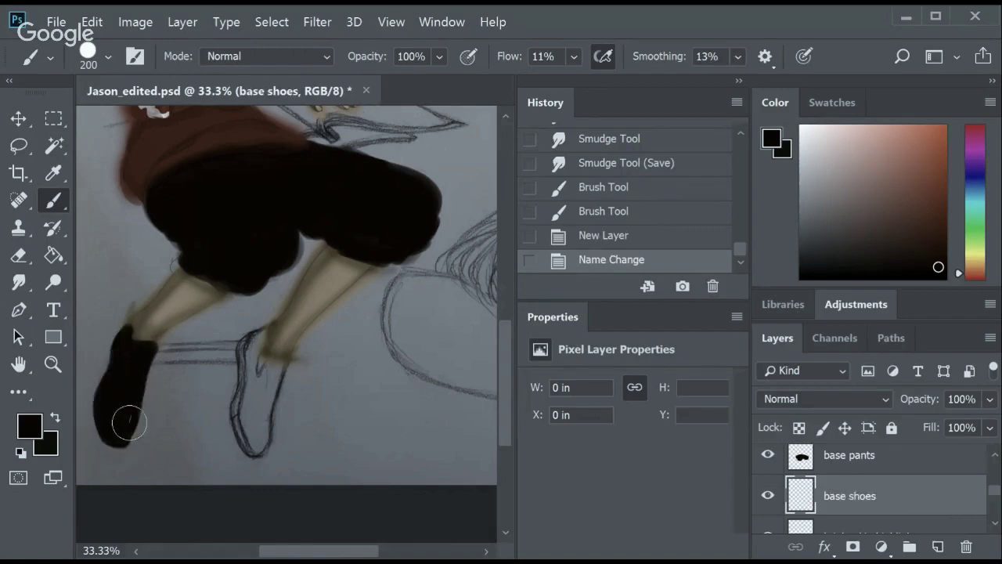
mouse_move(266, 321)
mouse_down()
mouse_move(262, 347)
mouse_move(287, 367)
mouse_move(249, 437)
mouse_move(251, 385)
mouse_move(265, 400)
mouse_up()
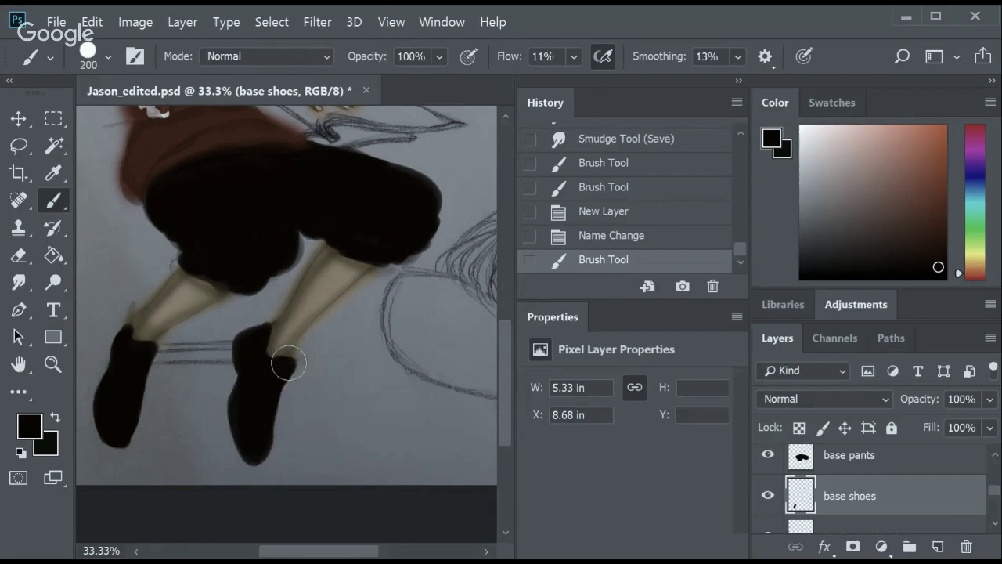
Zoom out and handwrite 'until next time!' around the boy's head.
drag(503, 403, 504, 335)
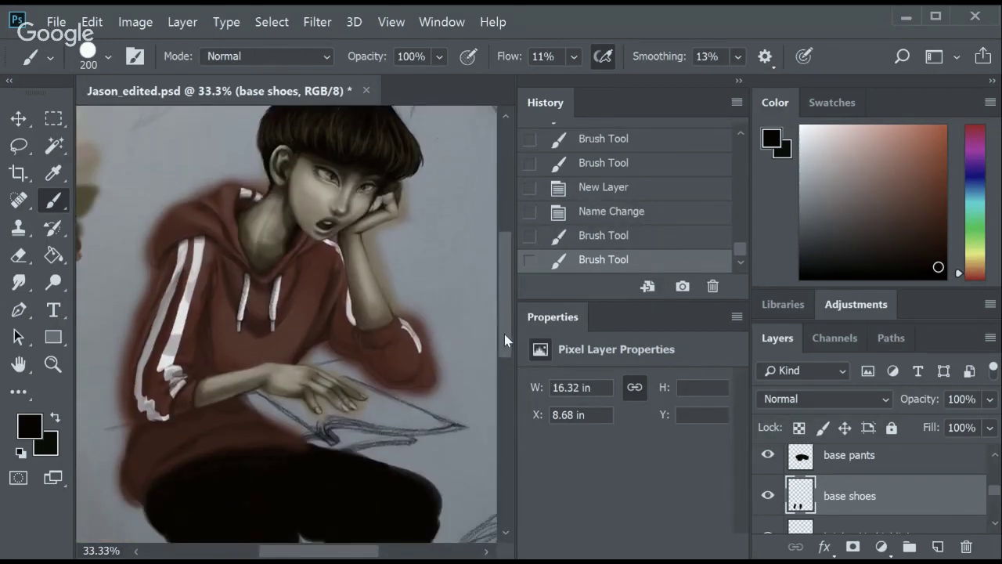
alt+click(439, 324)
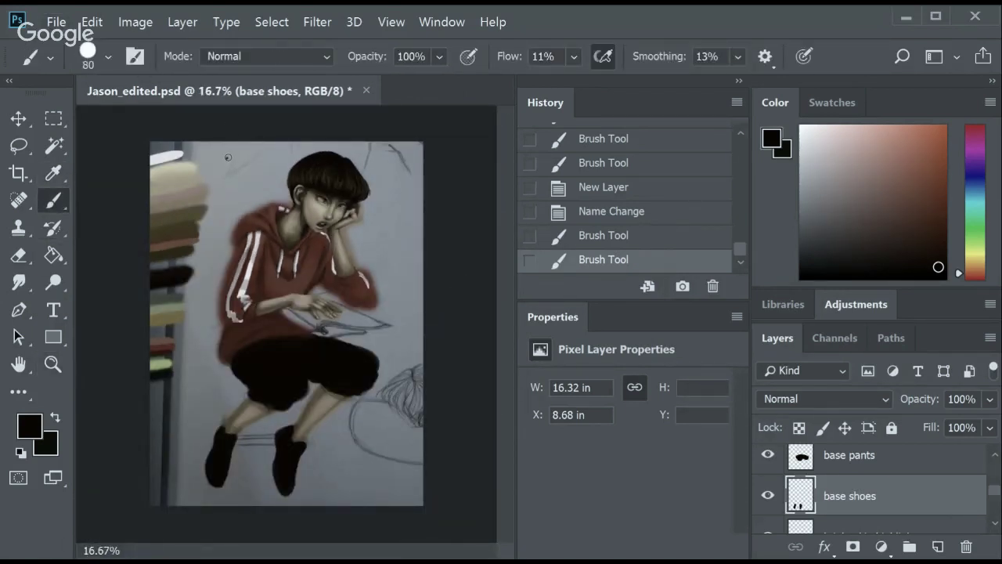
drag(255, 159, 285, 168)
mouse_move(205, 178)
mouse_down()
mouse_move(232, 202)
mouse_move(266, 212)
mouse_up()
drag(352, 235, 407, 249)
drag(415, 213, 415, 241)
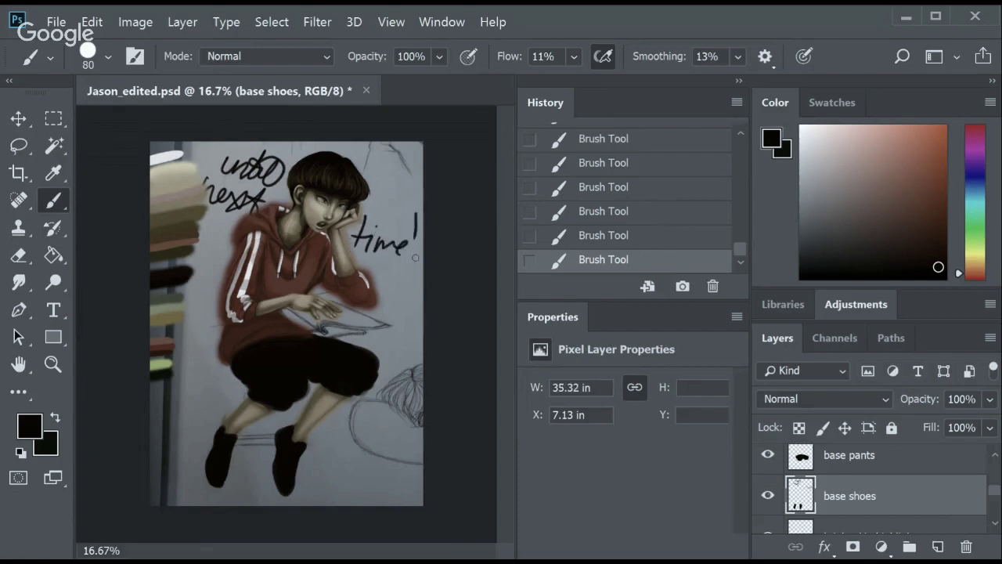
key(e)
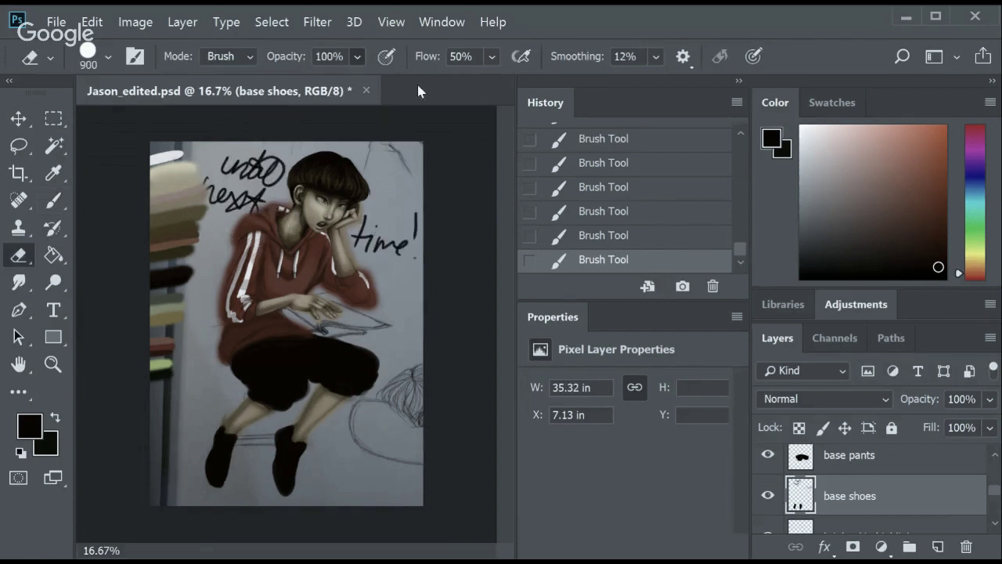